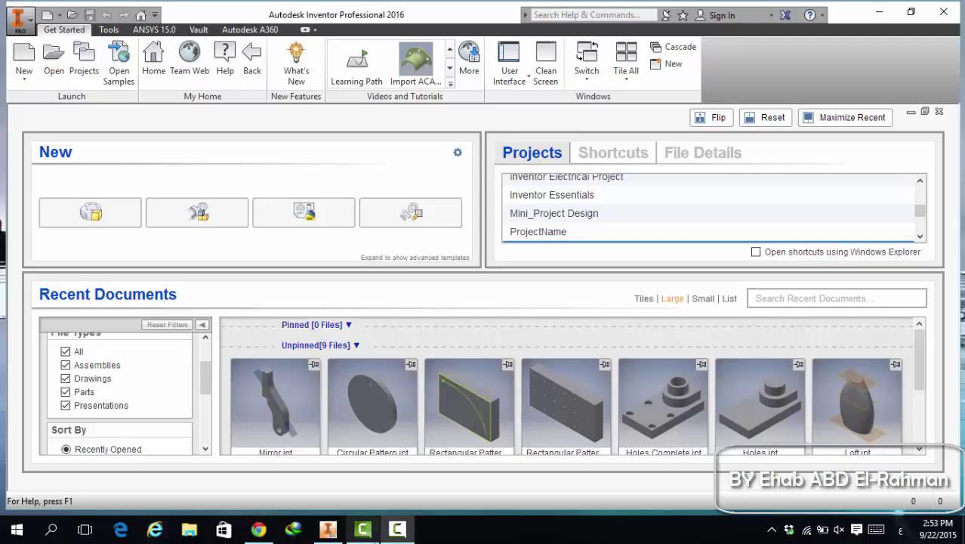
Open the recent part Circular Pattern.ipt and inspect the keyed hole near the disc's edge
left_click(337, 375)
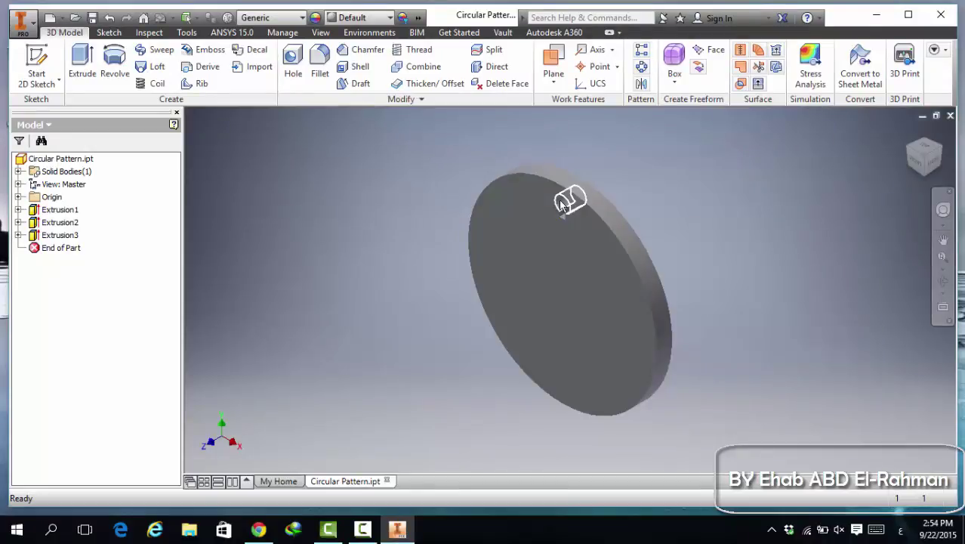
mouse_move(563, 207)
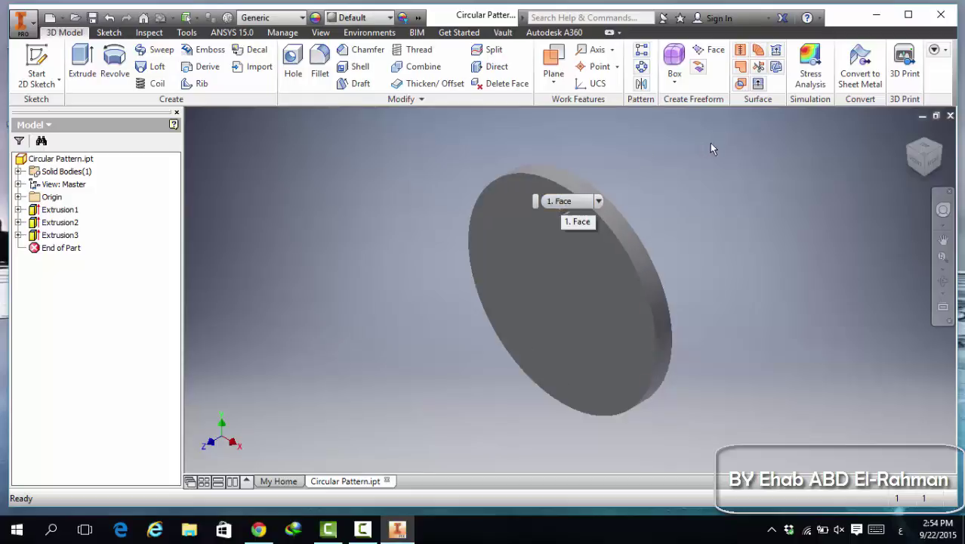
scroll(670, 173, "up", 5)
middle_click_drag(478, 239, 659, 237)
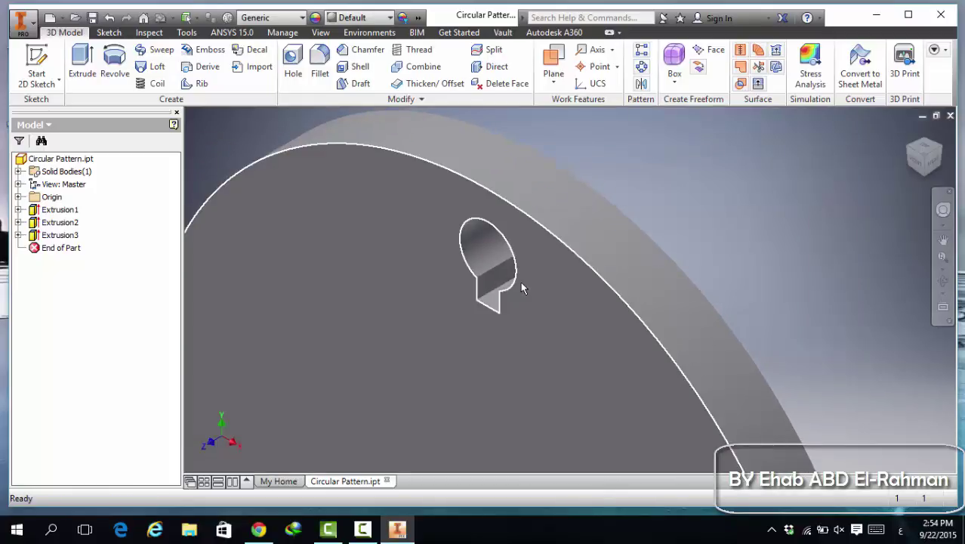
mouse_move(522, 287)
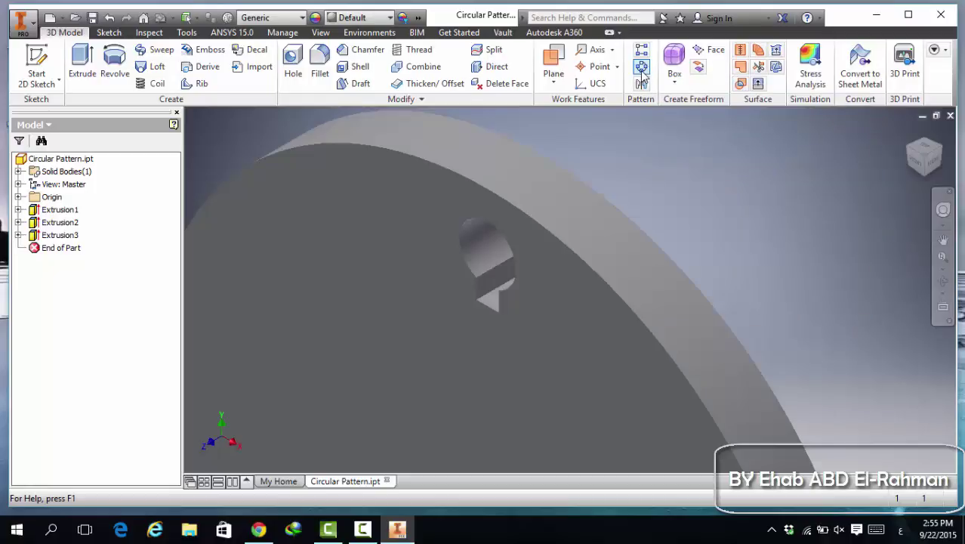
left_click(641, 69)
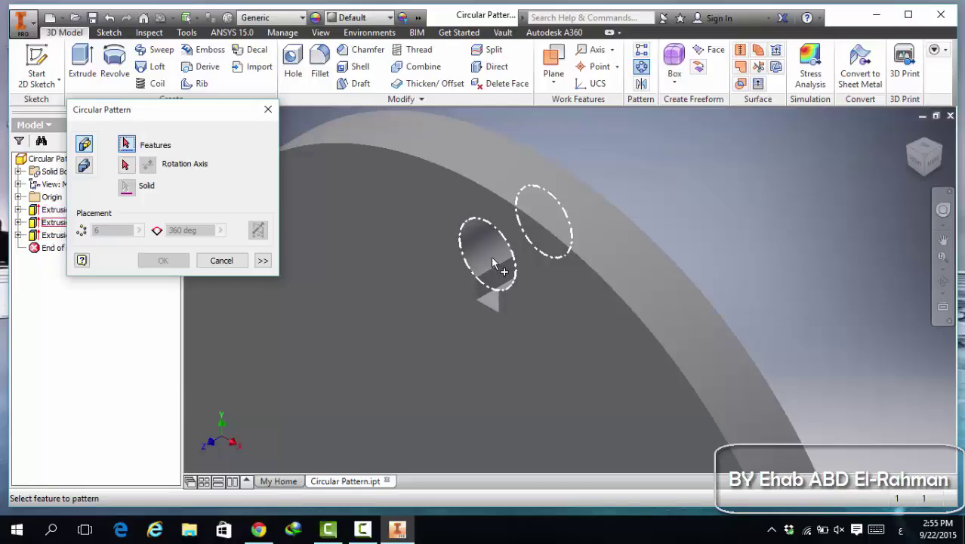
mouse_move(493, 259)
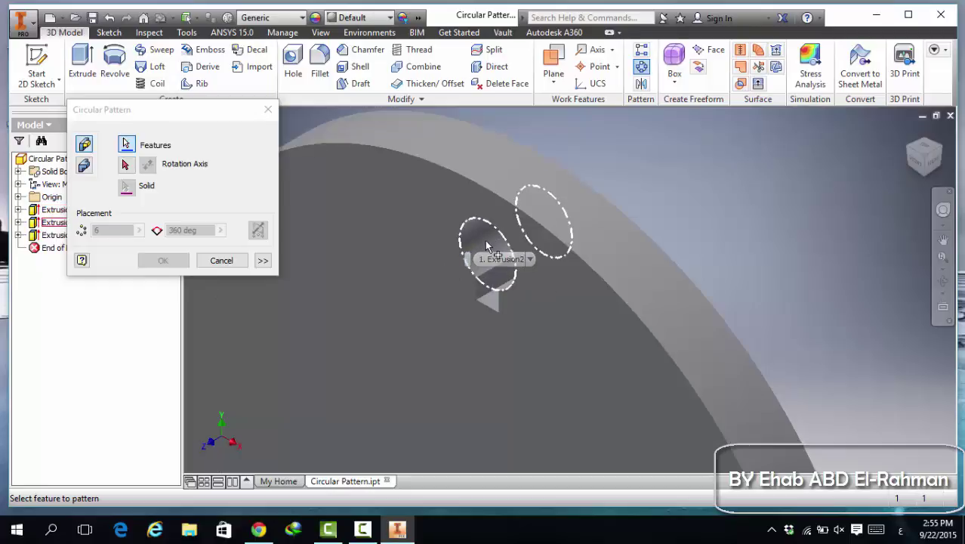
left_click(485, 246)
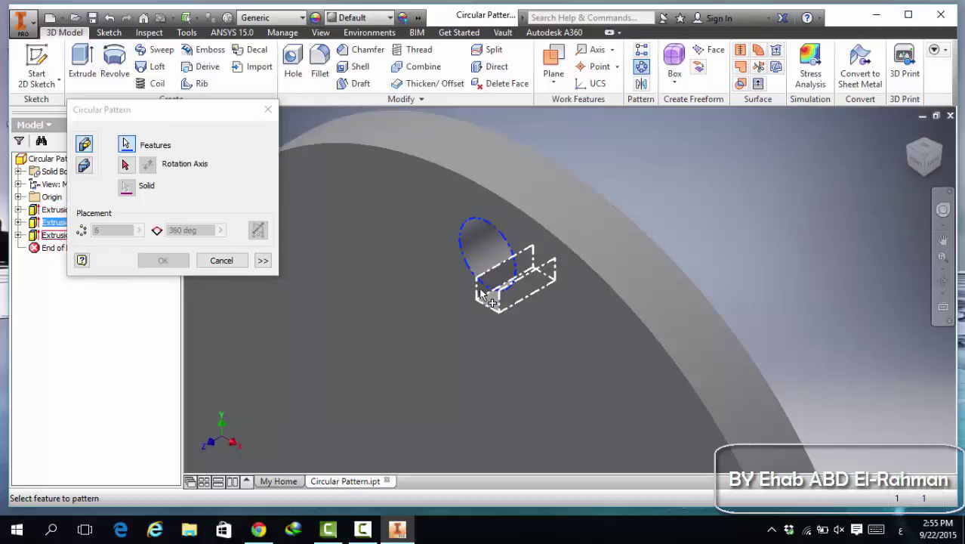
left_click(484, 292)
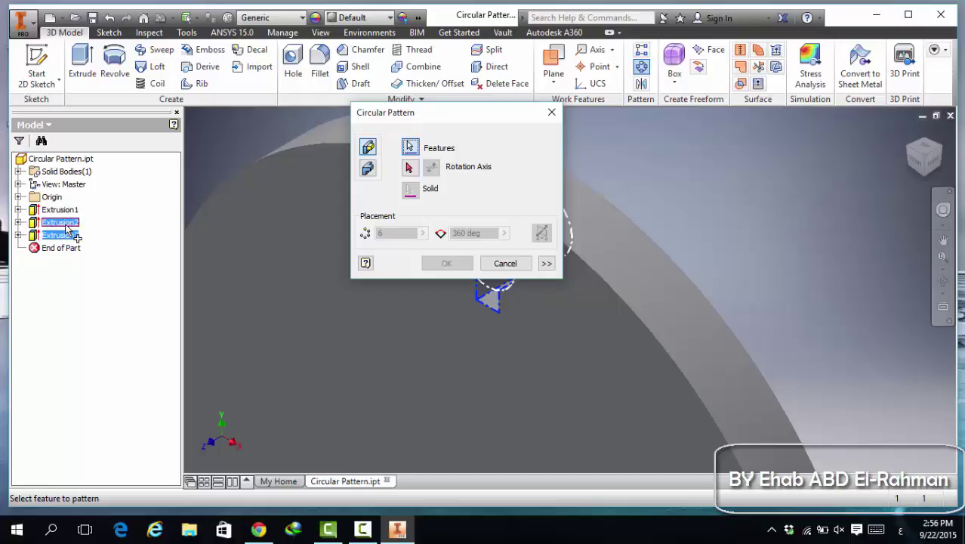
left_click_drag(432, 118, 215, 94)
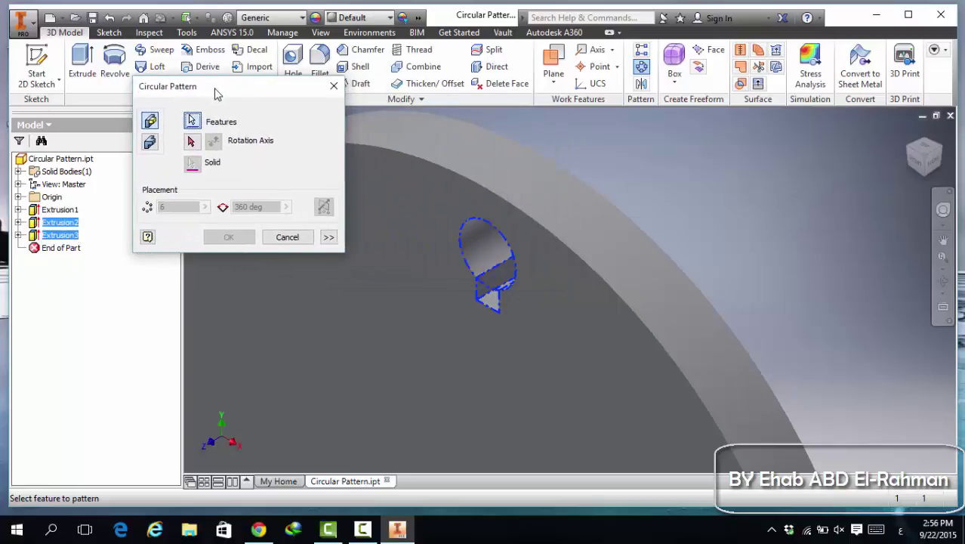
scroll(445, 214, "up", 2)
scroll(446, 214, "up", 2)
middle_click_drag(581, 243, 609, 231)
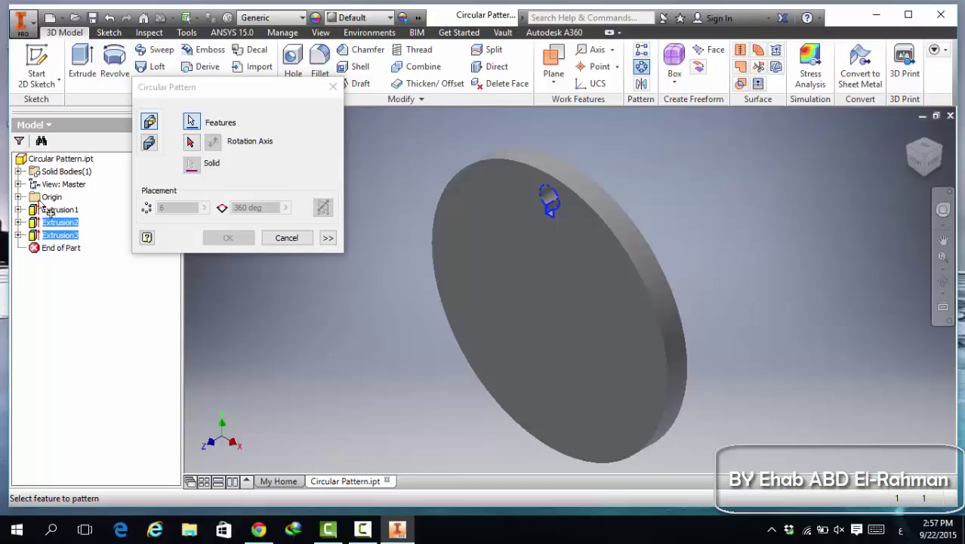
left_click(18, 197)
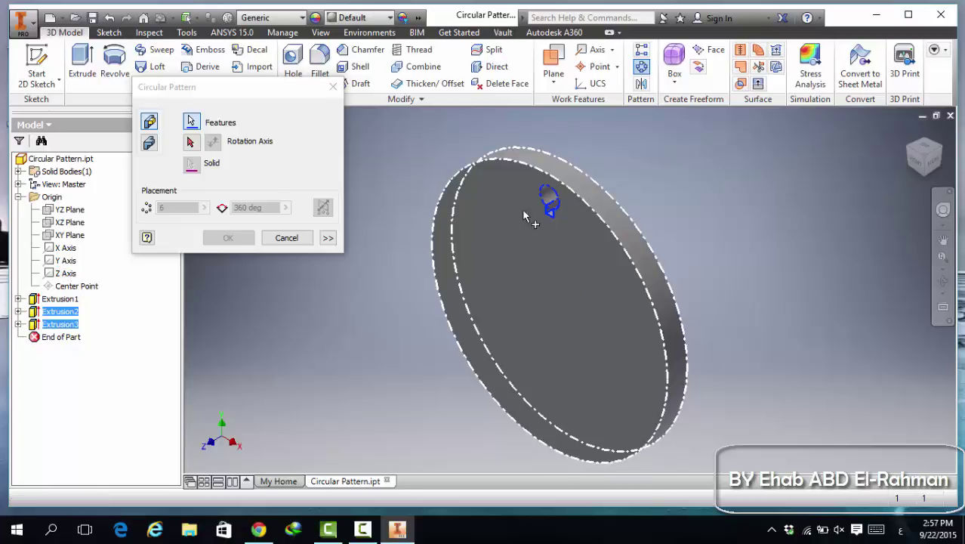
left_click(587, 198)
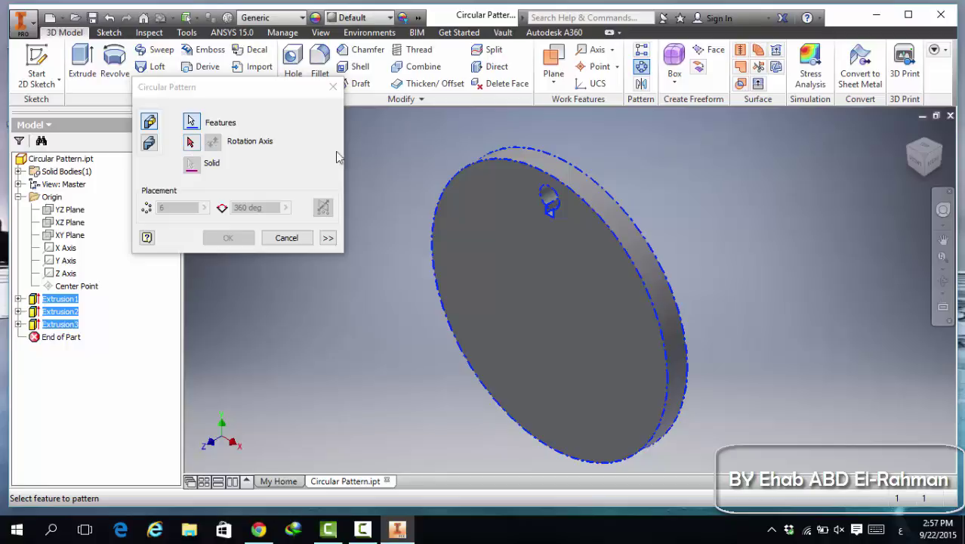
left_click(191, 143)
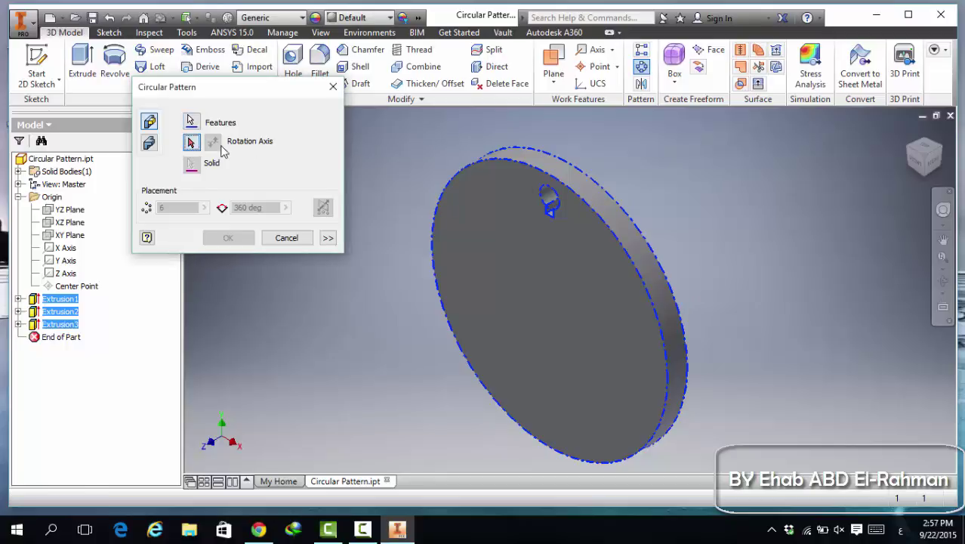
left_click(593, 198)
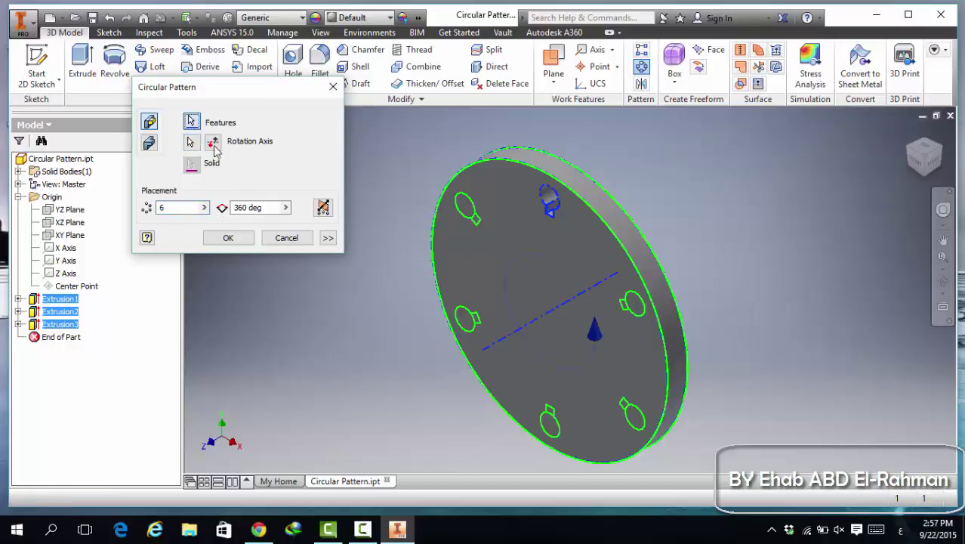
left_click(286, 237)
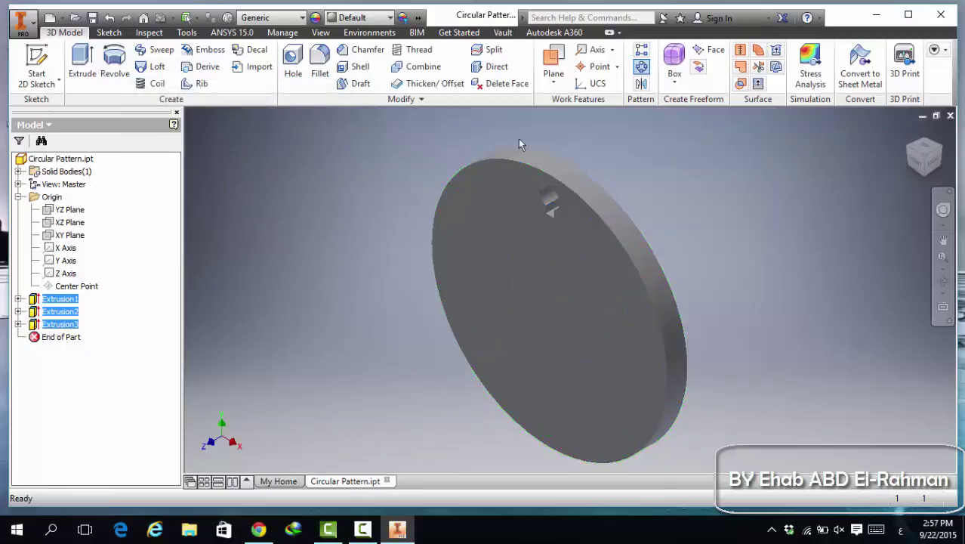
Start a circular pattern of Extrusion2 and Extrusion3 around the disc's axis with 6 occurrences over 360 degrees
left_click(641, 67)
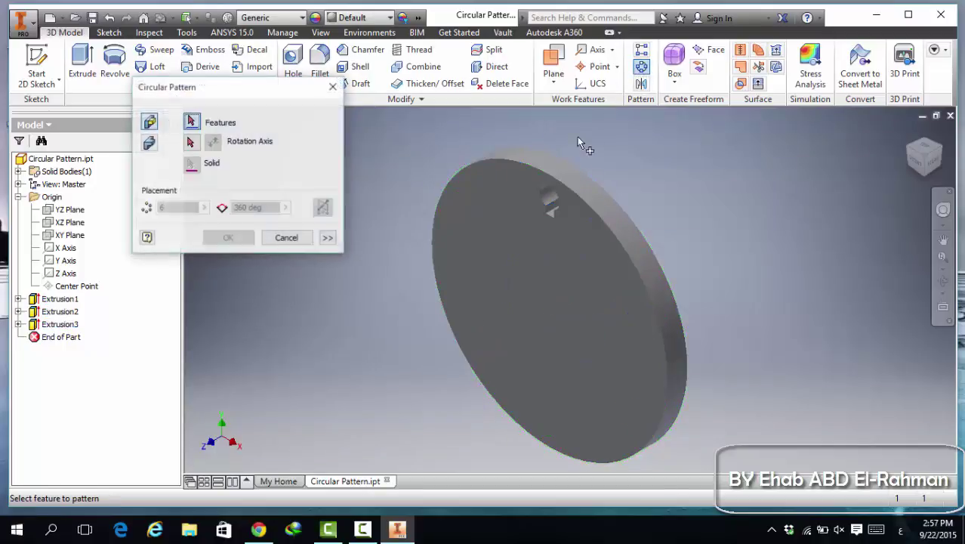
left_click(60, 311)
left_click(66, 325)
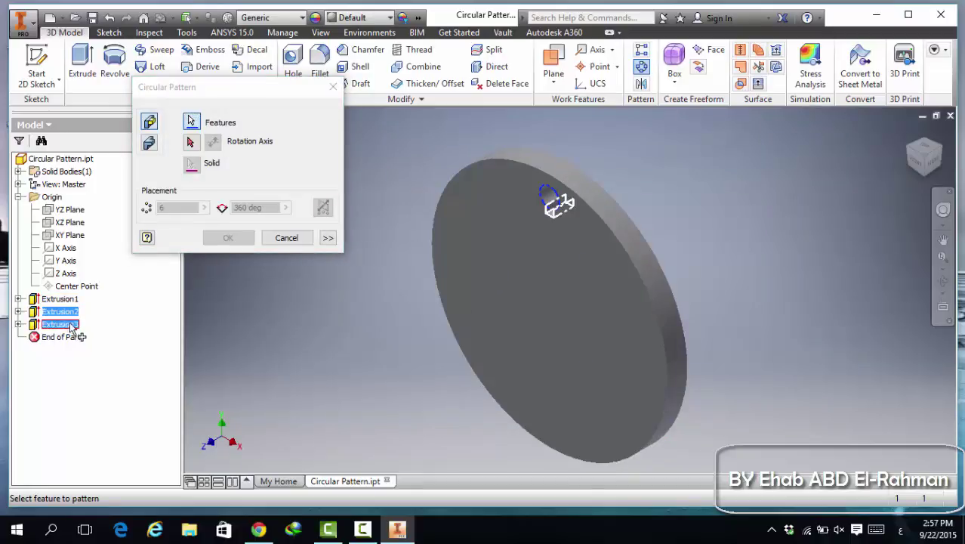
left_click(191, 142)
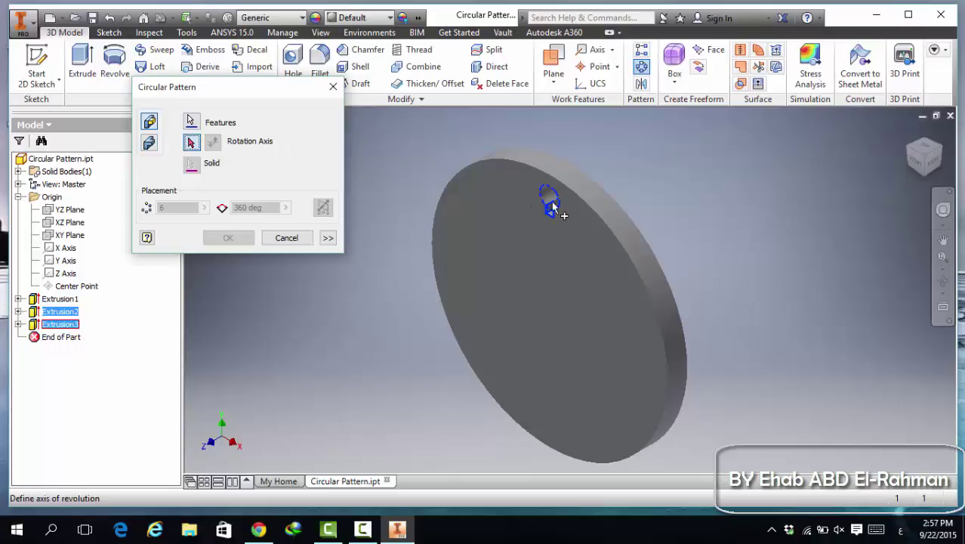
left_click(565, 179)
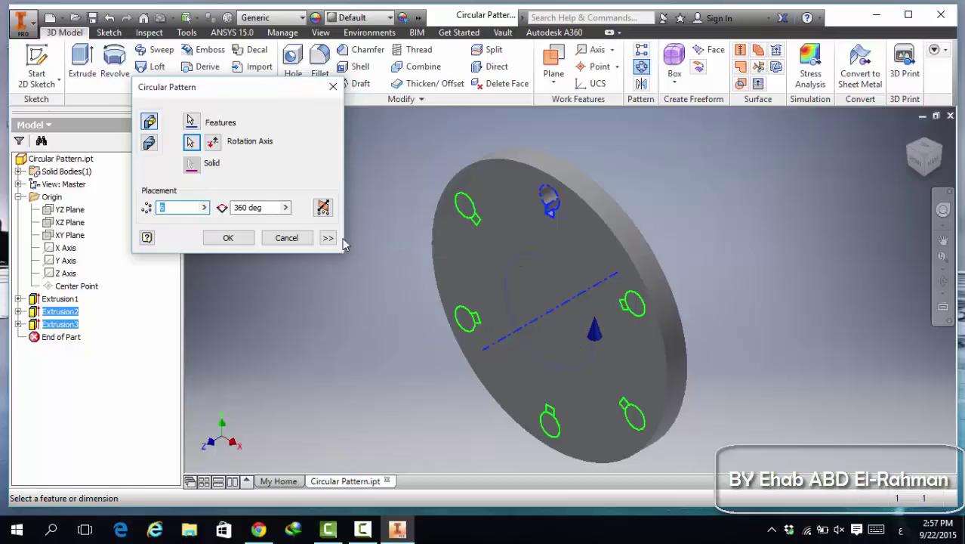
type("6")
Switch to Chrome, examine the hole layout in the flanged shaft photo on Facebook, and return to Inventor
left_click(261, 528)
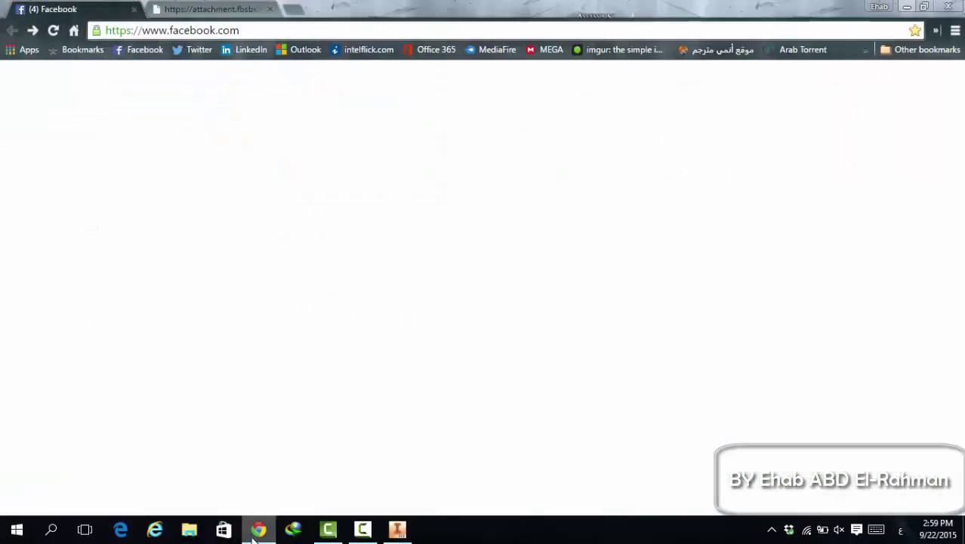
scroll(298, 255, "down", 2)
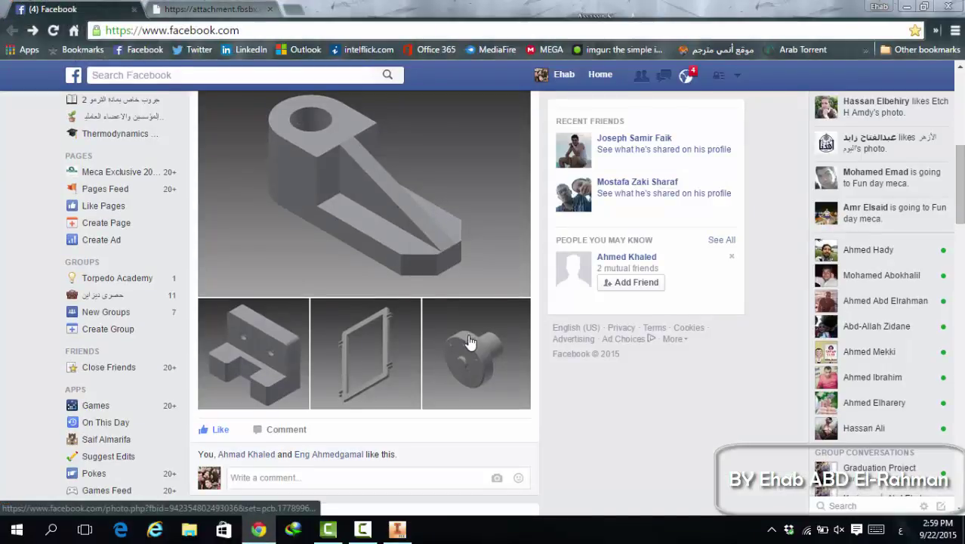
left_click(469, 342)
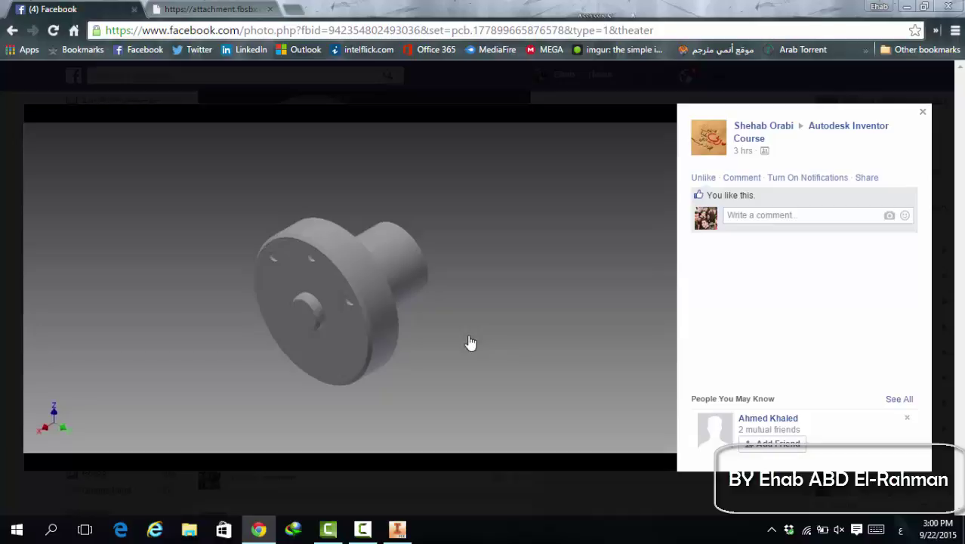
key("Escape")
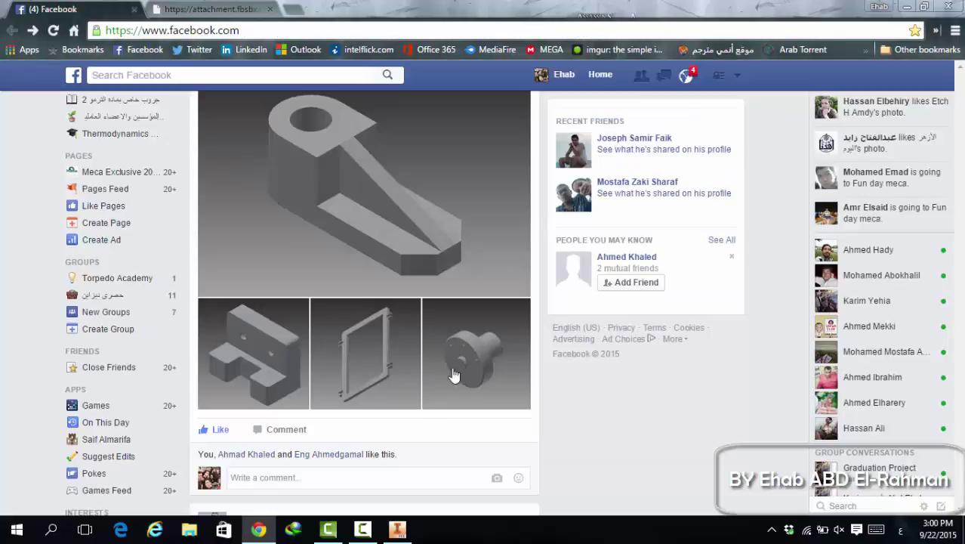
left_click(397, 529)
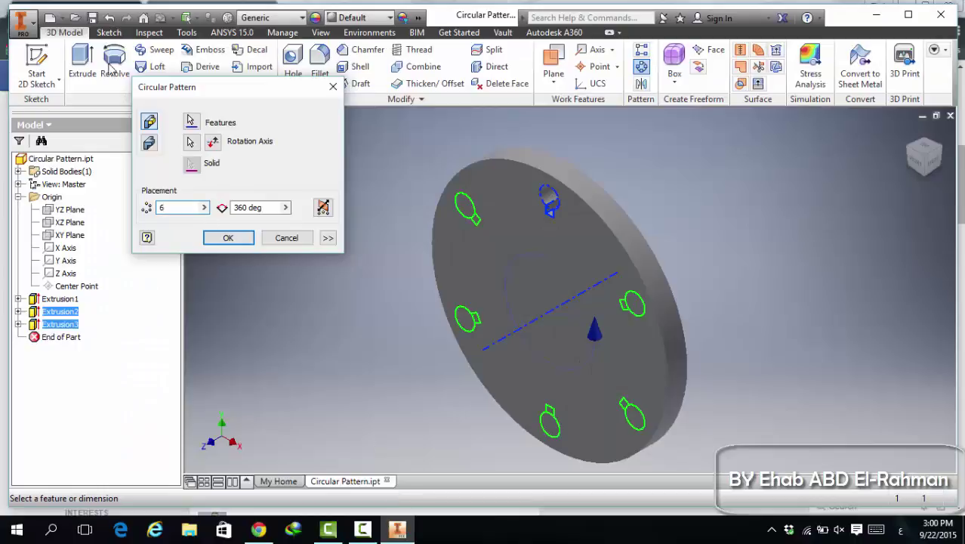
Set the circular pattern to 3 occurrences over 90 degrees, distributed on both sides of the original keyed hole
type("0")
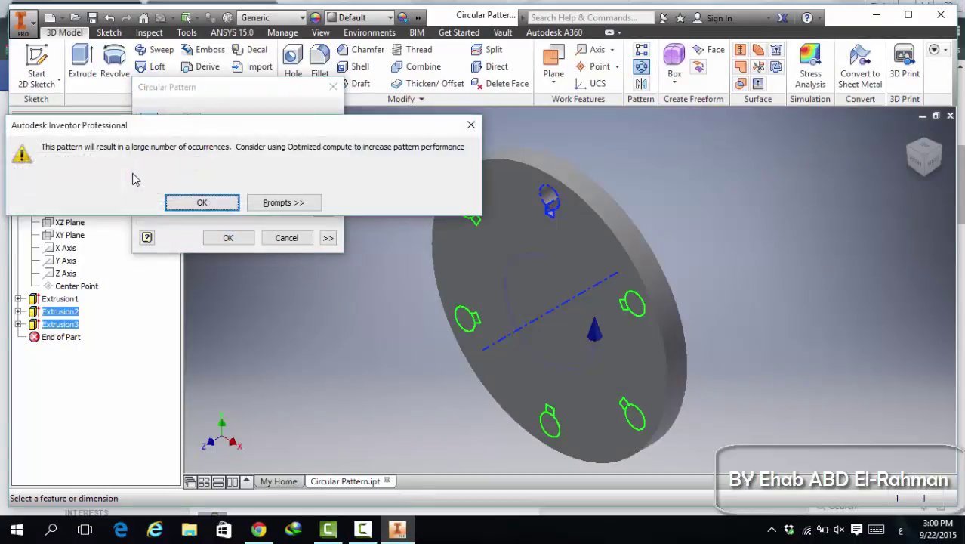
left_click(471, 124)
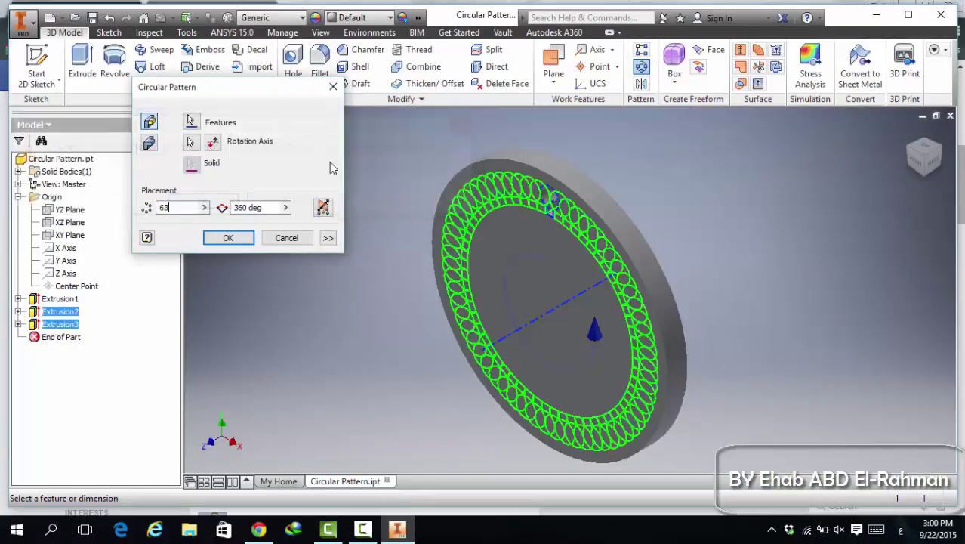
double_click(183, 207)
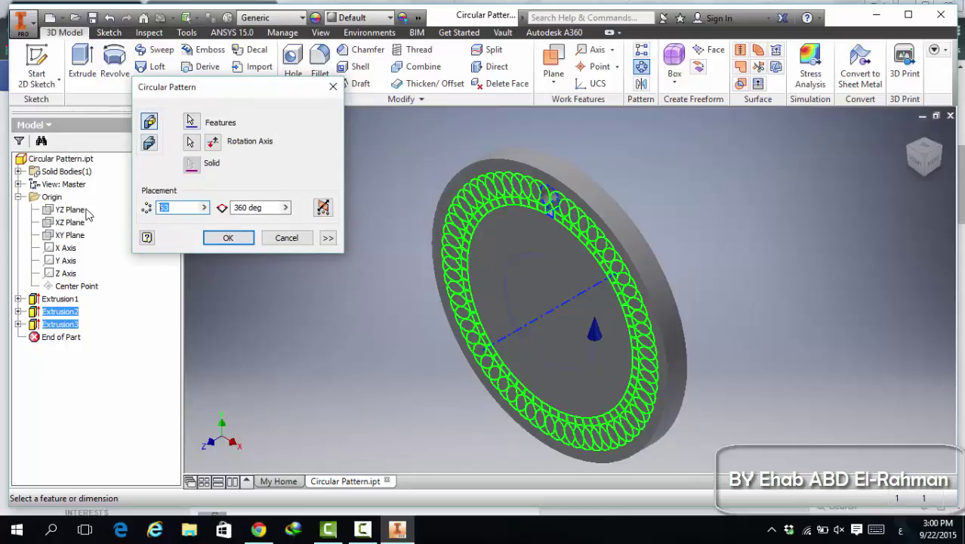
type("3")
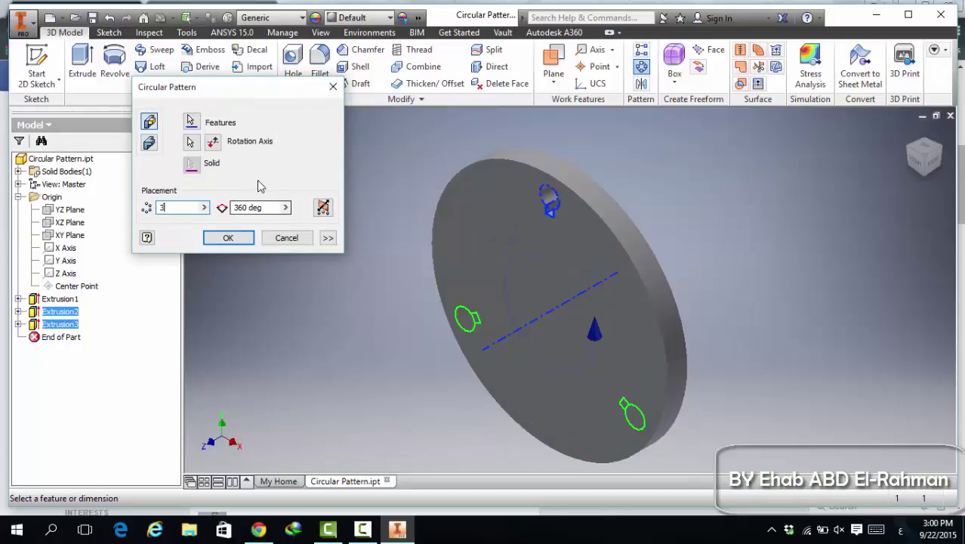
double_click(260, 209)
type("90")
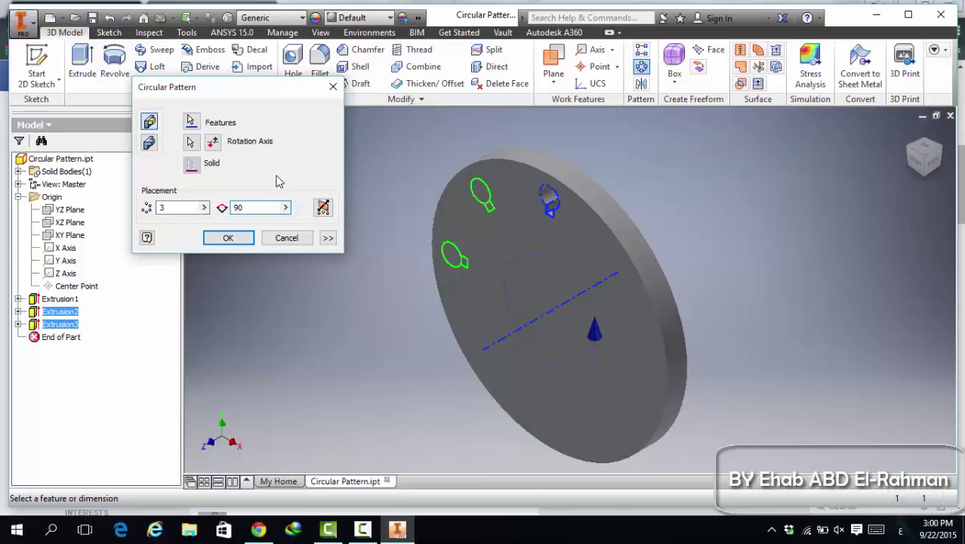
left_click(324, 210)
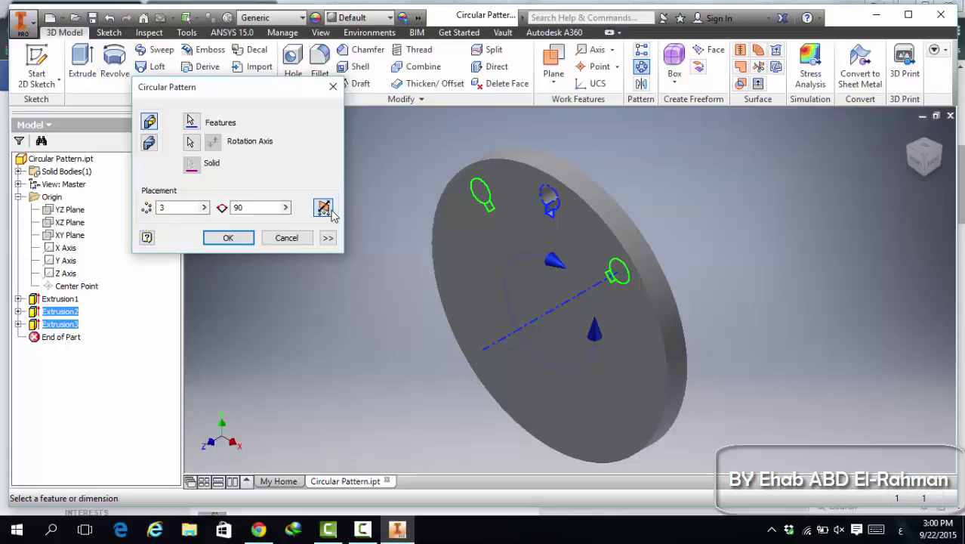
Recheck the spacing of the flange holes in the reference photo in Chrome, and return to Inventor
left_click(262, 532)
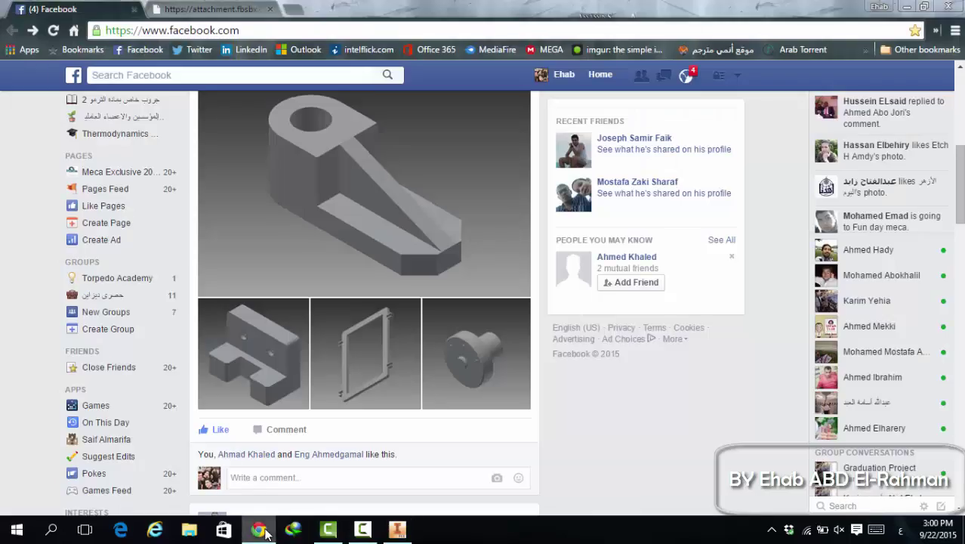
key("alt+Tab")
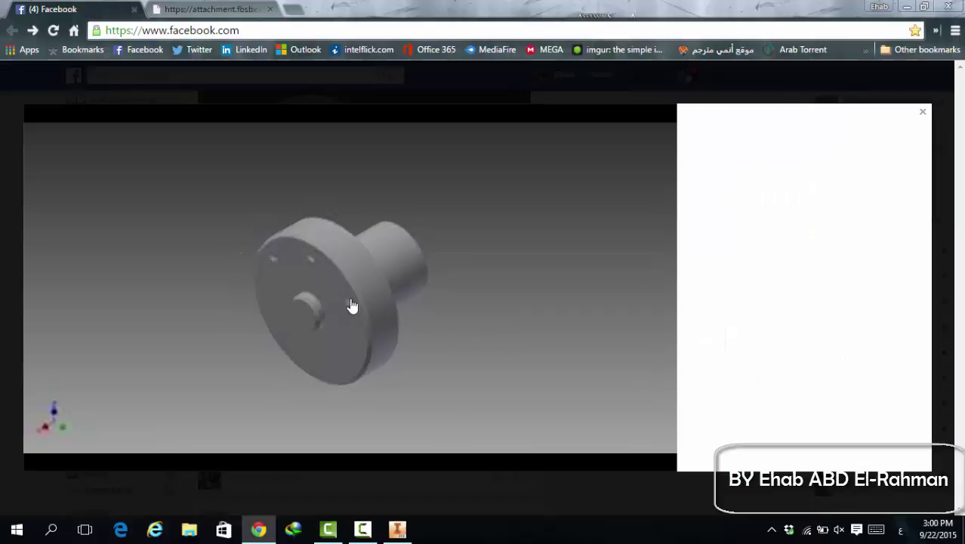
left_click(315, 321)
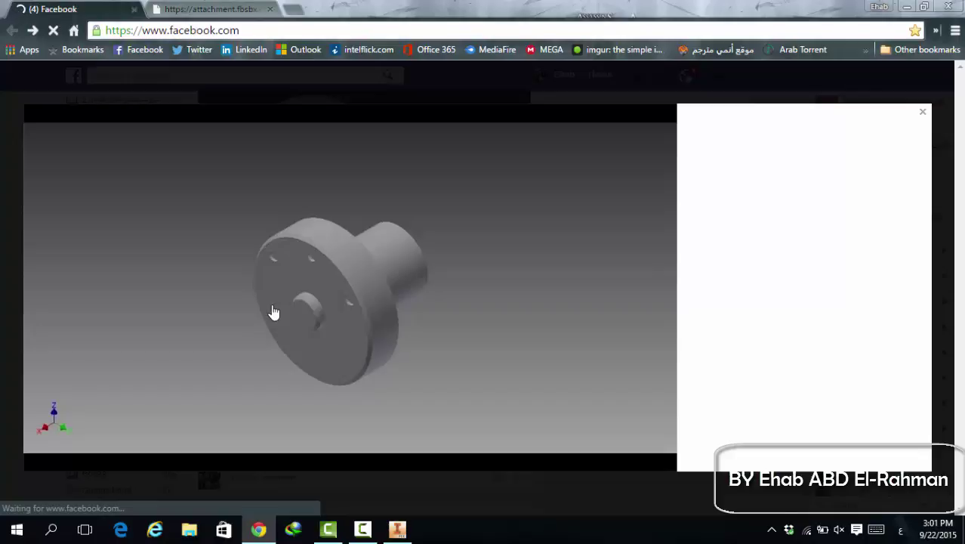
left_click(397, 528)
Create the circular pattern with 2 occurrences over 45 degrees, distributed in one direction from the original keyed hole
double_click(188, 207)
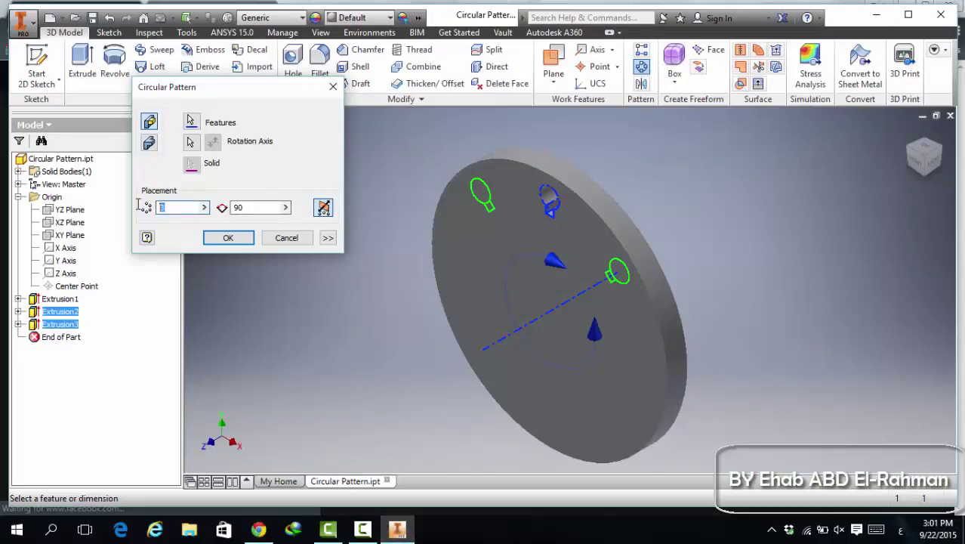
type("2")
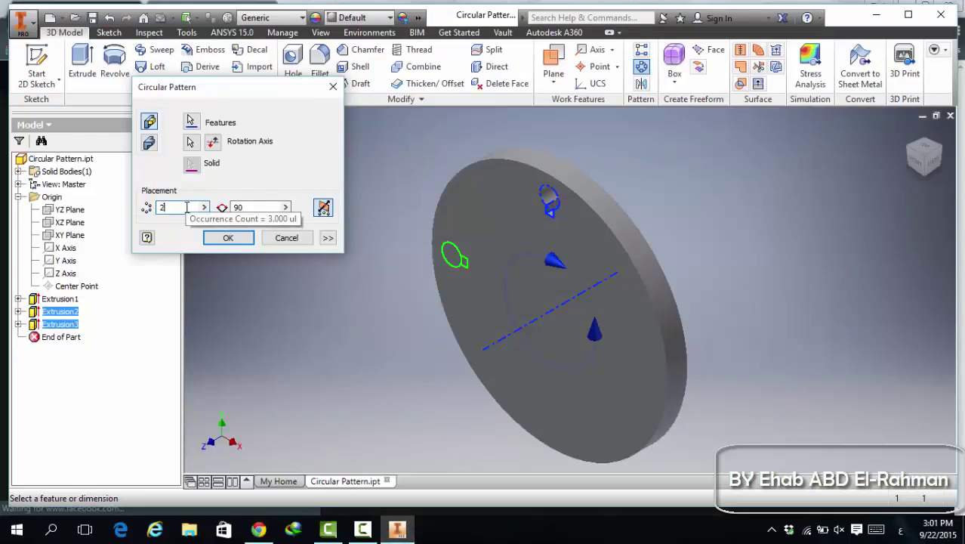
left_click(324, 207)
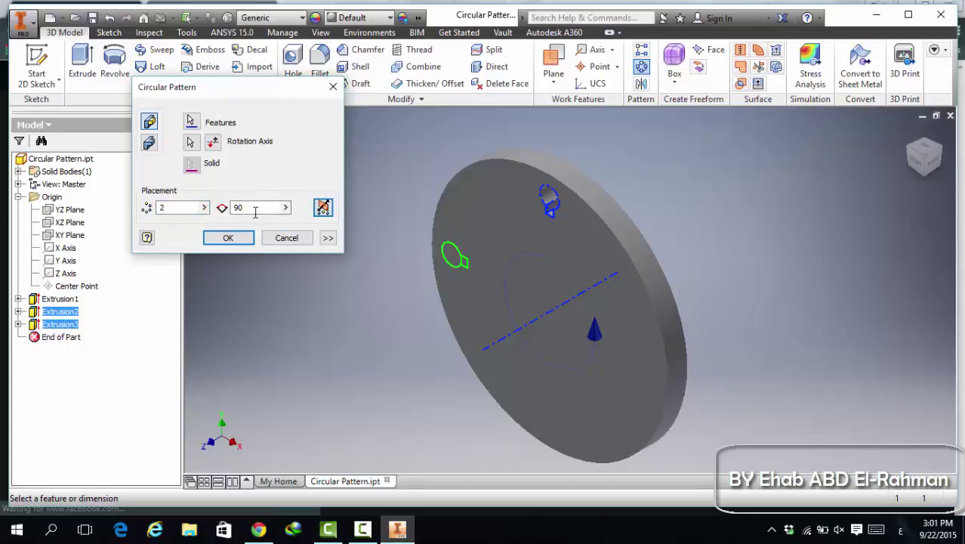
left_click_drag(256, 209, 219, 207)
type("45")
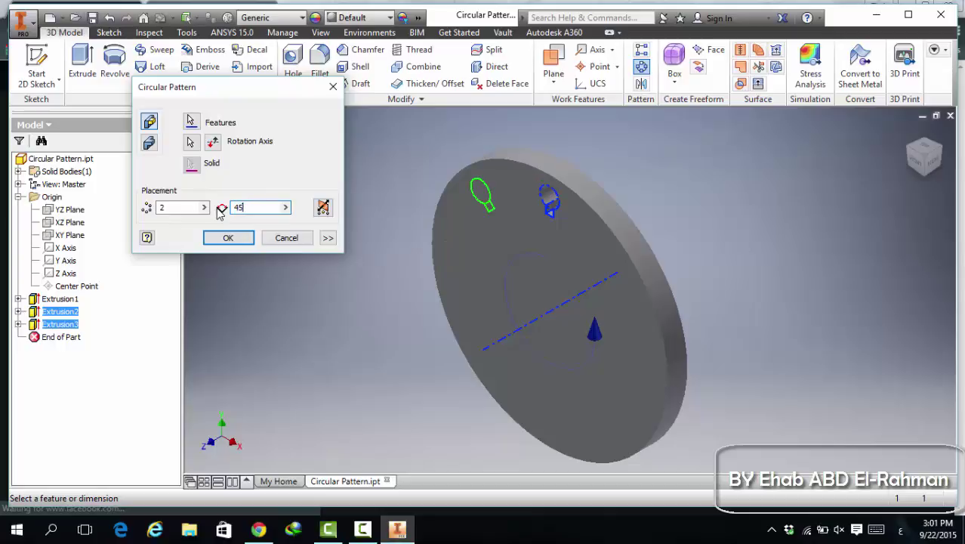
left_click(250, 239)
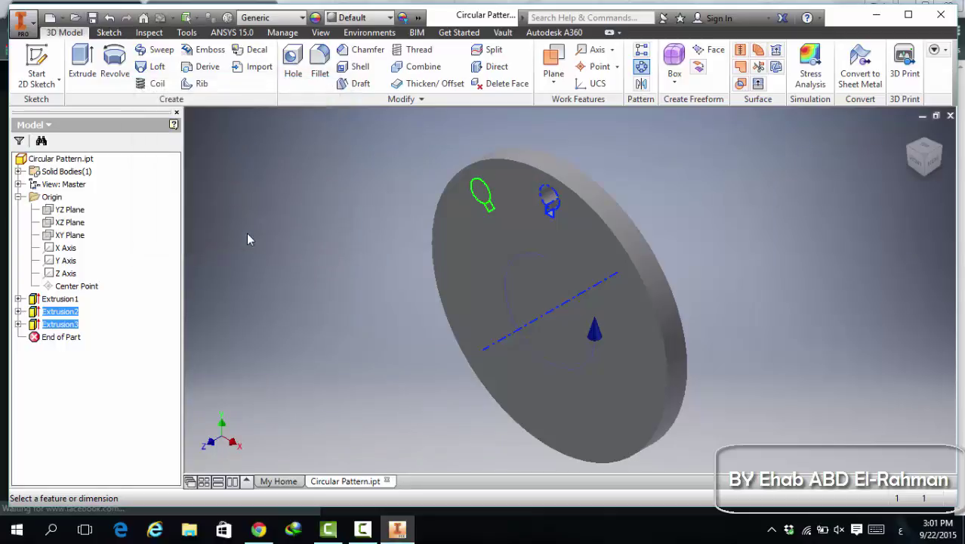
left_click(495, 301)
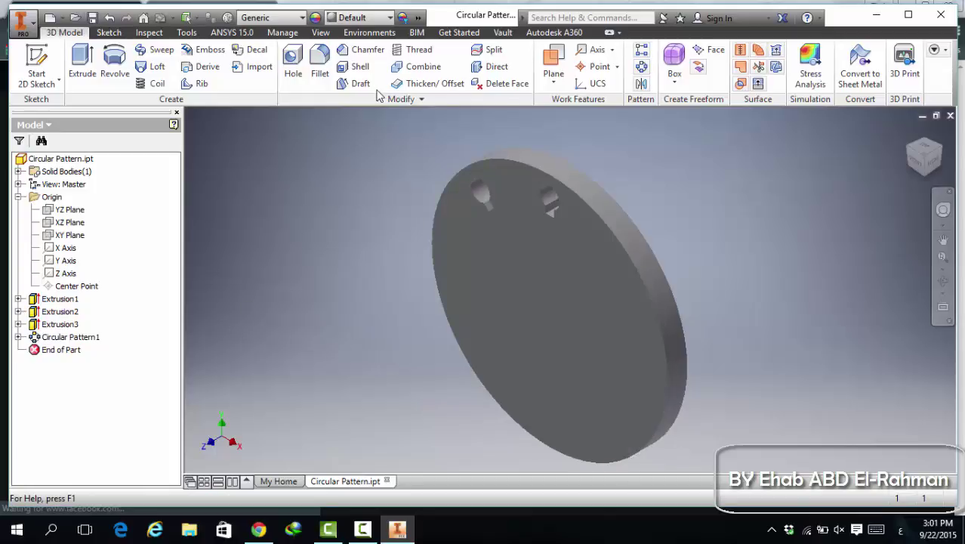
Pattern the original keyed hole again around the disc's axis with 2 occurrences over 45 degrees in the flipped direction
left_click(642, 66)
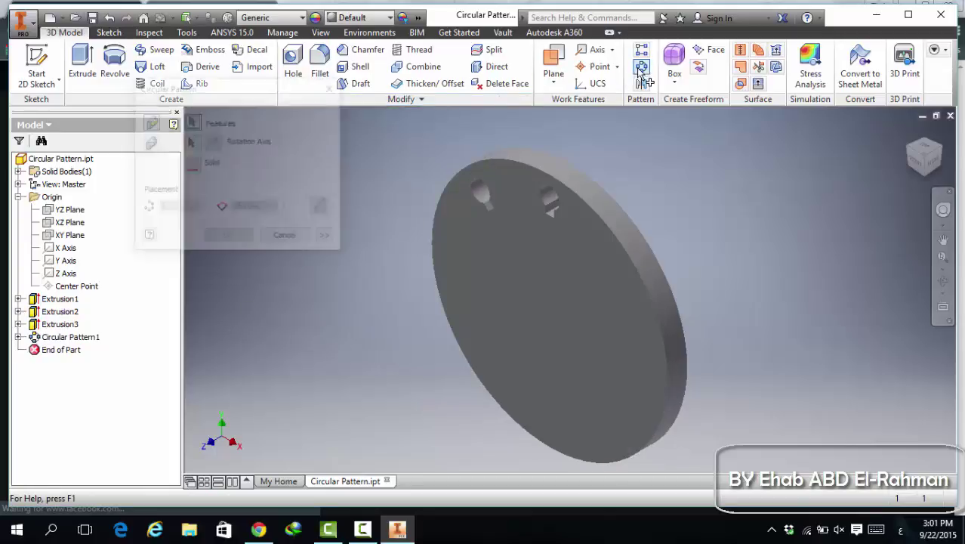
left_click(549, 200)
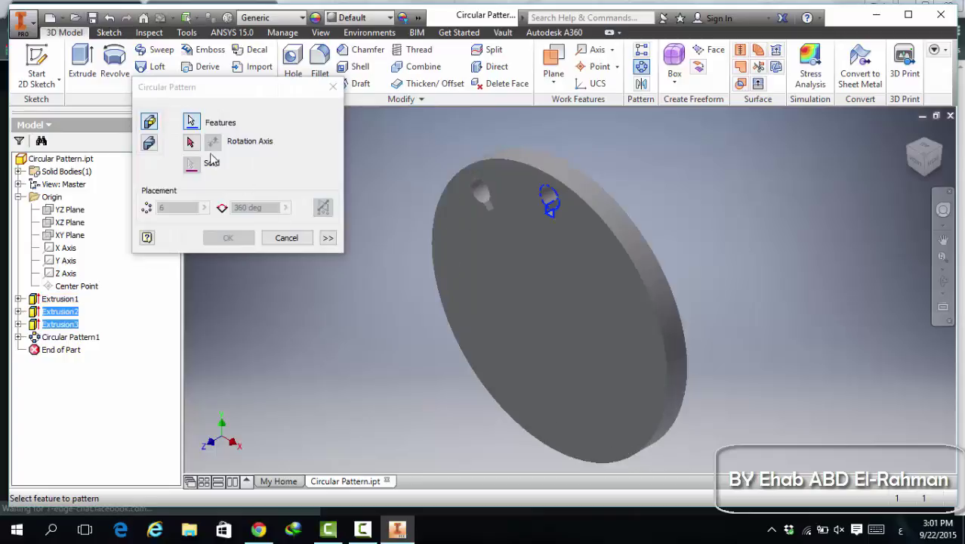
left_click(191, 141)
left_click(582, 207)
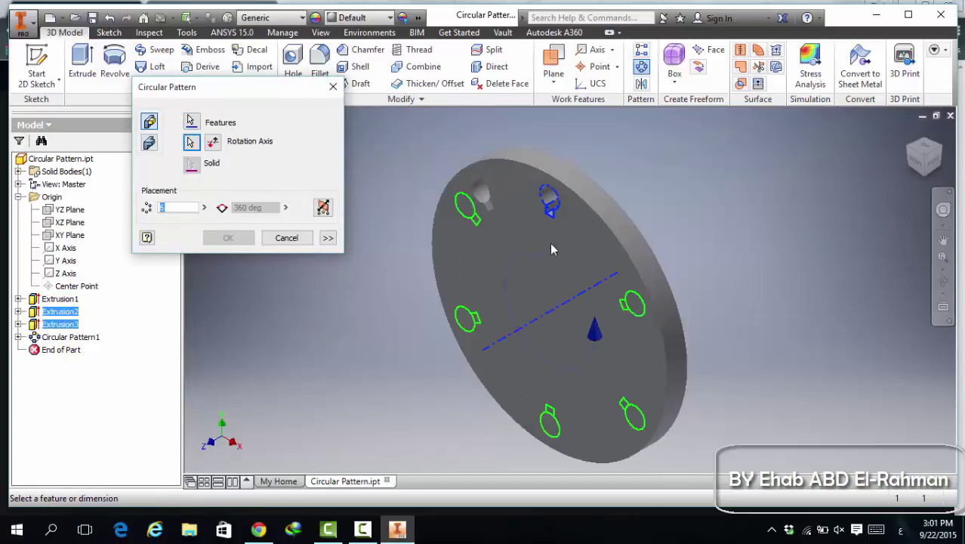
type("2")
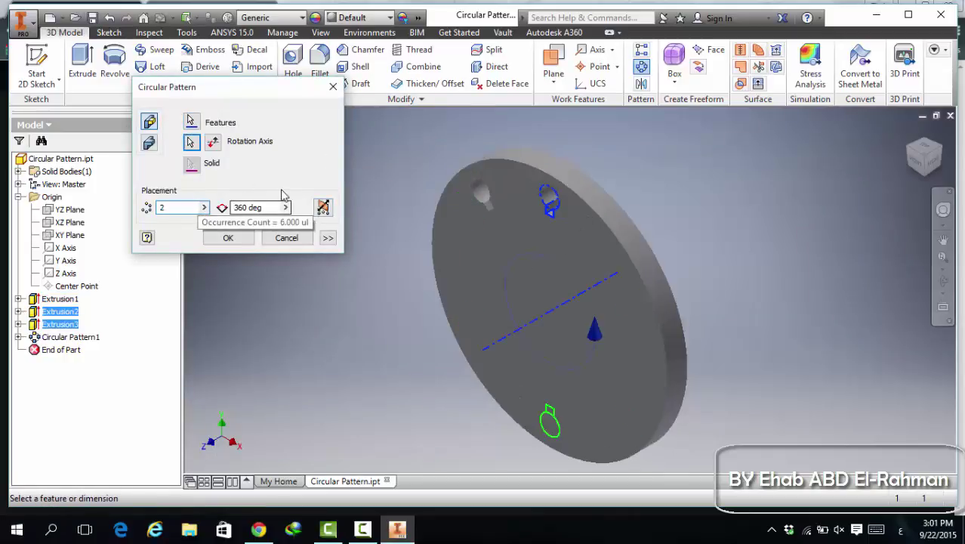
key("Tab")
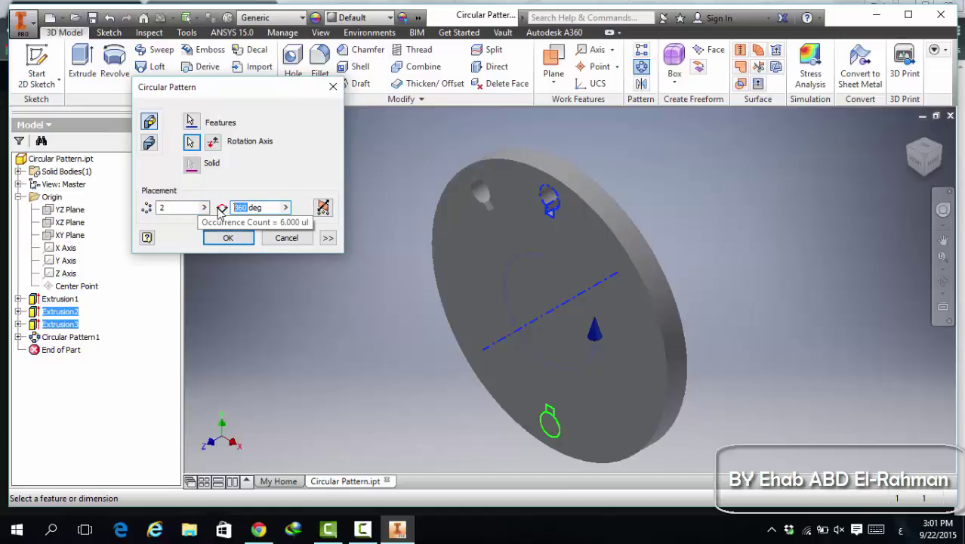
type("45")
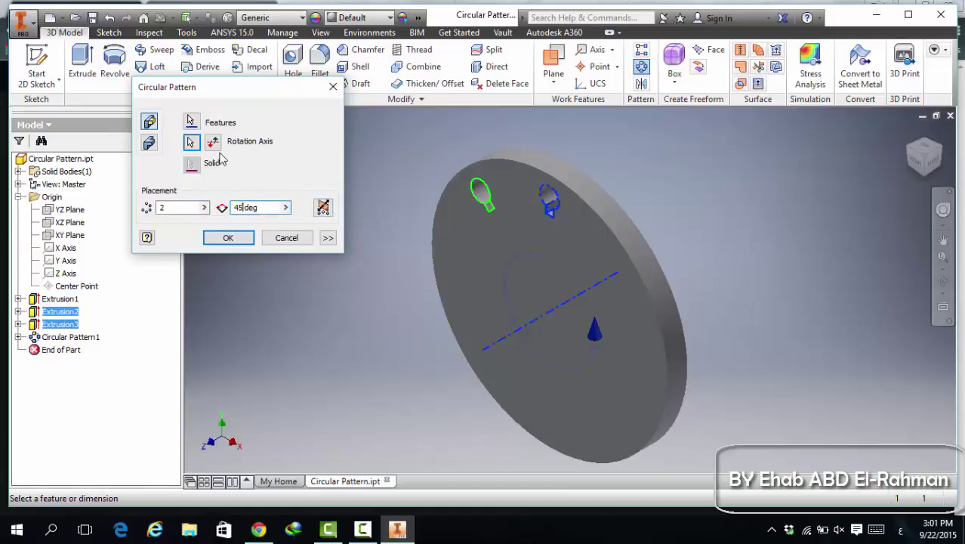
key("BackSpace")
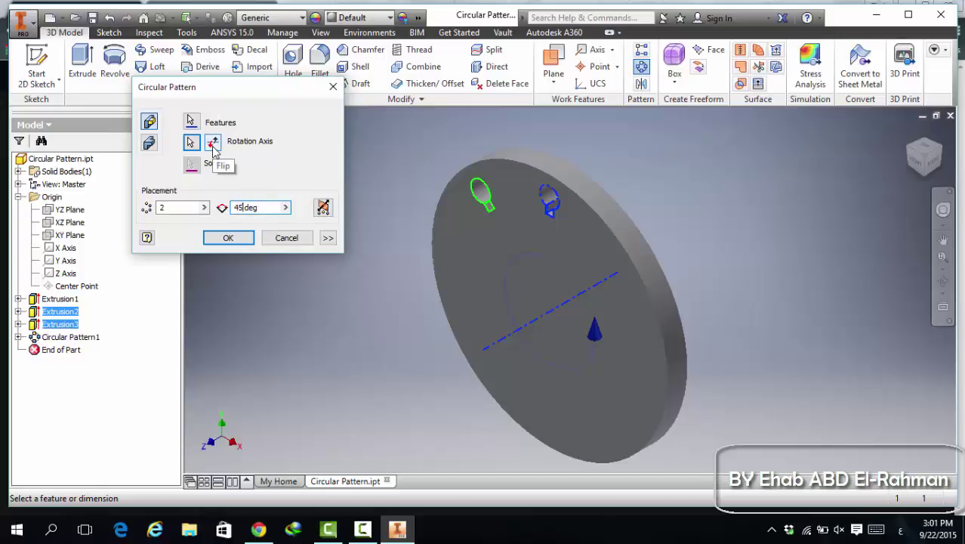
left_click(214, 150)
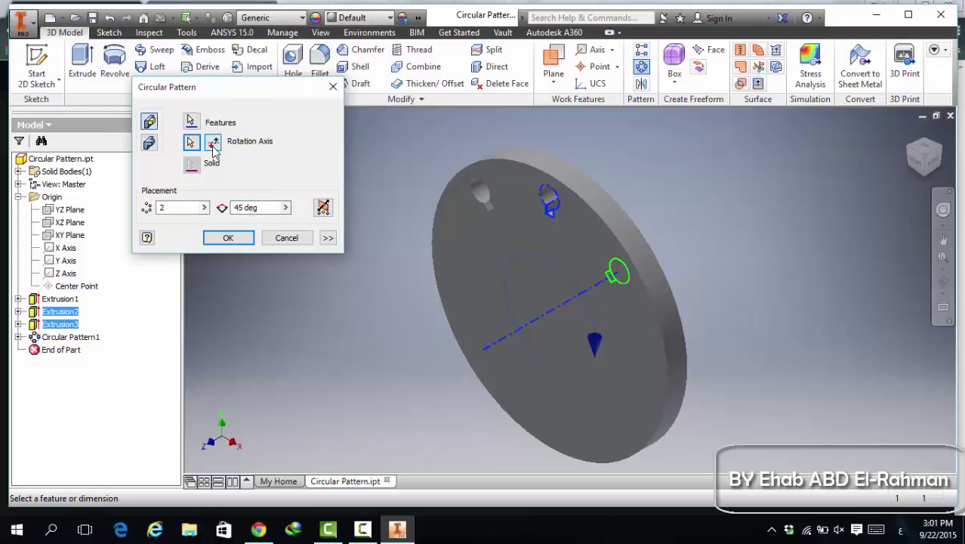
left_click(228, 238)
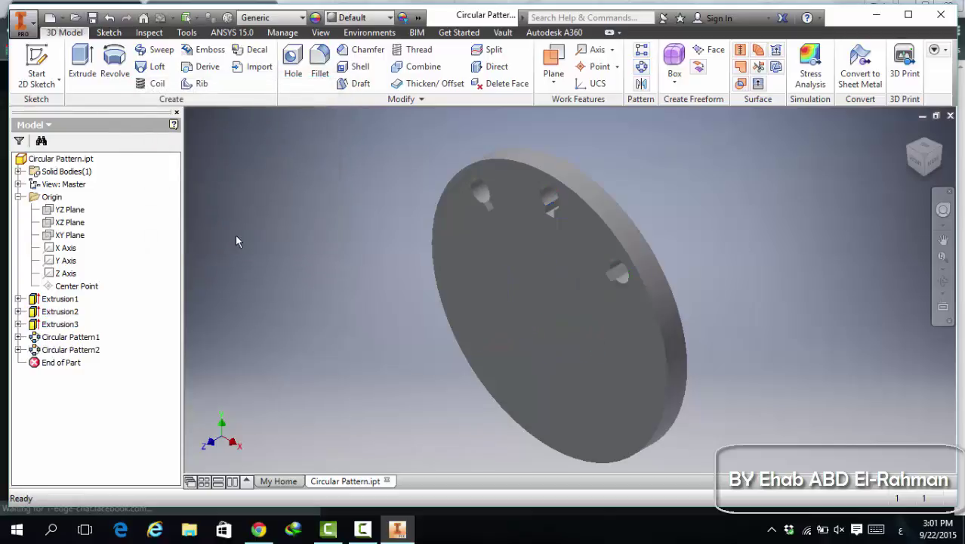
Compare the two circular patterns on the disc and delete Circular Pattern2
left_click(64, 351)
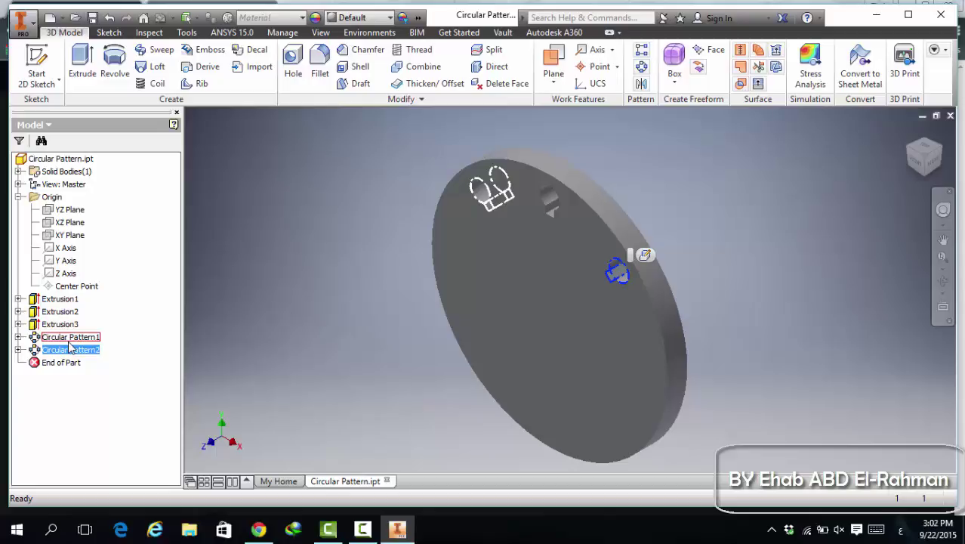
left_click(316, 263)
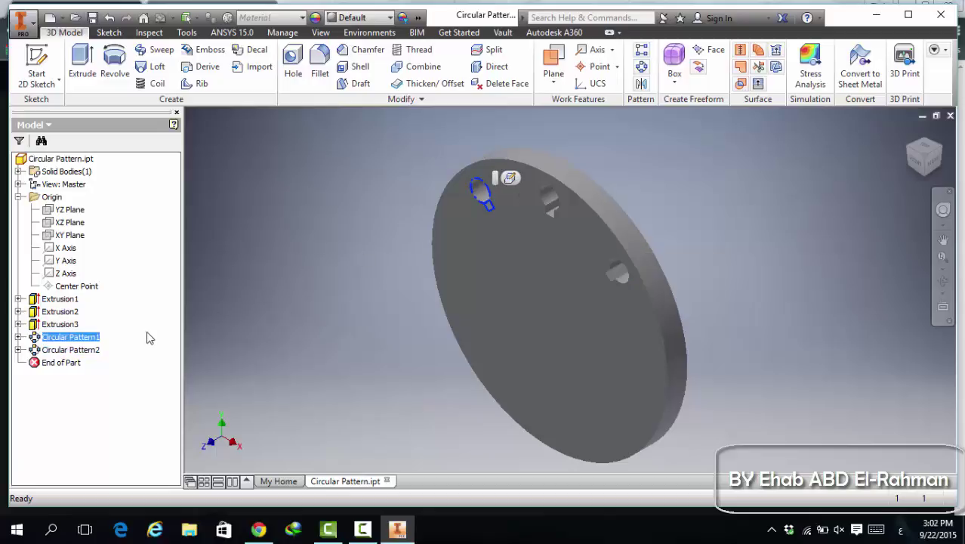
left_click(81, 350)
right_click(83, 353)
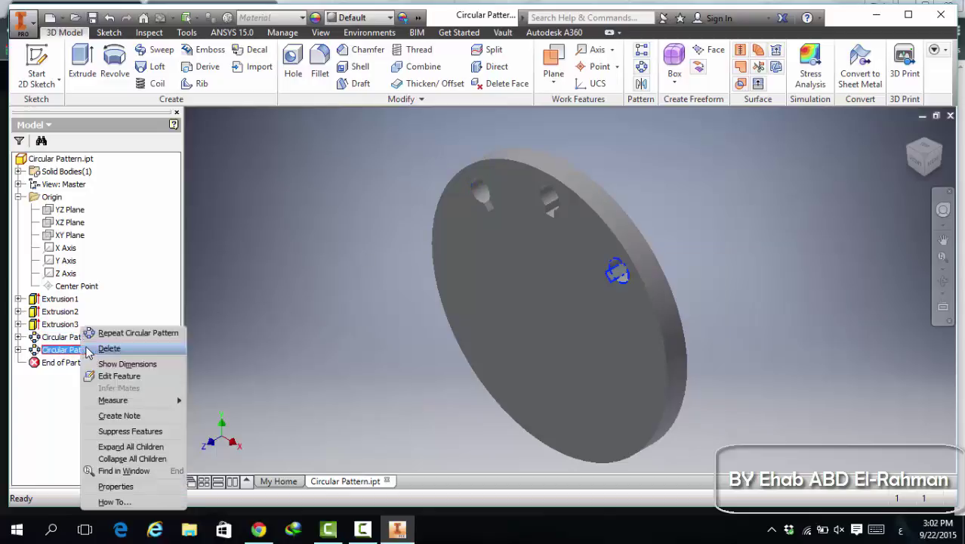
left_click(106, 349)
Change Circular Pattern1 to 90 degrees distributed on both sides of the keyed hole, and delete that pattern after applying it
right_click(83, 343)
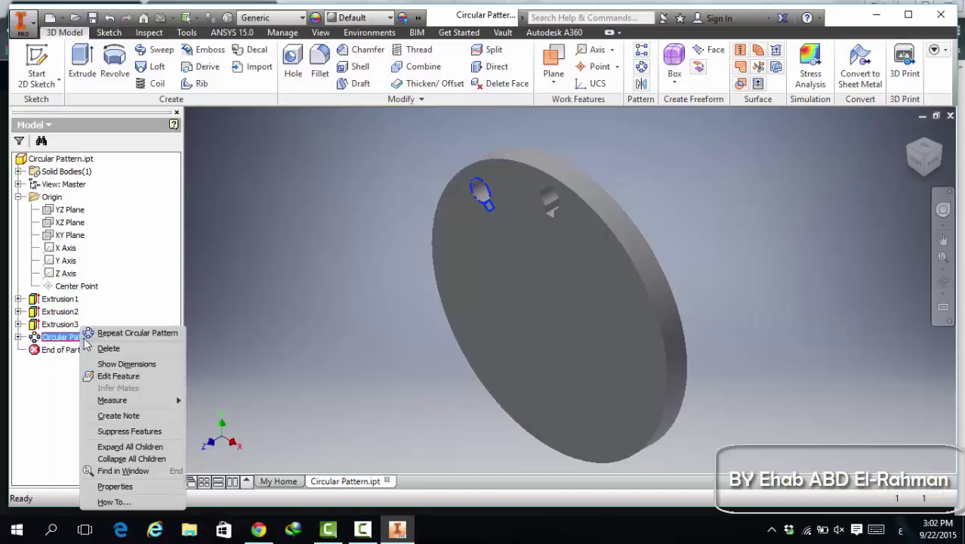
left_click(124, 374)
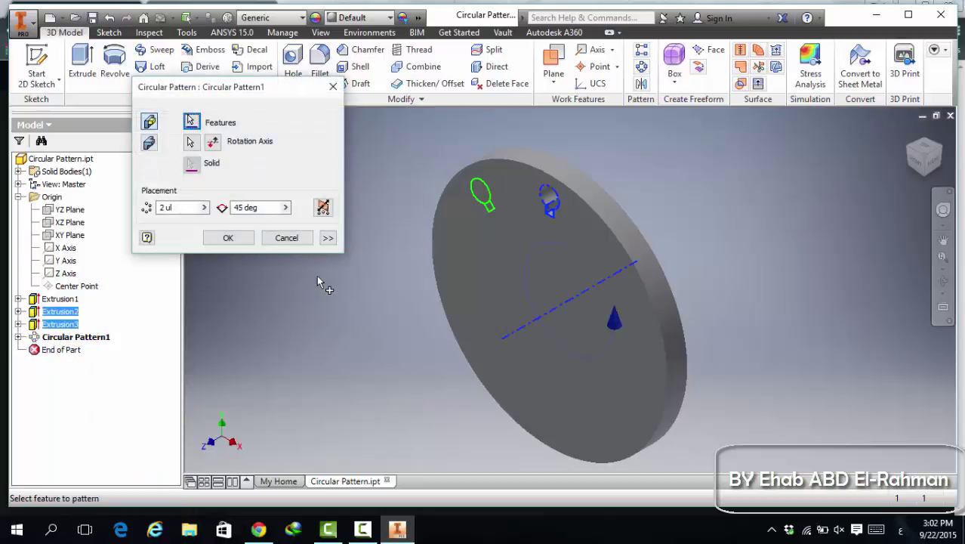
left_click(242, 211)
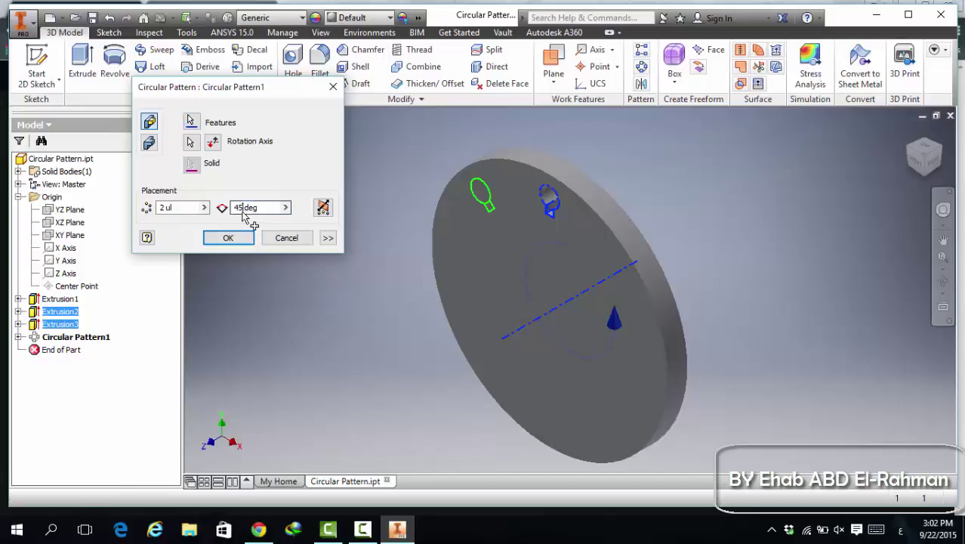
left_click_drag(242, 212, 231, 213)
type("90")
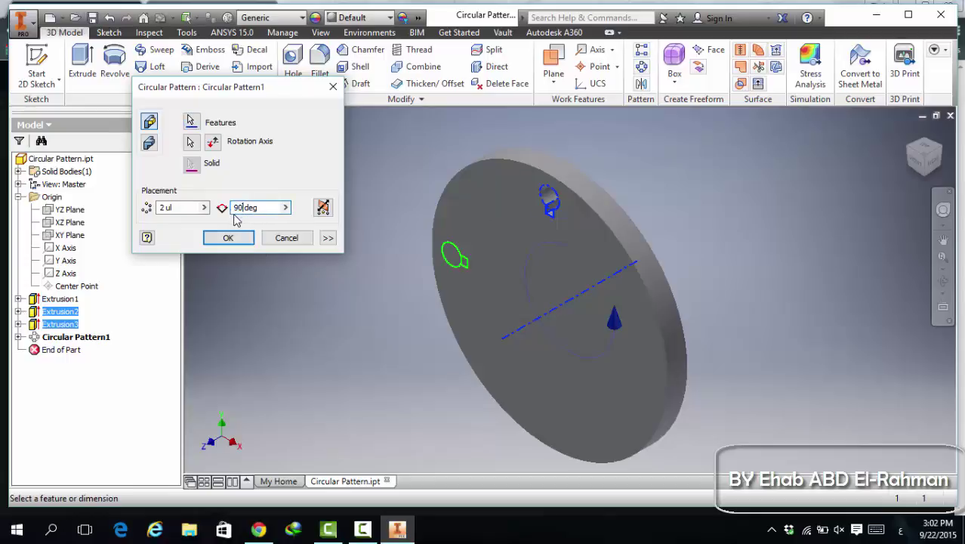
left_click(323, 210)
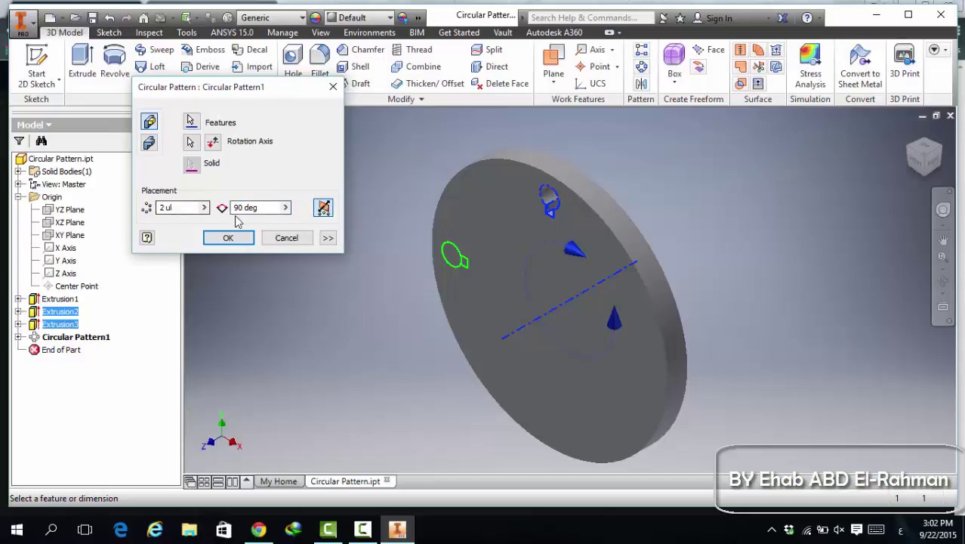
left_click(229, 238)
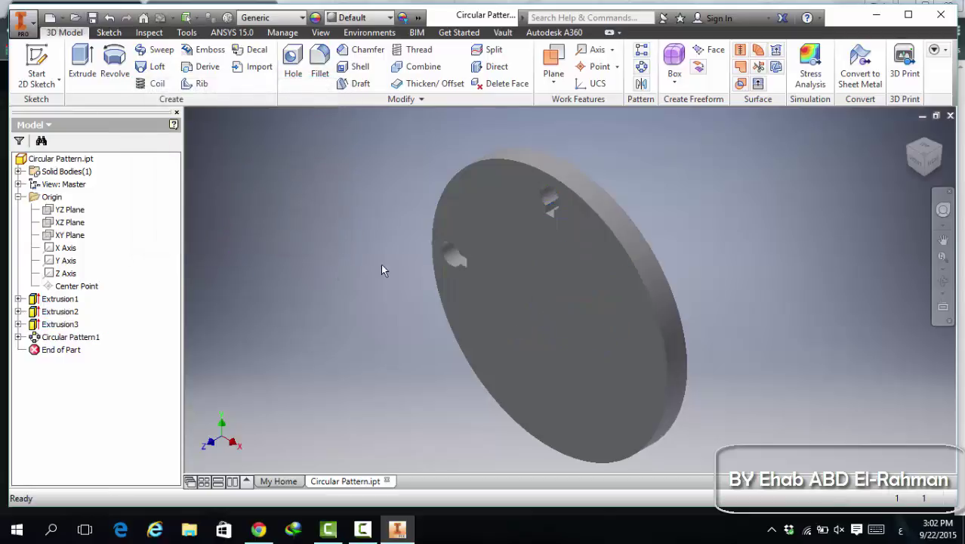
right_click(89, 336)
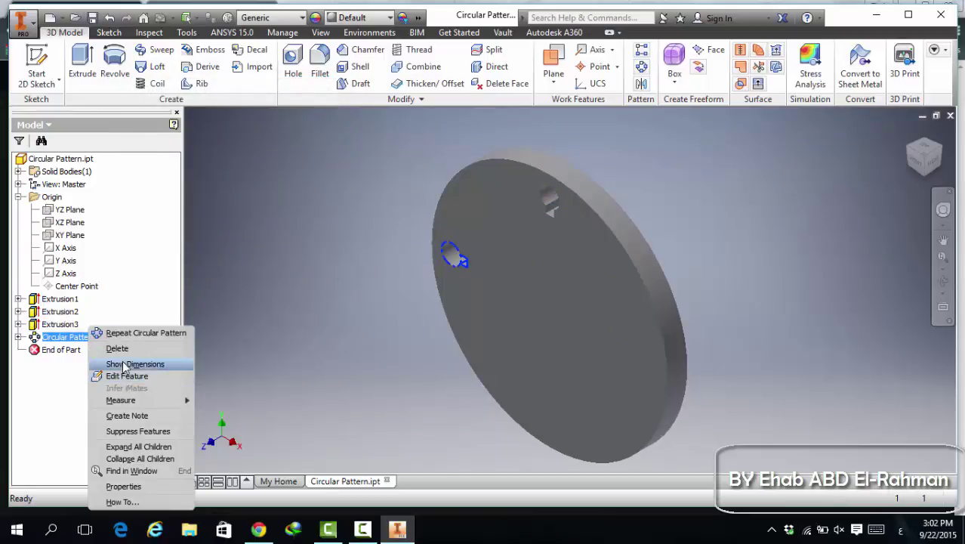
left_click(120, 350)
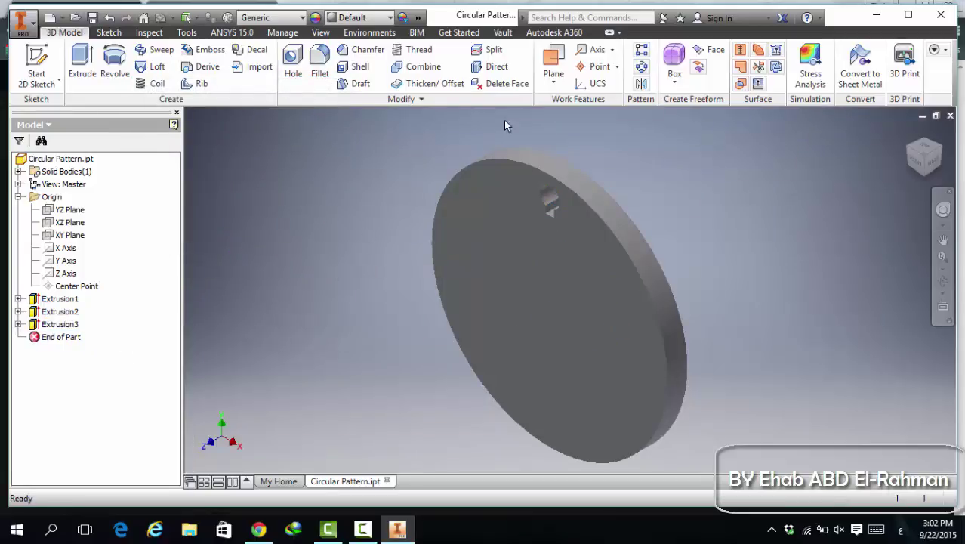
Start a new circular pattern of Extrusion2 and Extrusion3 with the disc's axis as the rotation axis
left_click(641, 67)
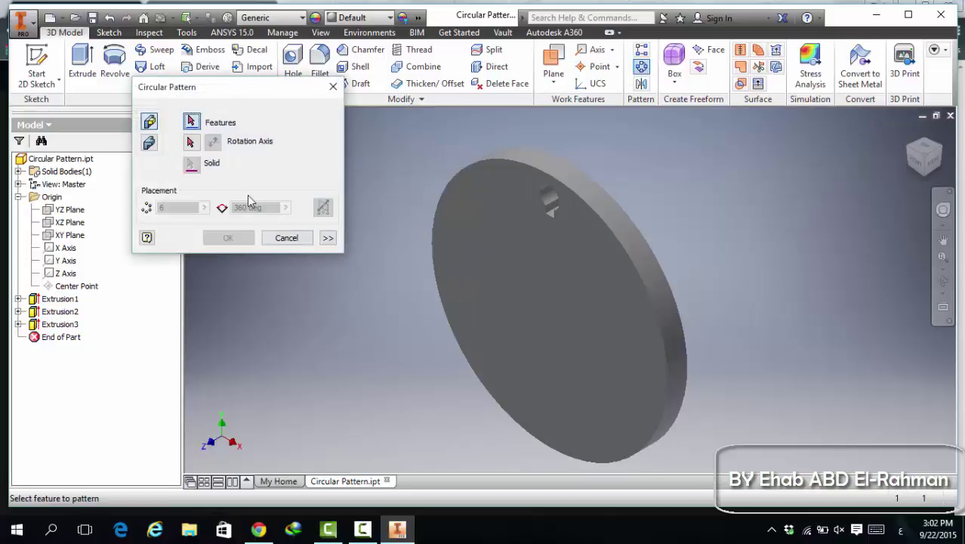
left_click(549, 198)
left_click(71, 311)
left_click(68, 324)
left_click(191, 142)
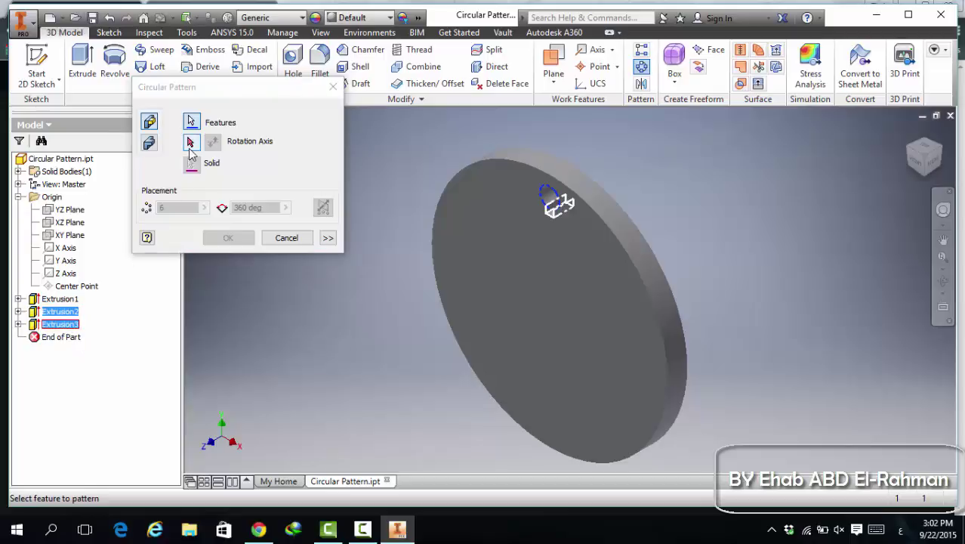
left_click(618, 225)
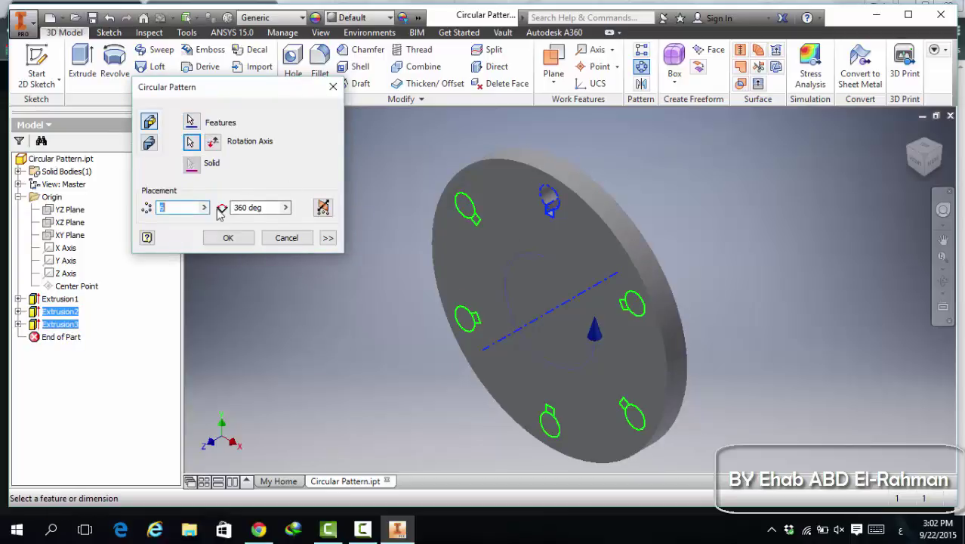
Create the pattern with 3 occurrences over 90 degrees, distributed on both sides of the original keyed hole
type("2")
key("Tab")
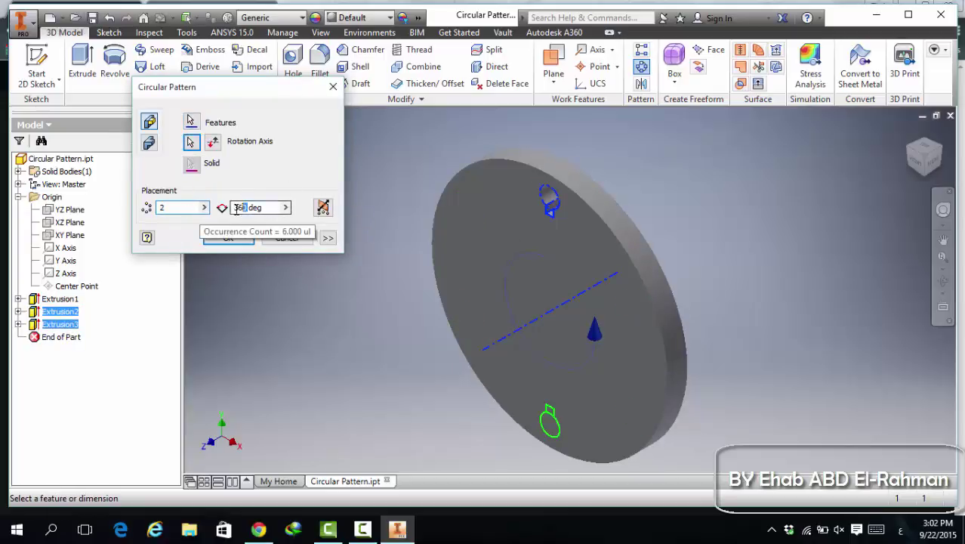
type("90")
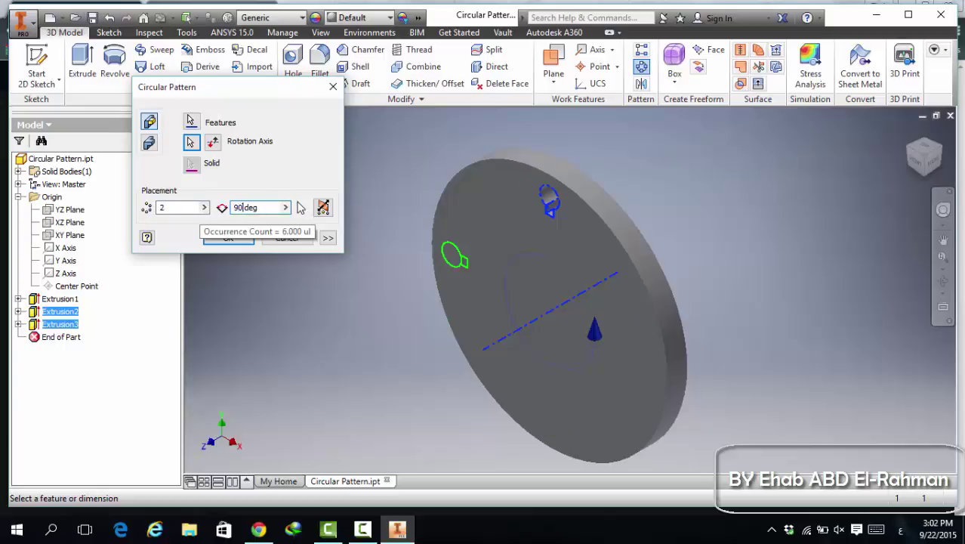
double_click(161, 207)
type("3")
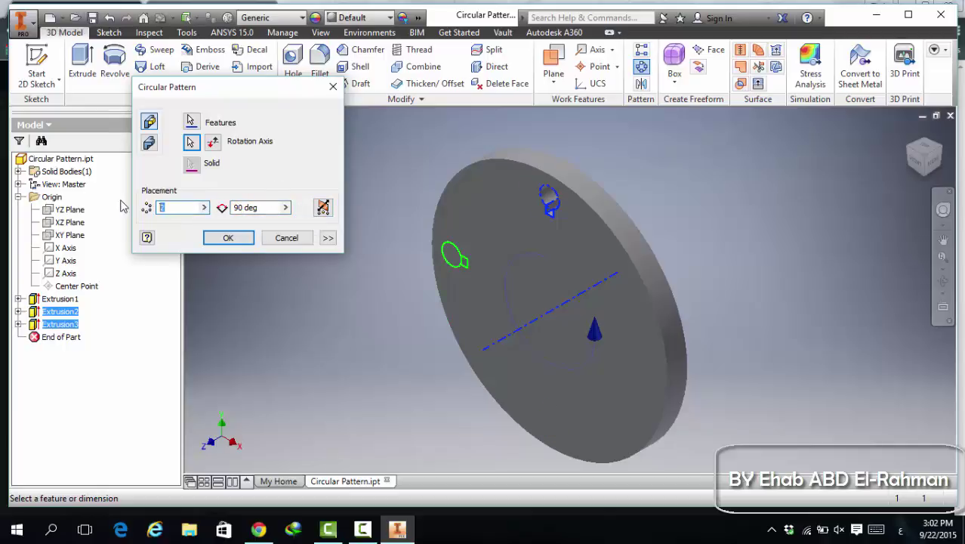
left_click(323, 208)
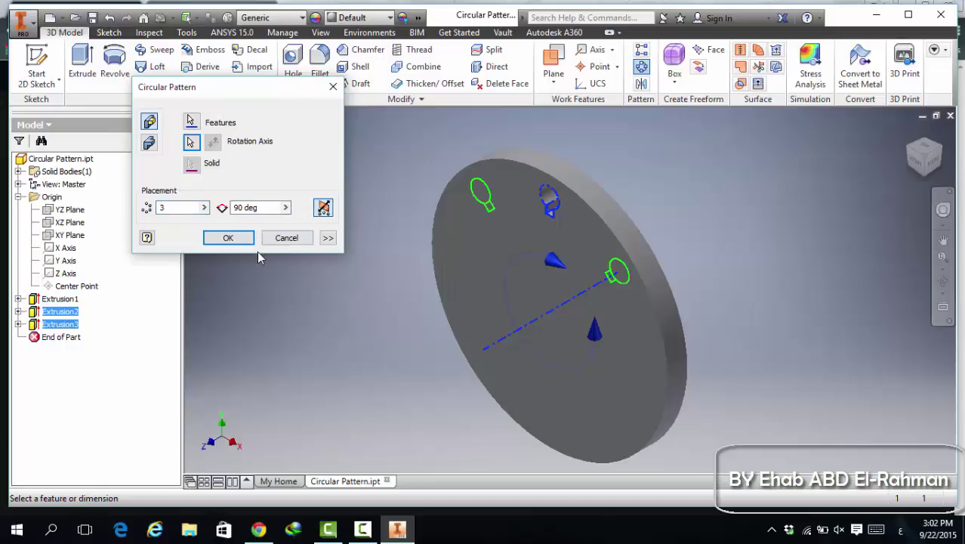
left_click(228, 238)
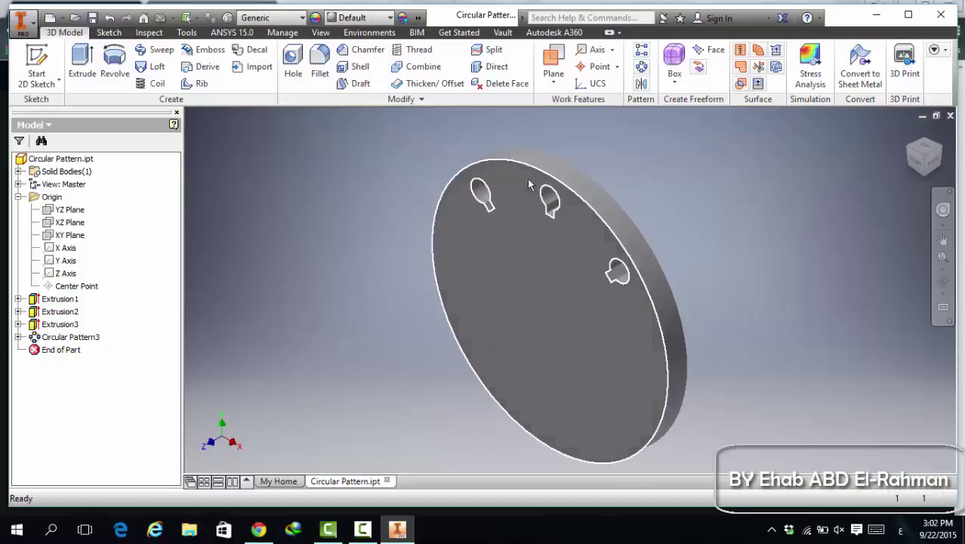
Close the Circular Pattern.ipt part without saving its changes
left_click(908, 15)
left_click(959, 108)
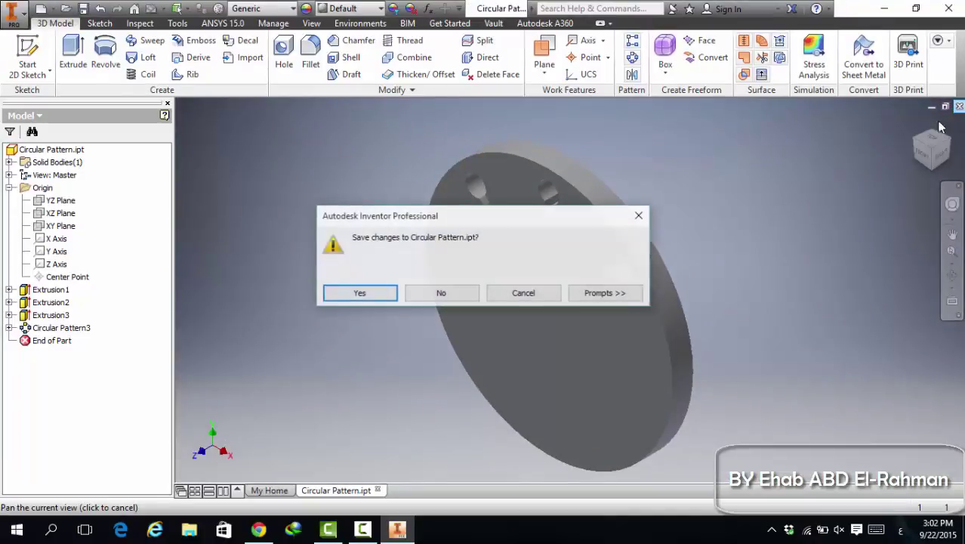
left_click(444, 289)
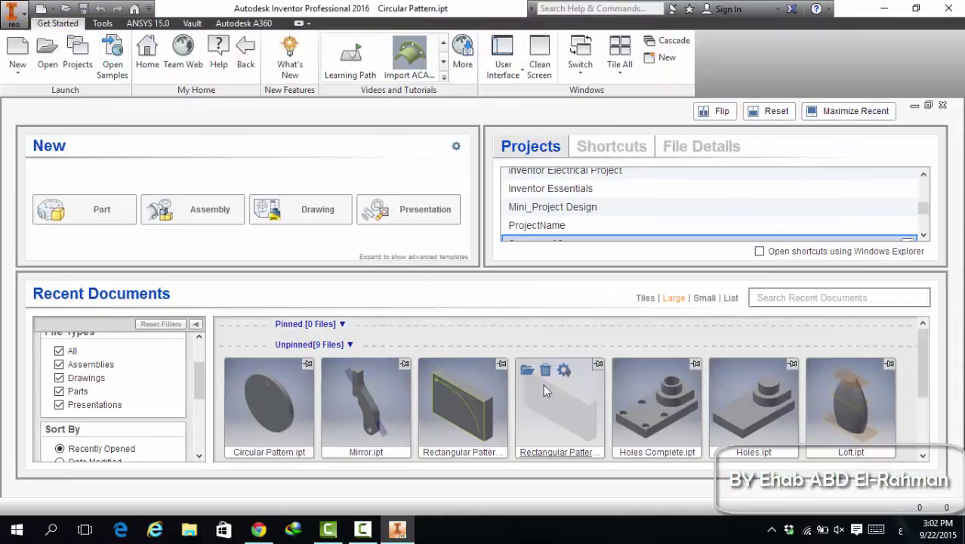
Open the recent part Rectangular Pattern Parameters.ipt and roll its End of Part marker back above Rectangular Pattern1
mouse_move(529, 370)
left_click(529, 373)
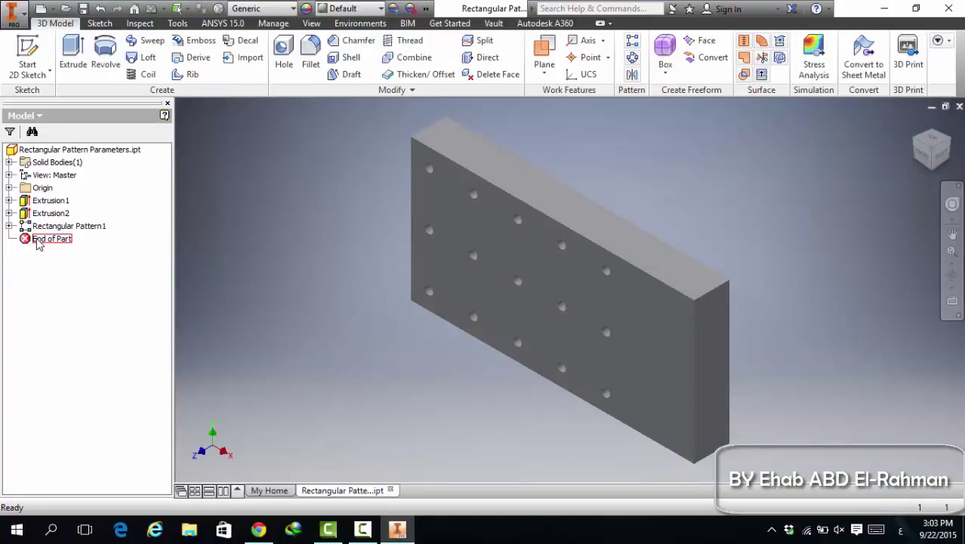
left_click_drag(38, 242, 42, 225)
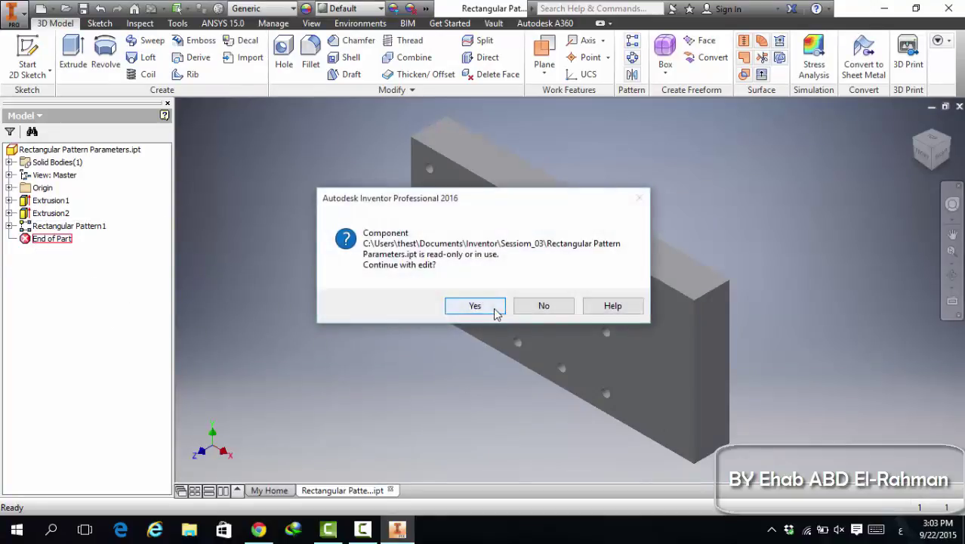
left_click(495, 310)
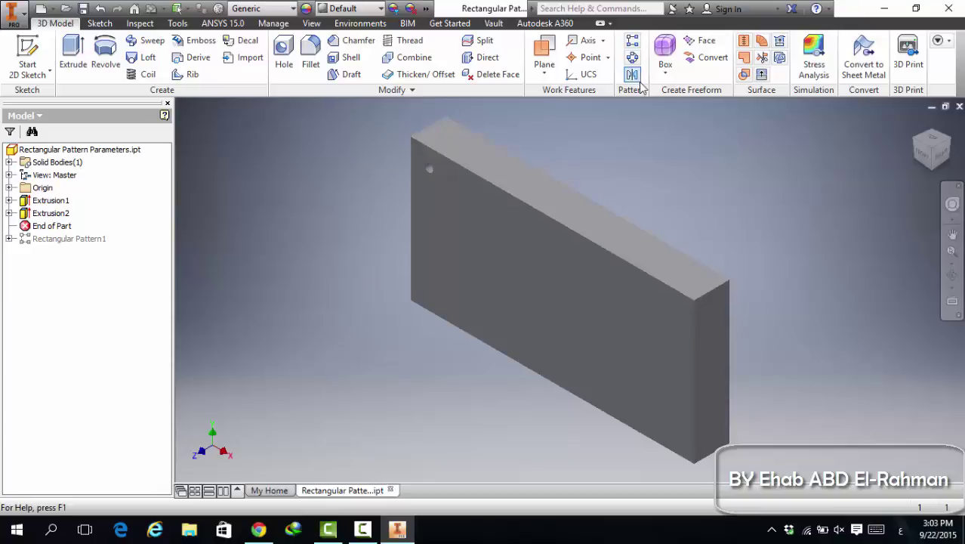
Start a rectangular pattern of the Extrusion2 hole, with direction 1 along the plate's long upper front edge, flipped to run across the plate
left_click(632, 41)
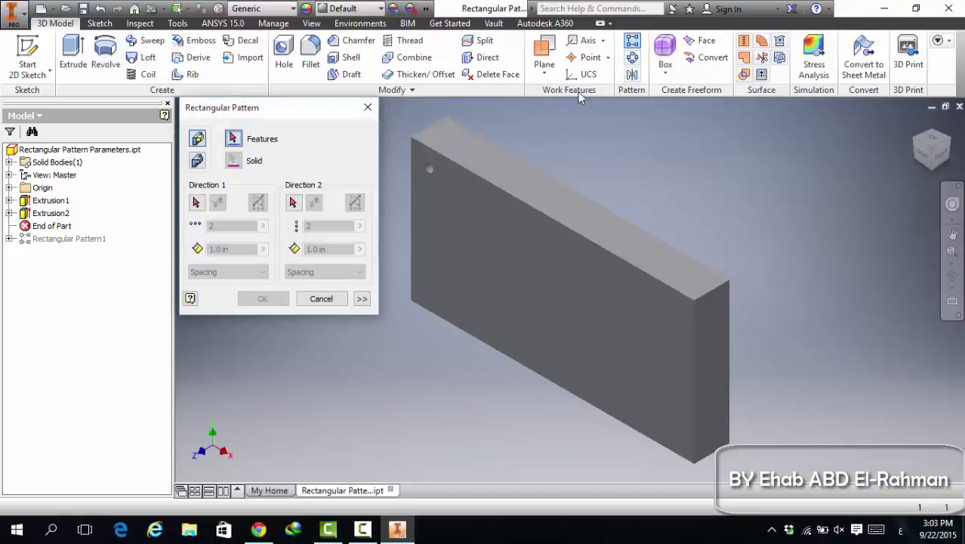
scroll(432, 175, "up", 5)
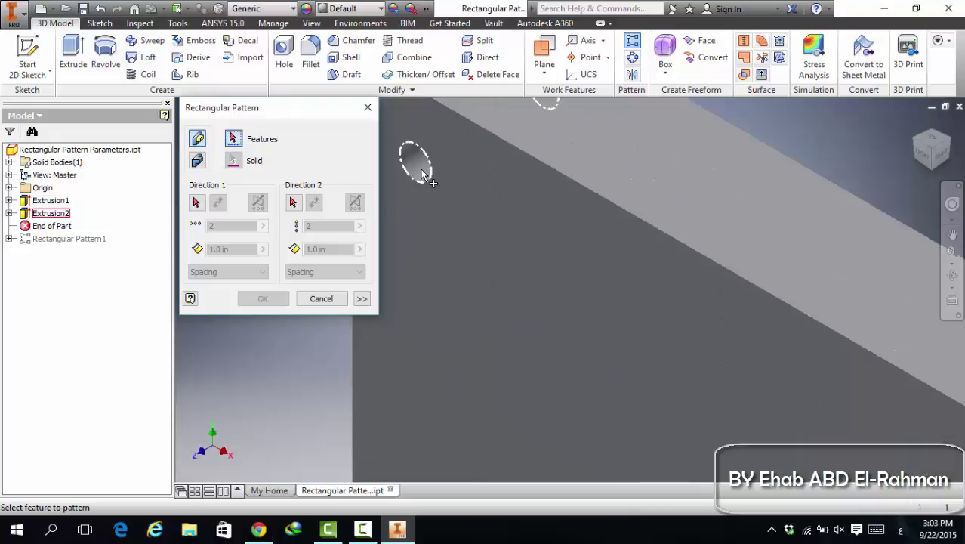
left_click(422, 173)
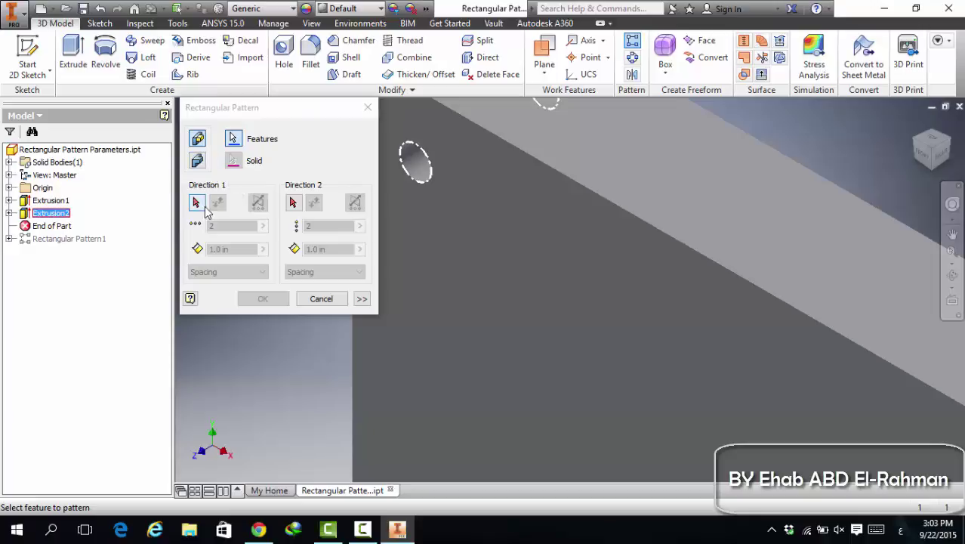
key("Home")
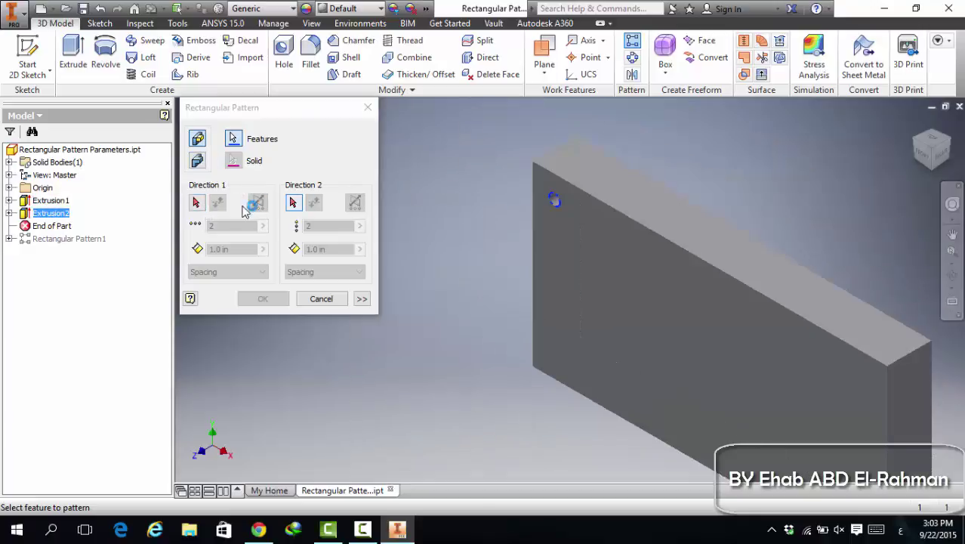
left_click(196, 202)
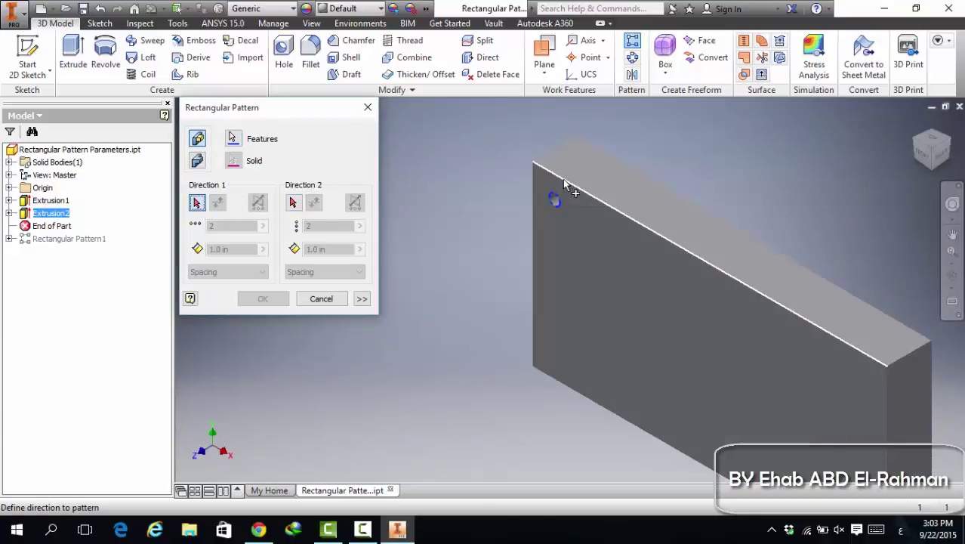
left_click(562, 179)
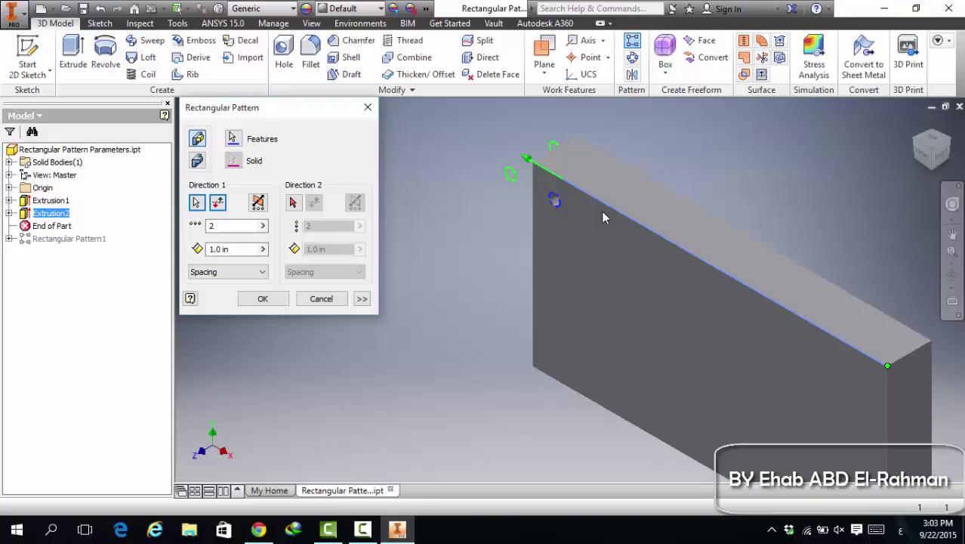
left_click(221, 226)
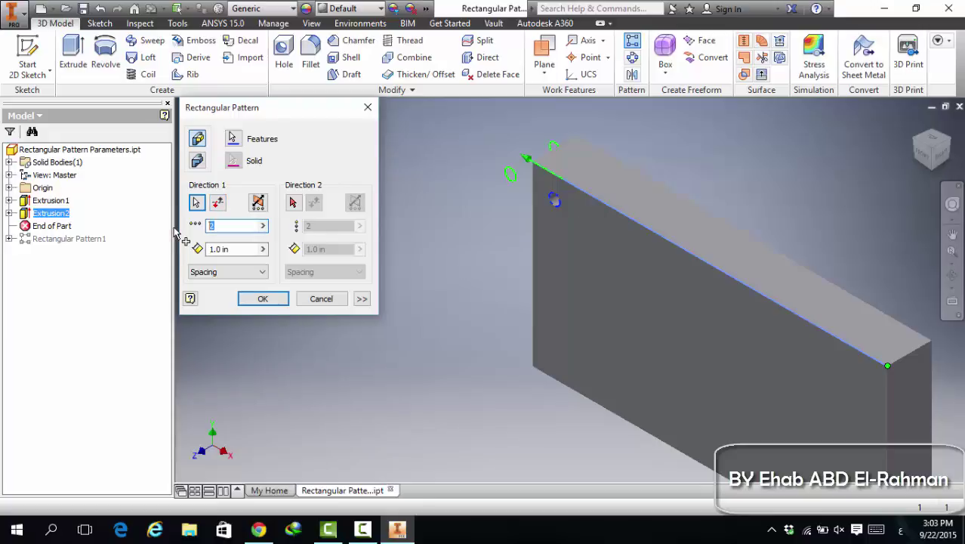
key("Tab")
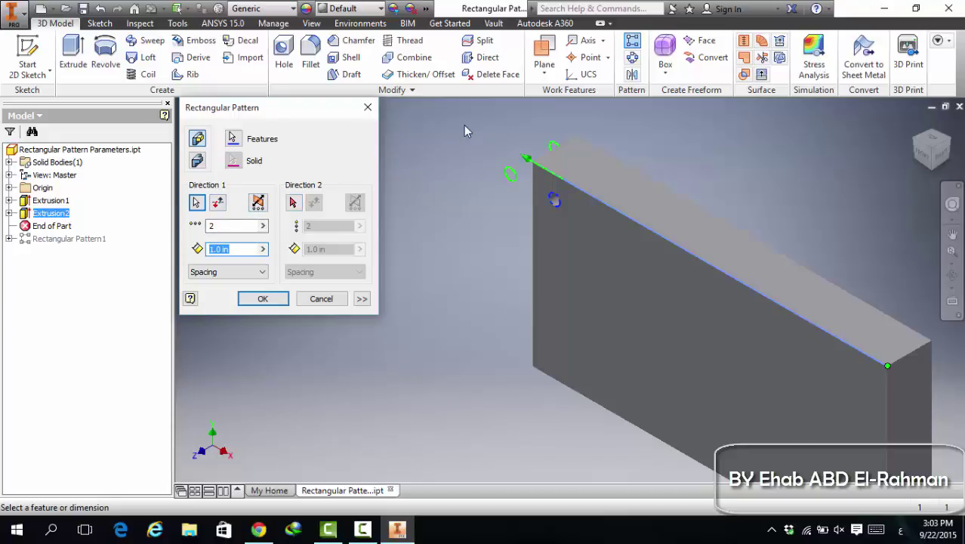
left_click(217, 202)
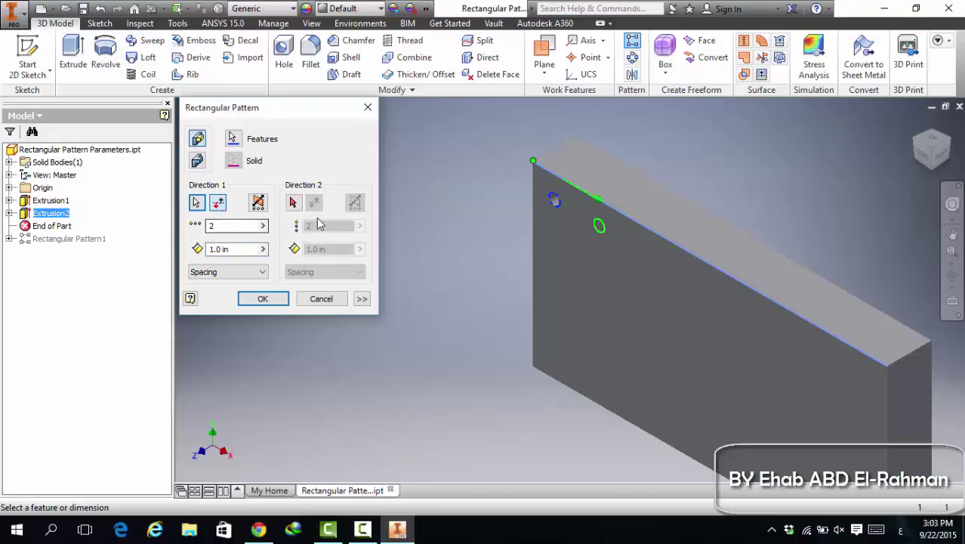
Set direction 2 down the plate's vertical front edge and create the 2 by 2 hole pattern with 1.0 in spacing
left_click(294, 203)
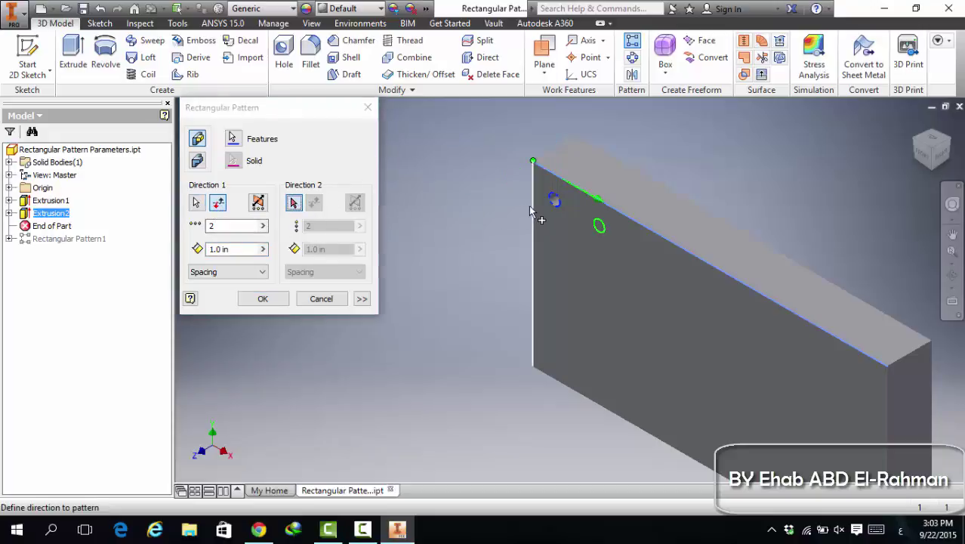
left_click(532, 210)
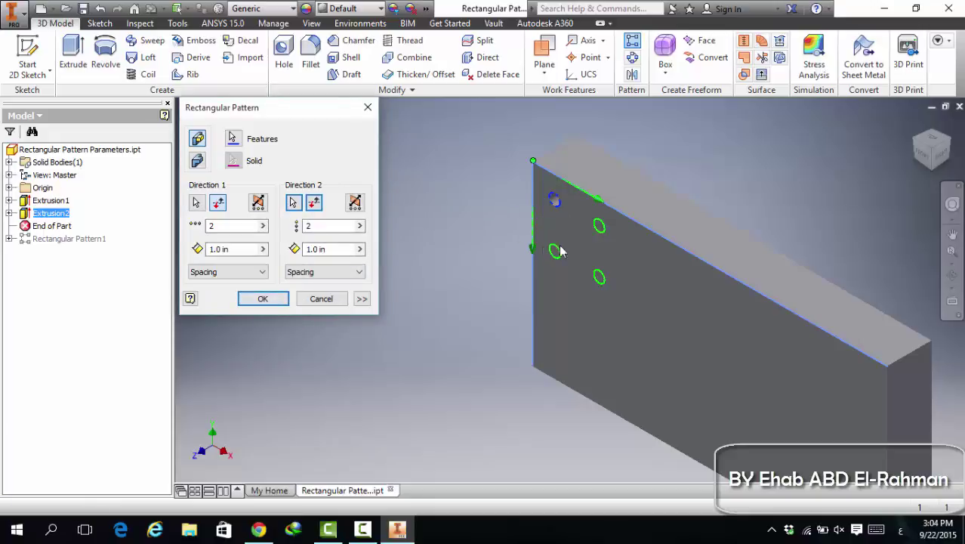
left_click(256, 272)
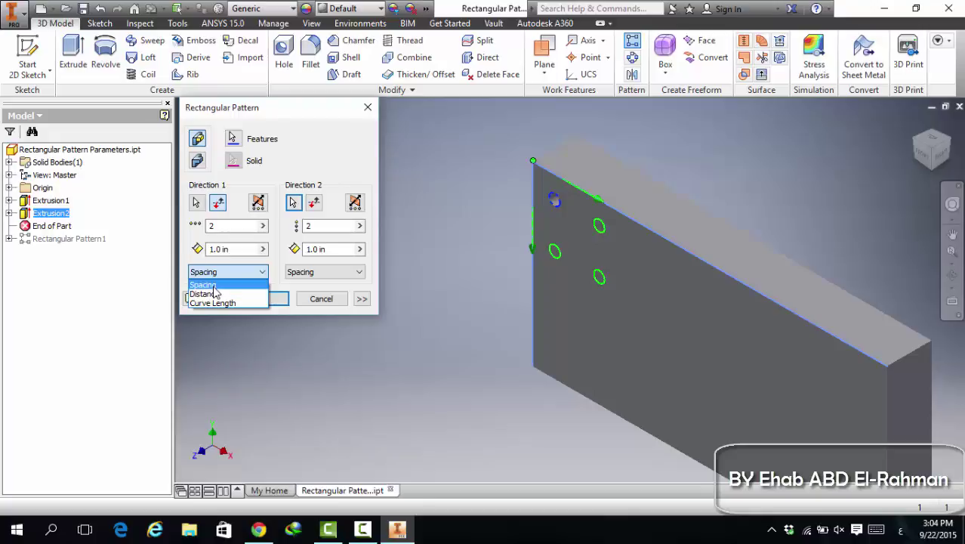
left_click(263, 271)
left_click(262, 298)
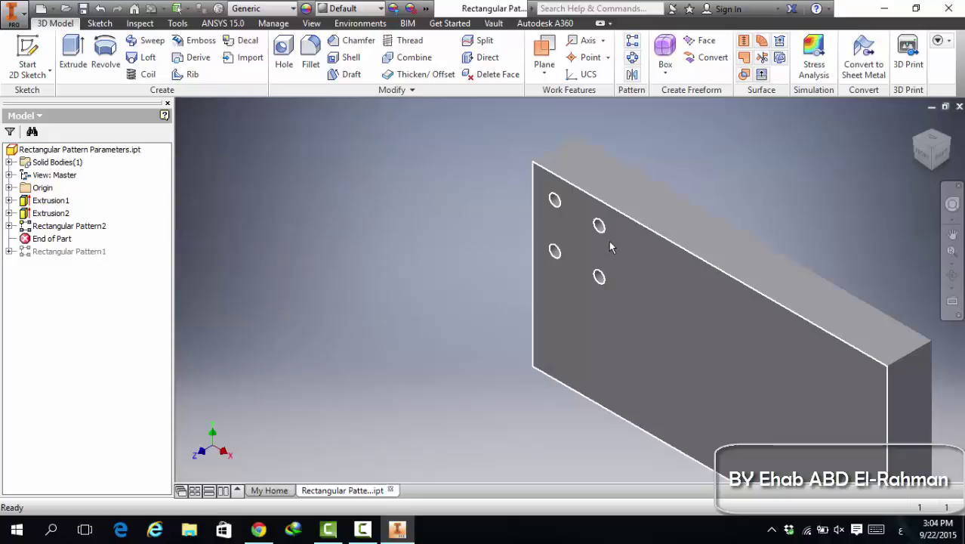
Edit Rectangular Pattern2 to have 6 occurrences in direction 1 and 4 in direction 2
right_click(60, 231)
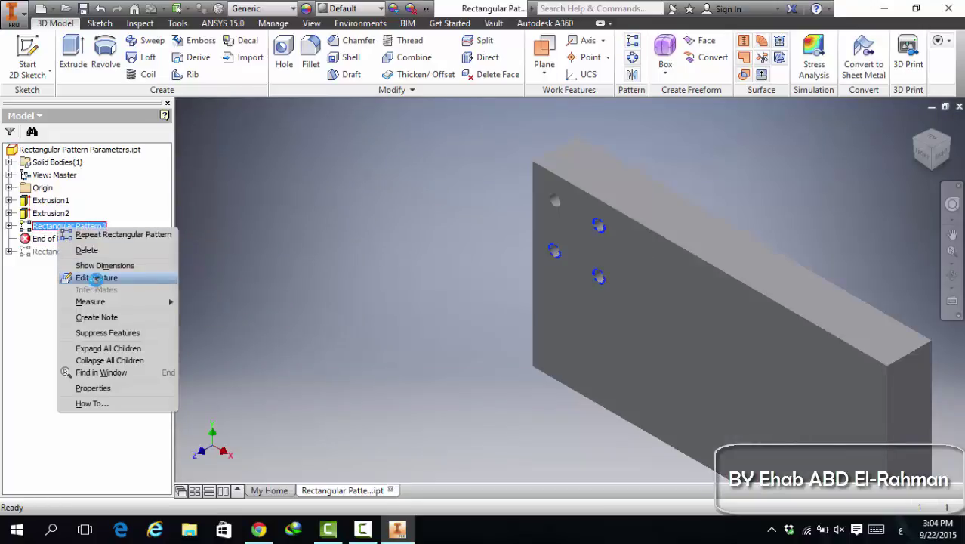
left_click(97, 276)
double_click(215, 226)
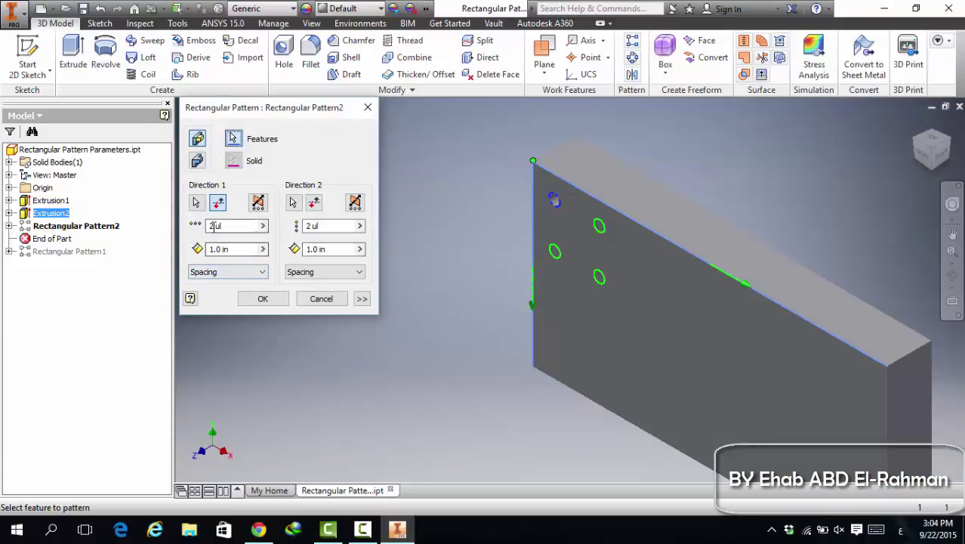
type("6")
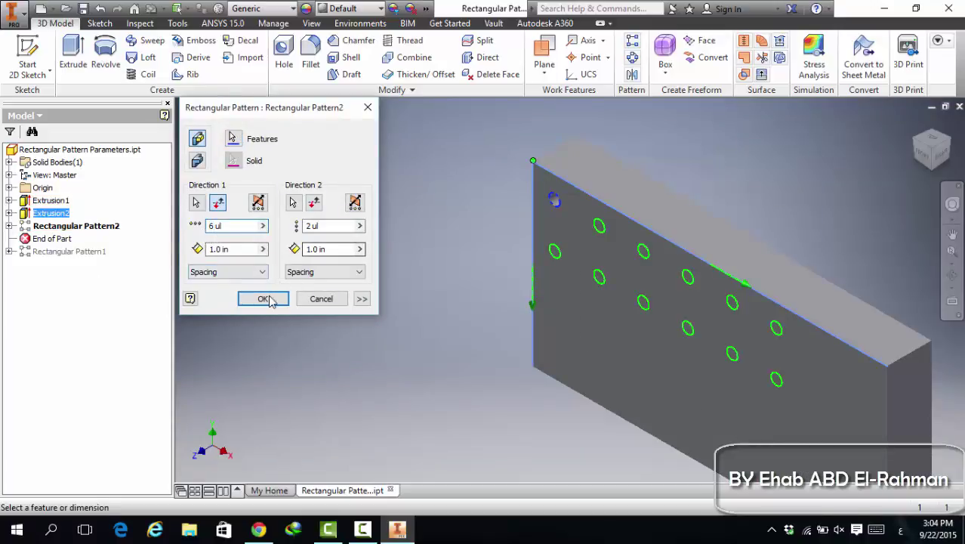
double_click(311, 226)
type("4")
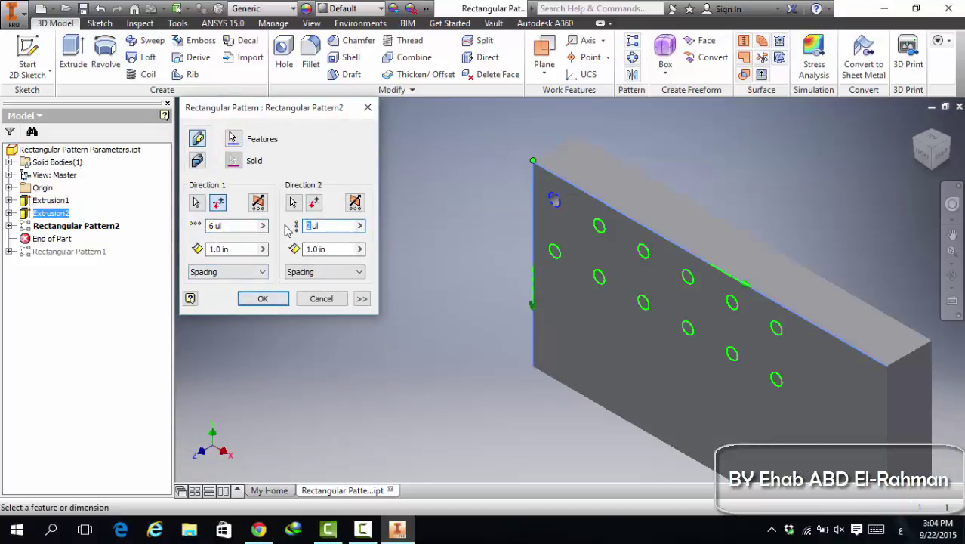
left_click(262, 298)
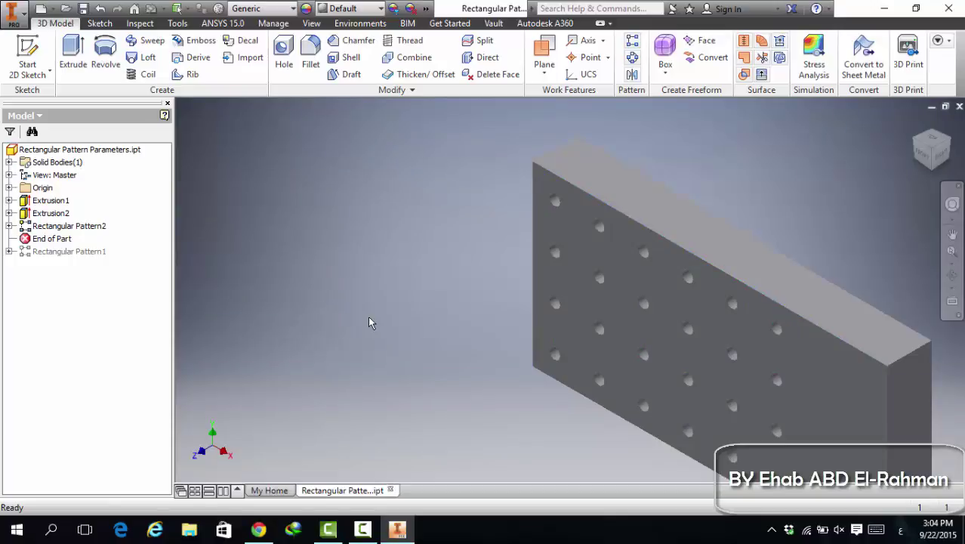
Close the plate part without saving its changes and open the recent part Mirror.ipt
middle_click_drag(685, 255, 593, 209)
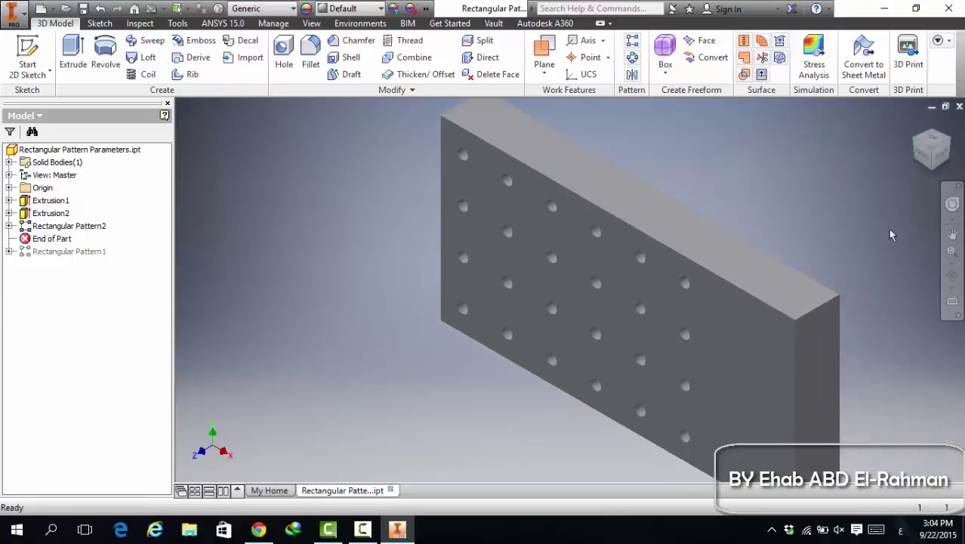
left_click(959, 106)
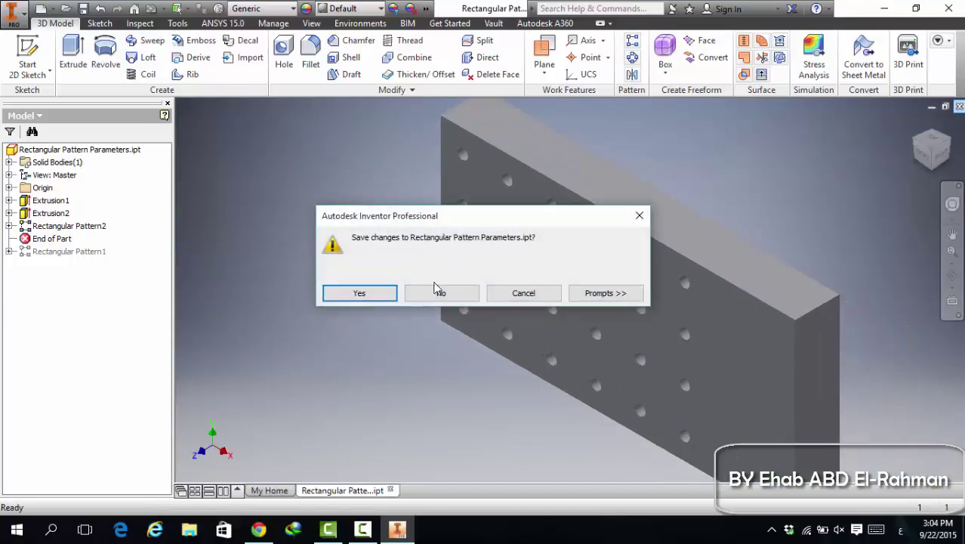
left_click(436, 290)
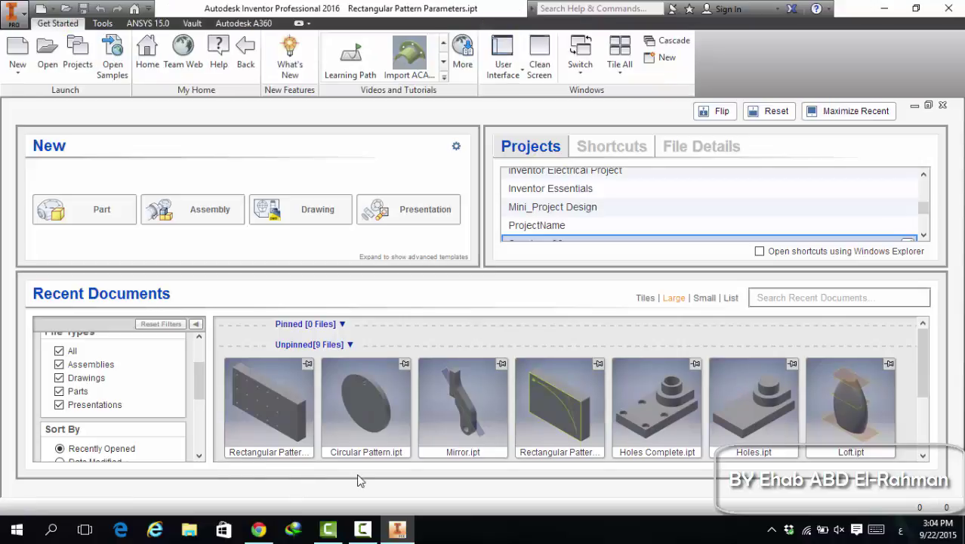
mouse_move(425, 413)
left_click(432, 369)
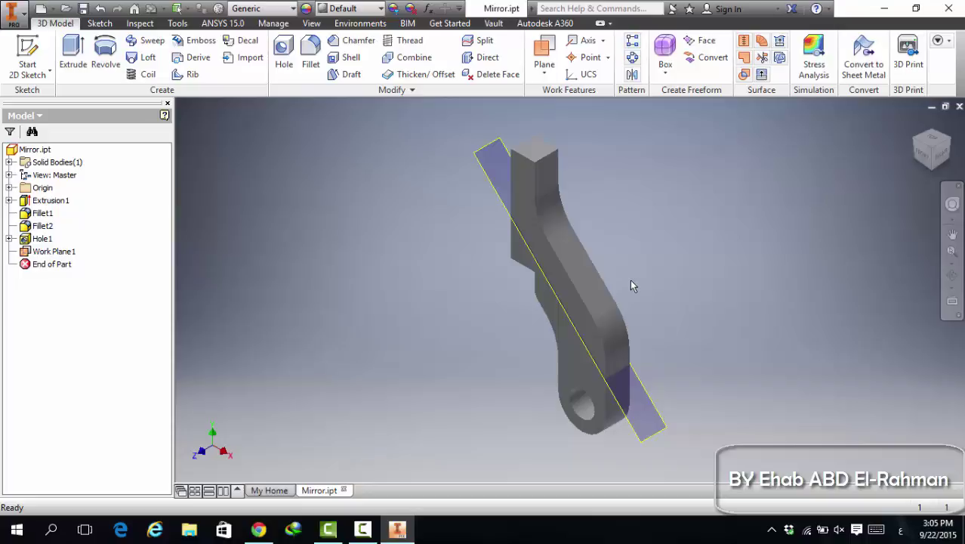
Start a Mirror of Extrusion1, using the flat inner side face of the arm's upper block as the mirror plane
left_click(632, 74)
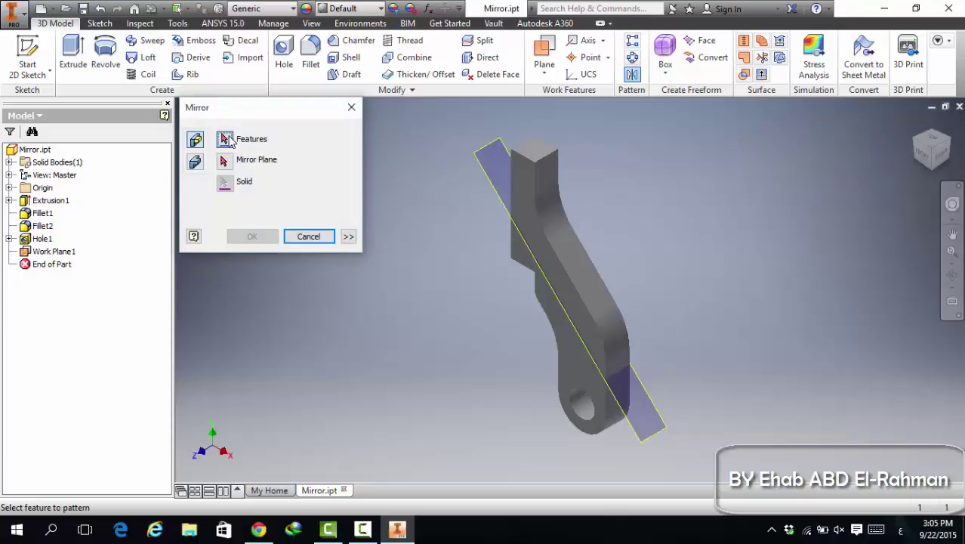
left_click(536, 182)
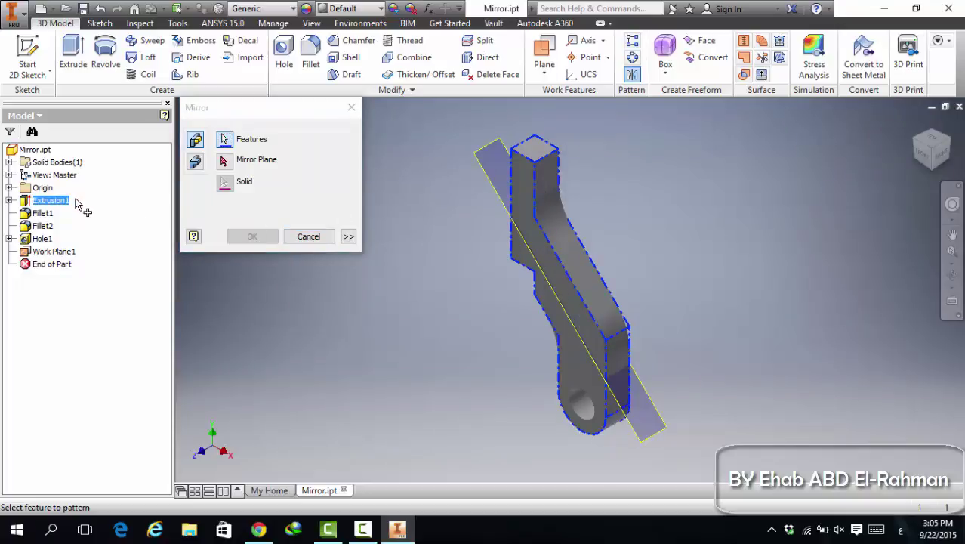
left_click(224, 162)
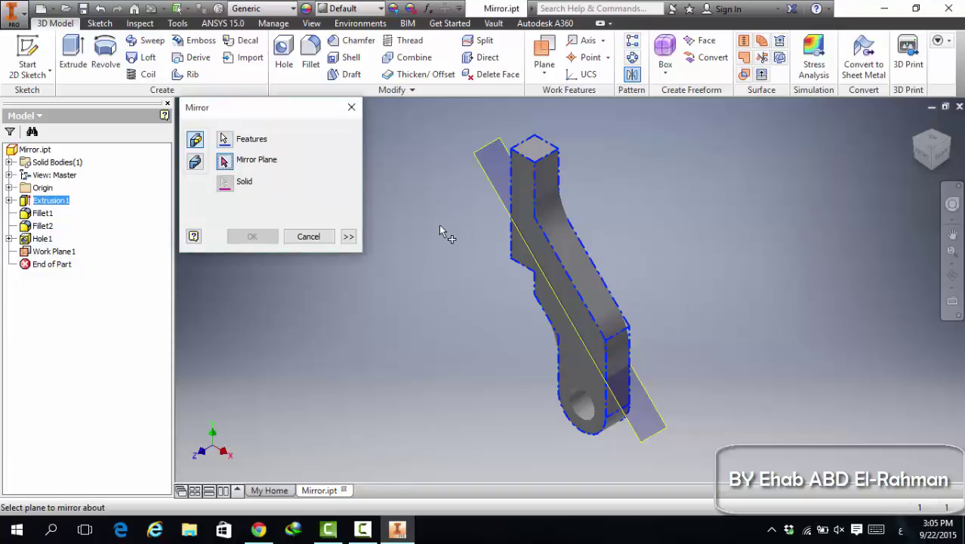
middle_click_drag(463, 252, 587, 268, "shift")
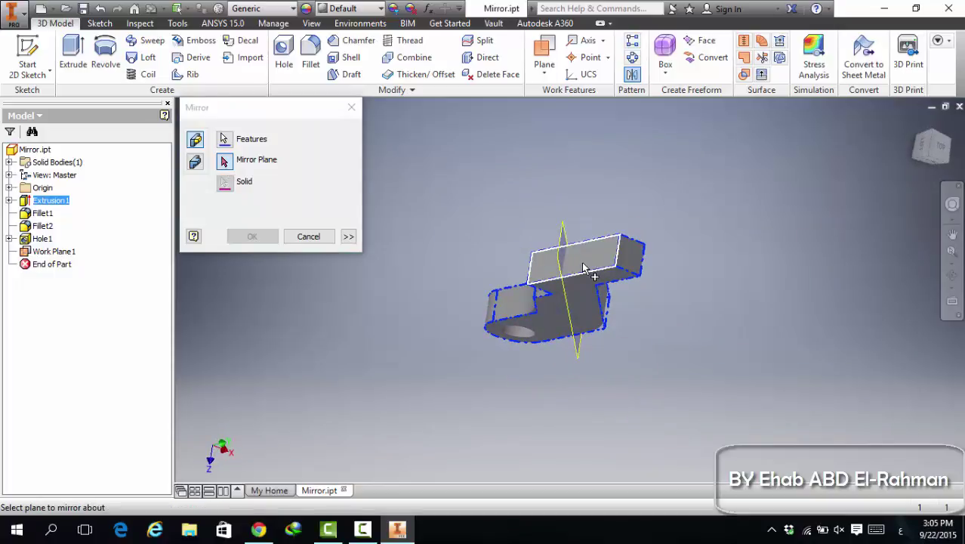
left_click(586, 269)
middle_click_drag(465, 369, 487, 350, "shift")
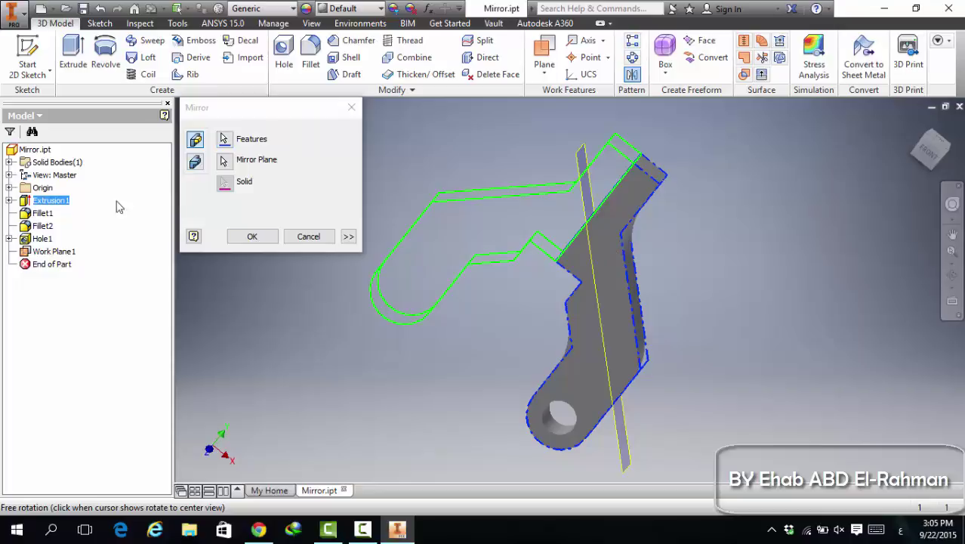
Add Fillet1, Fillet2 and Hole1 to the features being mirrored
left_click(225, 140)
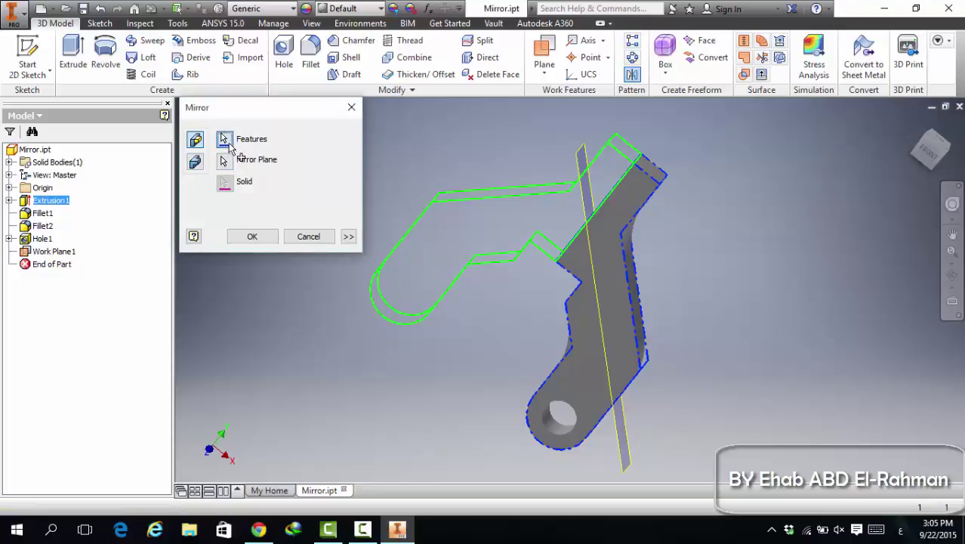
left_click(42, 213)
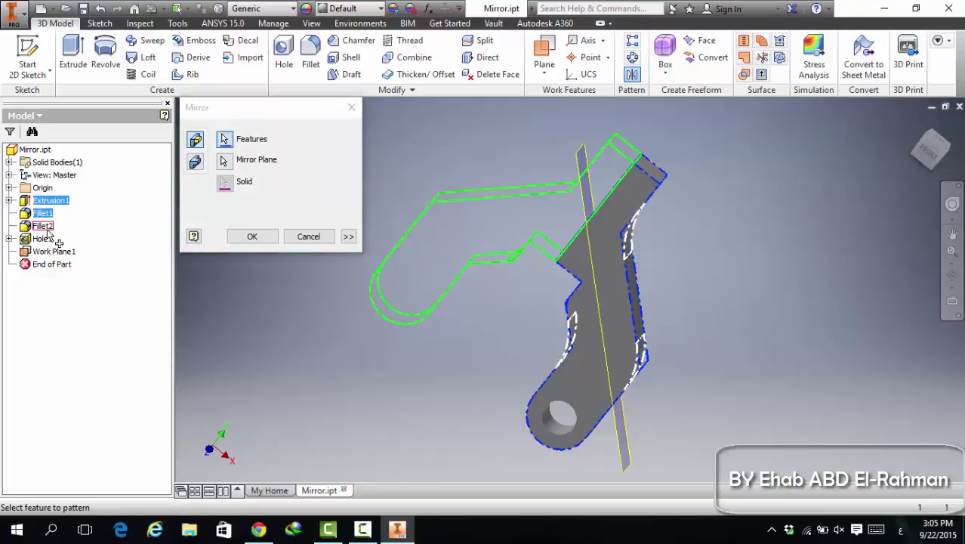
left_click(47, 226)
left_click(41, 239)
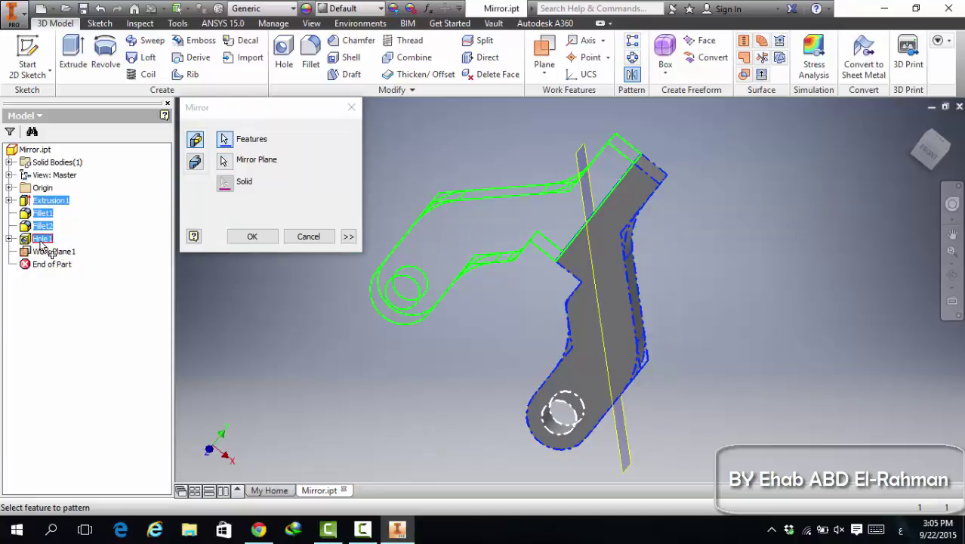
Complete the mirror of the selected arm features and allow editing of the read-only part file
left_click(249, 236)
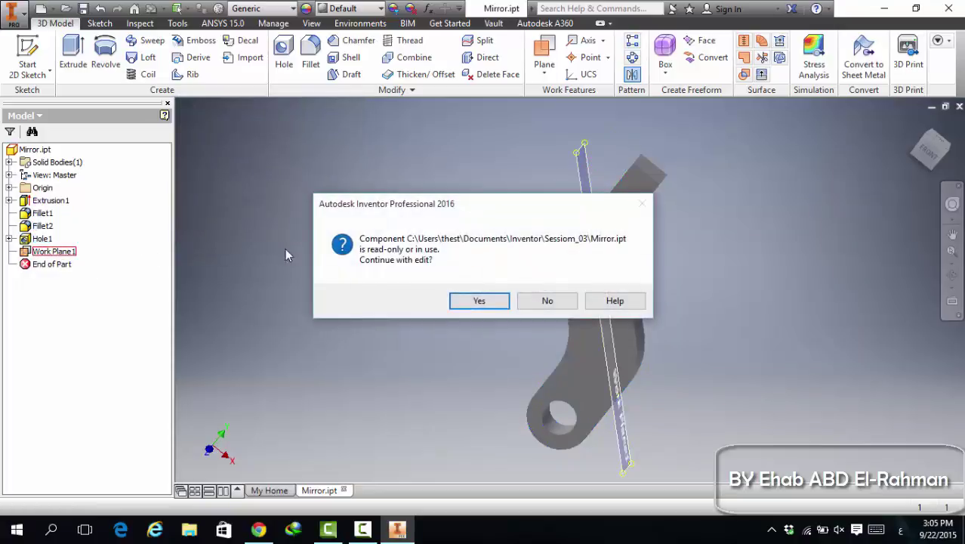
left_click(476, 300)
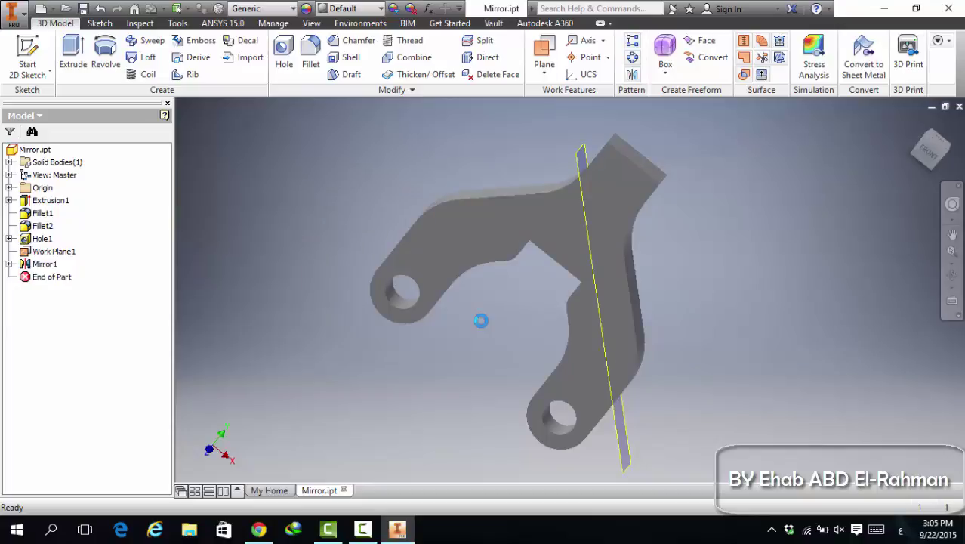
Start another Mirror with Extrusion1, Fillet1, Fillet2, Hole1 and Mirror1 as the features to mirror
left_click(631, 74)
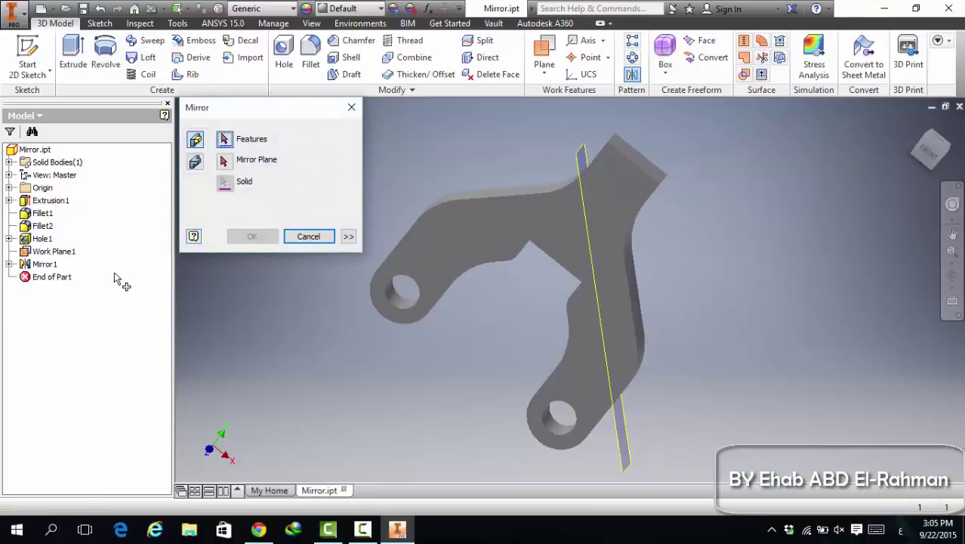
left_click(632, 205)
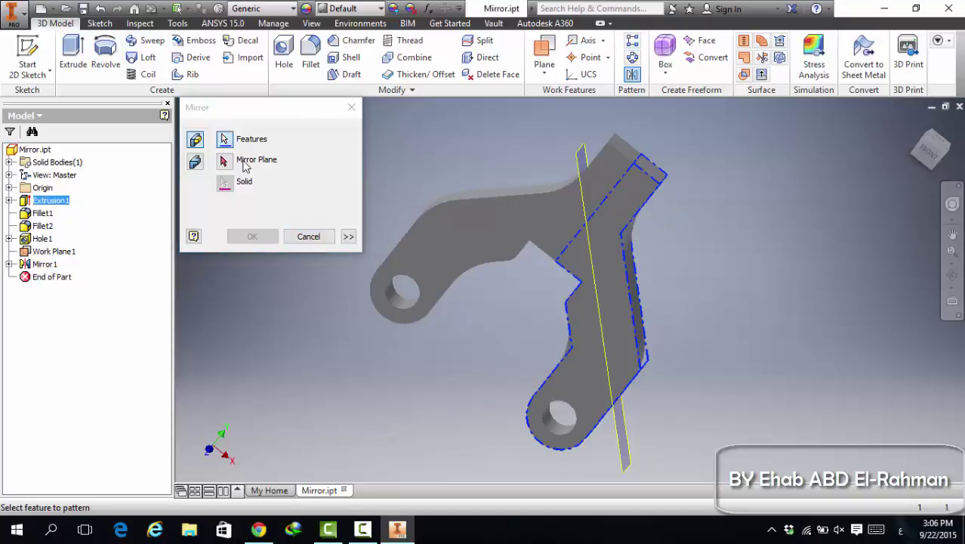
left_click(511, 204)
left_click(47, 264)
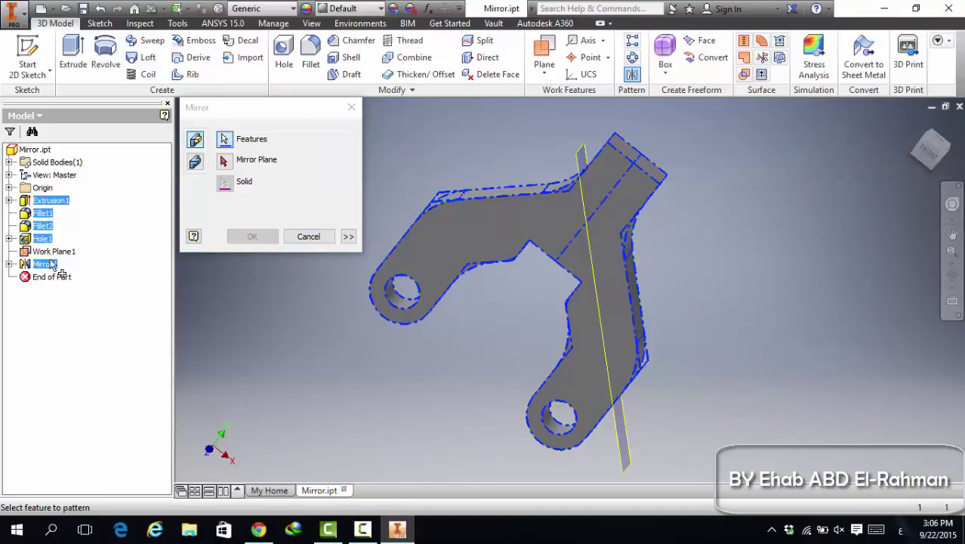
left_click(47, 226, "shift")
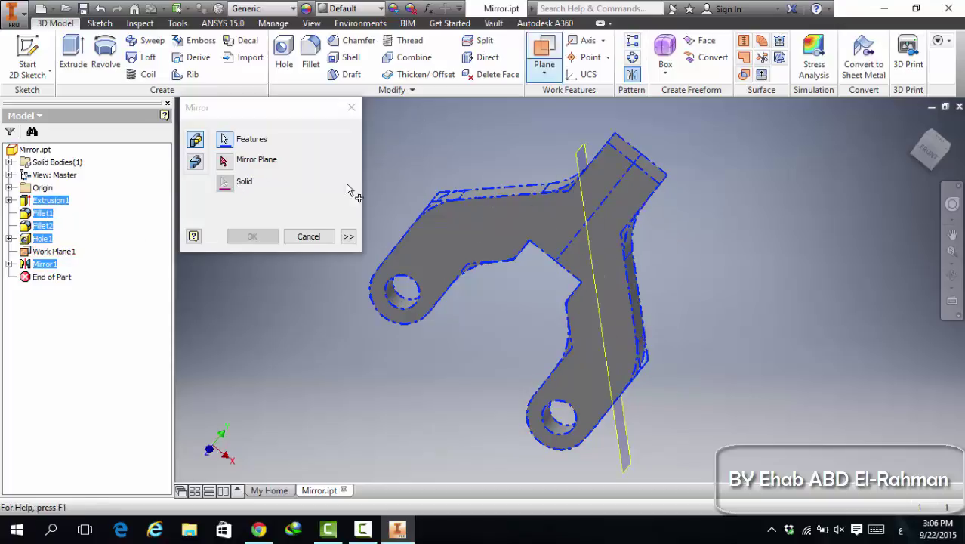
Mirror the entire solid together with Work Plane1 about the flat end face of the upper block
left_click(195, 163)
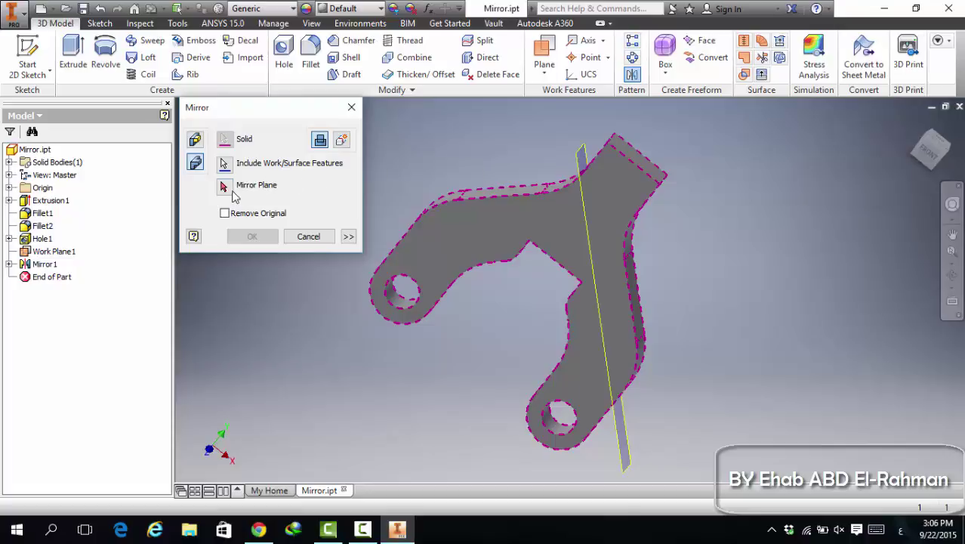
left_click(224, 164)
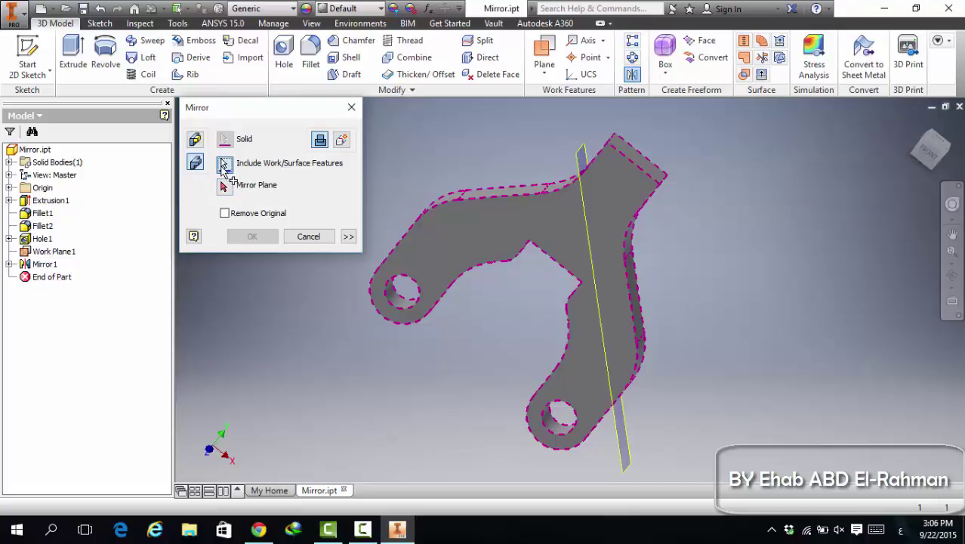
left_click(586, 172)
left_click(224, 186)
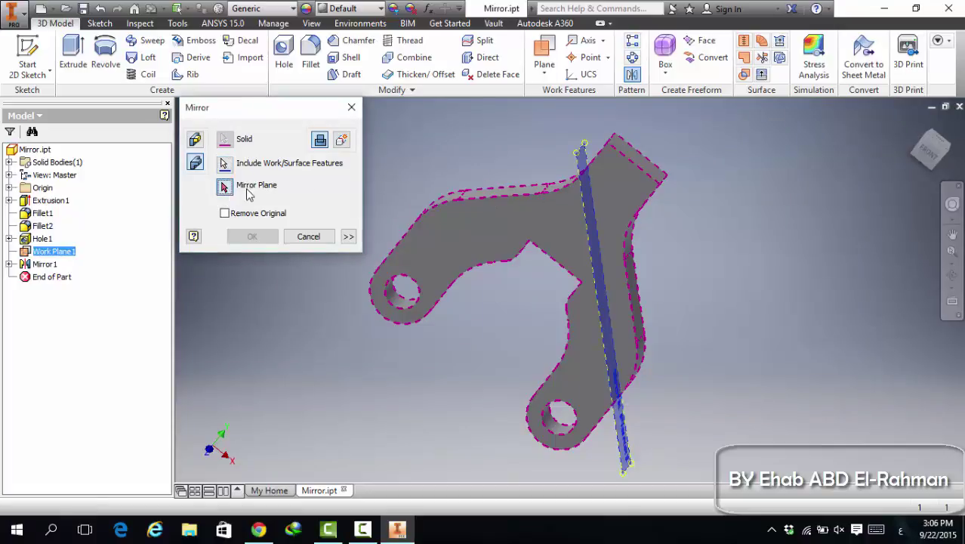
left_click(639, 164)
scroll(709, 178, "down", 3)
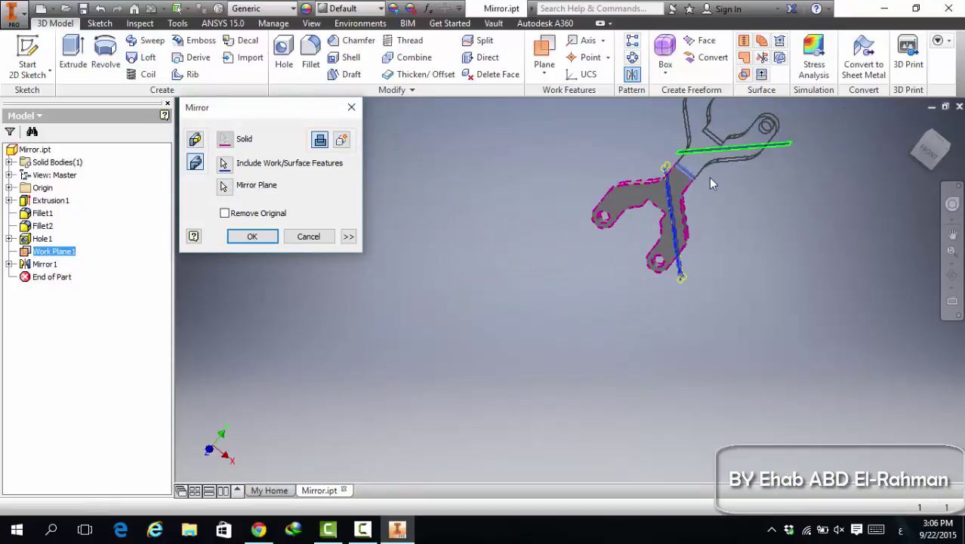
middle_click_drag(709, 178, 761, 196)
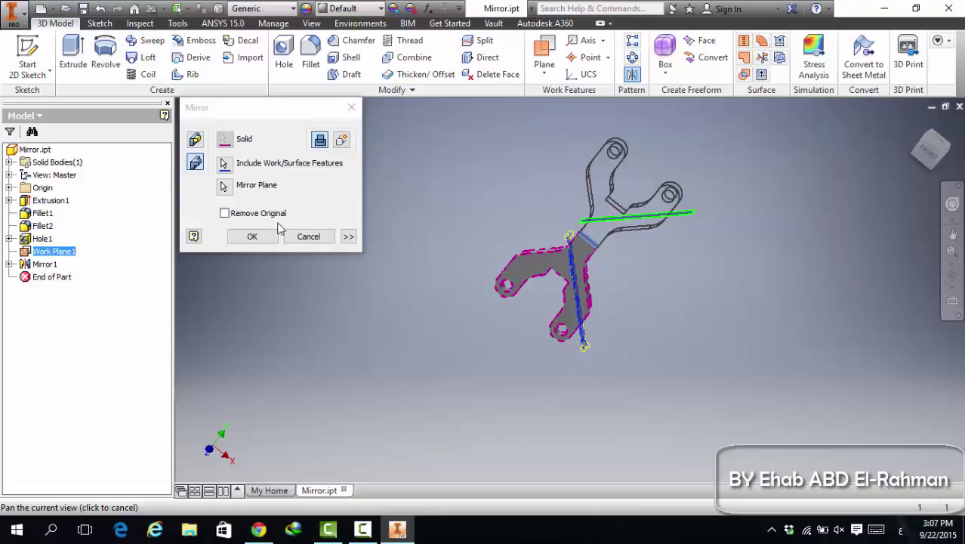
left_click(255, 238)
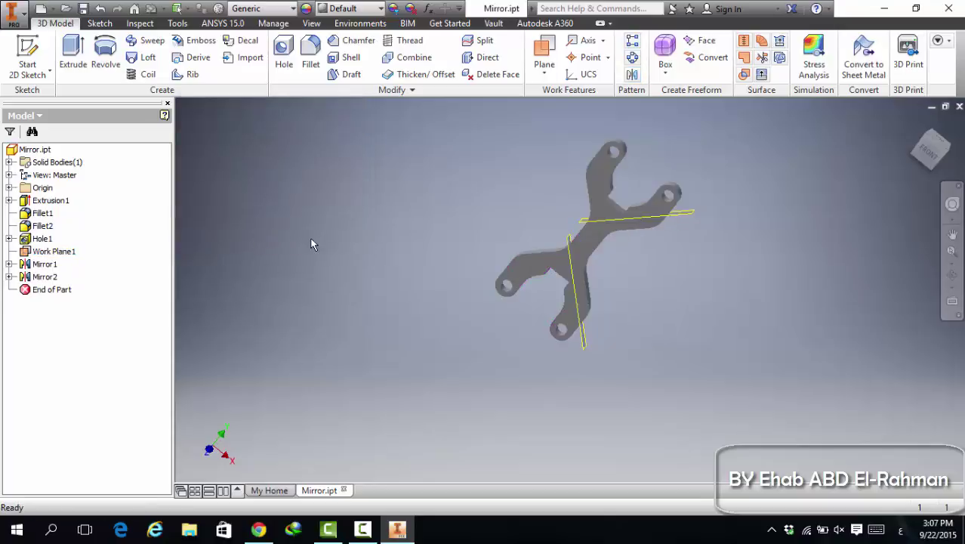
Undo the last two mirror operations
key("ctrl+z")
key("ctrl+z")
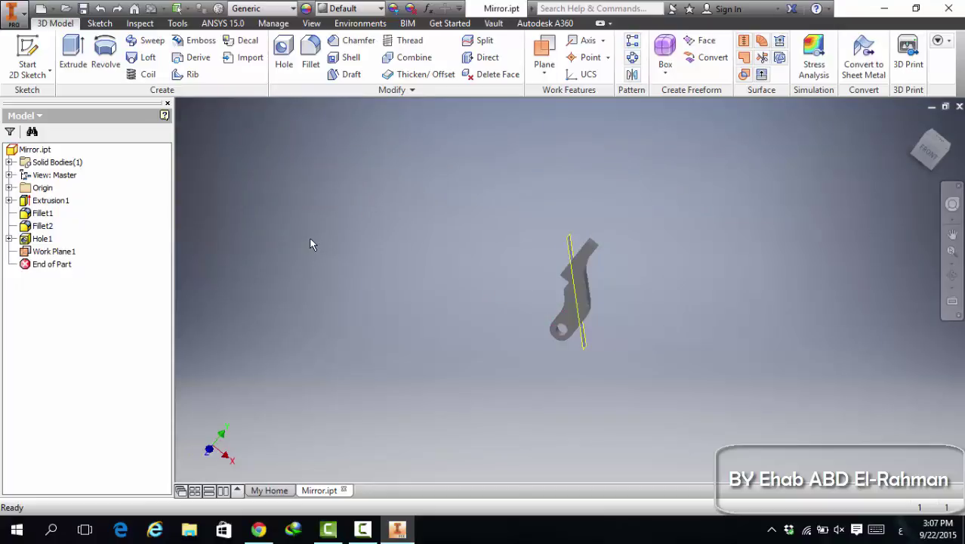
Mirror the whole arm solid together with Work Plane1 about the flat inner side face of the upper block
scroll(565, 242, "up", 4)
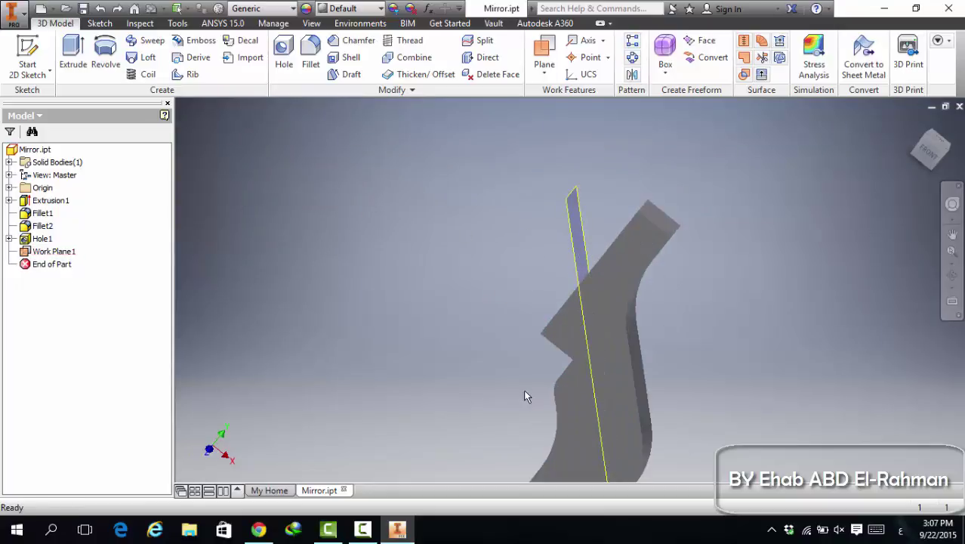
left_click(632, 74)
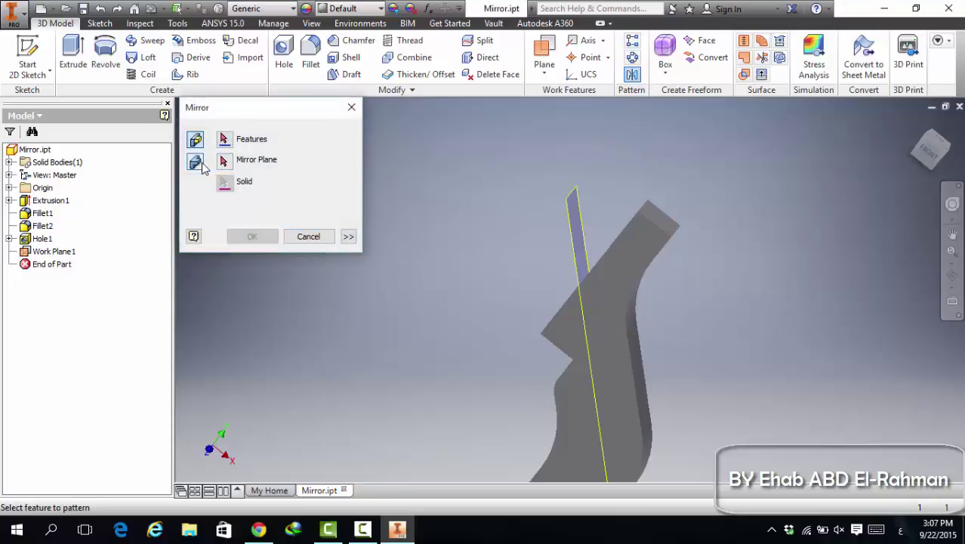
left_click(195, 162)
scroll(661, 318, "down", 2)
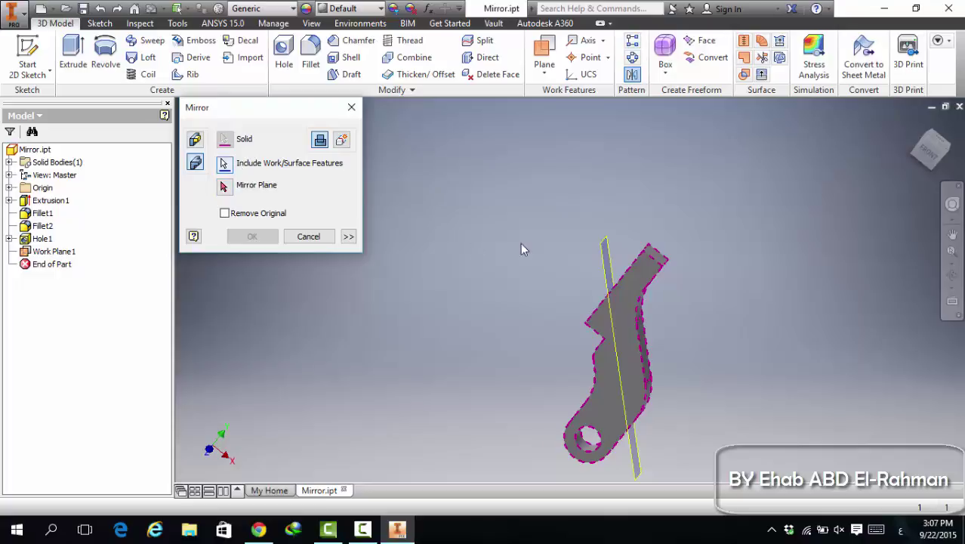
left_click(225, 164)
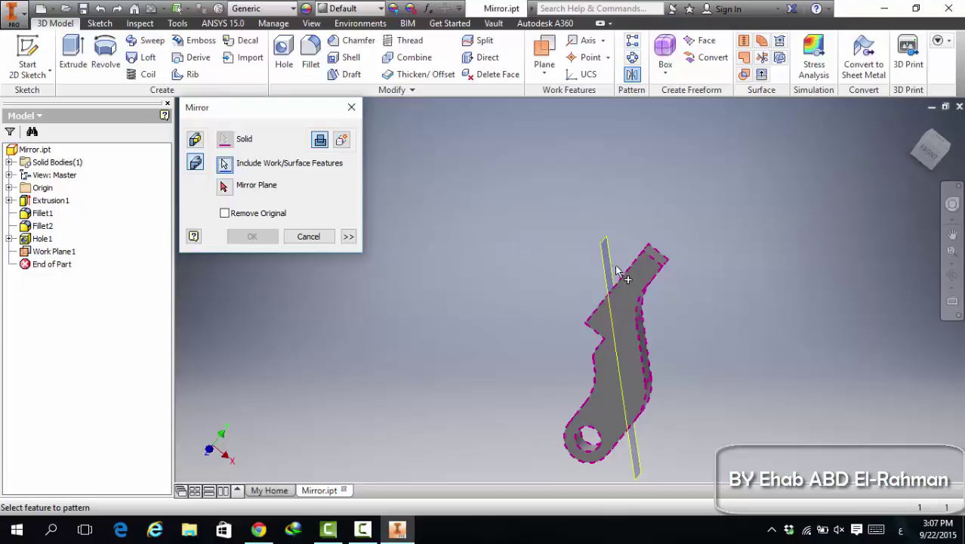
left_click(53, 251)
left_click(225, 187)
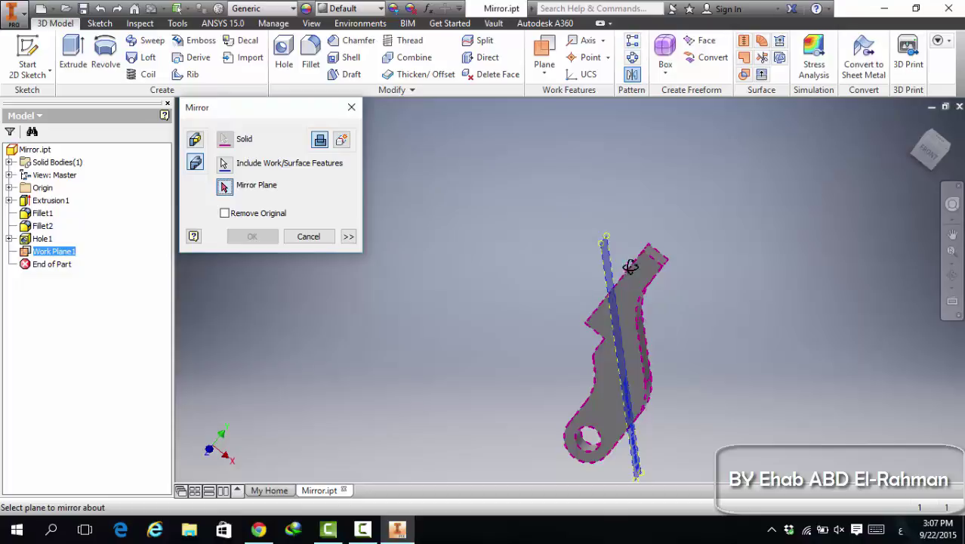
middle_click_drag(632, 263, 646, 276, "shift")
left_click(666, 293)
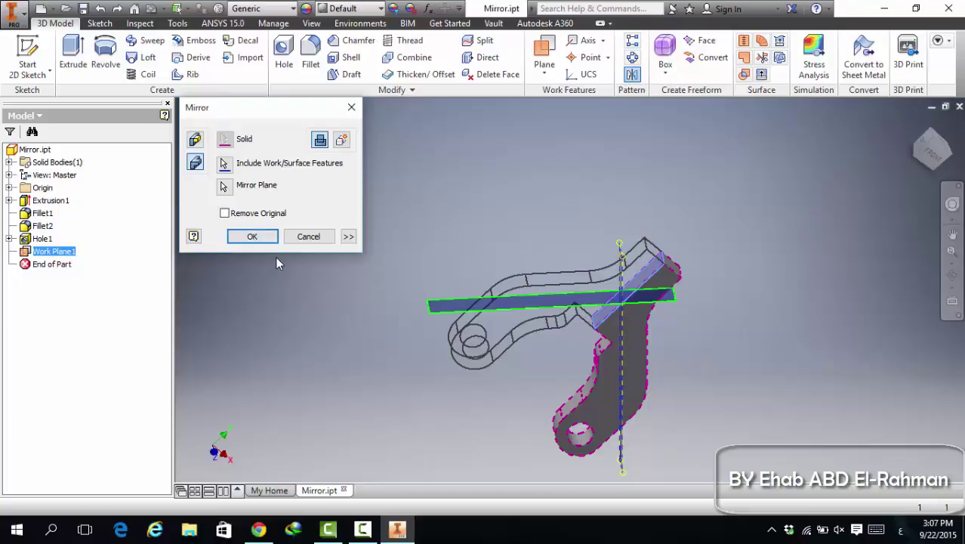
left_click(252, 237)
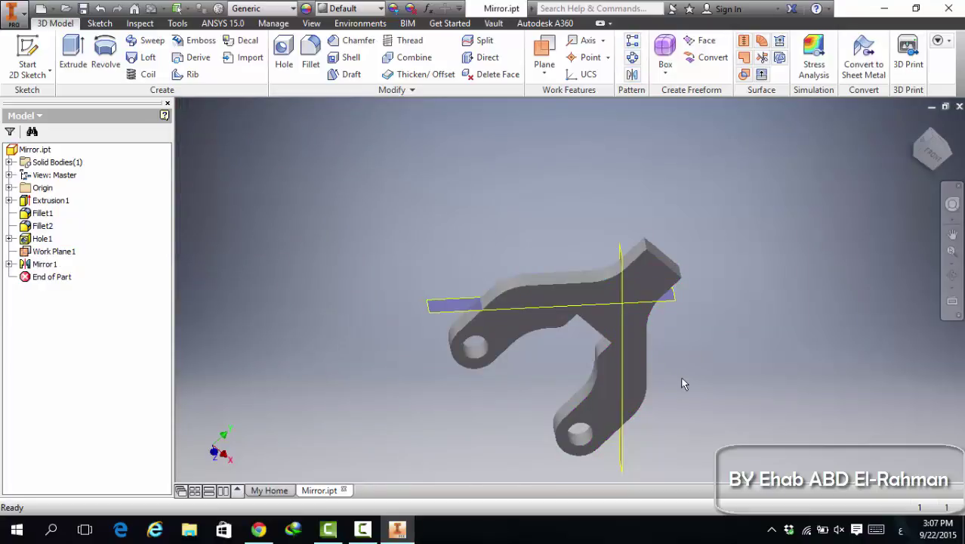
Inspect the mirrored part from another angle and highlight Solid1 among the part's solid bodies
middle_click_drag(711, 364, 606, 340, "shift")
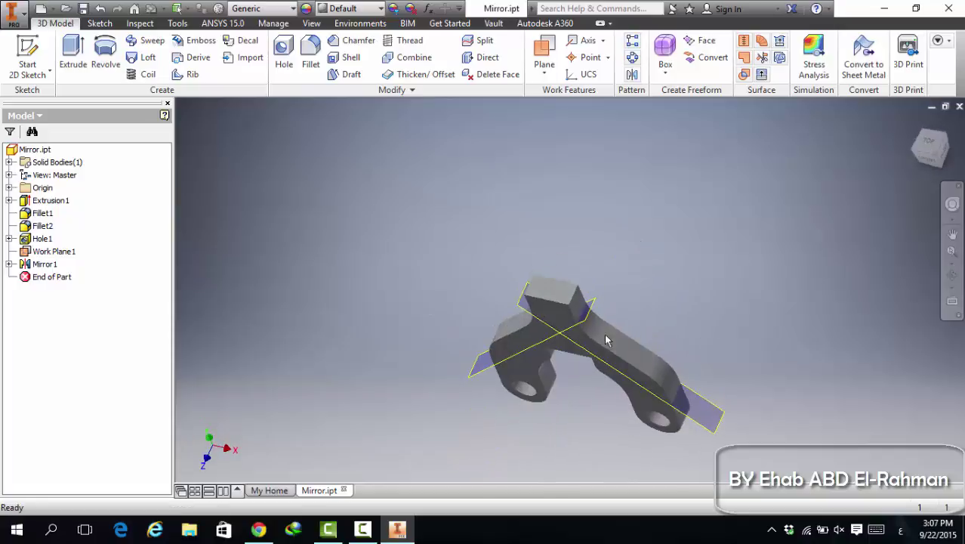
left_click(81, 162)
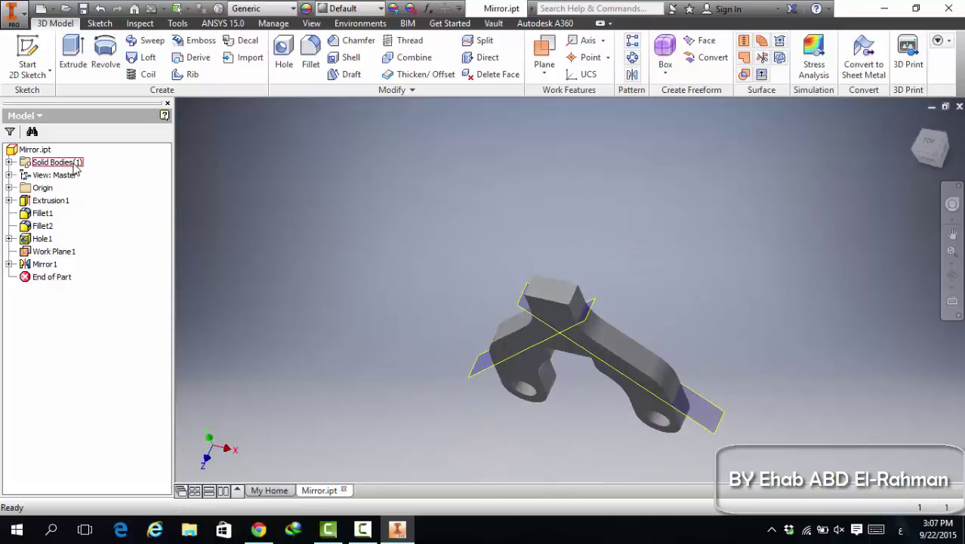
left_click(8, 162)
left_click(55, 176)
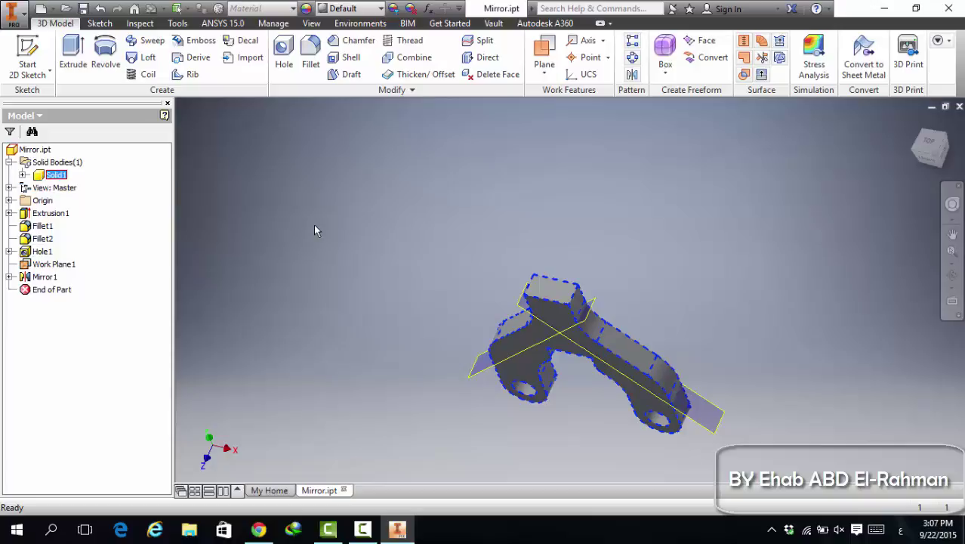
Edit Mirror1 so that the mirrored copy is created as a new solid body
right_click(46, 277)
left_click(79, 315)
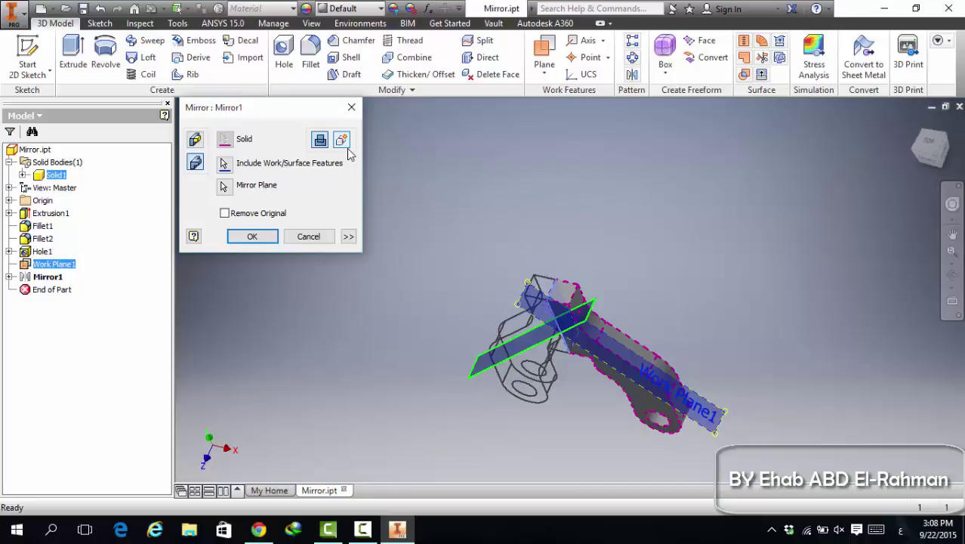
left_click(343, 141)
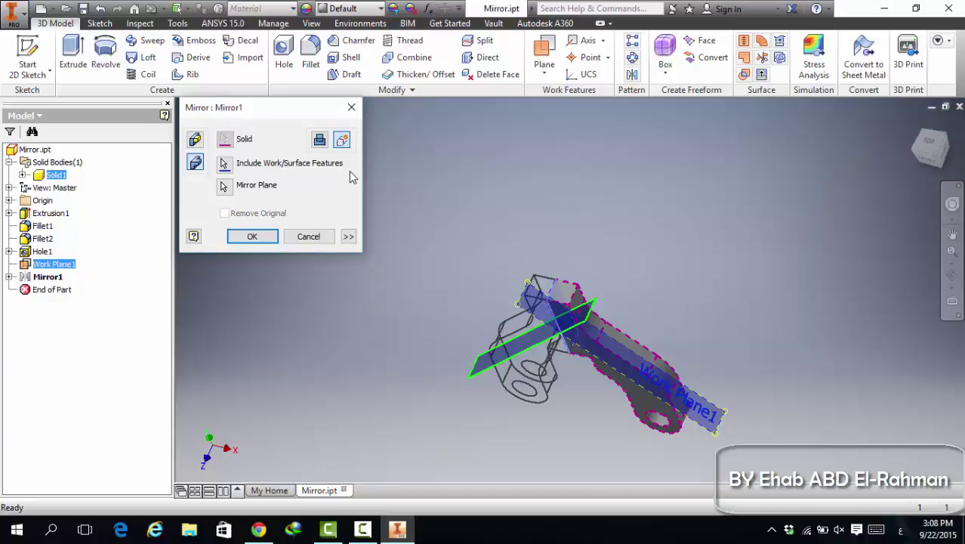
left_click(258, 236)
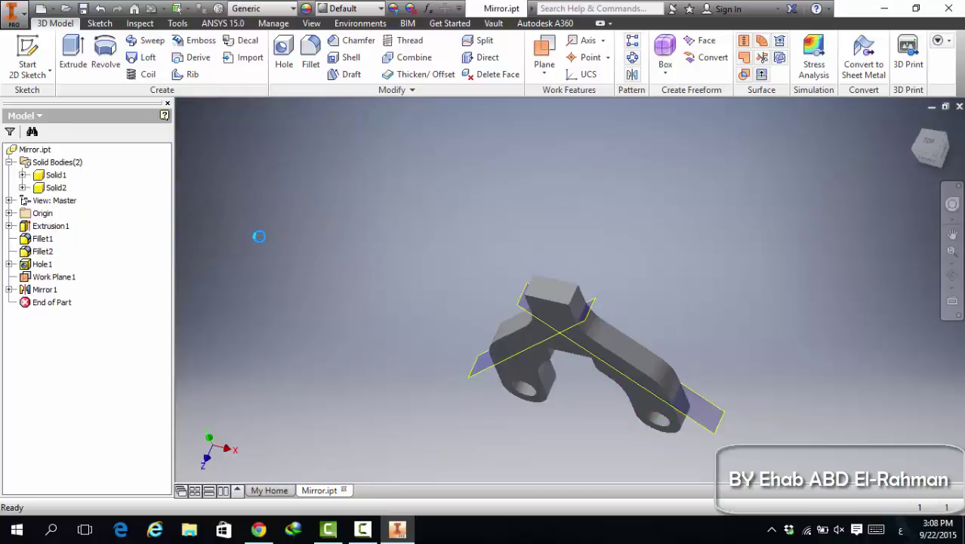
Highlight Solid1 and Solid2 in turn to examine which half of the part each body covers
left_click(56, 176)
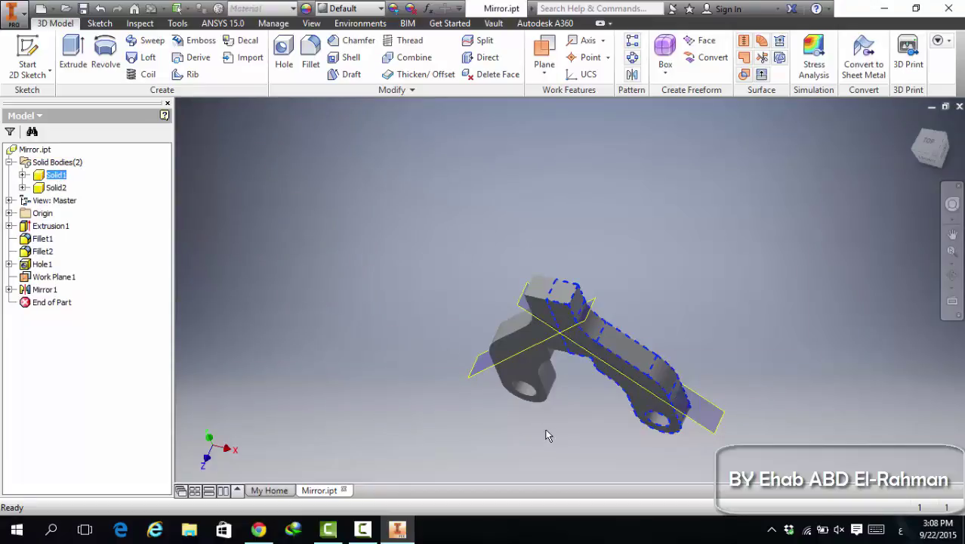
middle_click_drag(547, 432, 561, 396, "shift")
left_click(56, 187)
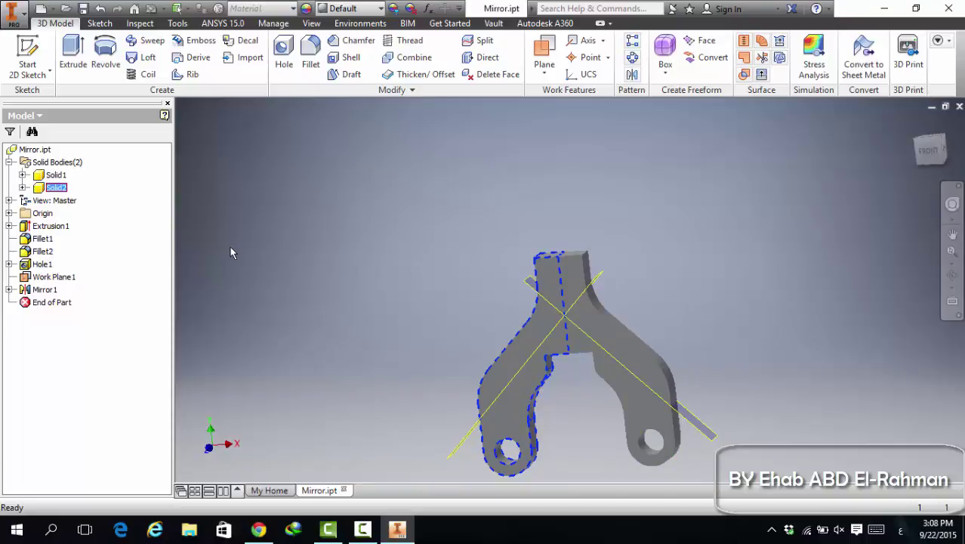
Hide Solid2 to inspect Solid1 on its own, and undo the visibility change
right_click(47, 187)
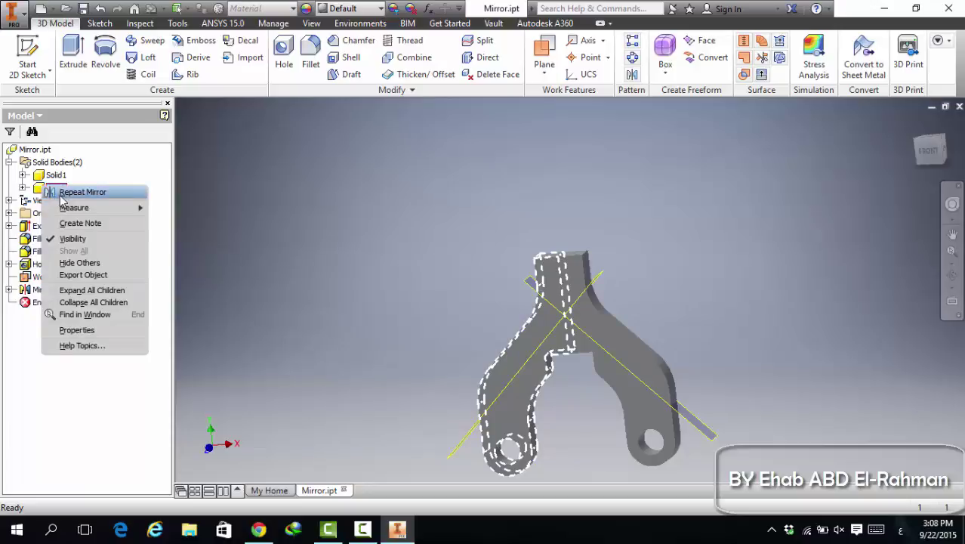
left_click(73, 238)
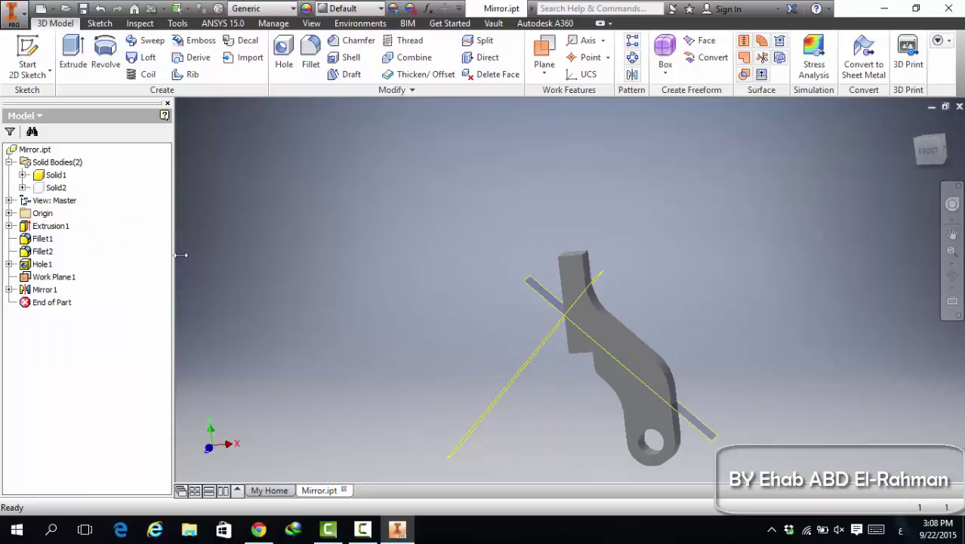
middle_click_drag(463, 297, 527, 309, "shift")
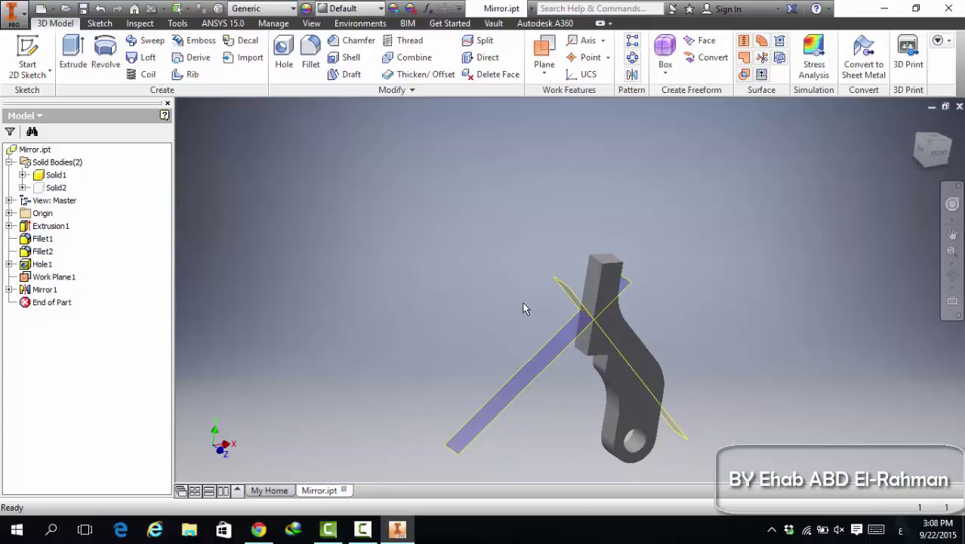
key("ctrl+z")
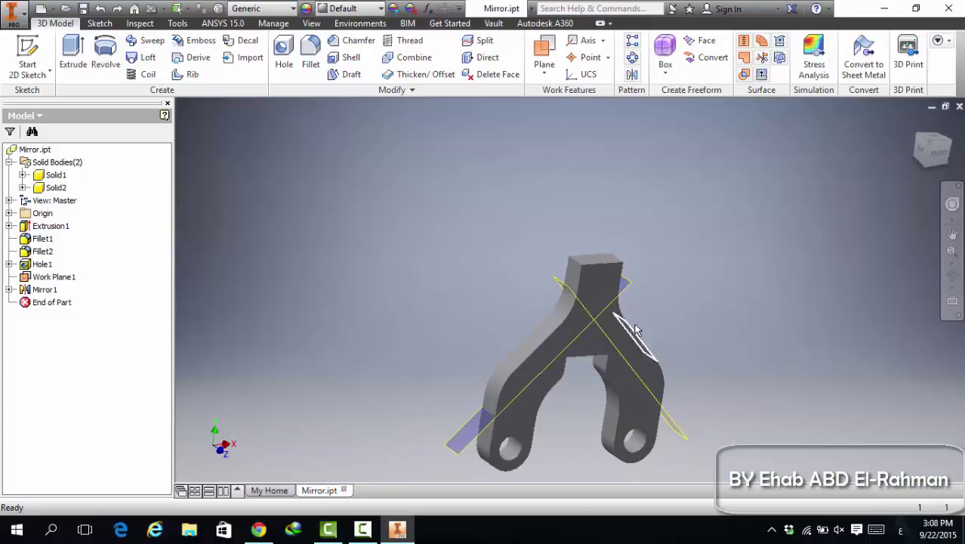
Adjust the appearance of Solid1, one half of the mirrored part, to an orange tint
left_click(649, 346)
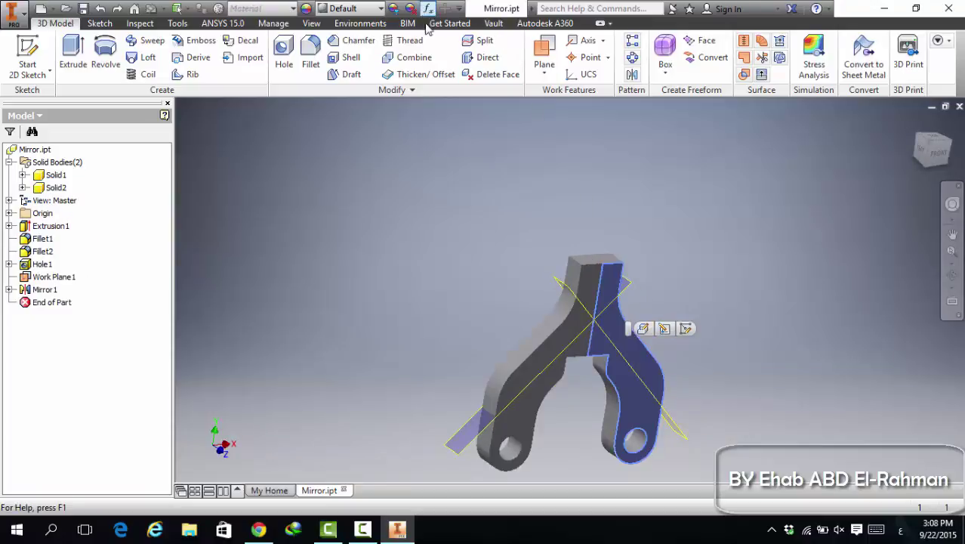
middle_click_drag(649, 211, 549, 191, "shift")
left_click(393, 8)
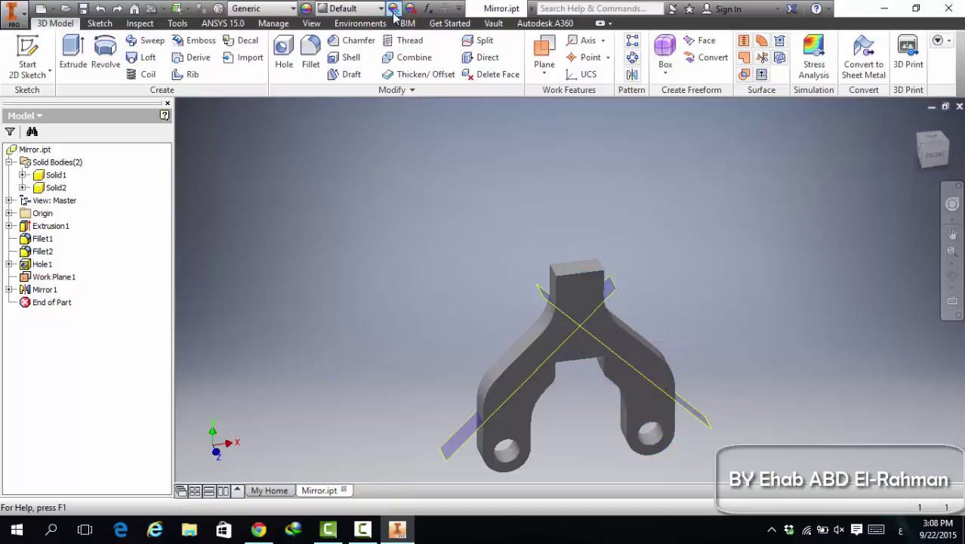
left_click(606, 261)
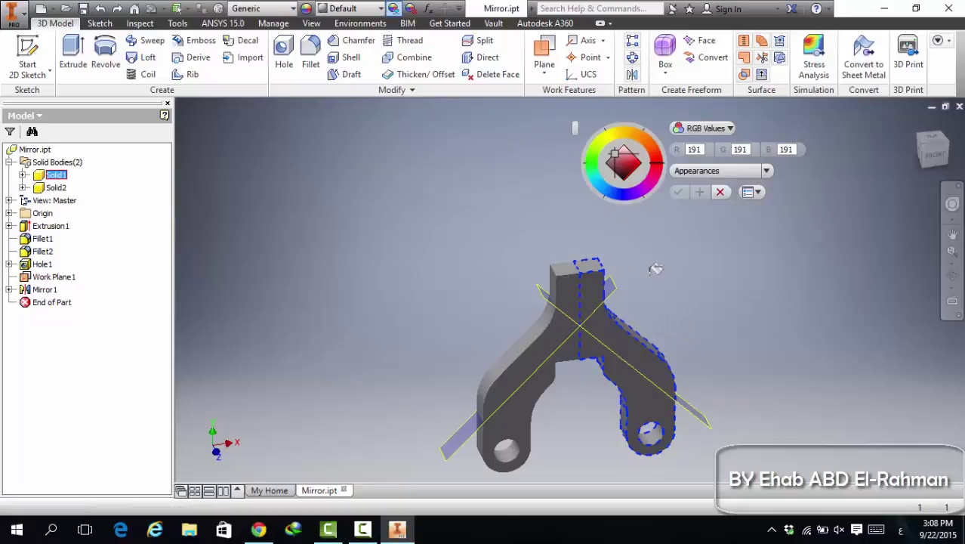
left_click(630, 138)
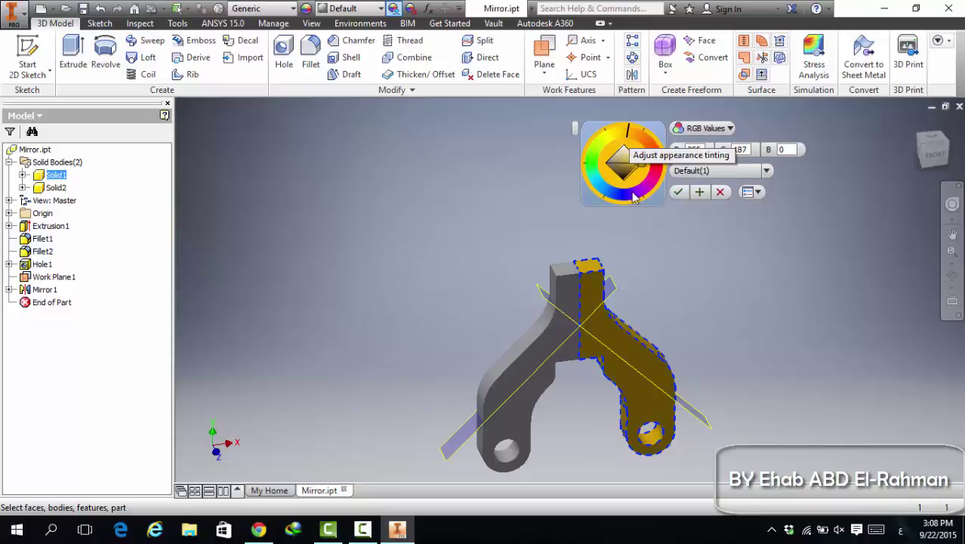
left_click(678, 193)
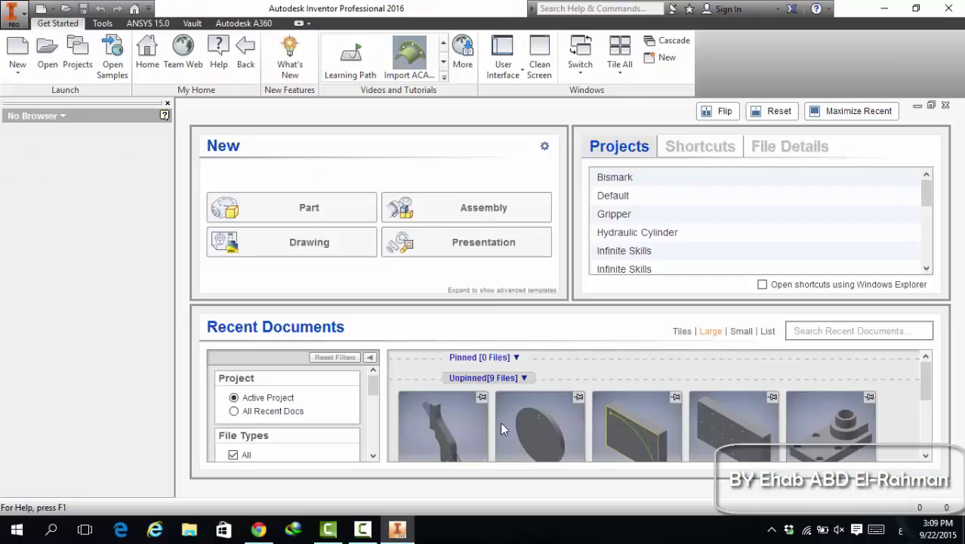
Try to tint the whole arm in Mirror.ipt blue with RGB values 0, 42, 255, continuing with the edit
mouse_move(419, 401)
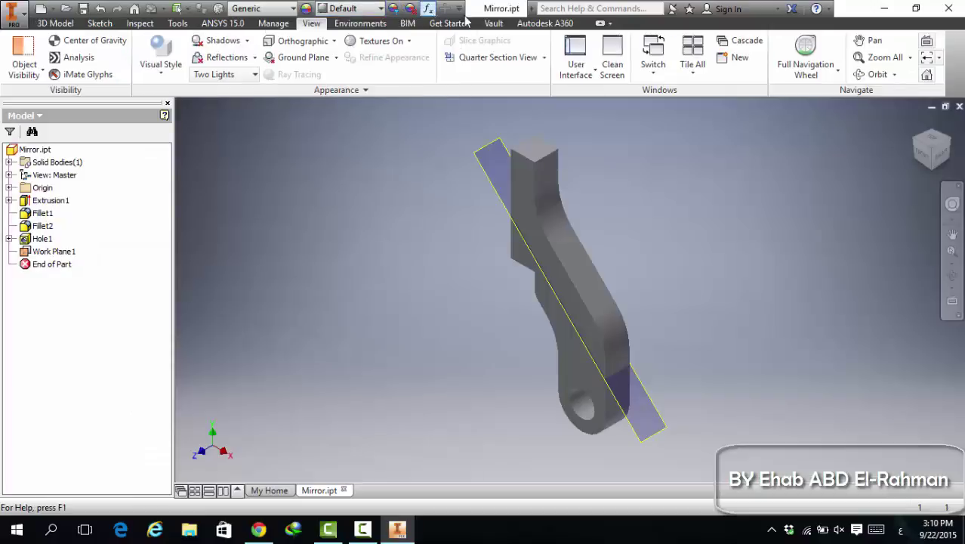
left_click(394, 9)
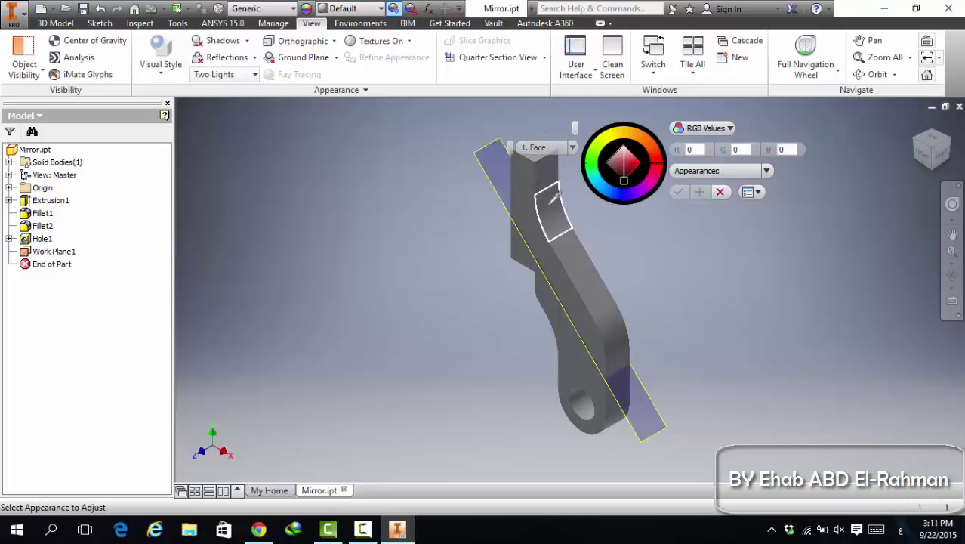
left_click(557, 196)
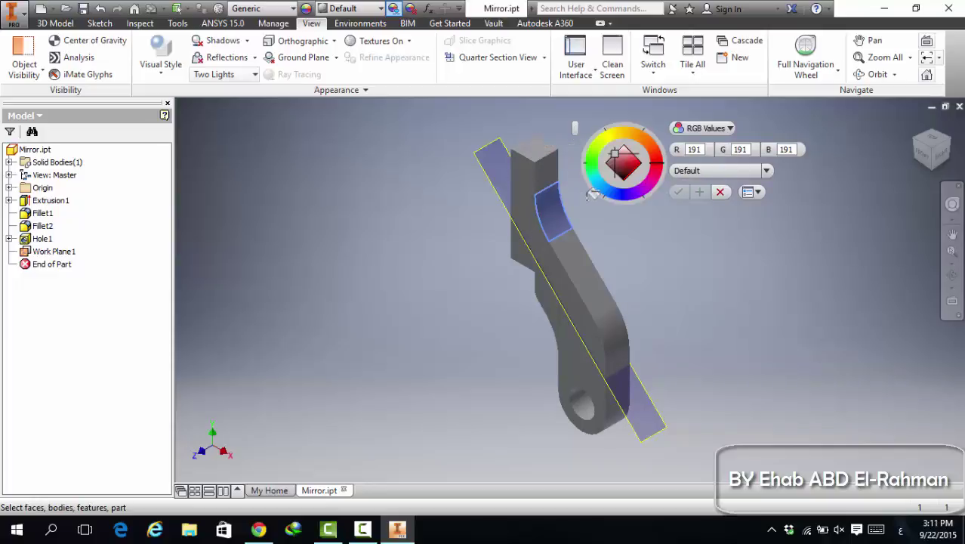
left_click(621, 195)
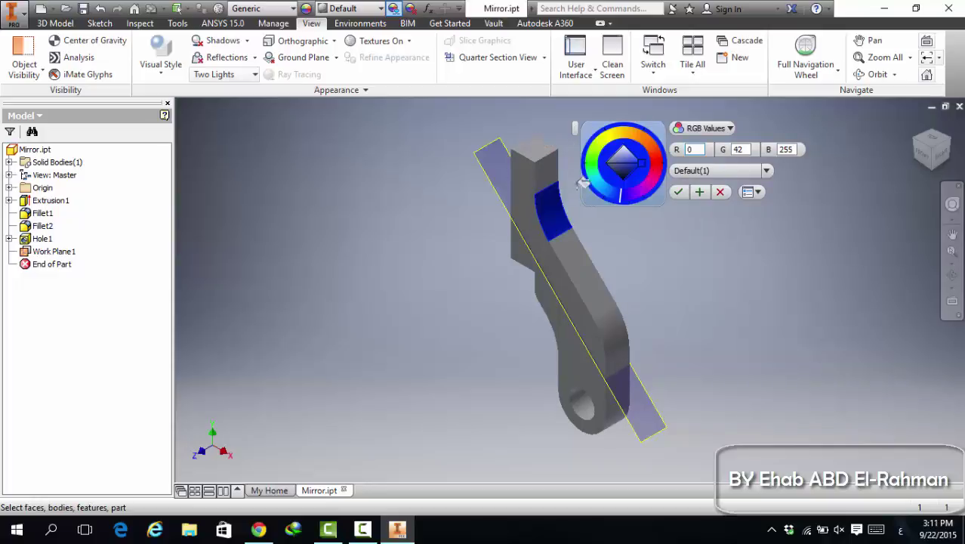
left_click(524, 140)
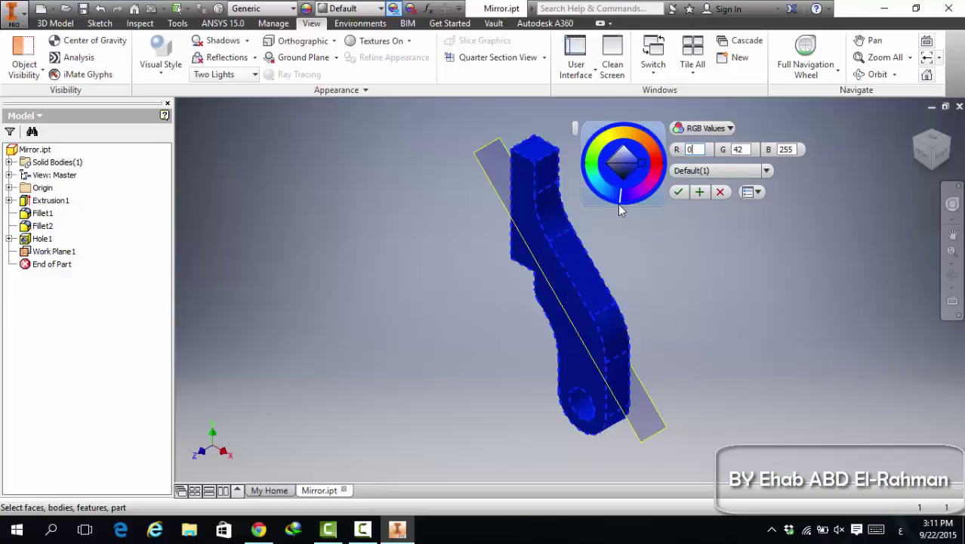
left_click(678, 192)
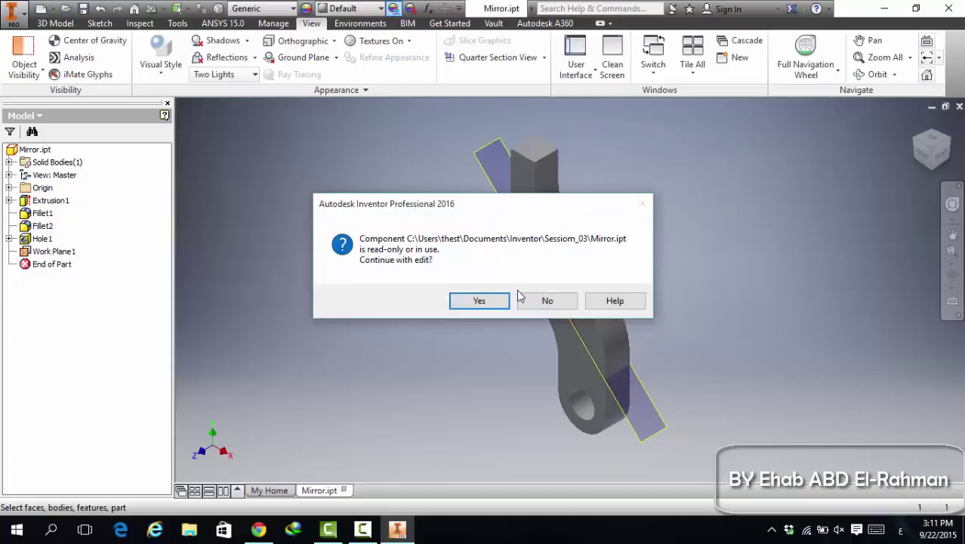
left_click(481, 300)
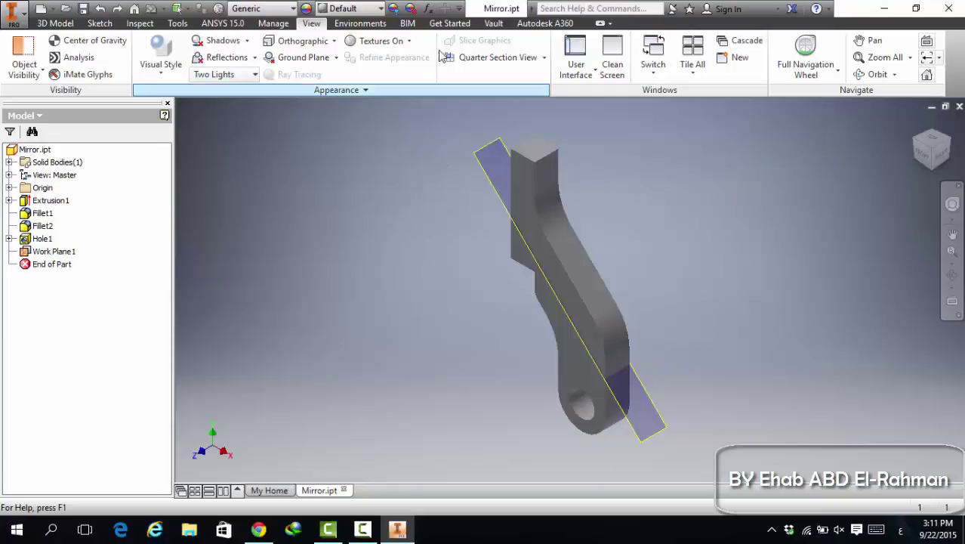
Adjust the appearance of the whole arm body to a green tint with RGB values 0, 214, 143
left_click(394, 9)
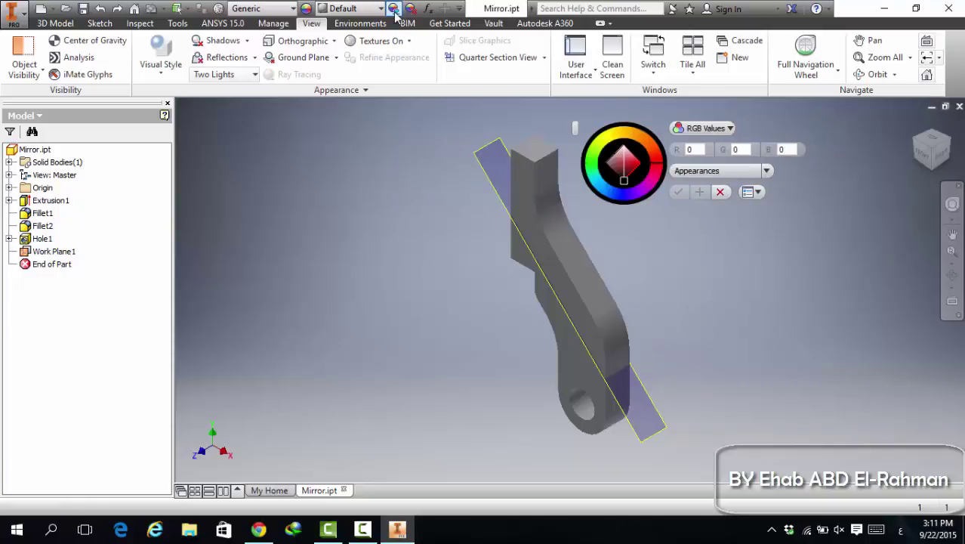
left_click(561, 143)
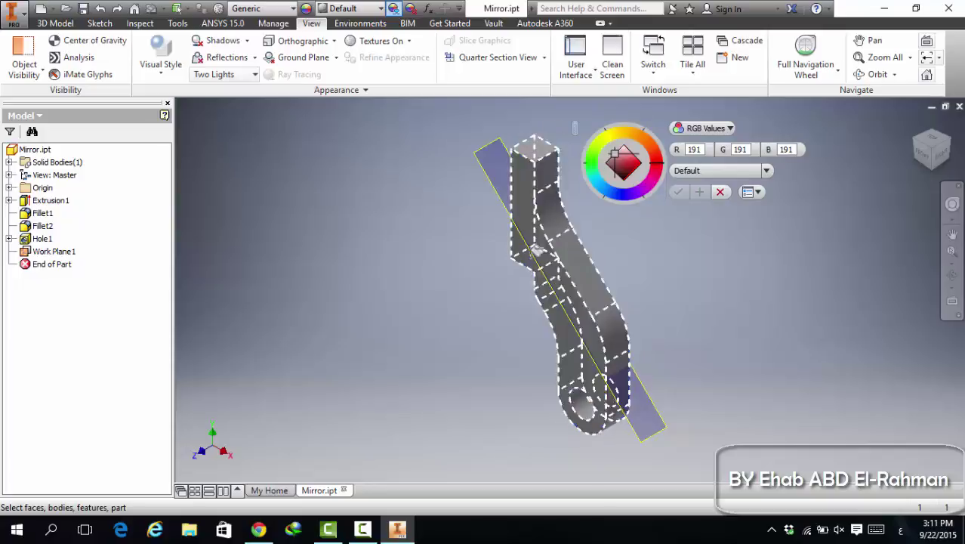
left_click(642, 139)
mouse_move(642, 138)
left_mouse_down()
mouse_move(659, 163)
mouse_move(623, 198)
mouse_move(587, 162)
mouse_move(608, 140)
mouse_move(635, 175)
mouse_move(634, 163)
mouse_move(647, 171)
left_mouse_up()
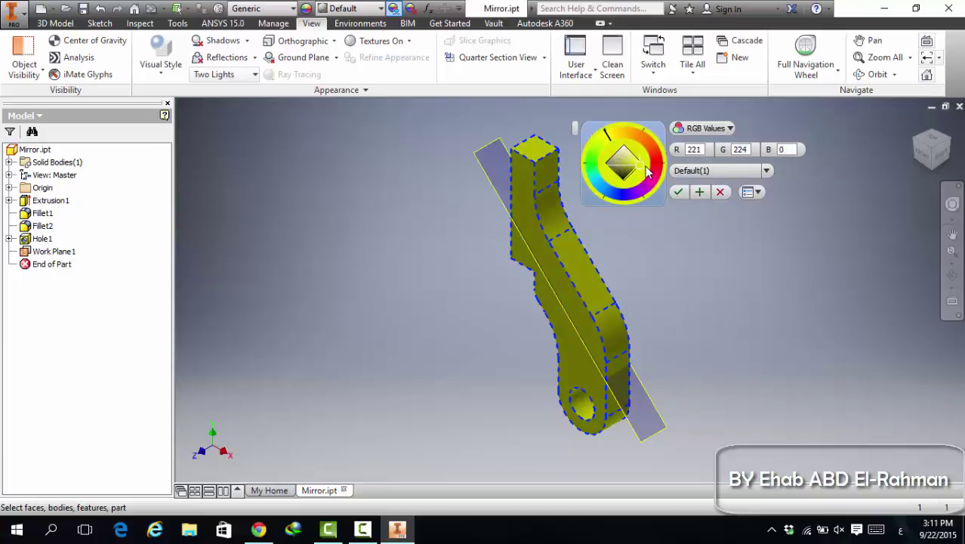
left_click_drag(607, 140, 594, 182)
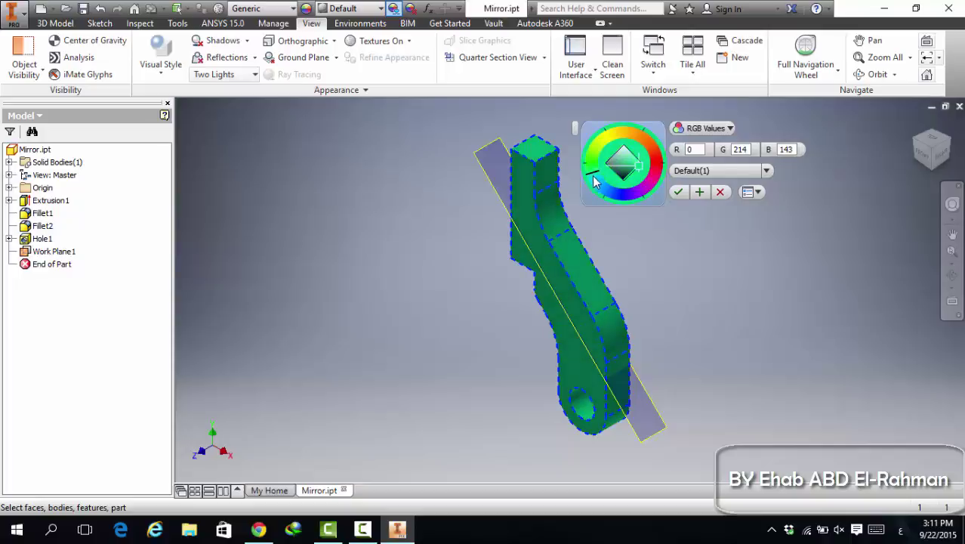
left_click(678, 193)
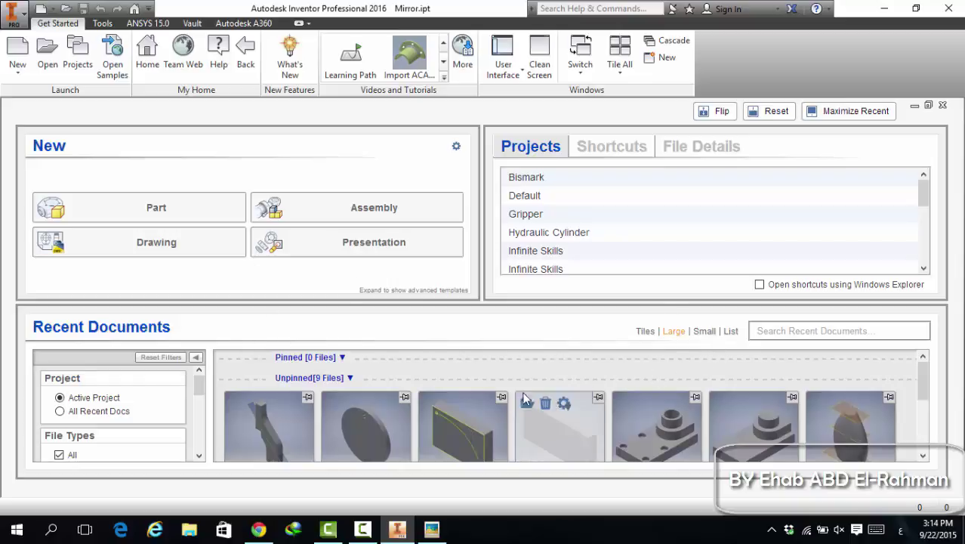
Open Rectangular Pattern Curve.ipt and choose the hole Extrusion2 as the feature for a rectangular pattern
mouse_move(436, 409)
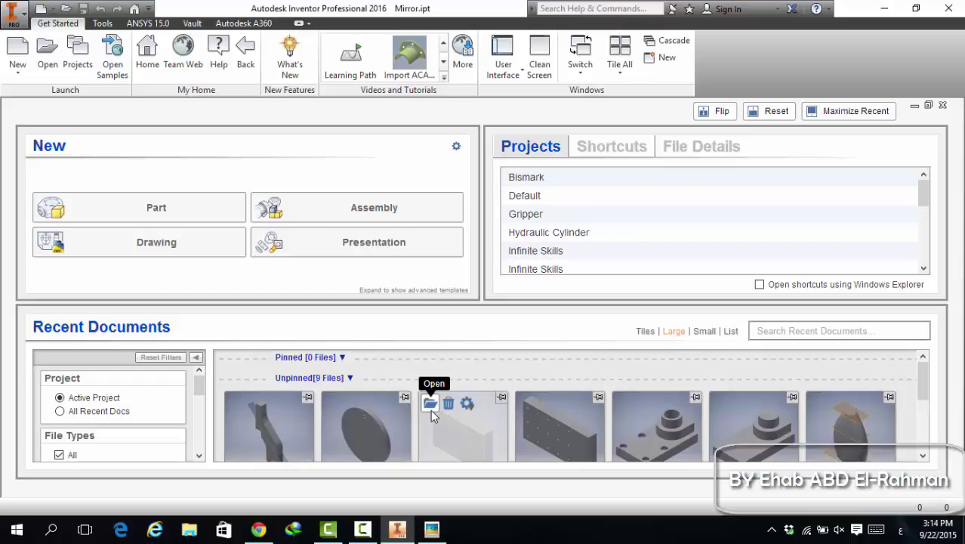
left_click(431, 409)
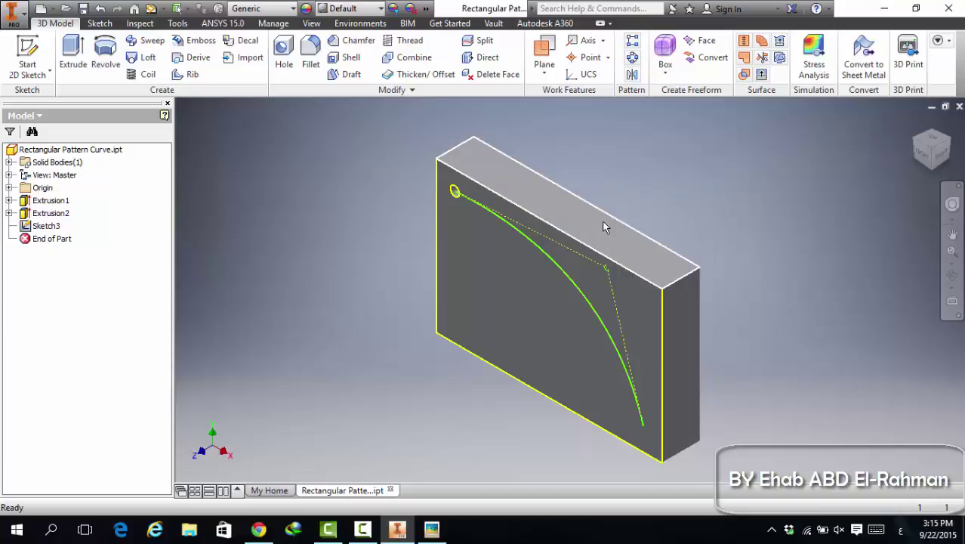
left_click(633, 42)
scroll(453, 189, "up", 5)
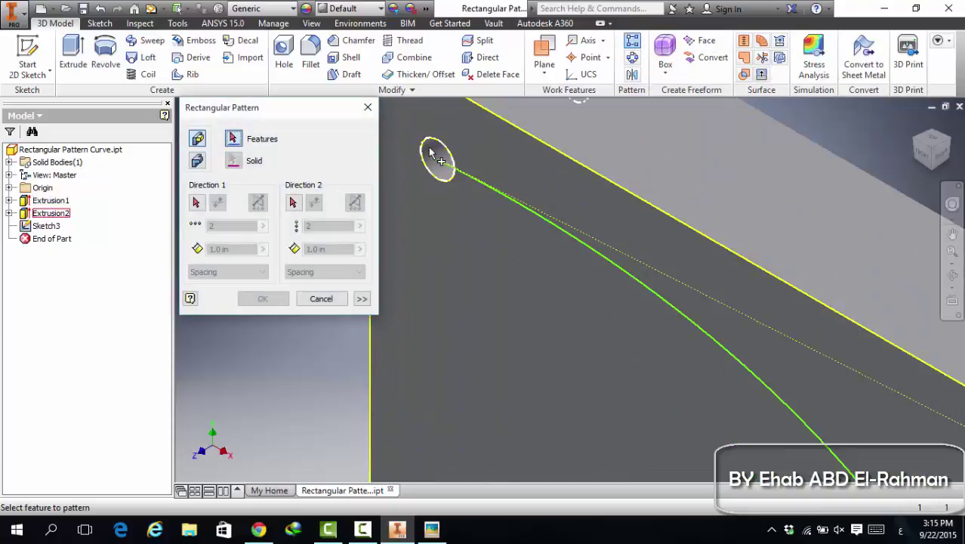
left_click(439, 178)
scroll(440, 178, "down", 4)
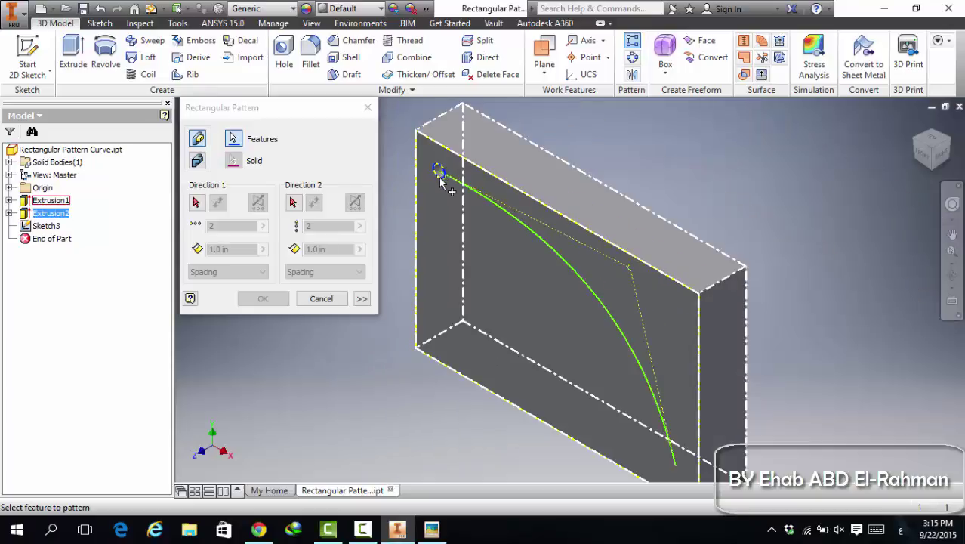
left_click(232, 140)
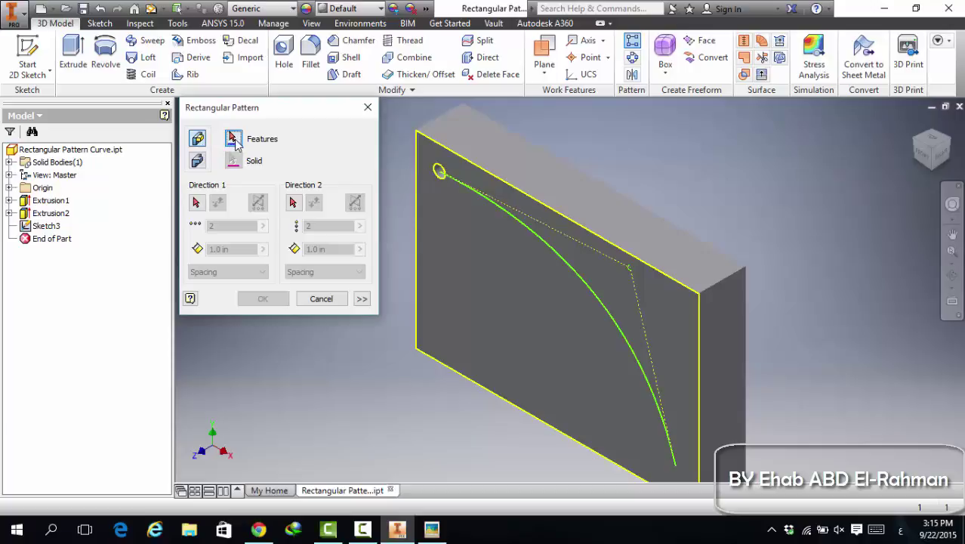
scroll(442, 180, "down", 5)
left_click(447, 204)
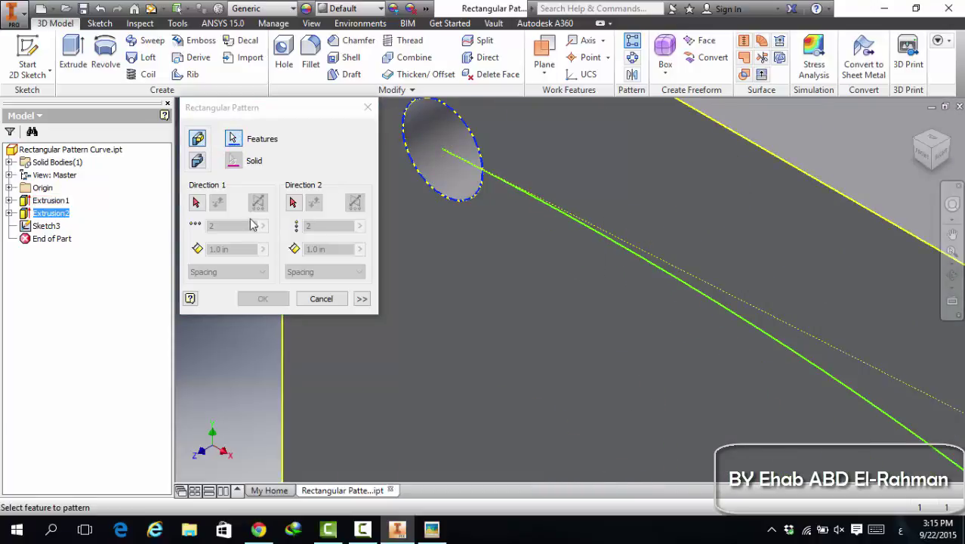
scroll(453, 216, "up", 3)
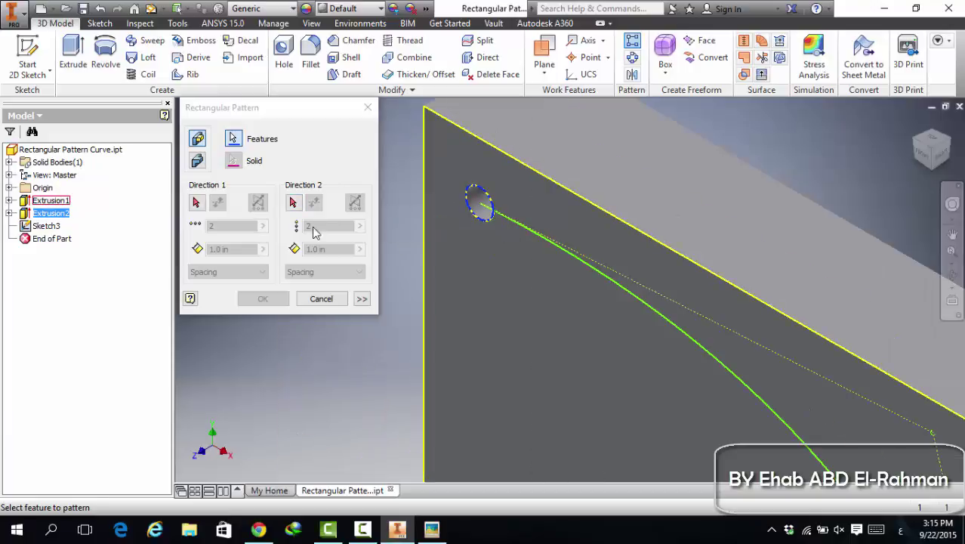
Use the sketched curve as the pattern's first direction and set the hole count to 5
left_click(198, 204)
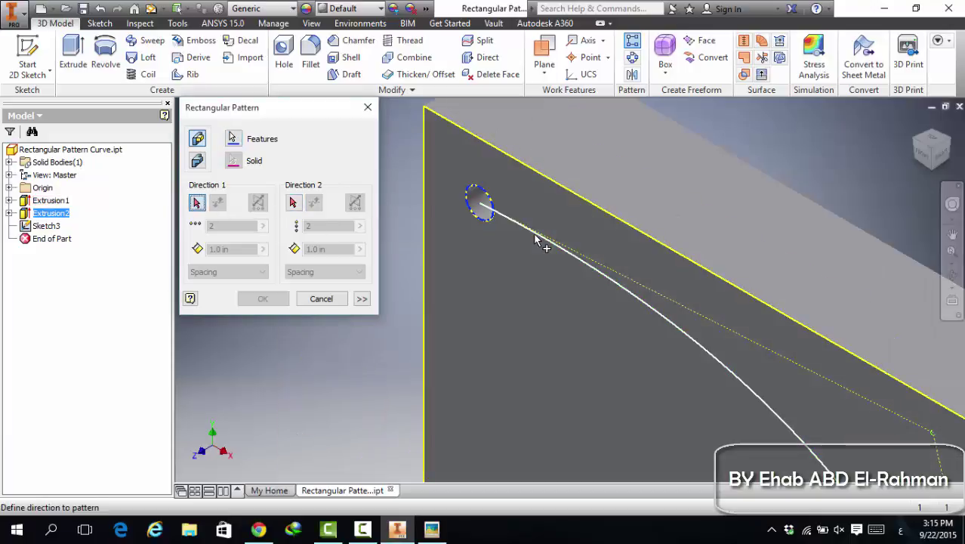
left_click(648, 311)
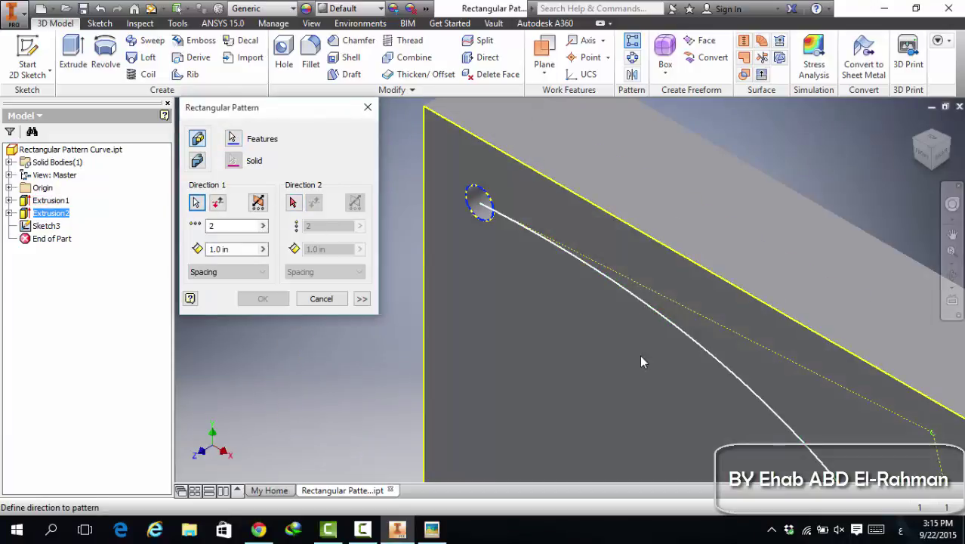
scroll(639, 355, "up", 3)
scroll(594, 333, "down", 4)
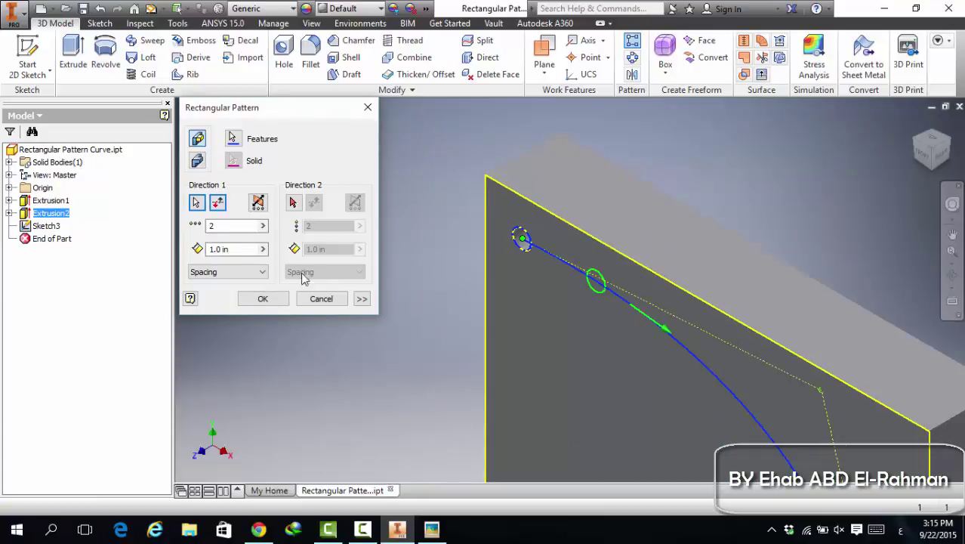
double_click(216, 226)
type("5")
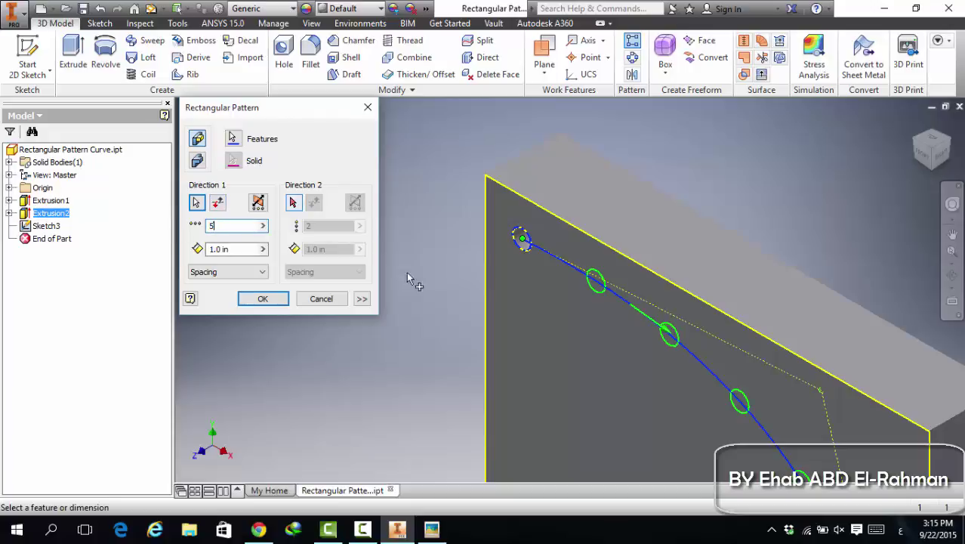
scroll(600, 386, "up", 3)
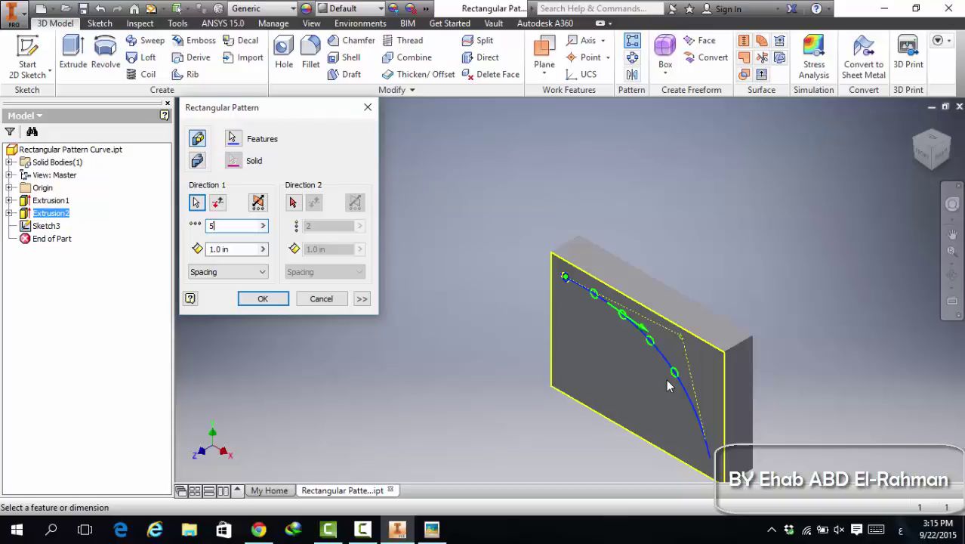
Distribute the patterned holes over the whole sketched path using the Curve Length option
left_click(258, 275)
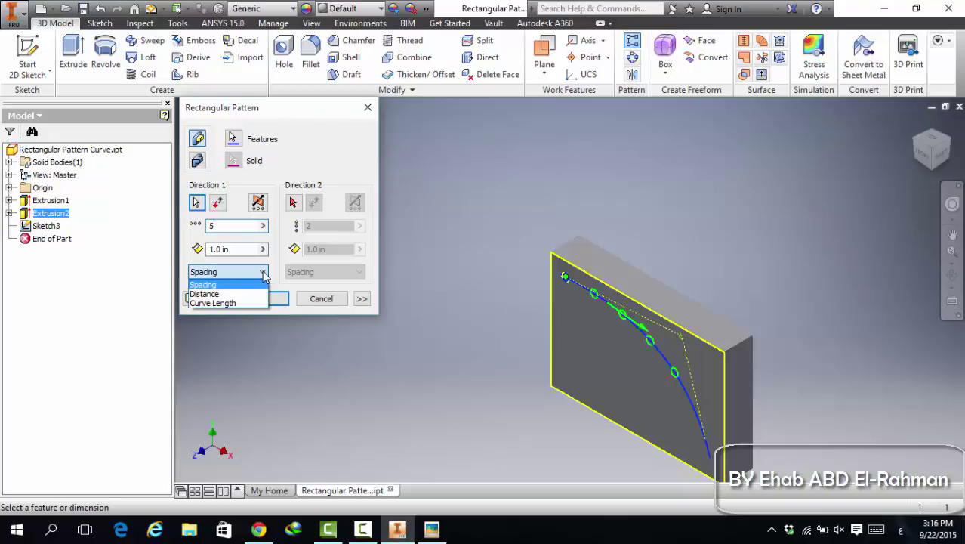
left_click(227, 304)
scroll(624, 337, "up", 2)
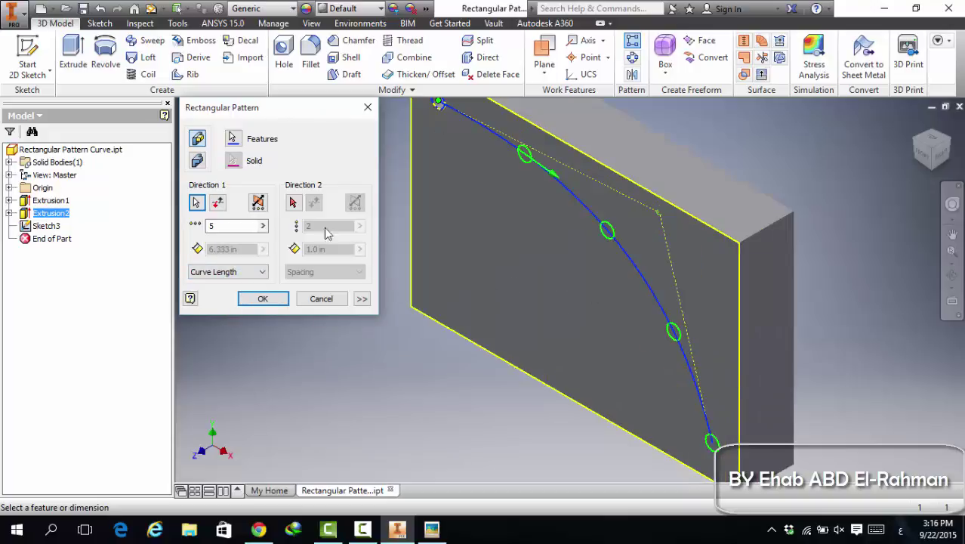
Try a hole count of 7, set it to 9, and create the pattern, continuing with the edit of the read-only file
double_click(215, 227)
key("BackSpace")
type("7")
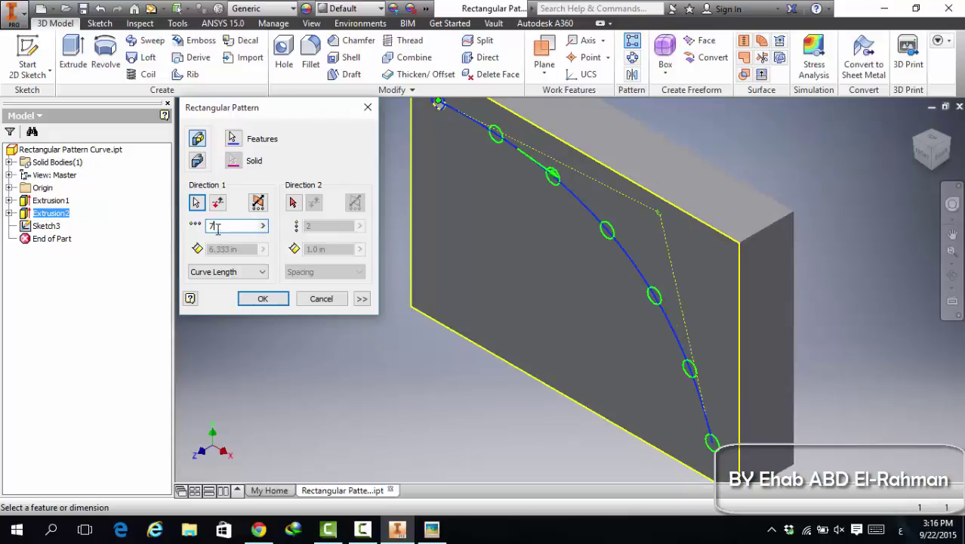
key("BackSpace")
type("9")
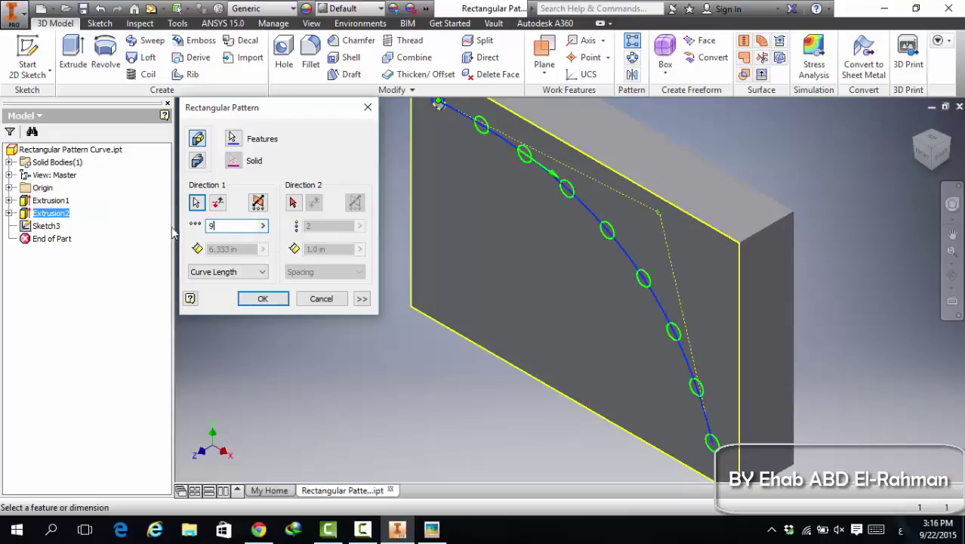
left_click(262, 299)
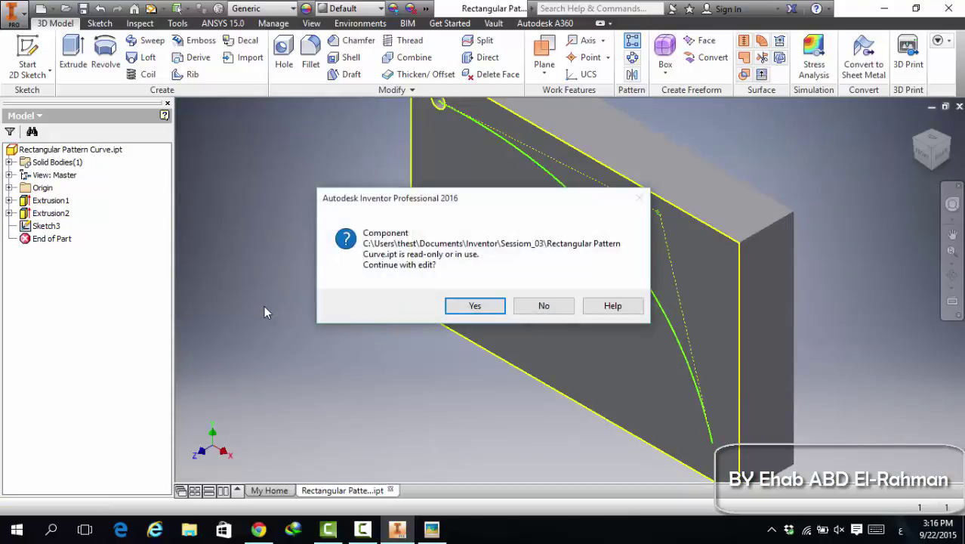
left_click(475, 306)
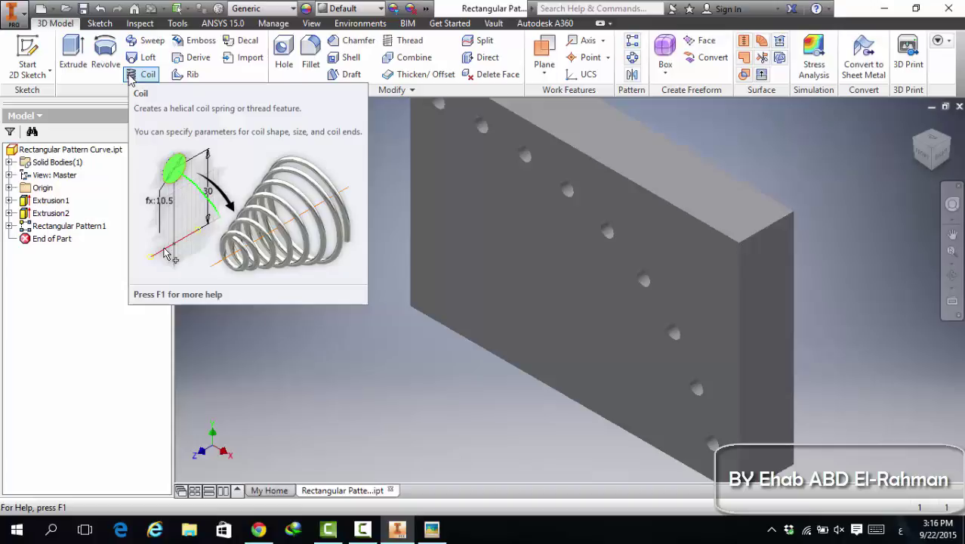
Close Rectangular Pattern Curve.ipt without saving its changes
left_click(959, 107)
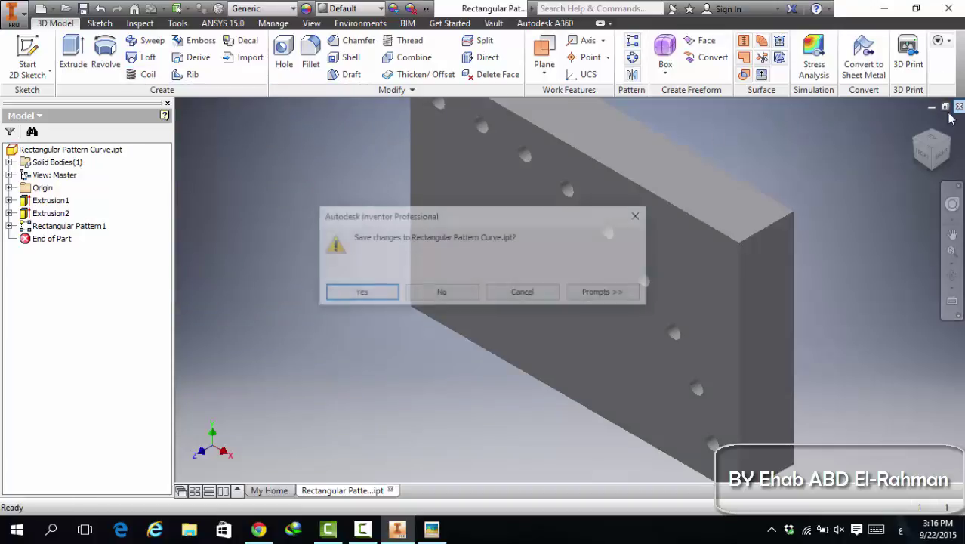
left_click(459, 292)
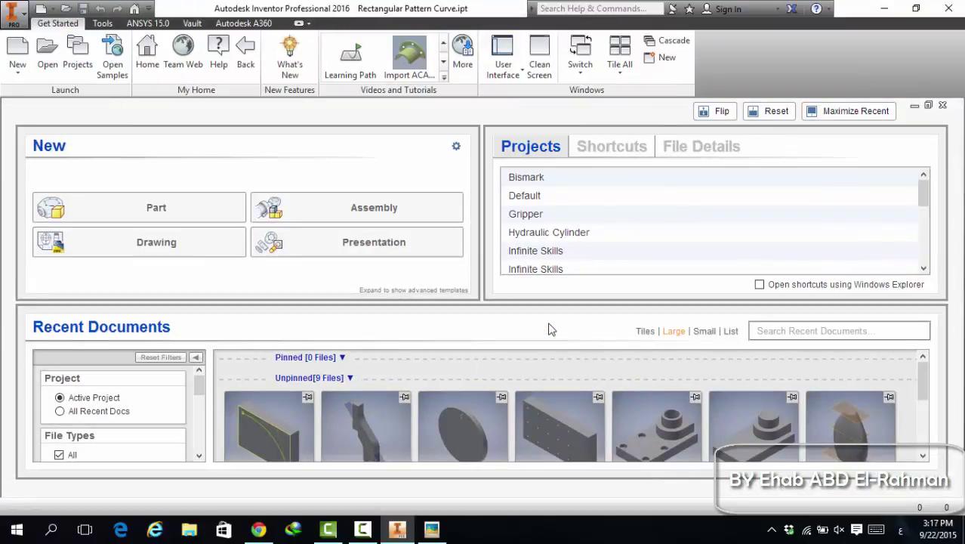
Switch to Adobe Acrobat, page through 1.Drawing Exercises.pdf to page 17, and examine the flanged 90-degree elbow drawing at 100% zoom
left_click(431, 528)
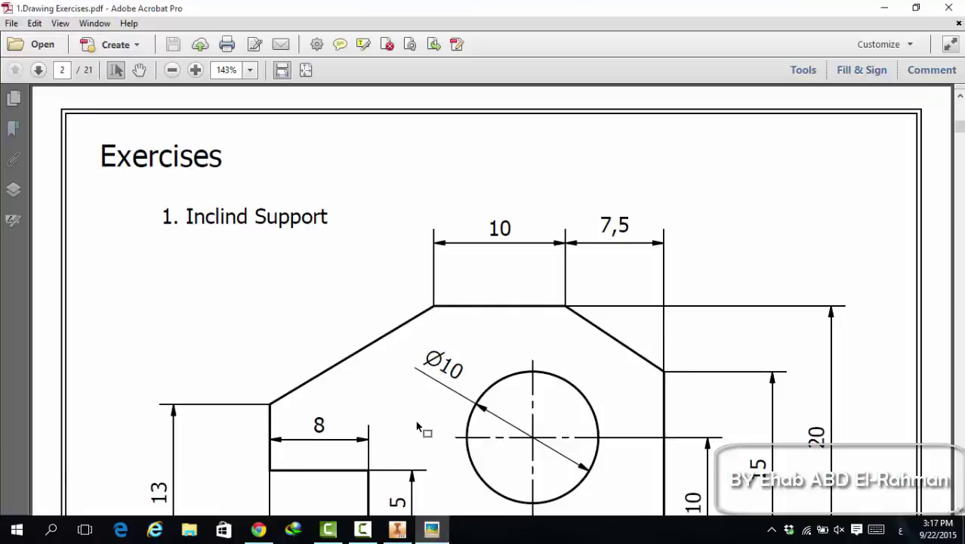
scroll(423, 429, "down", 3)
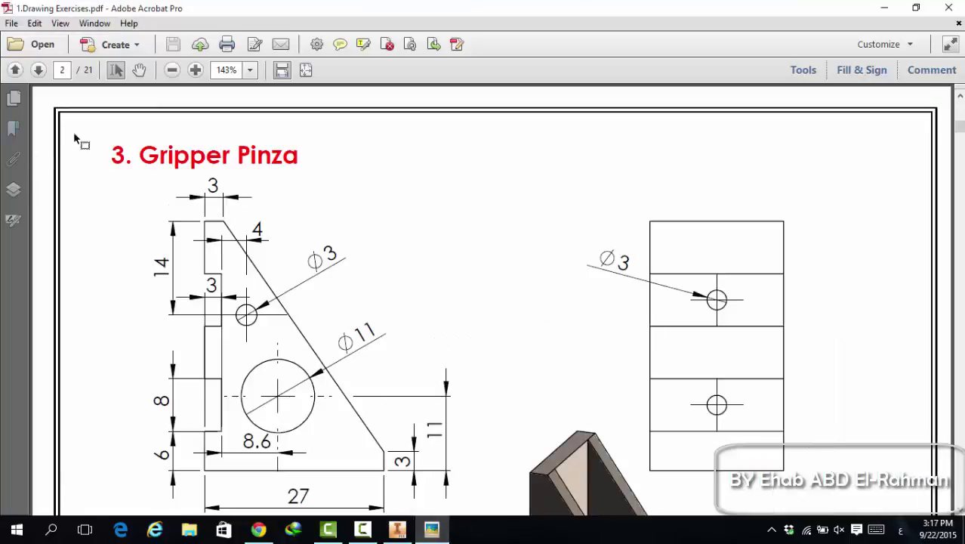
left_click(306, 71)
key("Right")
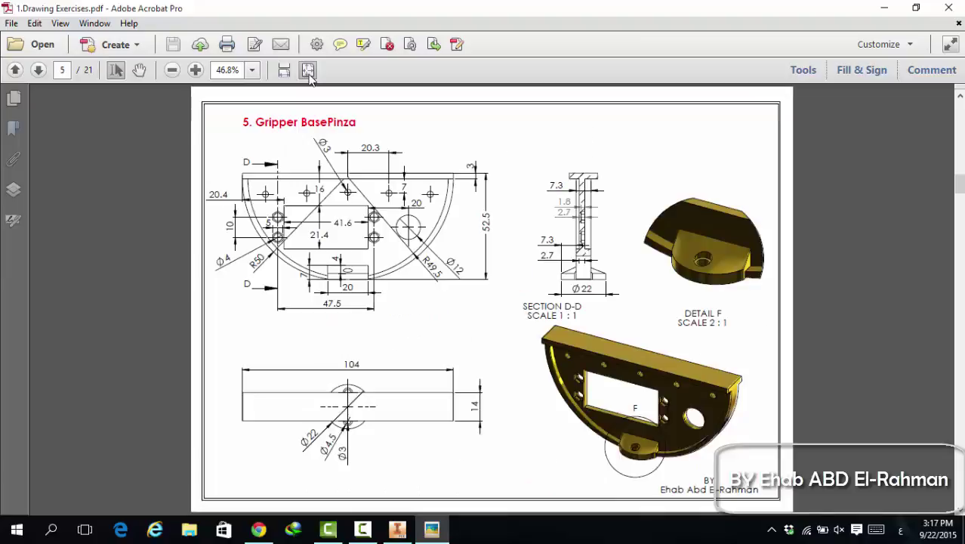
key("Right")
key("Right")
key("Right")
key("Right")
key("Right")
key("Right")
key("Right")
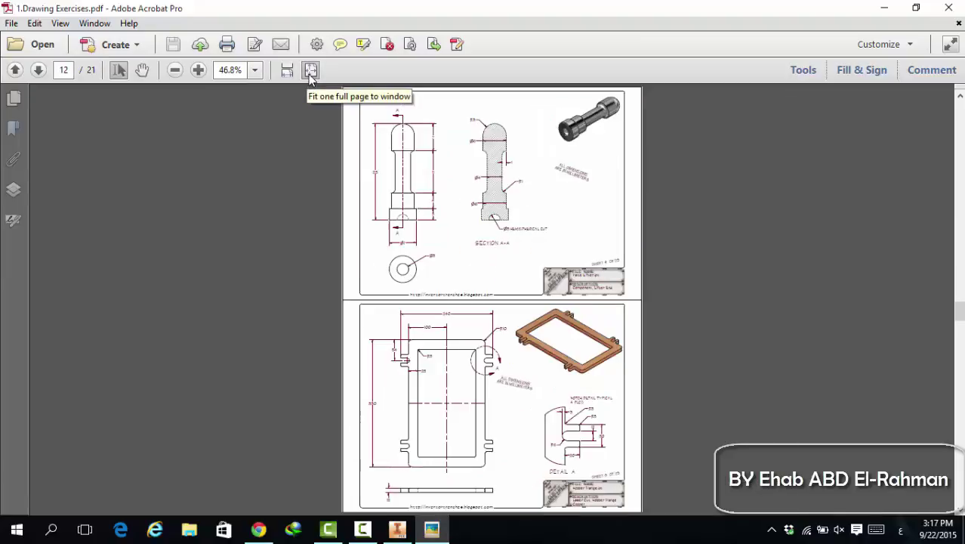
key("Right")
key("Right")
key("Right")
key("Right")
key("Right")
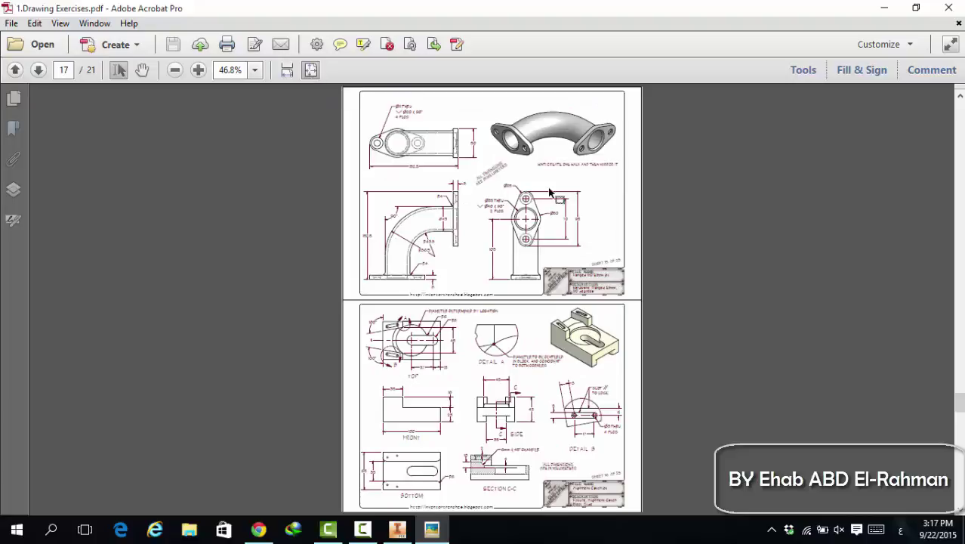
scroll(427, 117, "up", 3, "ctrl")
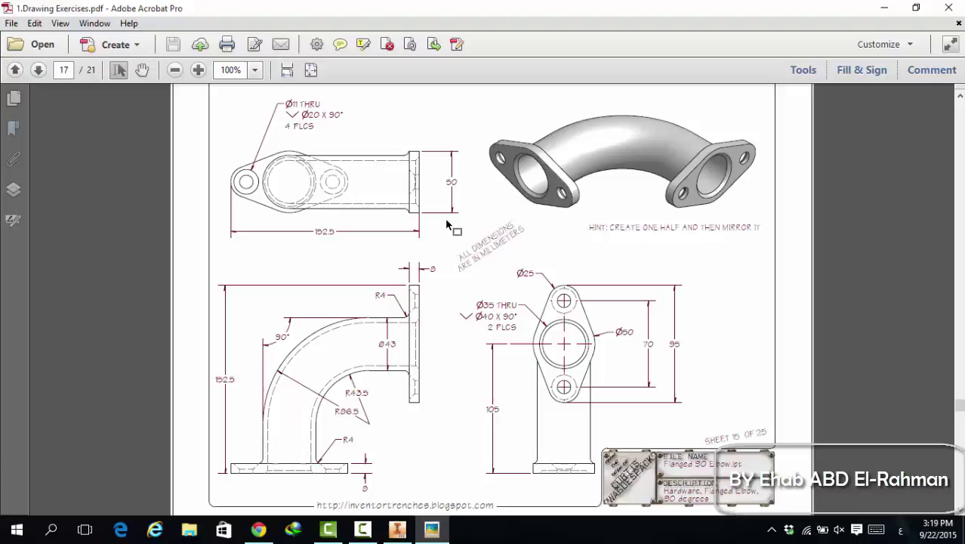
Return to Inventor, create a new part, and start a sketch on the XY origin plane
left_click(885, 8)
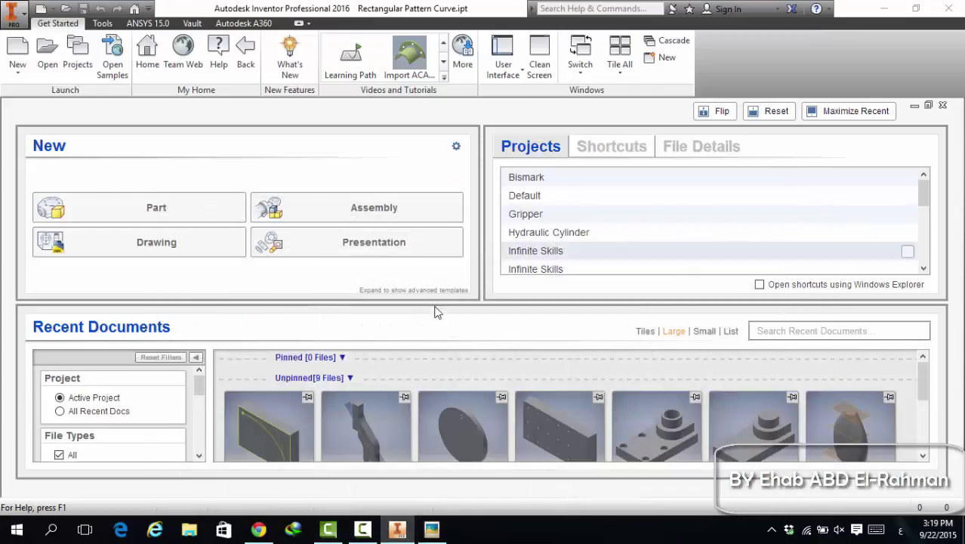
left_click(98, 209)
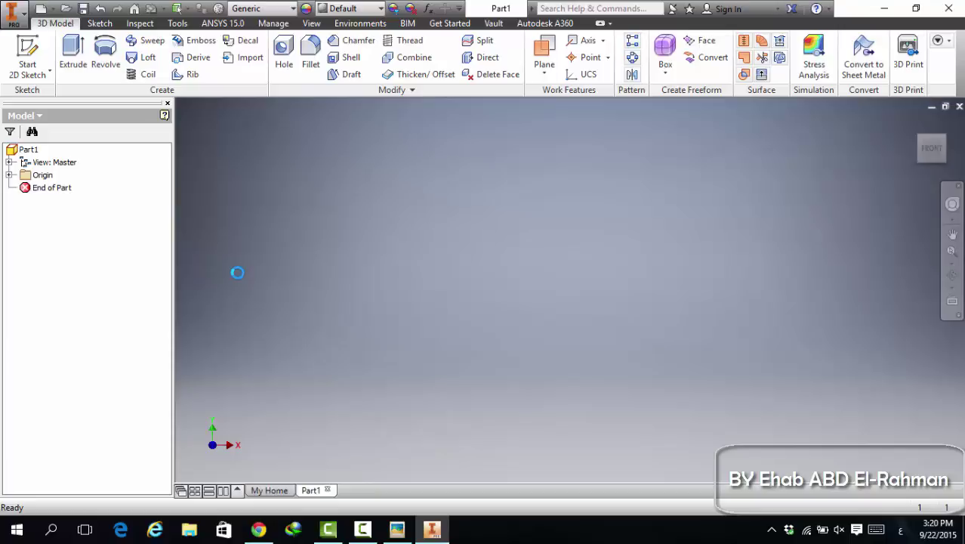
left_click(9, 174)
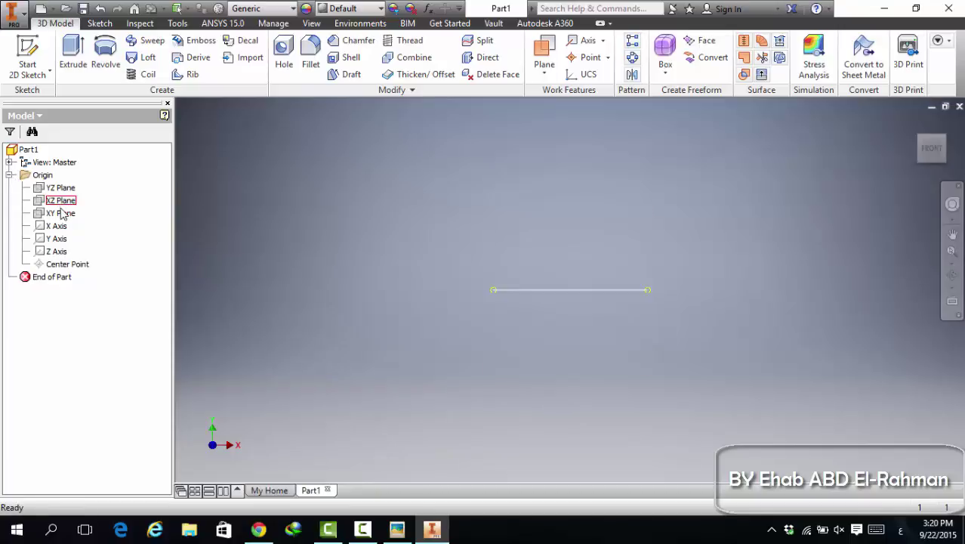
left_click(63, 215)
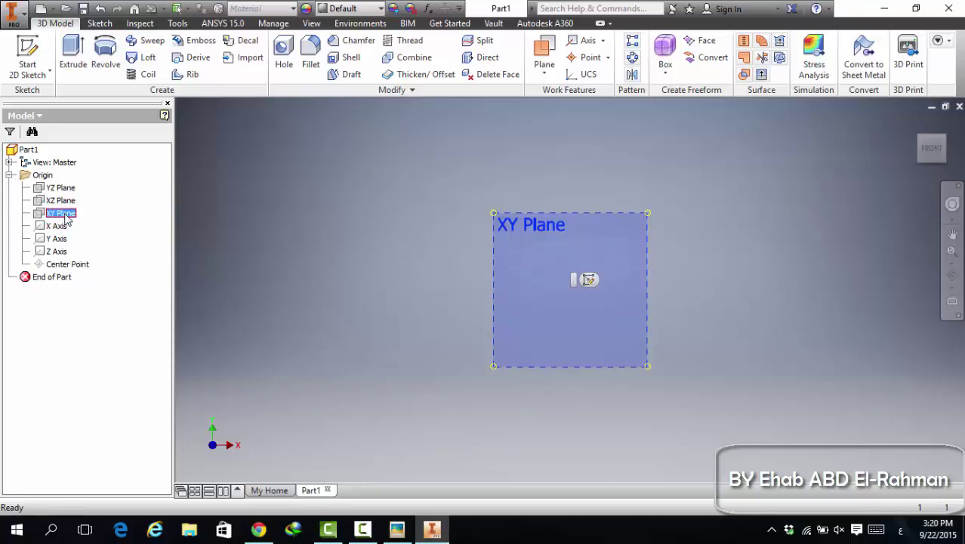
right_click(65, 215)
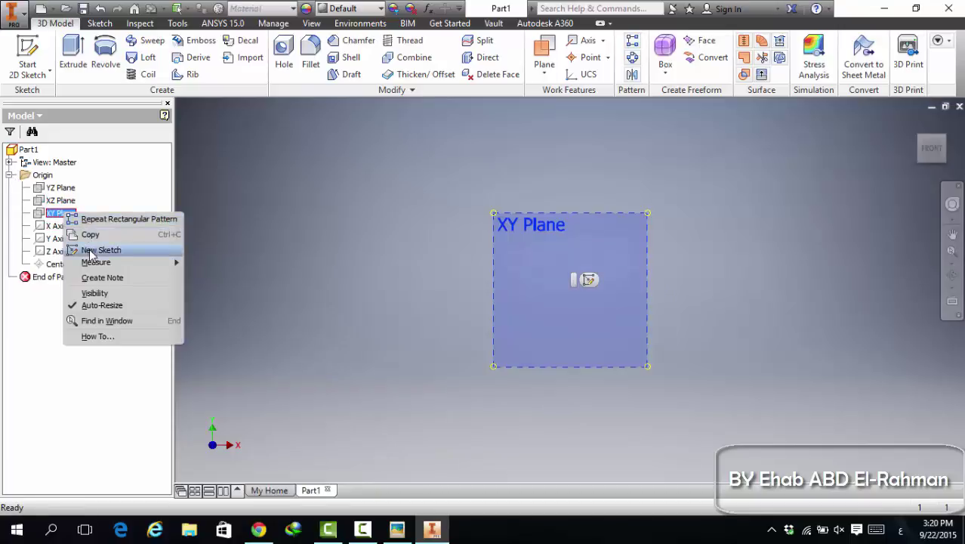
left_click(91, 251)
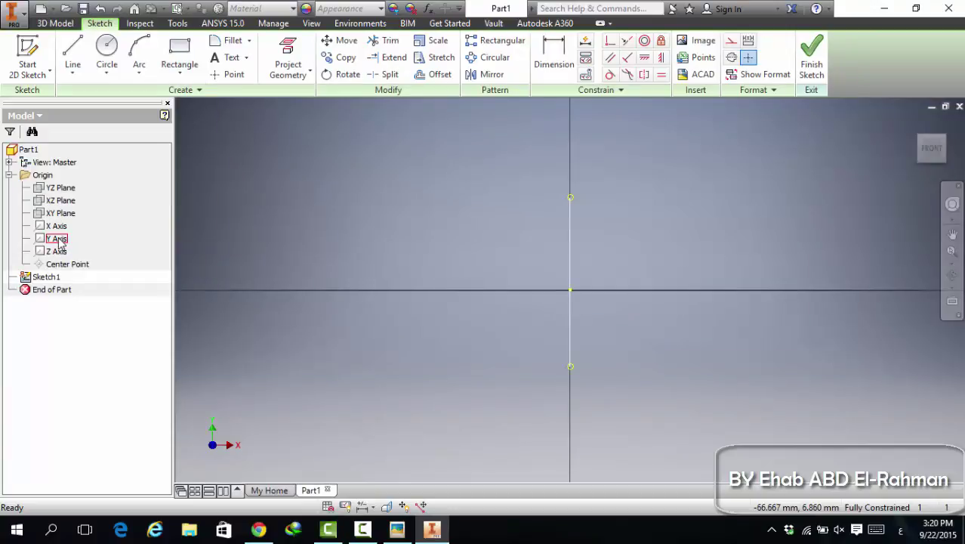
Sketch a circle about 10 mm in diameter, centred on the positive X axis away from the origin, and recheck the elbow drawing
left_click(106, 49)
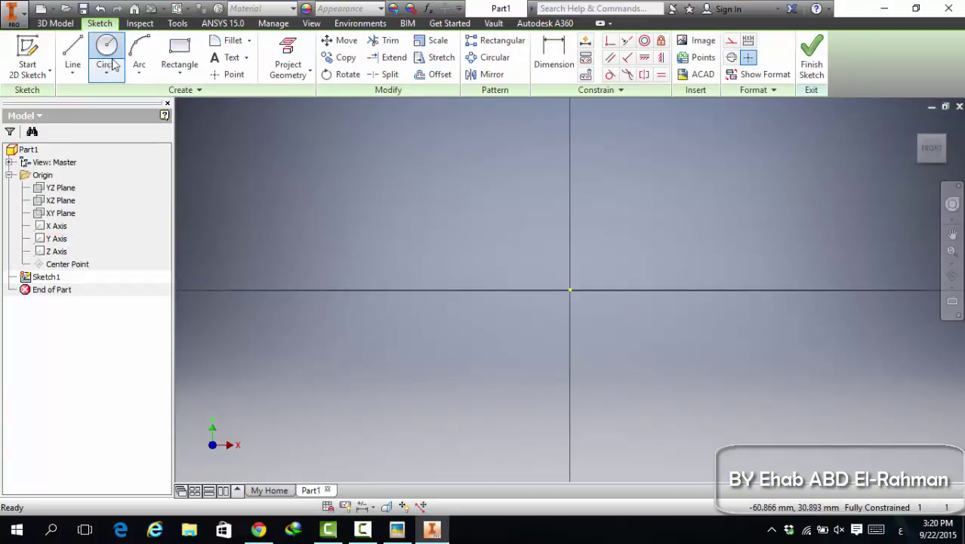
left_click(690, 287)
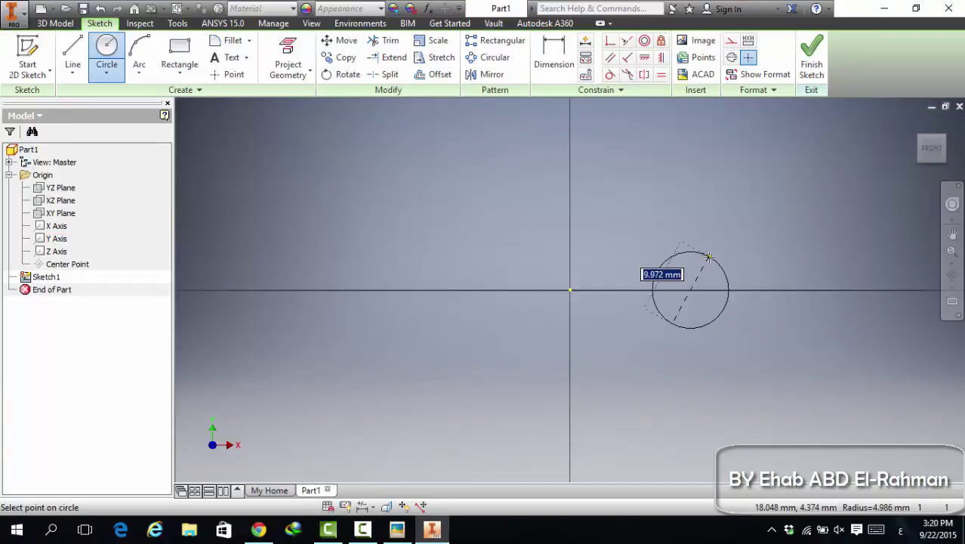
key("Escape")
left_click(717, 318)
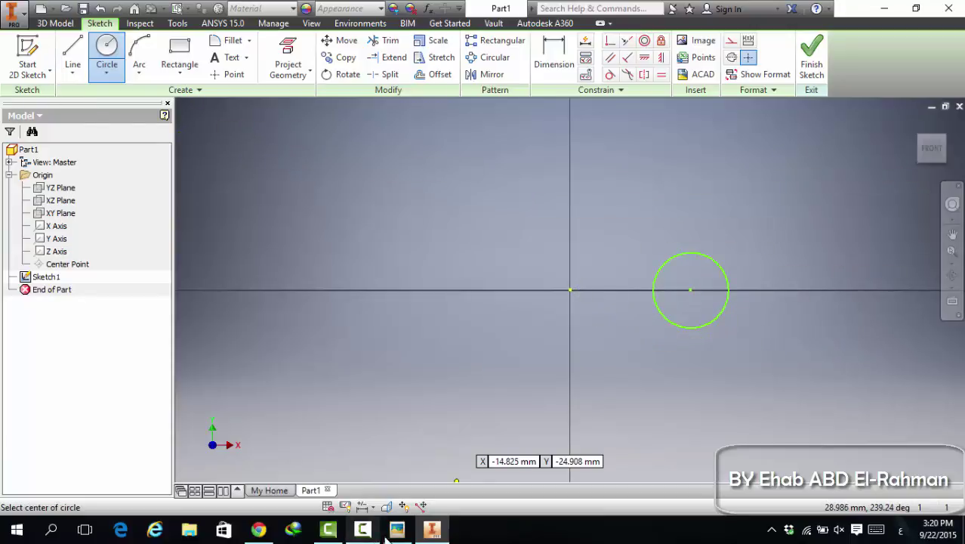
left_click(408, 533)
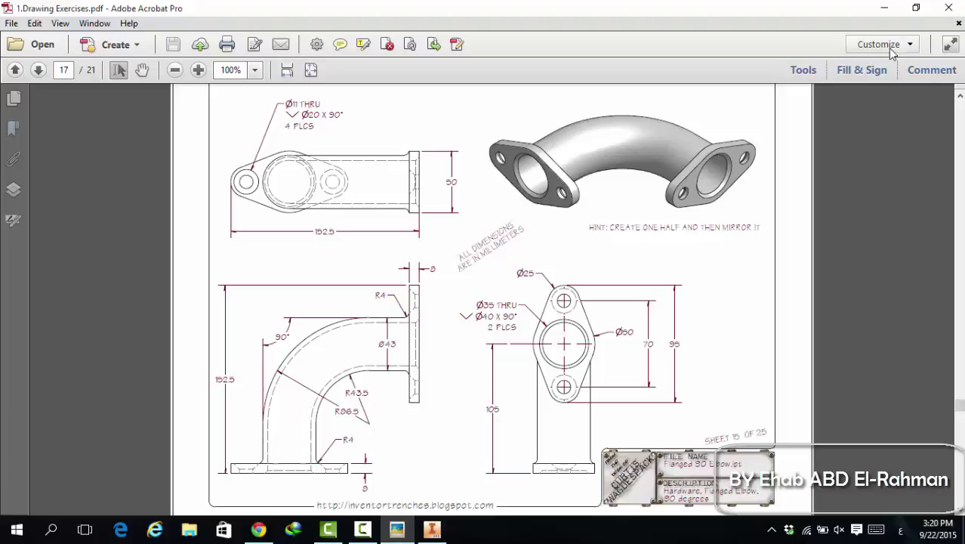
left_click(884, 7)
left_click(664, 263)
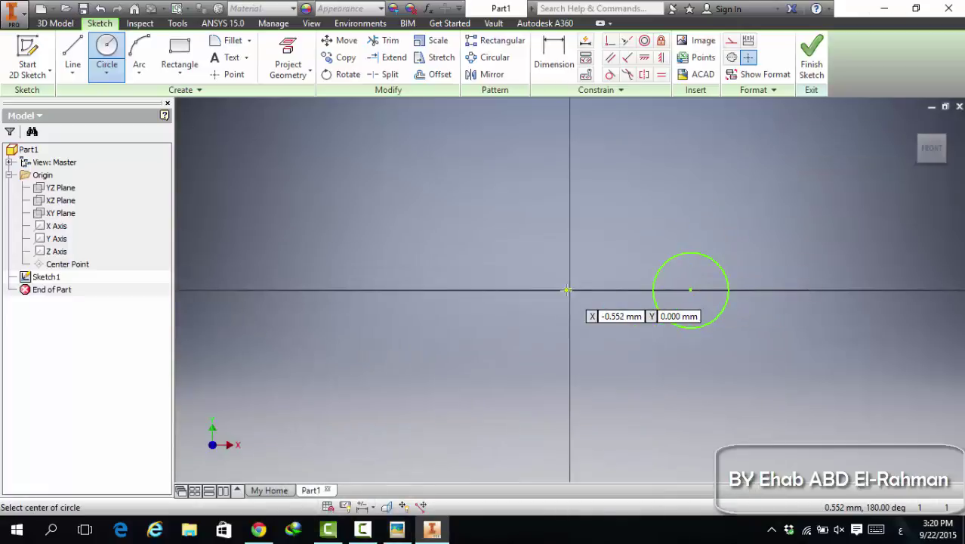
Revolve the circle 90 degrees around the Y axis to form a solid elbow
left_click(59, 24)
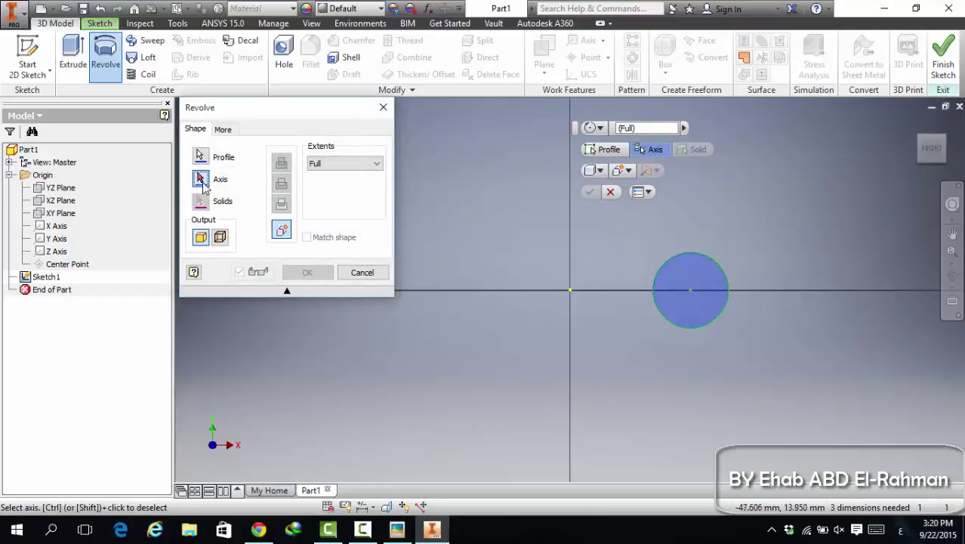
left_click(55, 239)
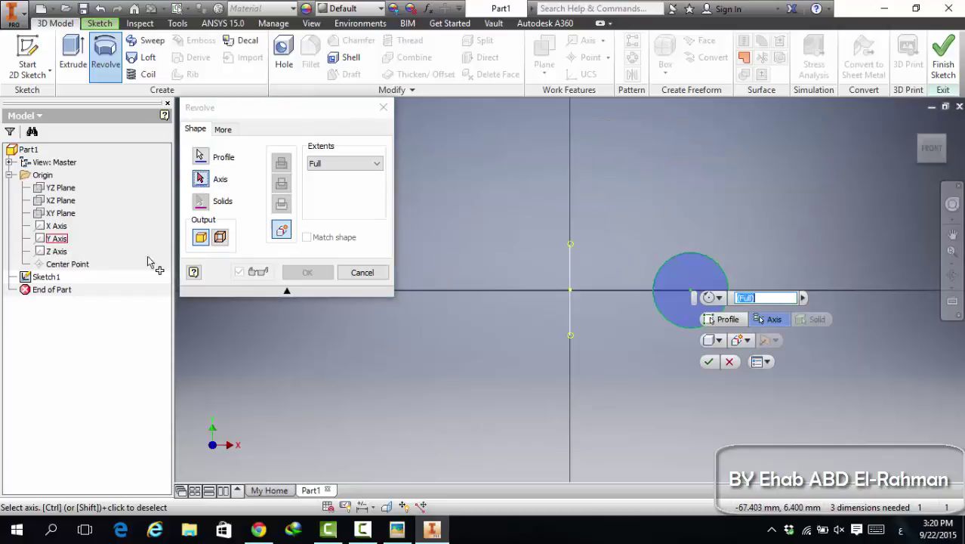
middle_click_drag(549, 303, 577, 321)
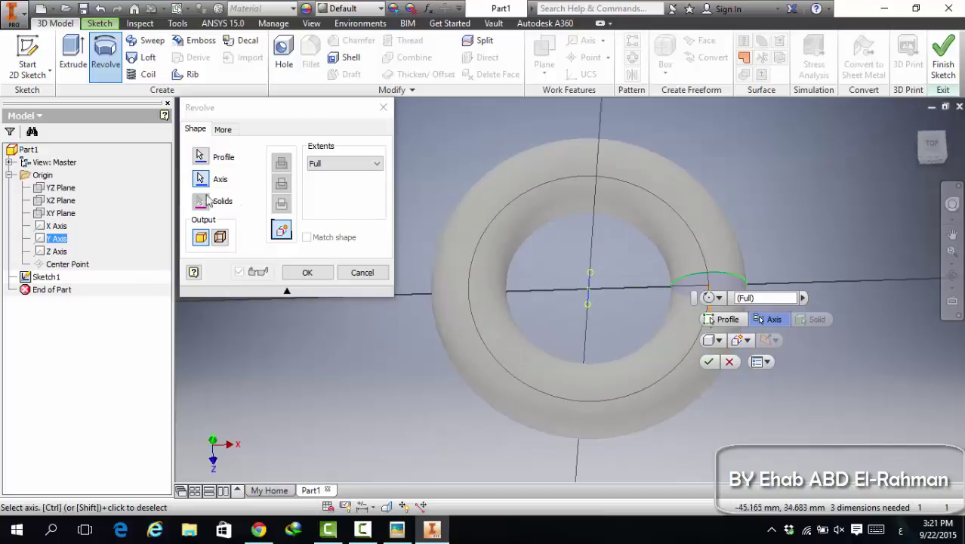
left_click(759, 298)
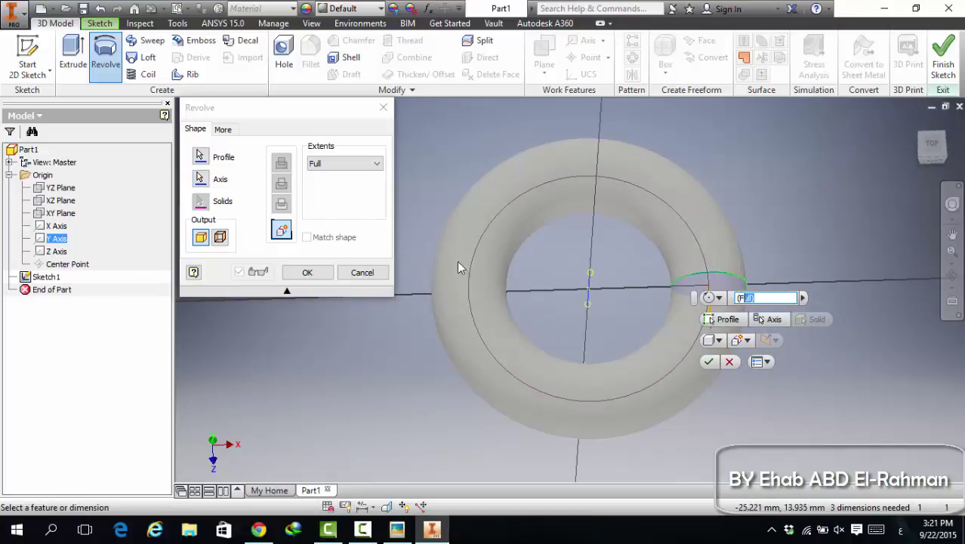
left_click(362, 165)
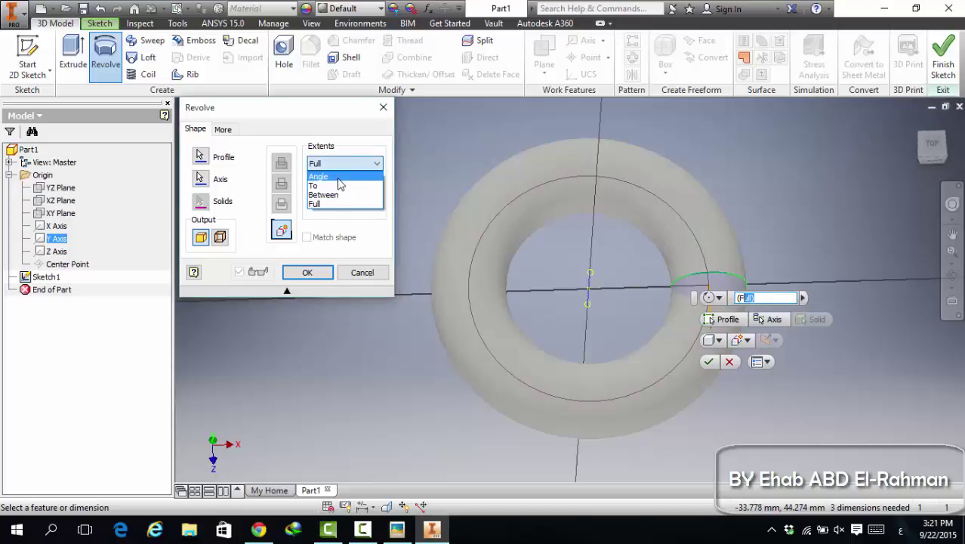
left_click(342, 177)
double_click(323, 184)
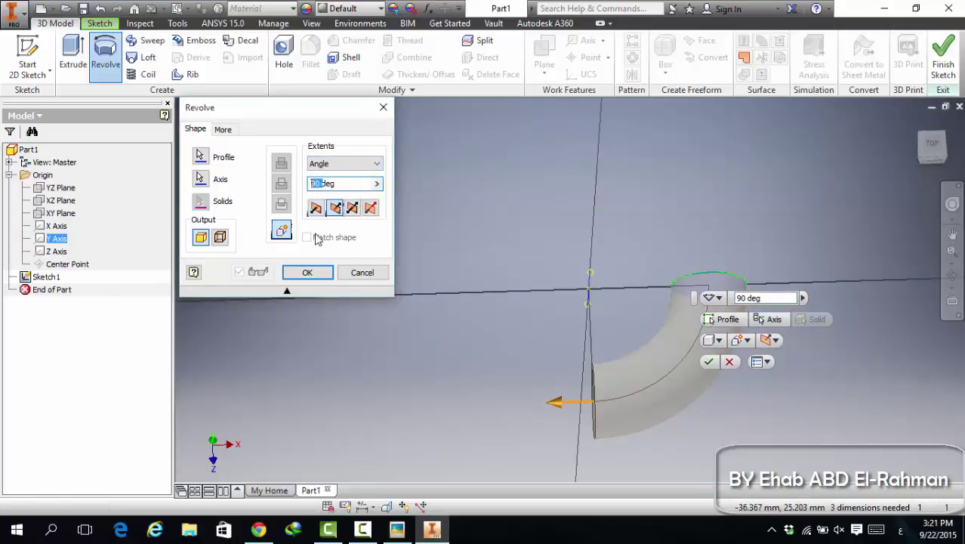
left_click(317, 274)
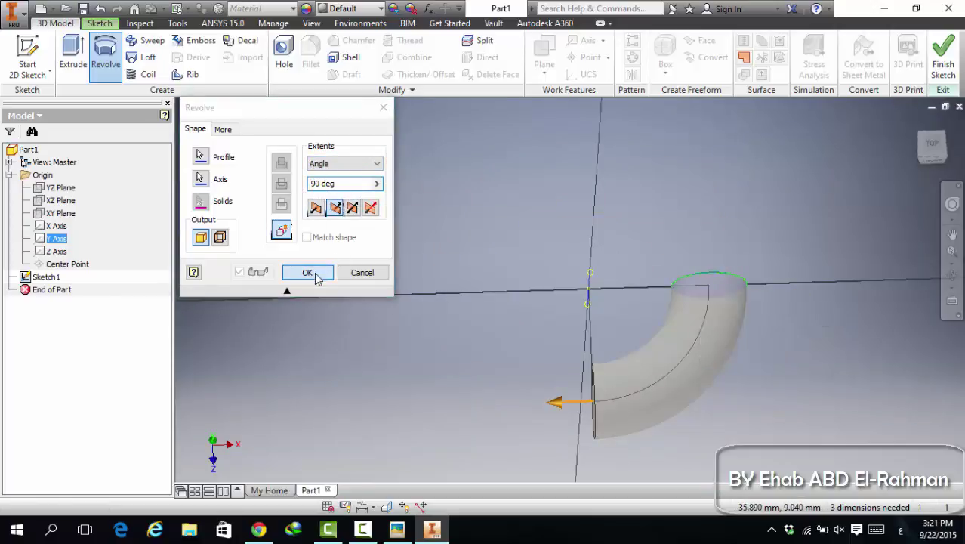
Examine the elbow and its flat circular end face from several angles
middle_click_drag(556, 298, 550, 328, "shift")
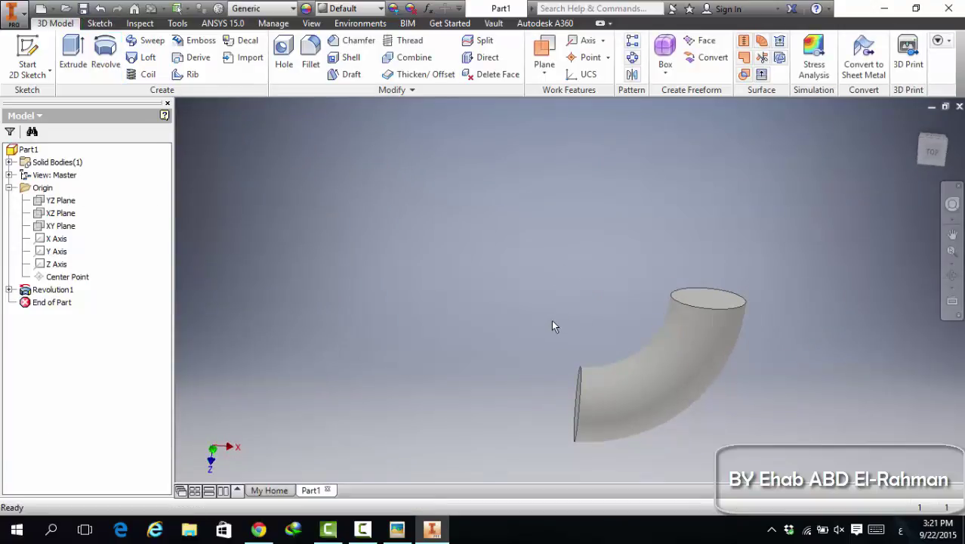
left_click(705, 303)
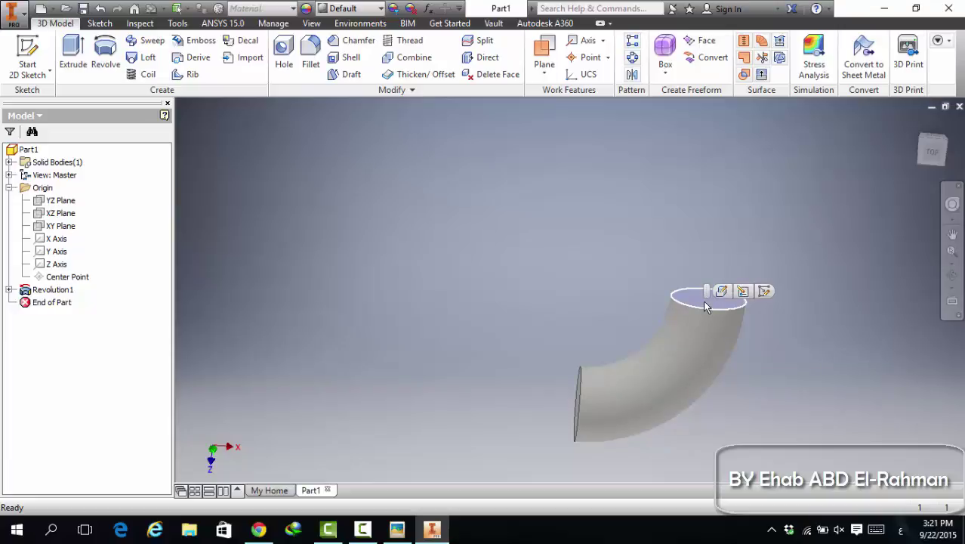
mouse_move(702, 304)
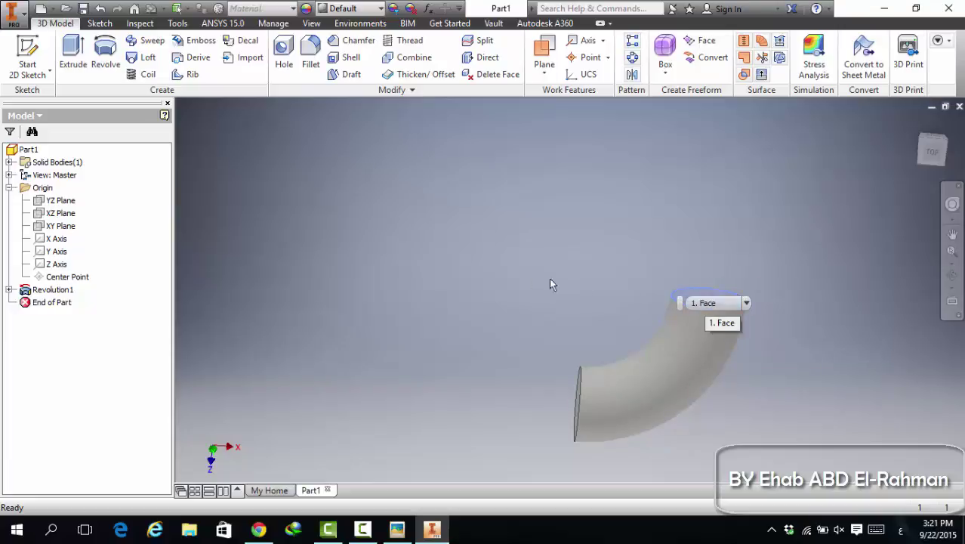
middle_click_drag(551, 283, 638, 259, "shift")
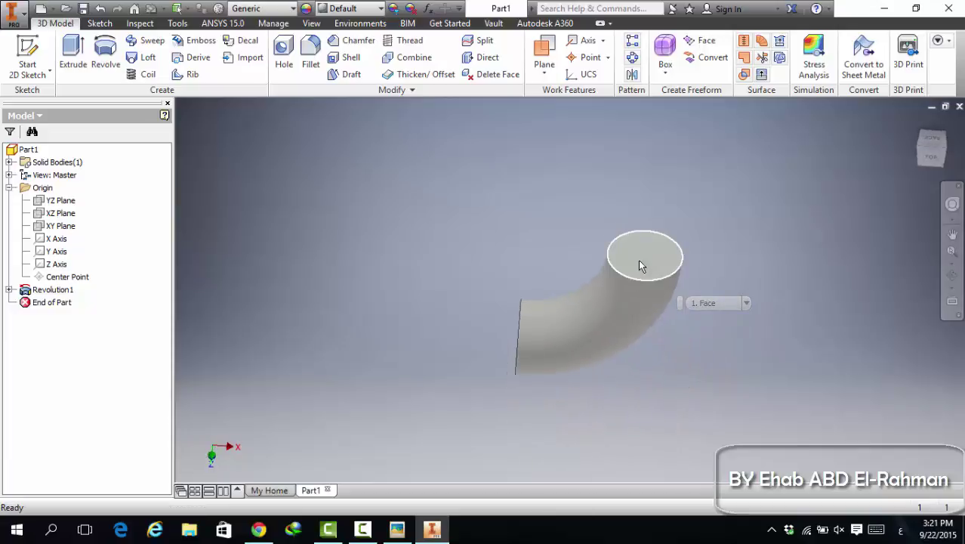
left_click(638, 273)
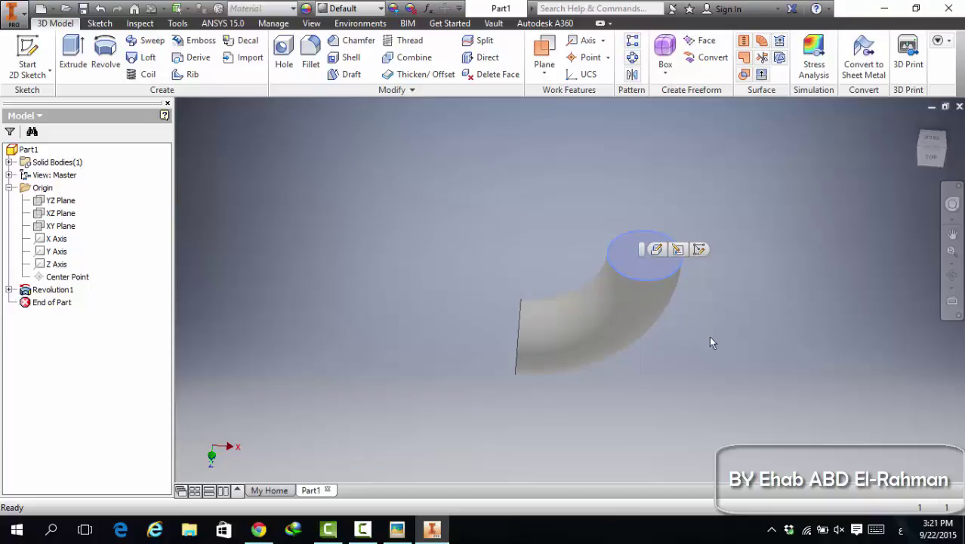
middle_click_drag(711, 338, 647, 312, "shift")
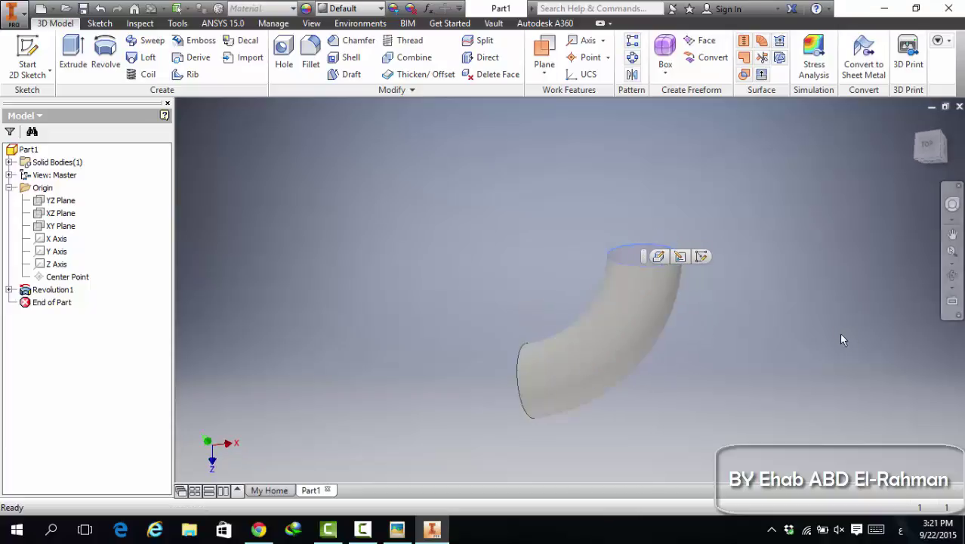
middle_click_drag(735, 324, 737, 364, "shift")
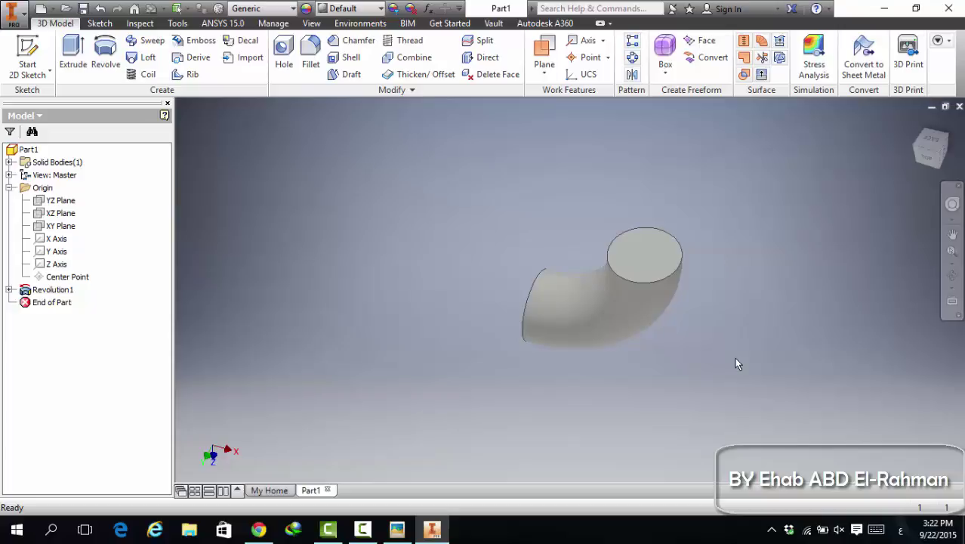
Roll the part back to before the revolve by moving the End of Part marker above Revolution1
left_click(24, 303)
left_click_drag(50, 306, 57, 294)
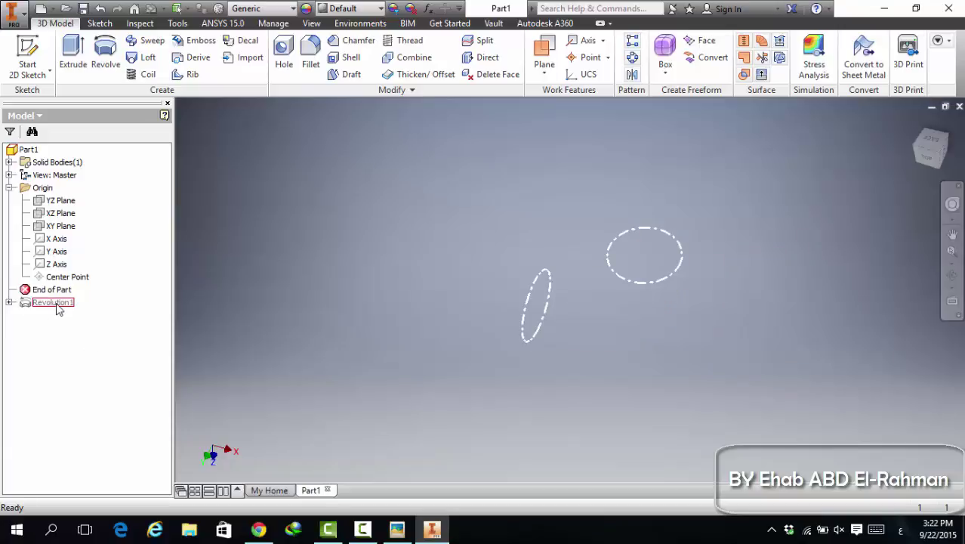
left_click(58, 305)
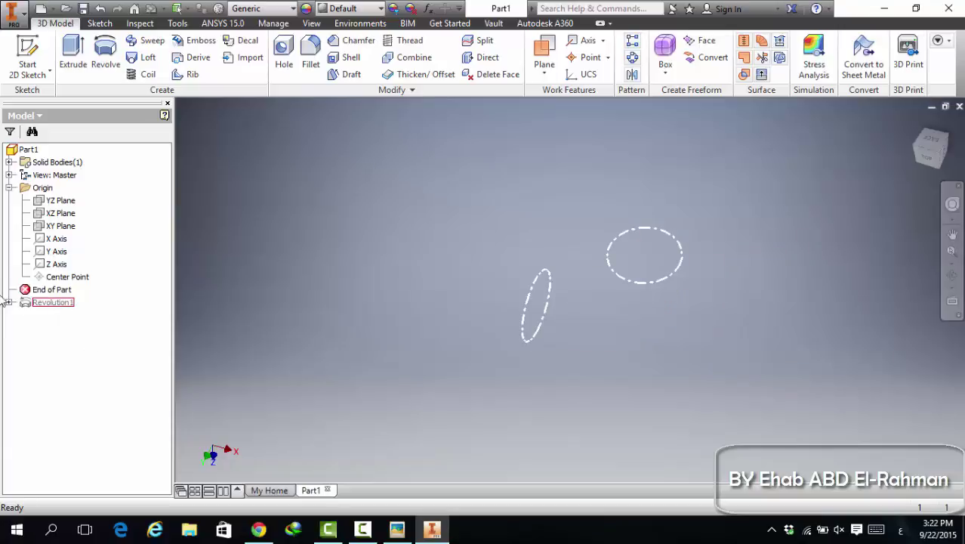
Create a new sketch on the XY plane
left_click(49, 226)
right_click(50, 226)
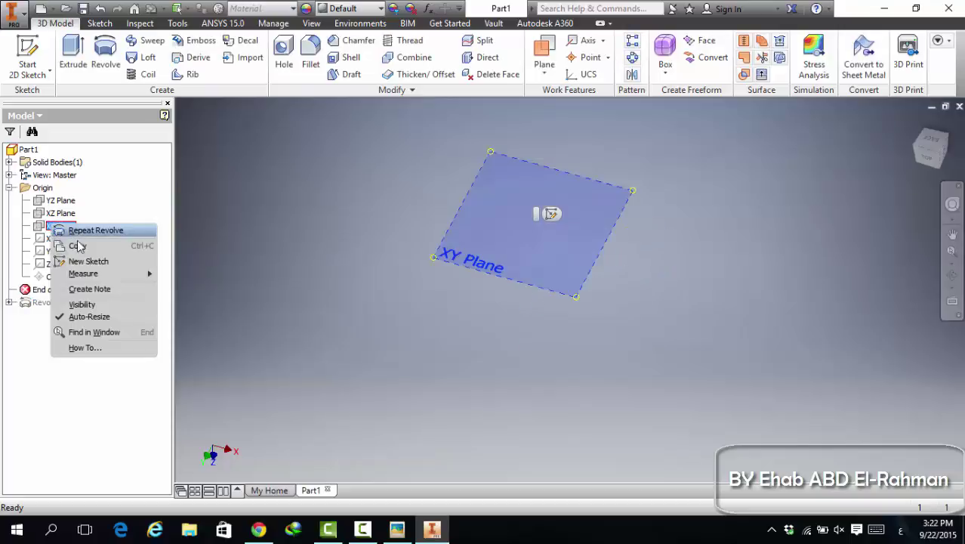
left_click(87, 260)
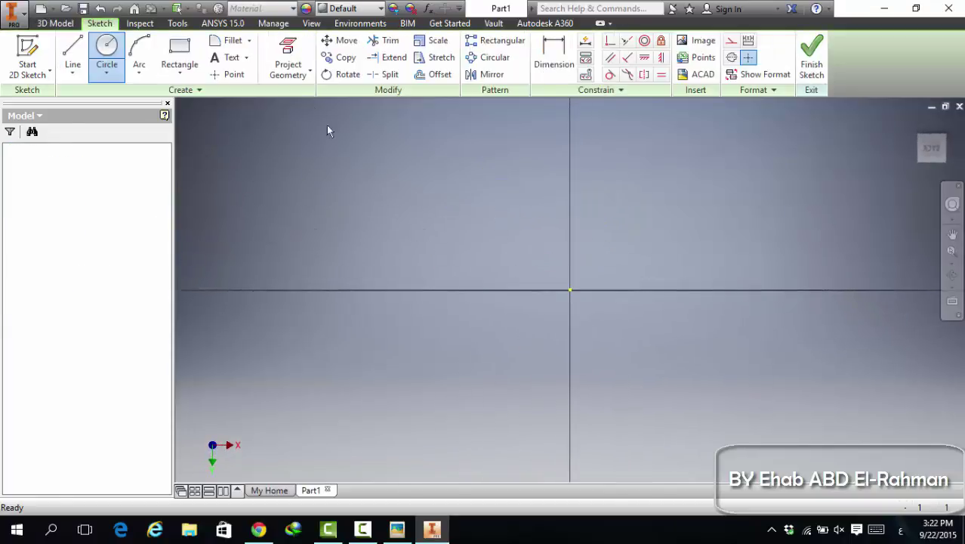
left_click(106, 56)
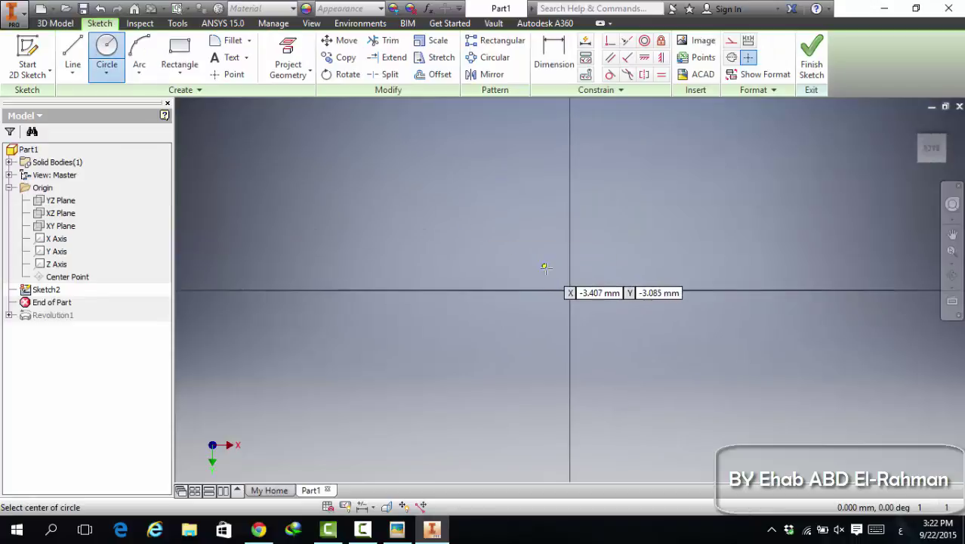
left_click(570, 290)
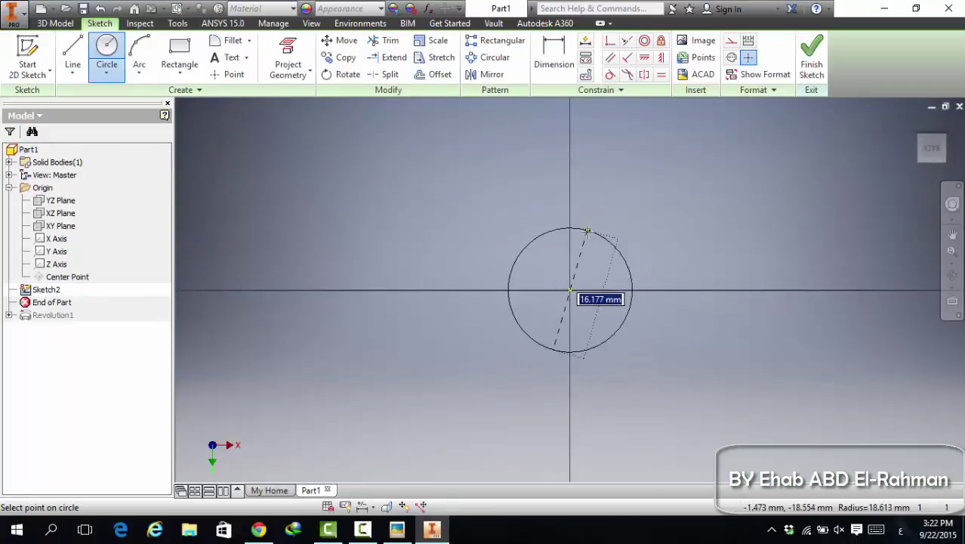
key("Escape")
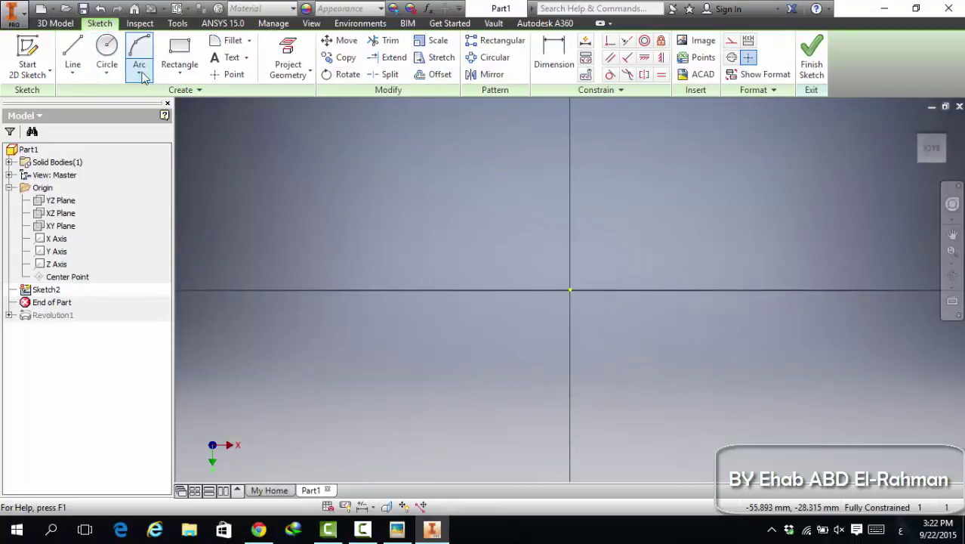
Draw a vertical line up from the origin and a horizontal line from its upper end in the positive X direction
left_click(72, 57)
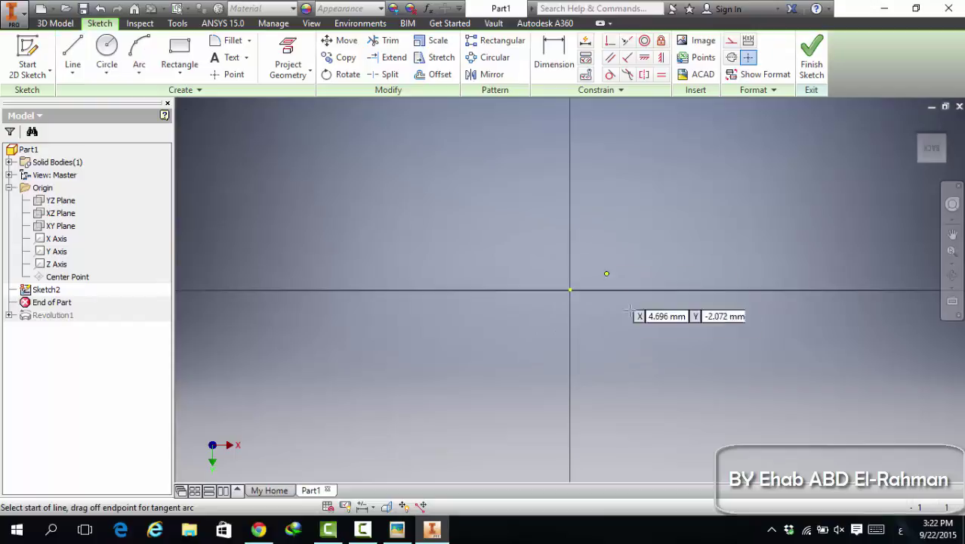
left_click(570, 290)
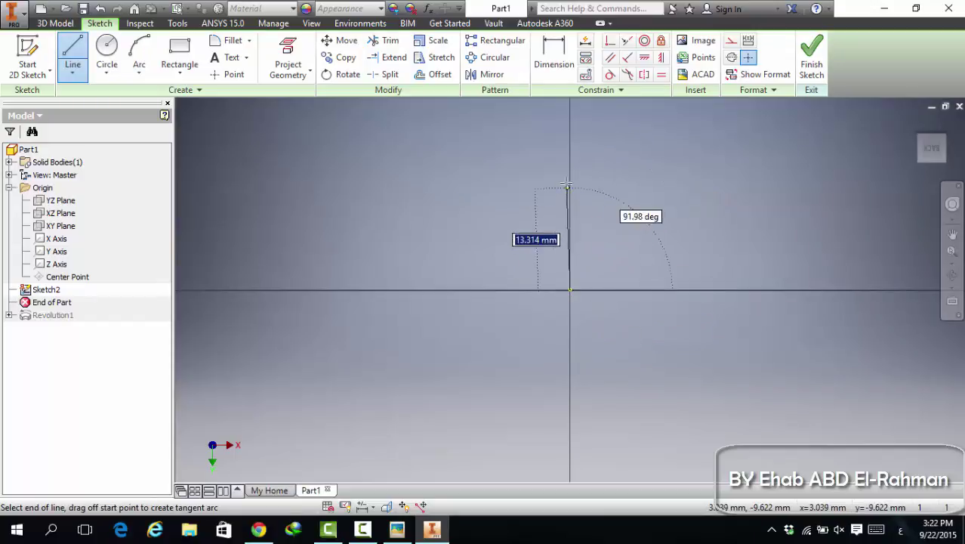
double_click(571, 144)
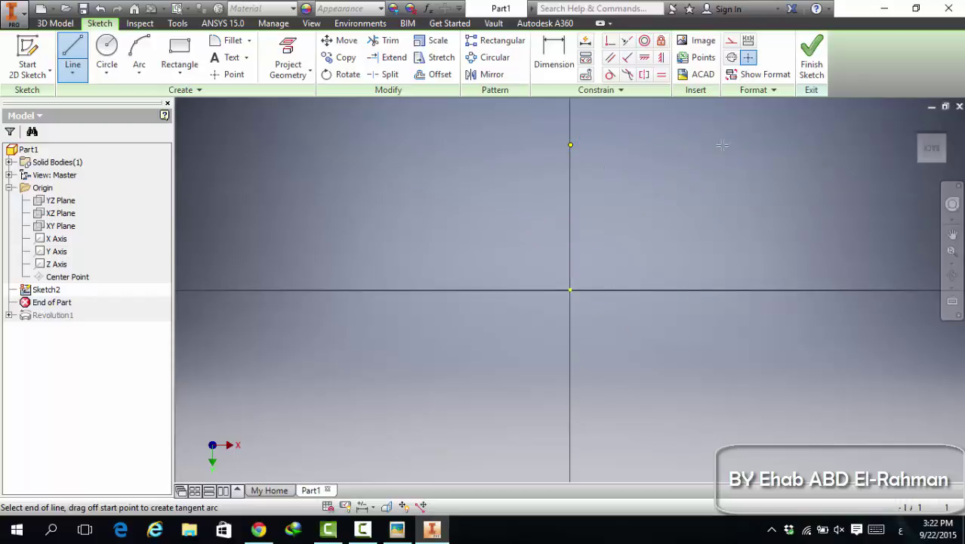
left_click_drag(571, 144, 731, 145)
Round the corner between the vertical and horizontal lines with a 2 mm sketch fillet
left_click(140, 56)
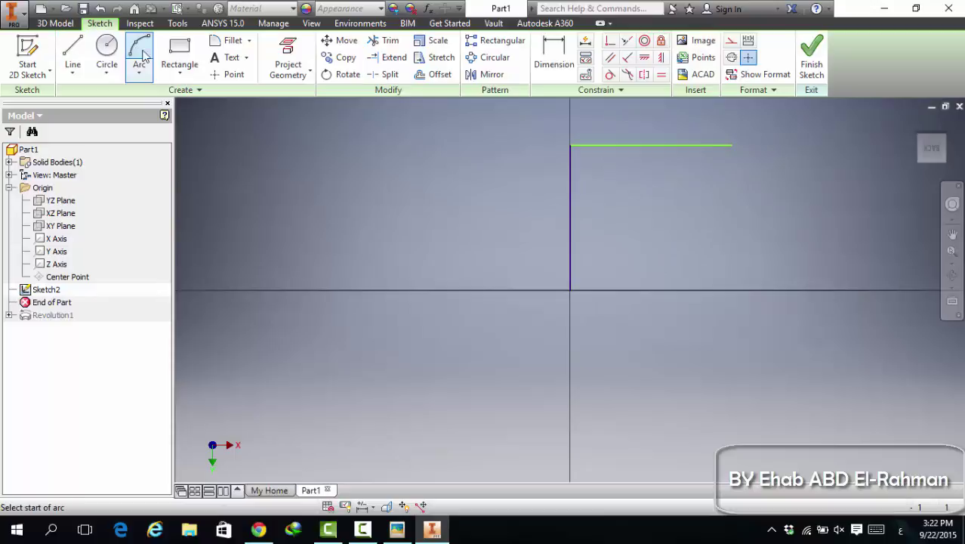
left_click(233, 42)
left_click(596, 145)
left_click(571, 168)
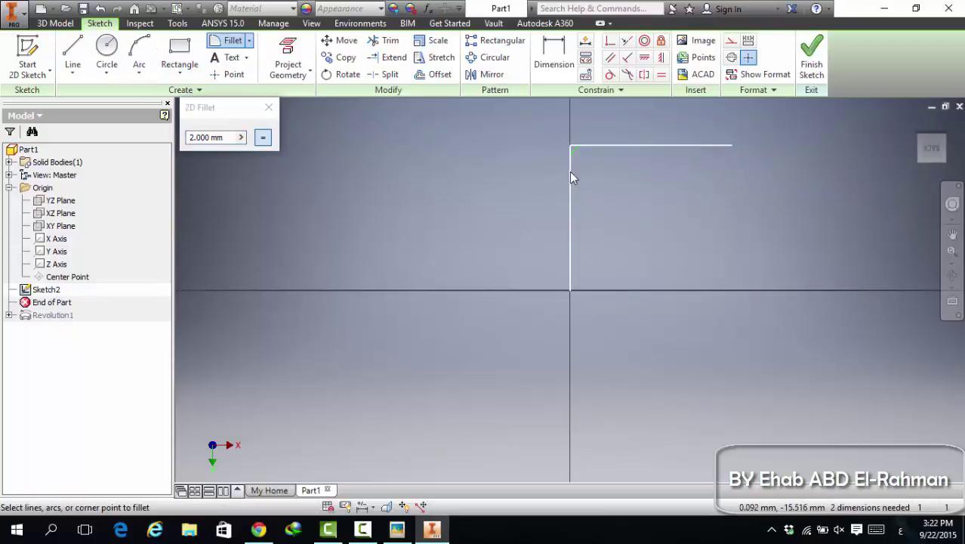
left_click(570, 171)
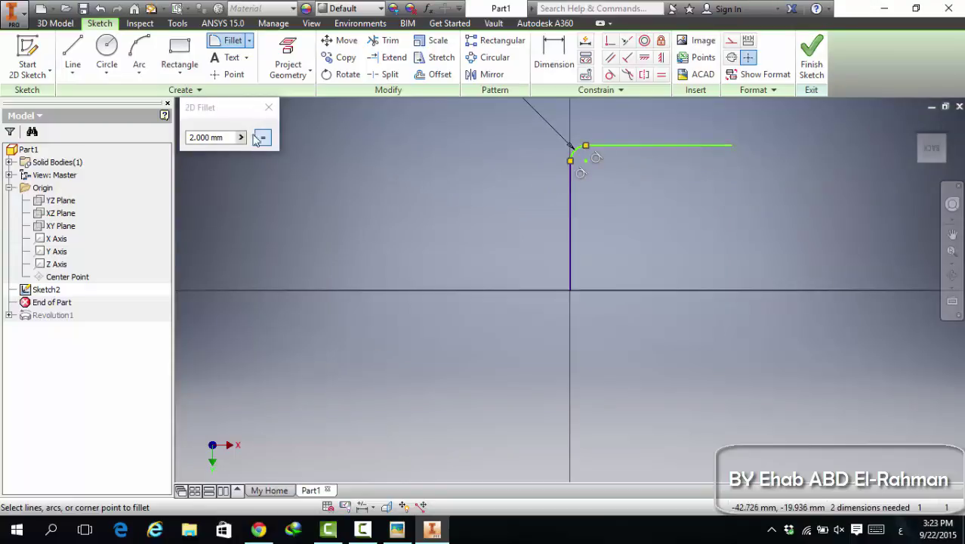
key("Escape")
Consult the elbow drawing in the PDF and set the corner fillet's radius to 65 mm
scroll(515, 155, "down", 5)
double_click(514, 141)
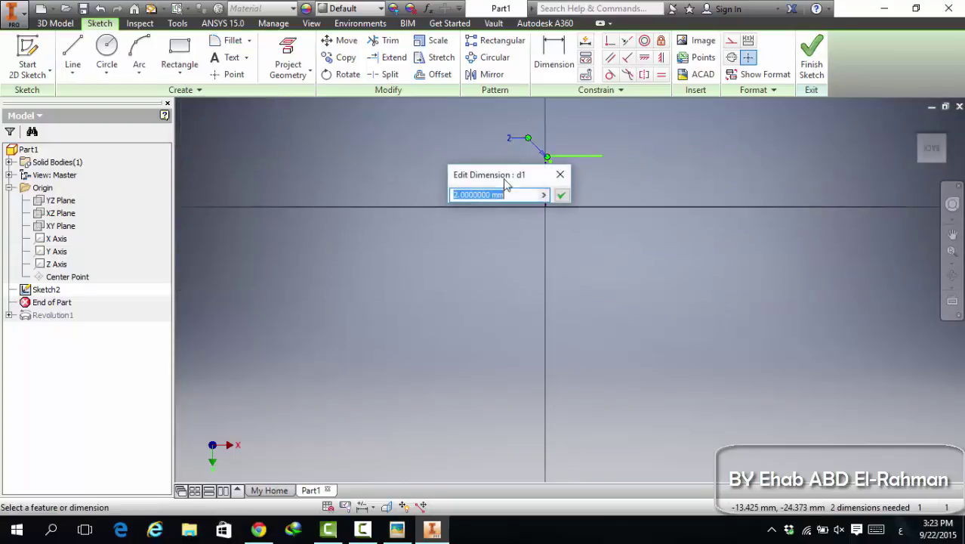
left_click(396, 531)
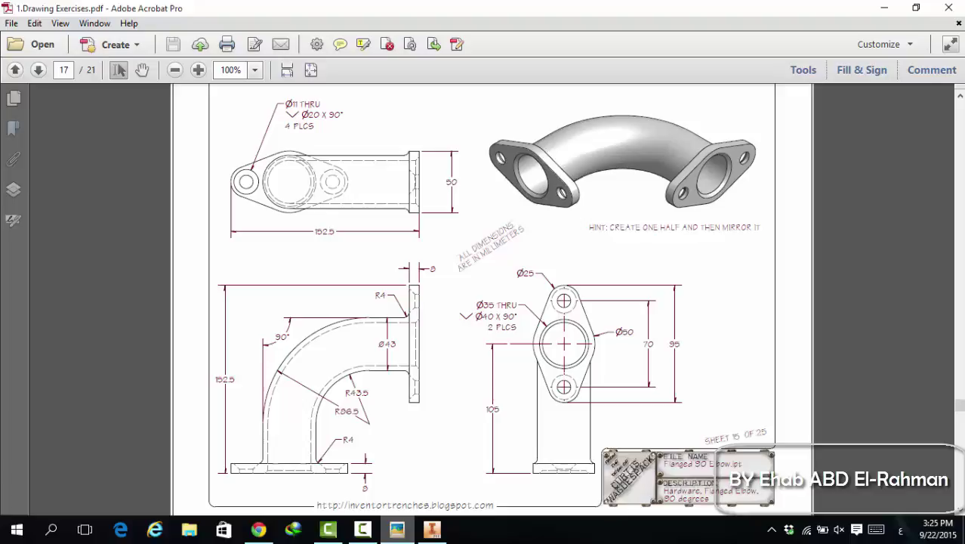
left_click(431, 528)
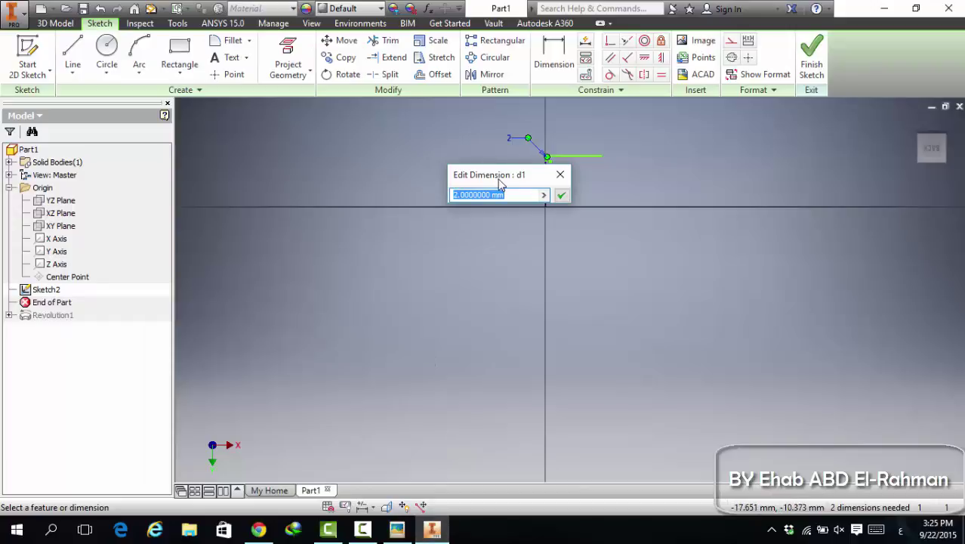
type("65")
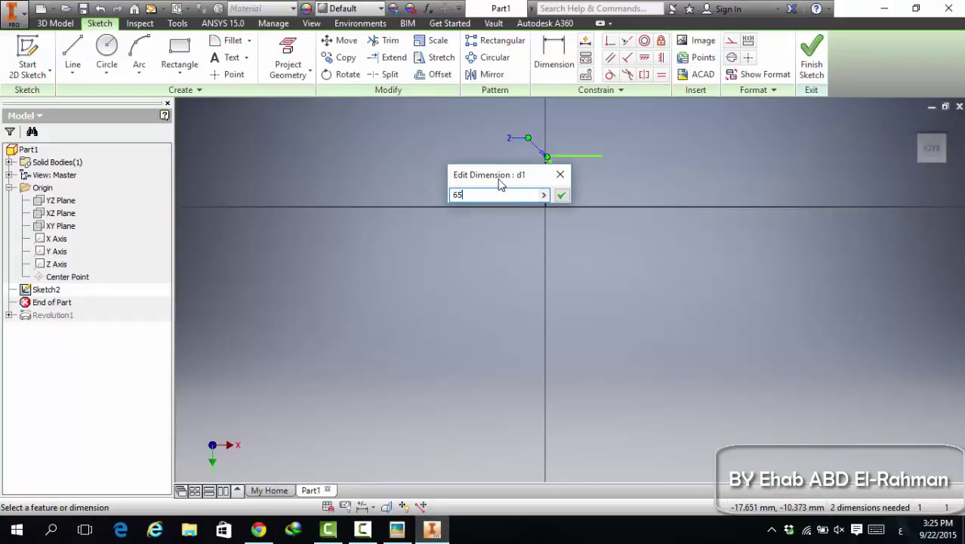
key("Return")
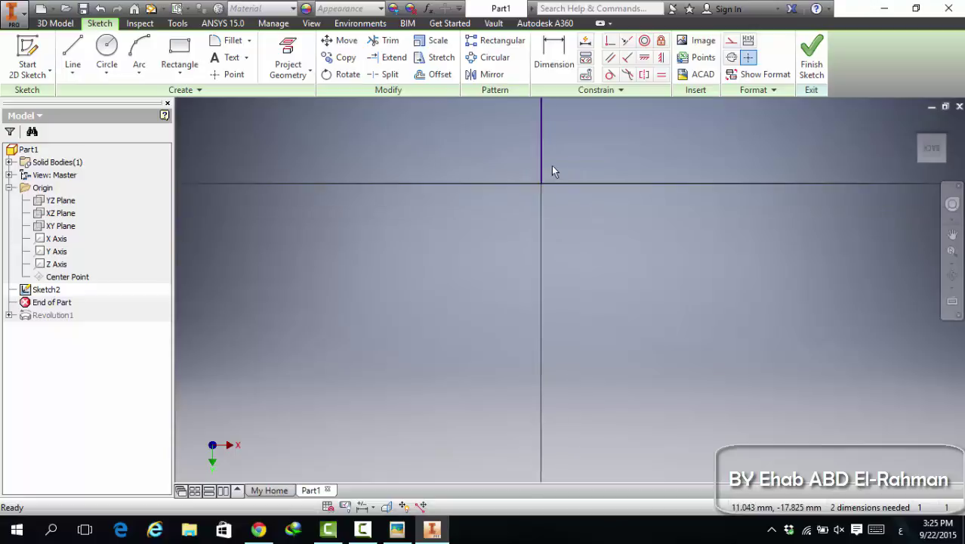
left_click(900, 146)
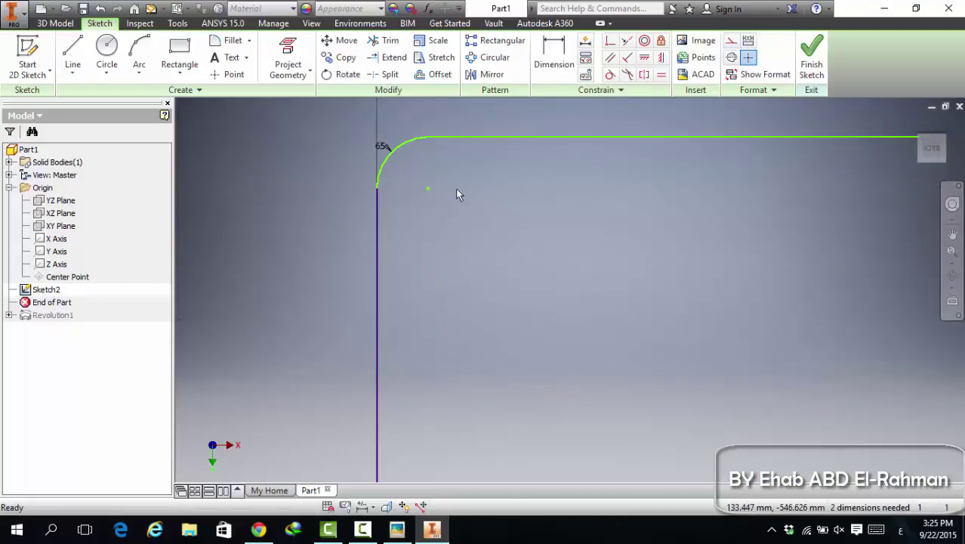
scroll(454, 161, "down", 5)
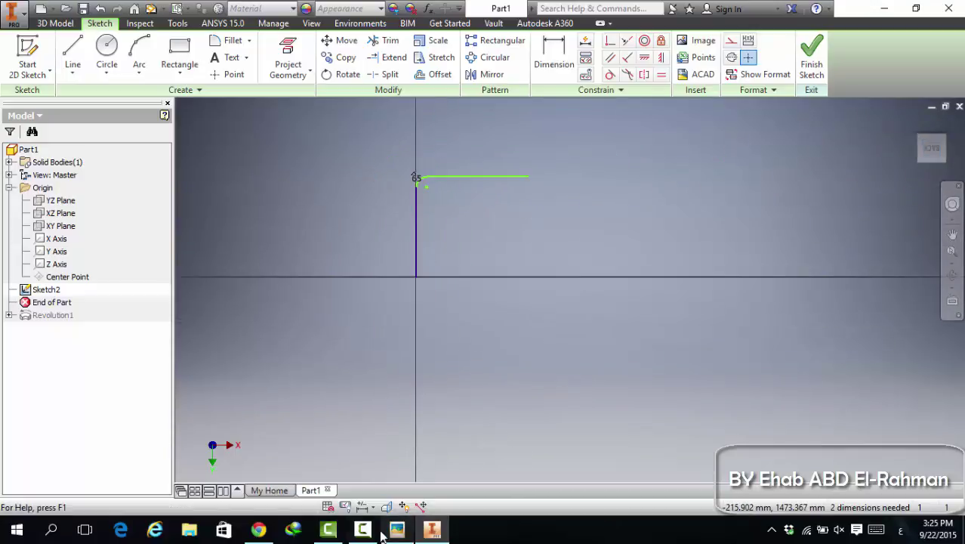
Recheck the elbow drawing and dimension the horizontal line's height above the origin as 105 mm
left_click(385, 532)
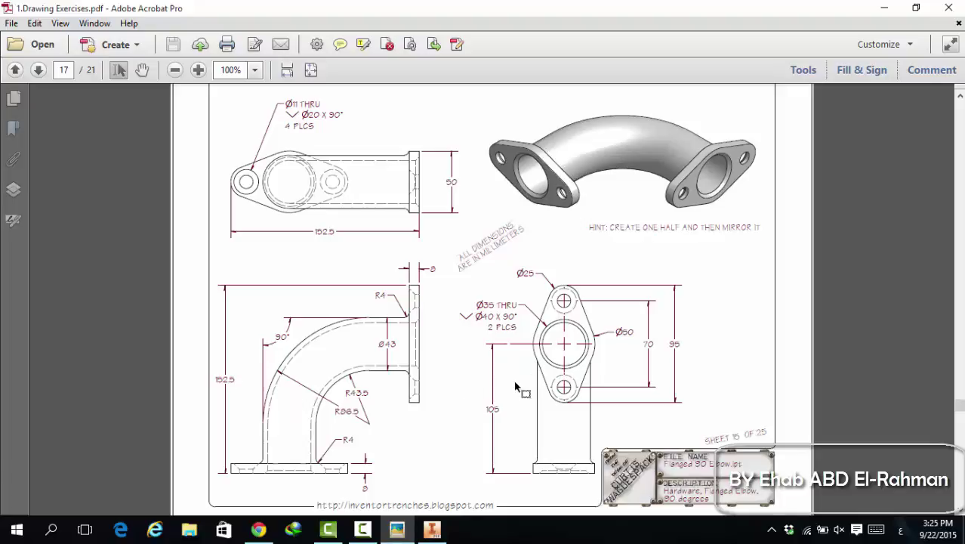
left_click(431, 529)
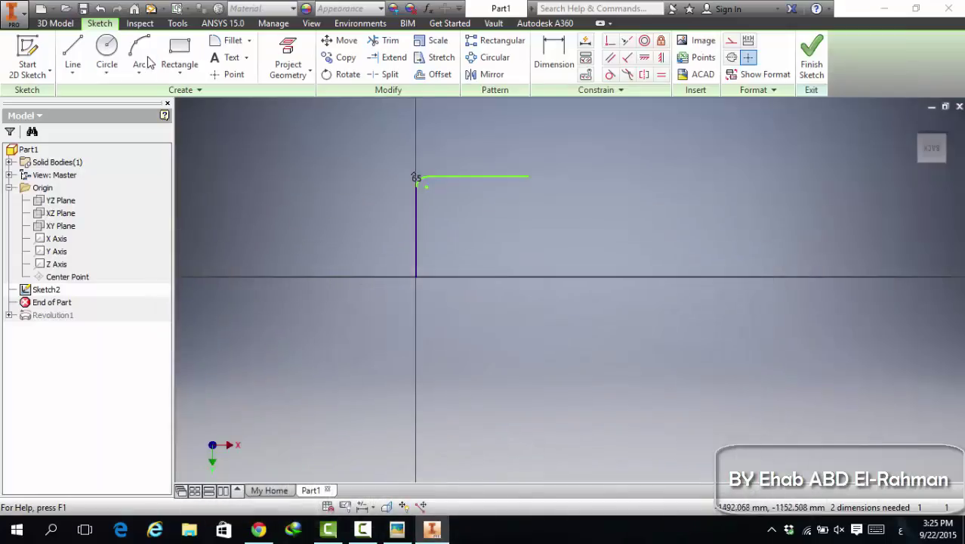
key("d")
left_click(469, 177)
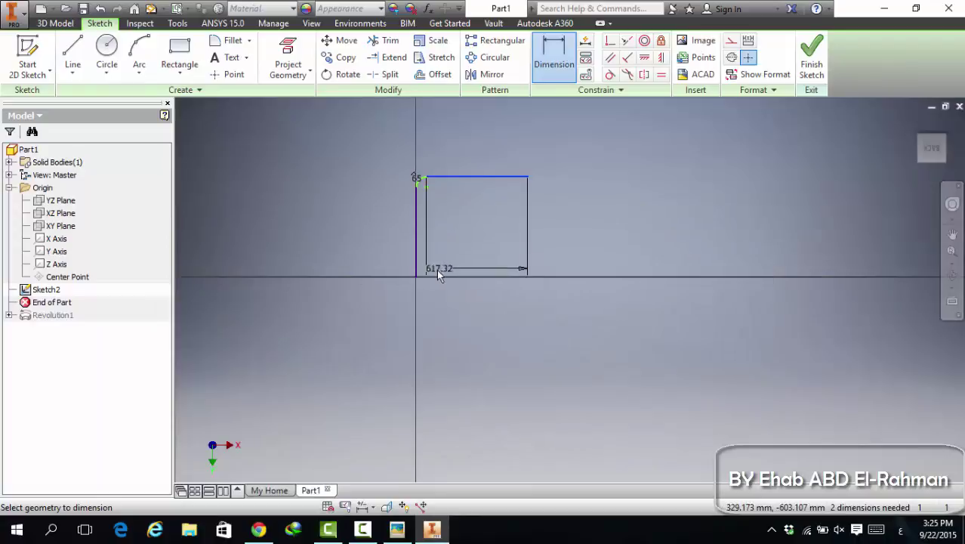
left_click(416, 227)
left_click(314, 229)
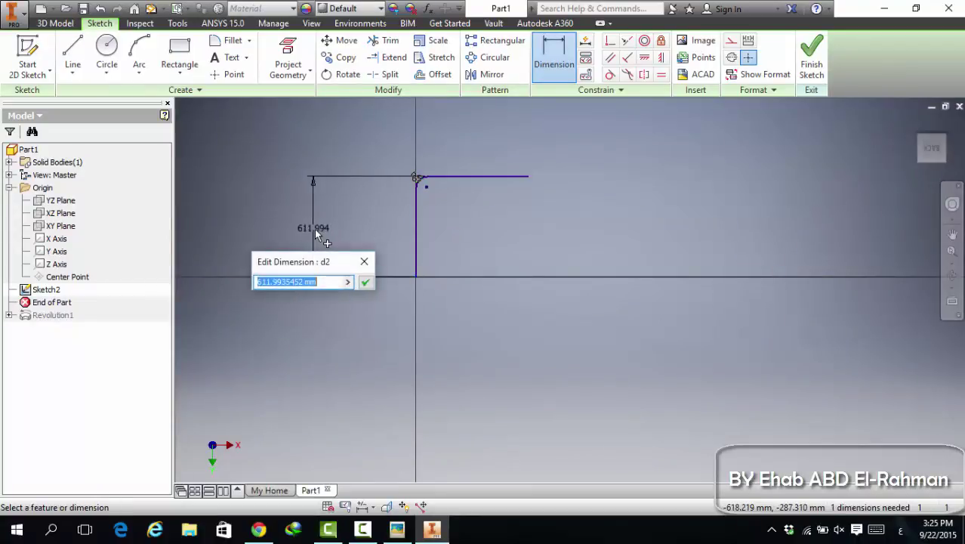
type("105")
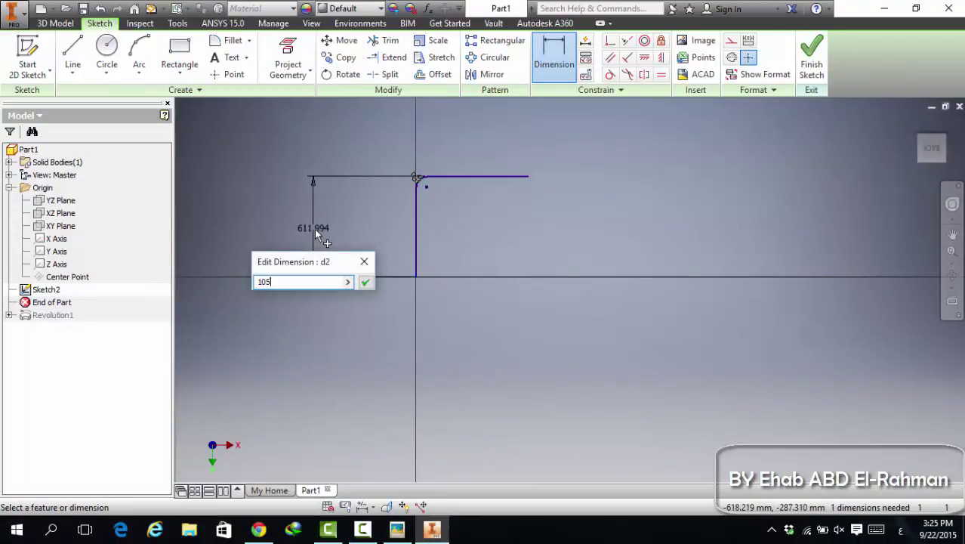
key("Return")
Dimension the horizontal distance from the origin to the free end of the upper line as 105 mm
scroll(563, 257, "up", 3)
middle_click_drag(416, 280, 543, 309)
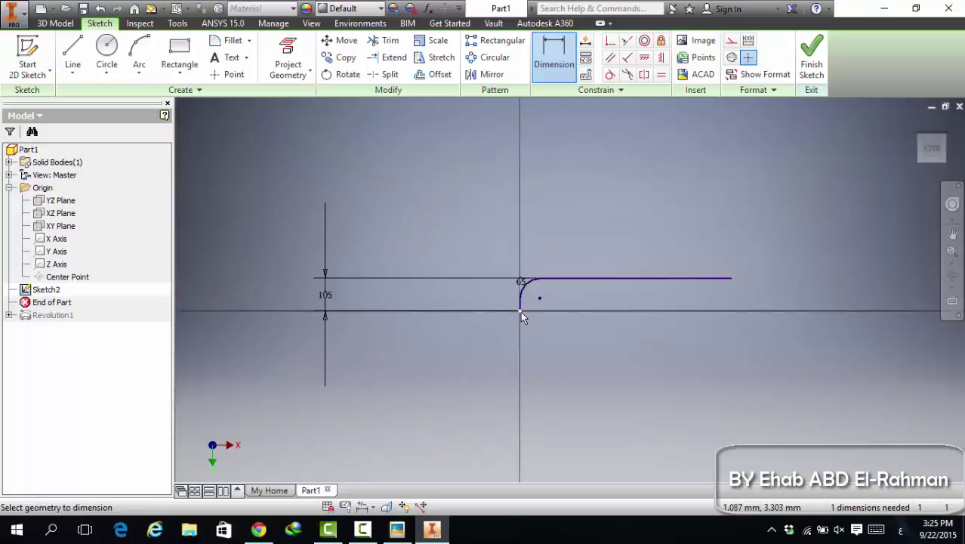
left_click(520, 310)
left_click(729, 278)
left_click(590, 205)
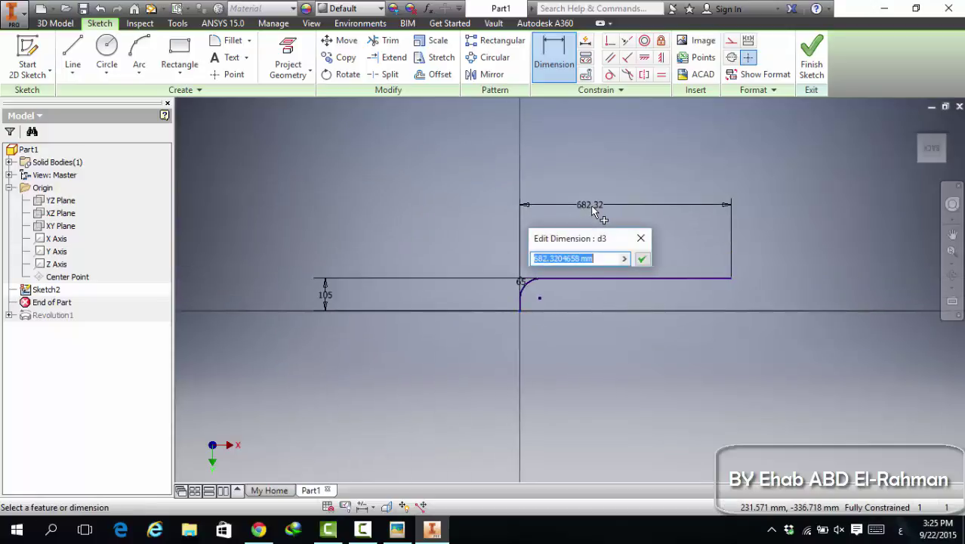
type("105")
key("Return")
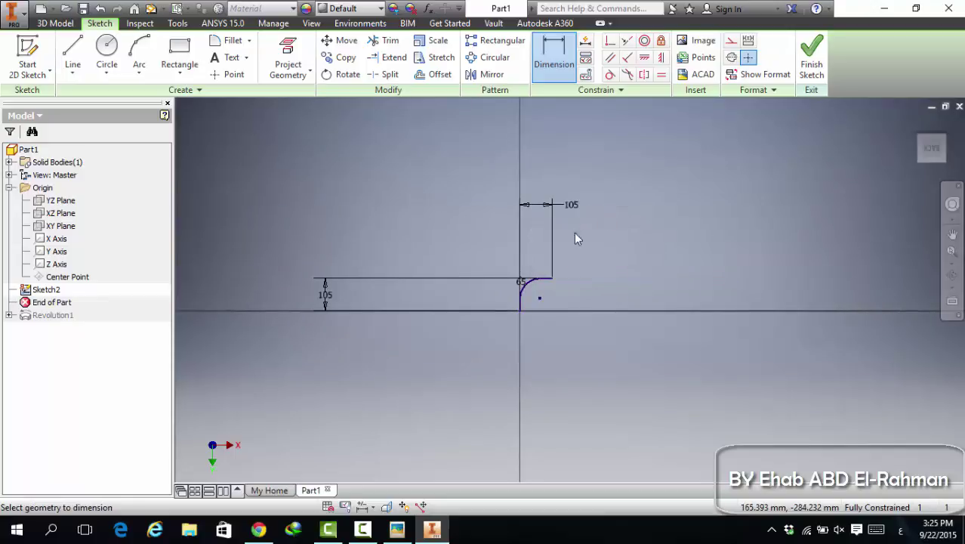
Move the two 105 mm dimensions closer to the elbow path and finish the sketch
key("Escape")
scroll(516, 311, "up", 5)
scroll(545, 287, "down", 5)
middle_click_drag(545, 288, 574, 268)
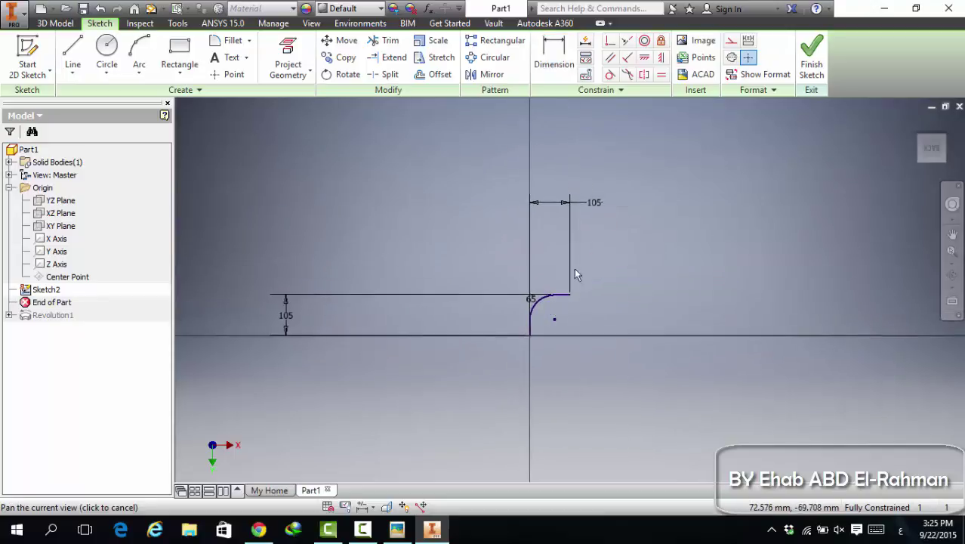
mouse_move(594, 202)
left_mouse_down()
mouse_move(559, 238)
mouse_move(557, 269)
left_mouse_up()
left_click(291, 325)
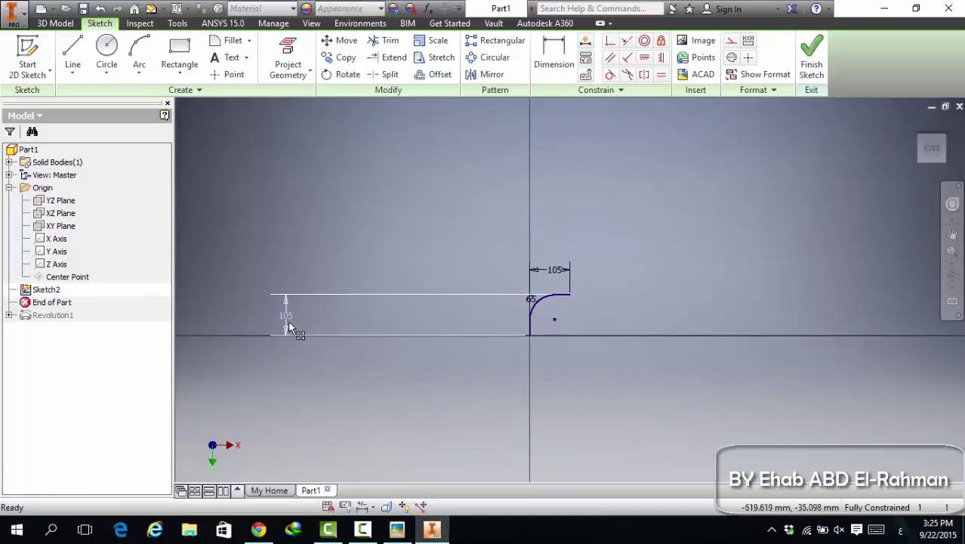
left_click_drag(287, 324, 504, 328)
scroll(573, 338, "down", 3)
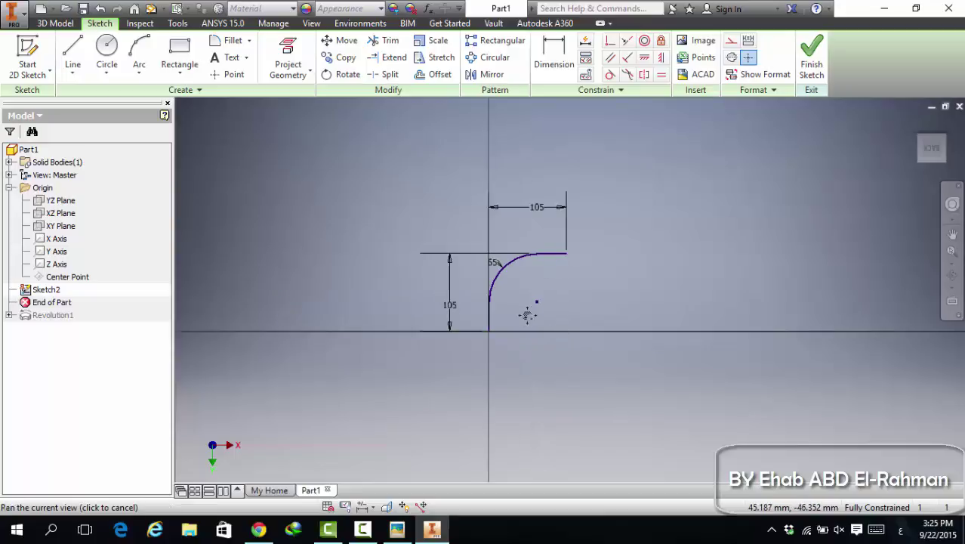
middle_click_drag(500, 325, 498, 359)
scroll(501, 355, "down", 3)
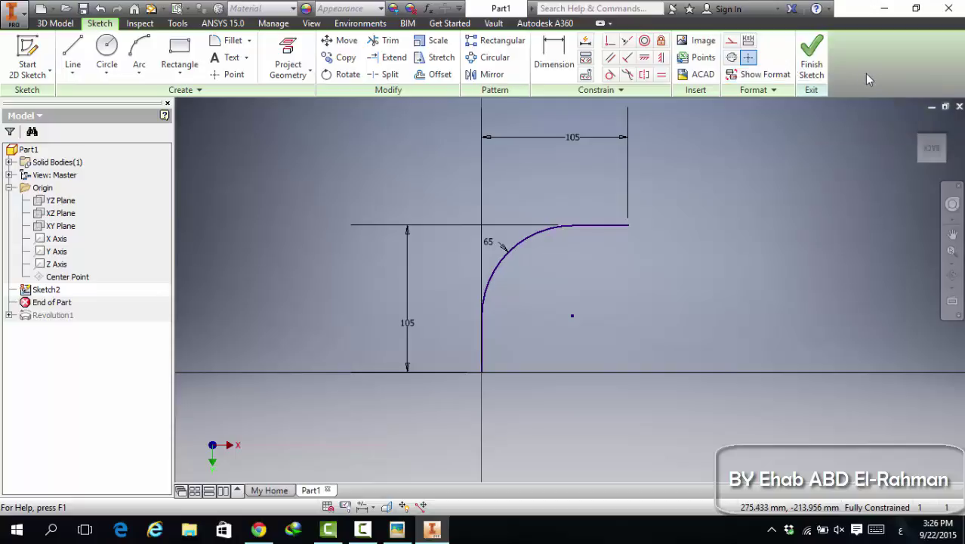
left_click(812, 64)
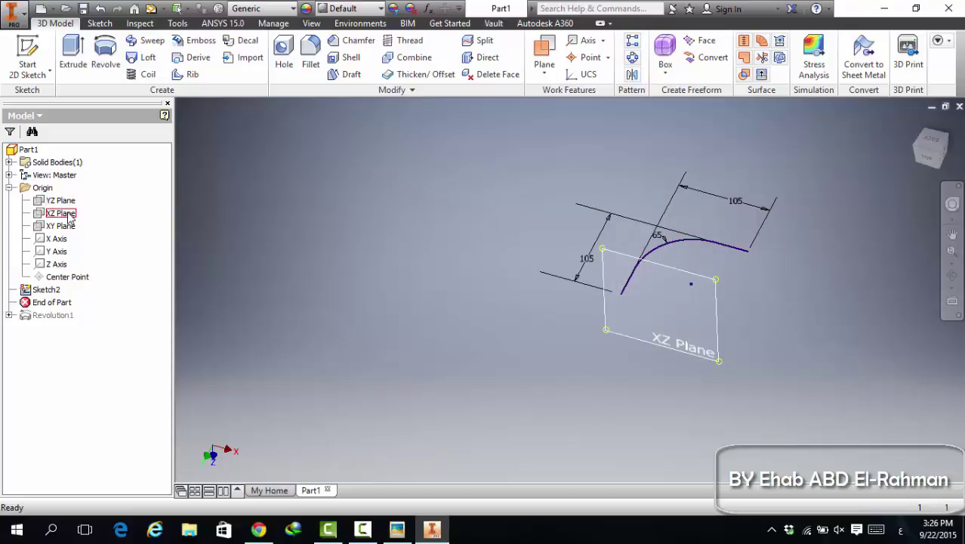
Start a sketch on the XZ plane and draw two concentric circles centred on the origin, the inner about 55 mm in diameter
left_click(60, 213)
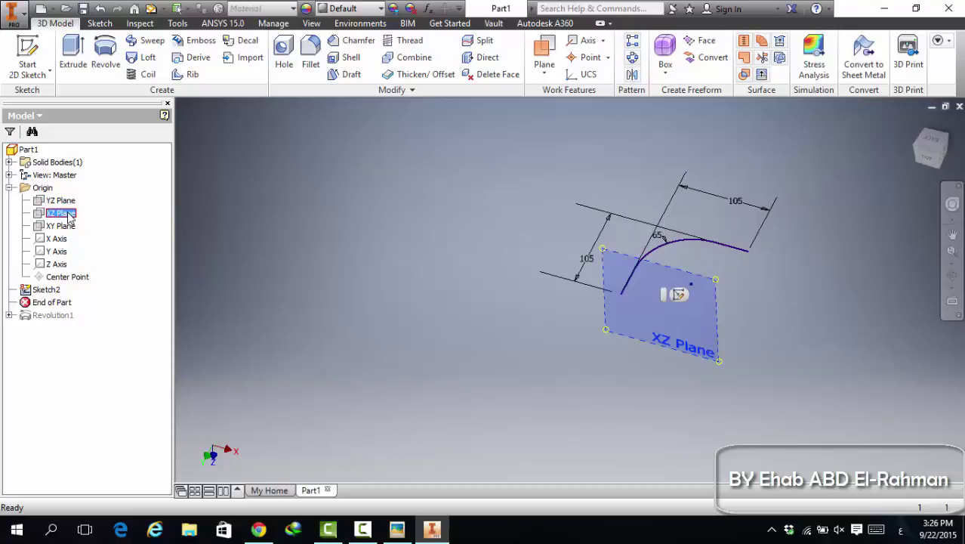
left_click(677, 294)
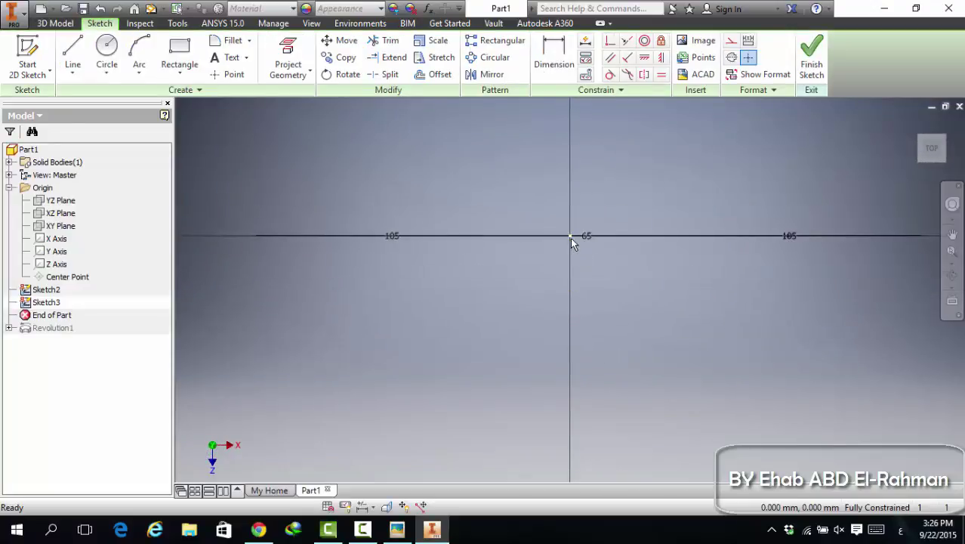
mouse_move(570, 237)
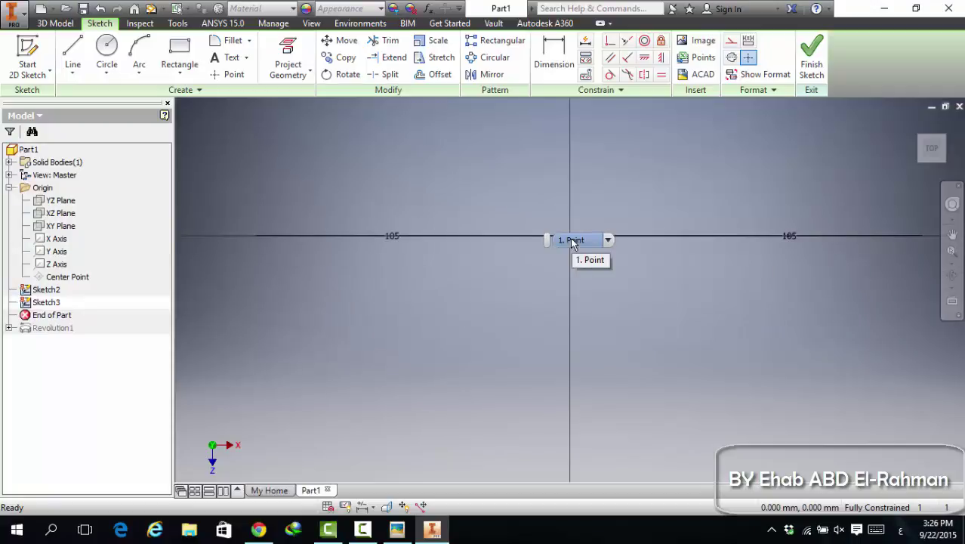
key("c")
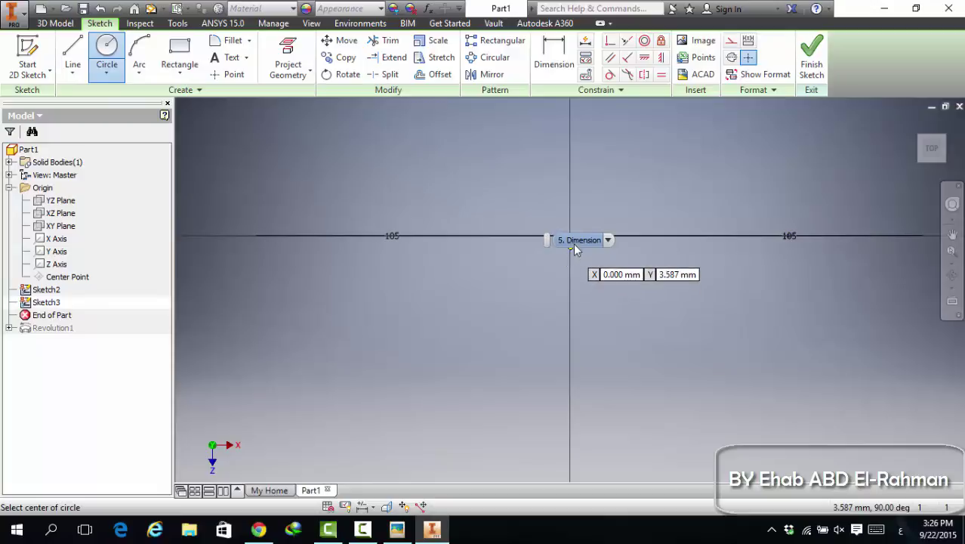
scroll(597, 231, "up", 3)
scroll(612, 227, "down", 3)
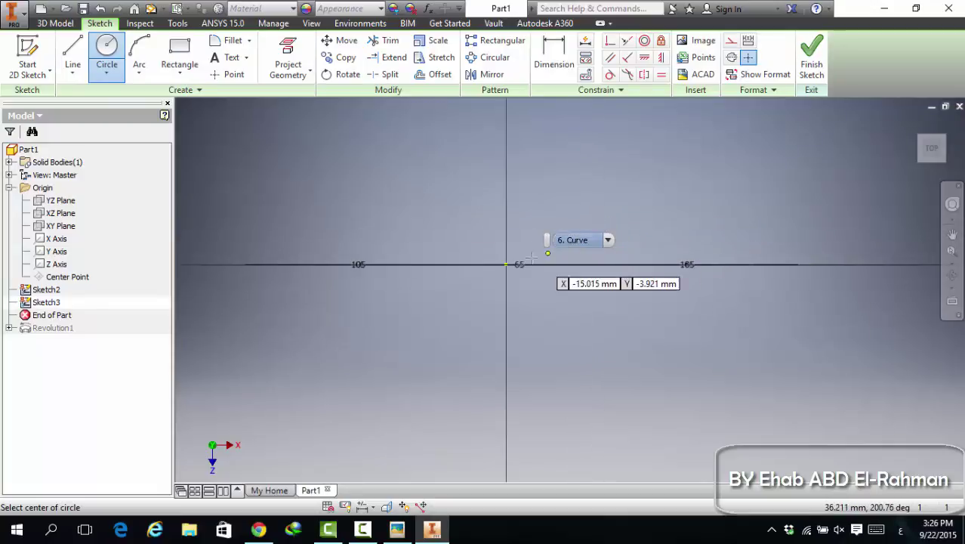
left_click(506, 264)
left_click(530, 190)
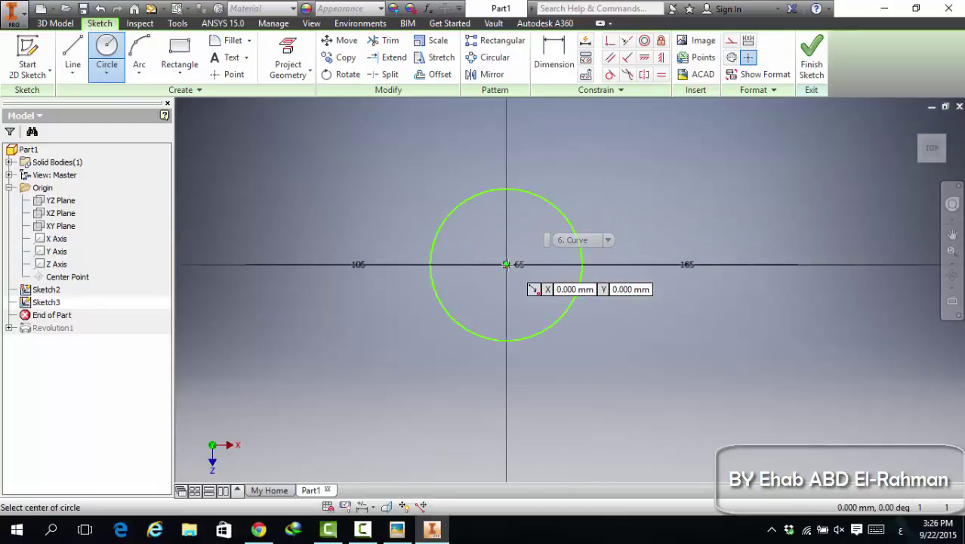
left_click(506, 264)
left_click(539, 168)
Consult the PDF drawing for the pipe diameter and dimension the inner circle's diameter as 43 mm
key("d")
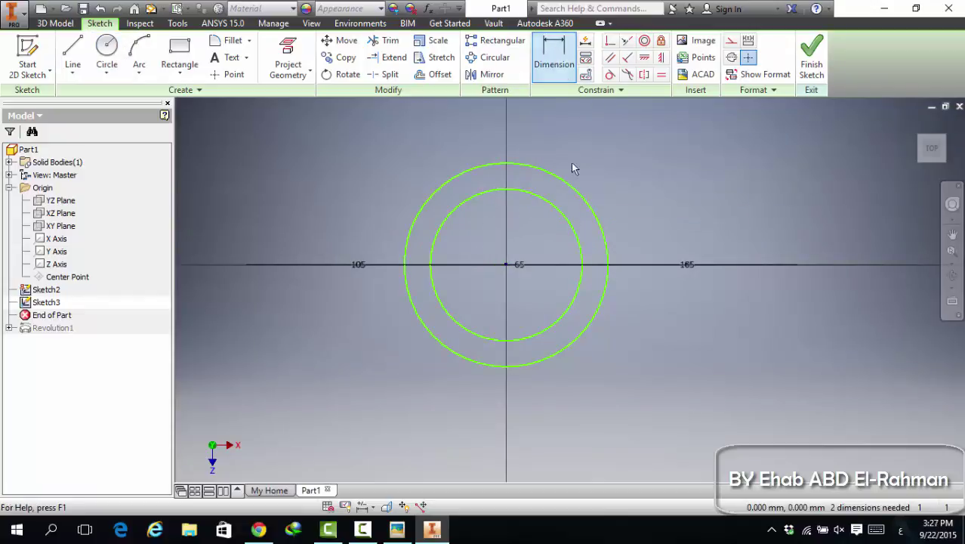
left_click(571, 305)
left_click(631, 363)
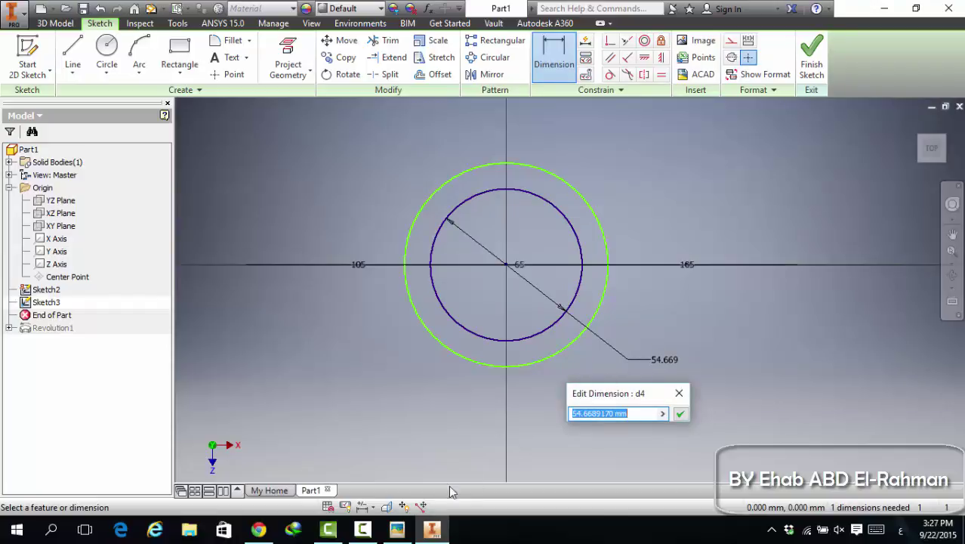
left_click(398, 527)
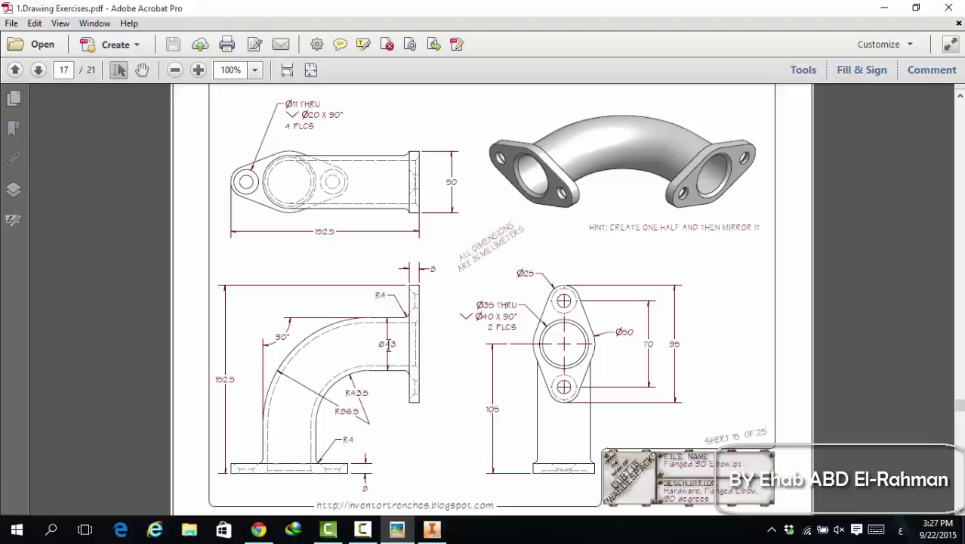
left_click(885, 7)
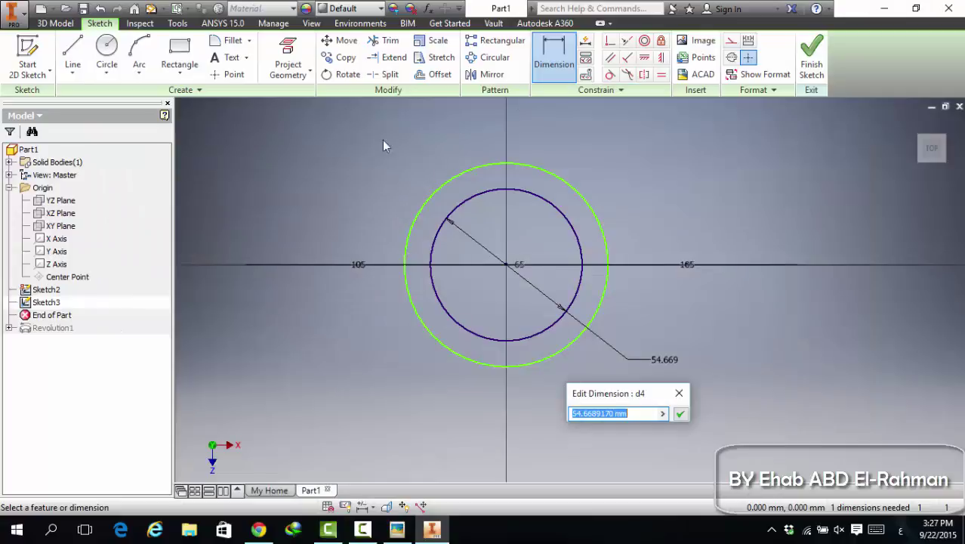
type("43")
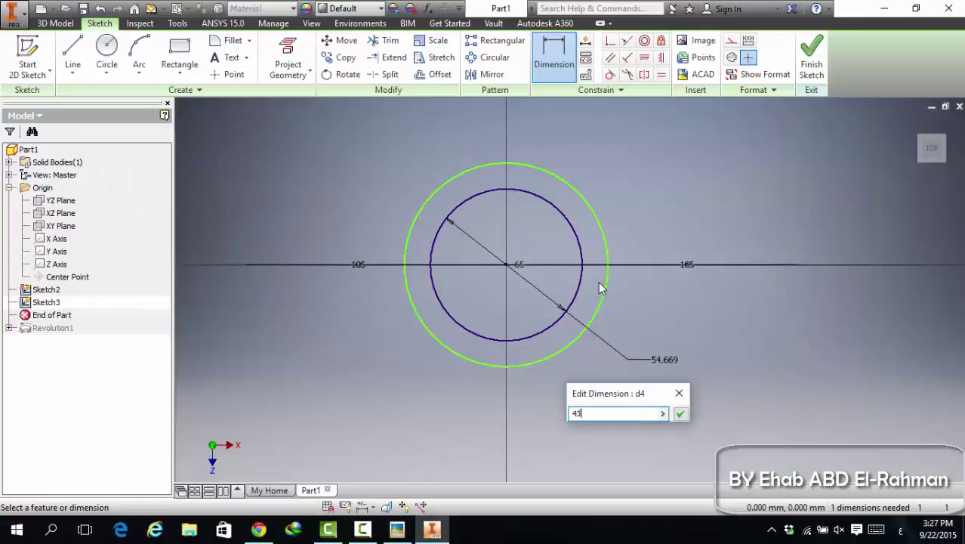
key("Return")
key("Escape")
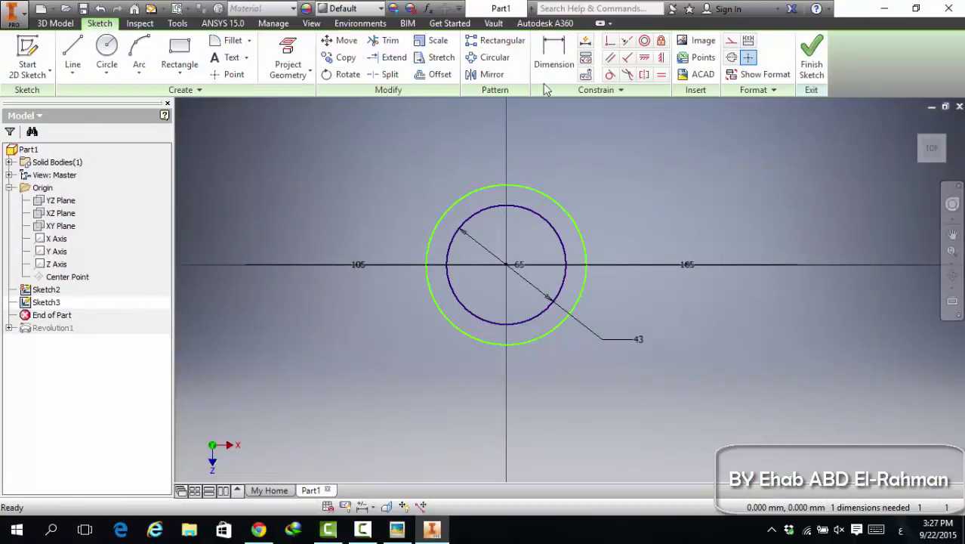
Recheck the PDF drawing, dimension the outer circle's diameter as 46 mm and finish the sketch
left_click(549, 70)
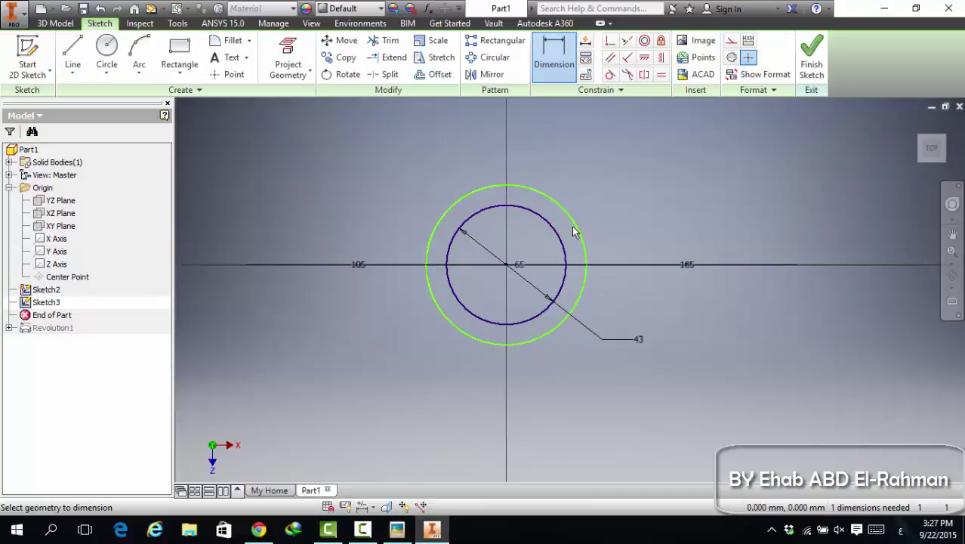
left_click(586, 268)
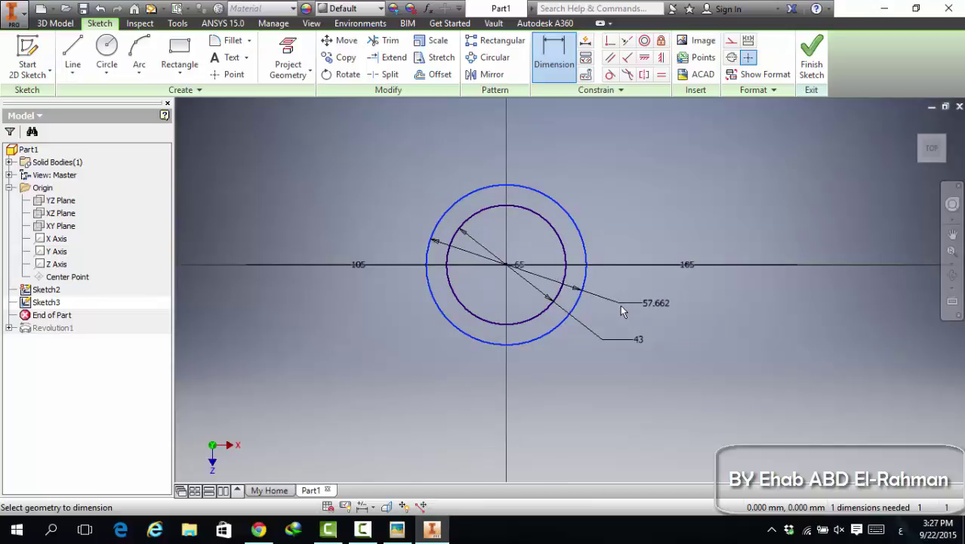
left_click(620, 305)
left_click(396, 531)
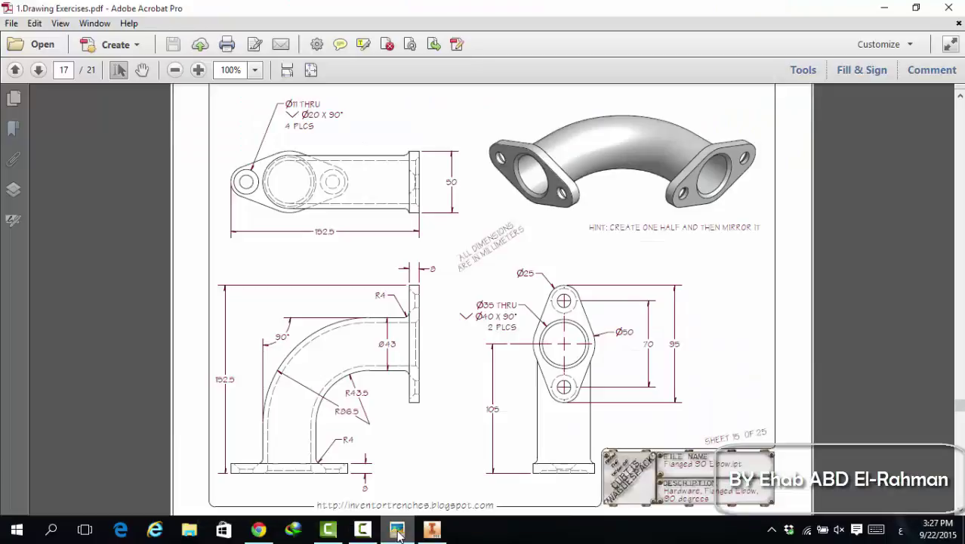
left_click(398, 533)
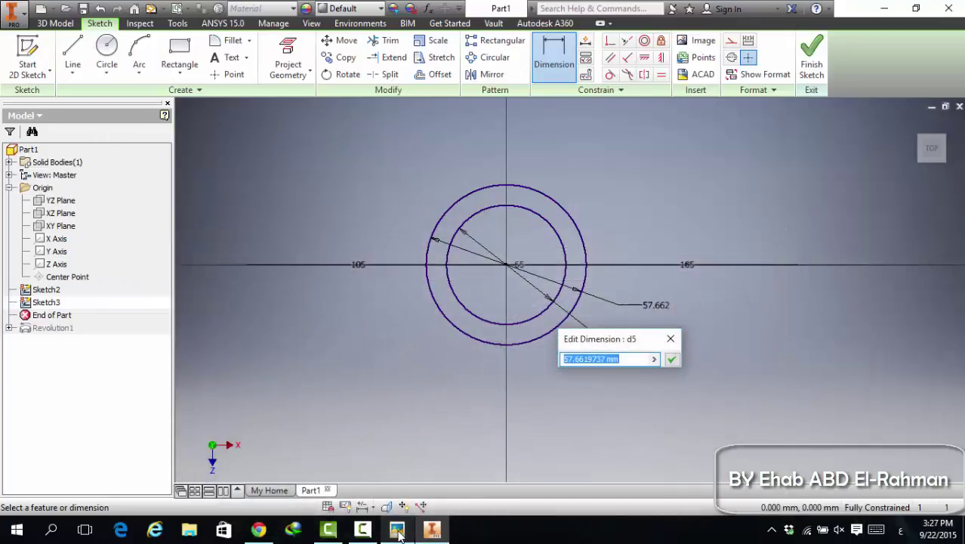
left_click(398, 531)
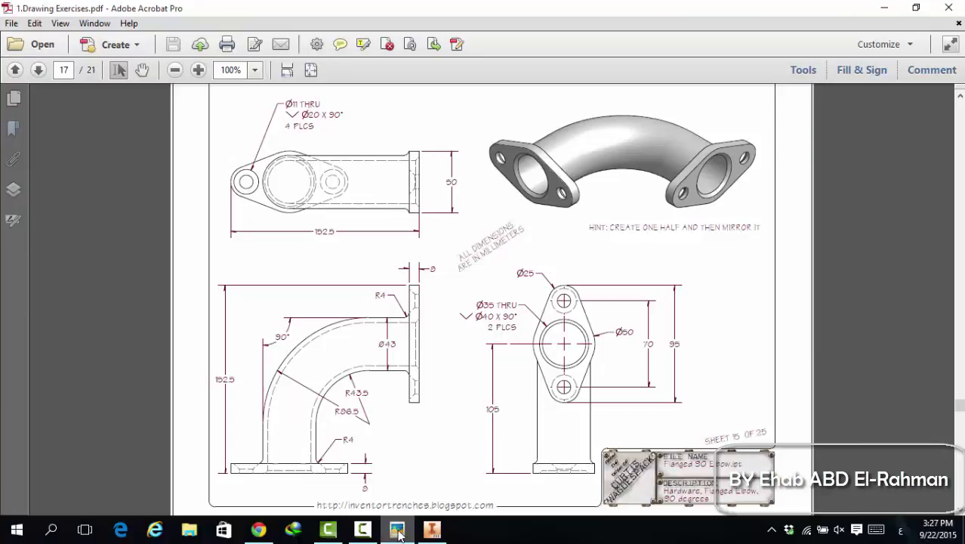
left_click(398, 532)
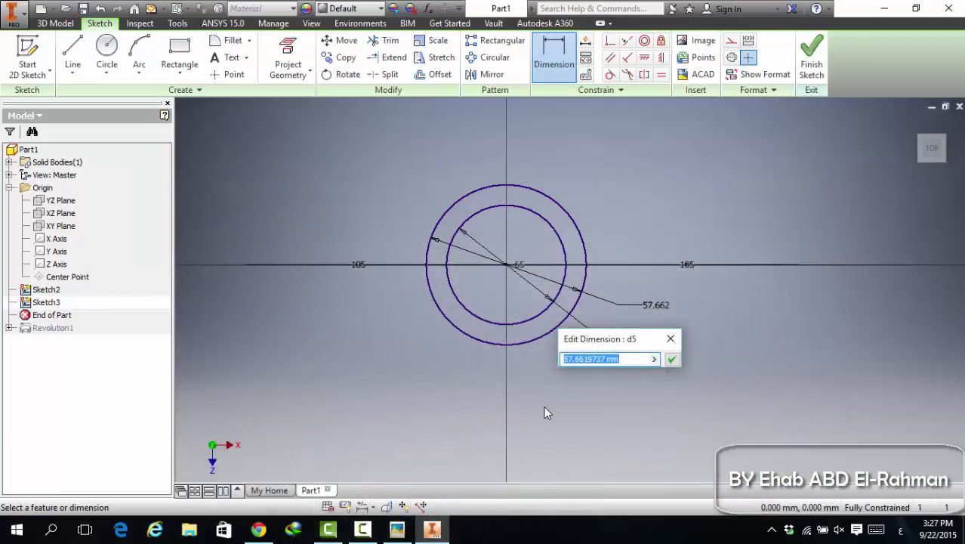
type("46")
key("Return")
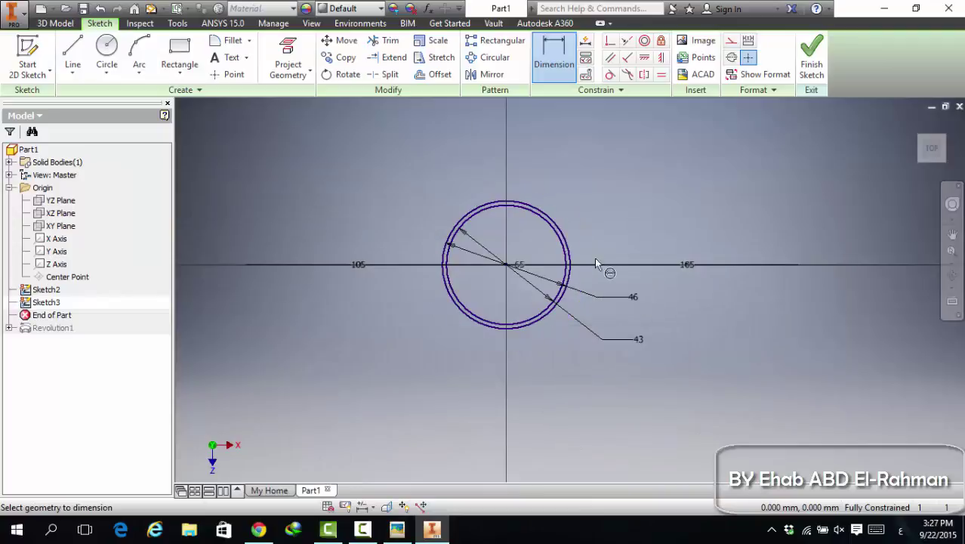
scroll(532, 275, "up", 5)
scroll(581, 308, "down", 5)
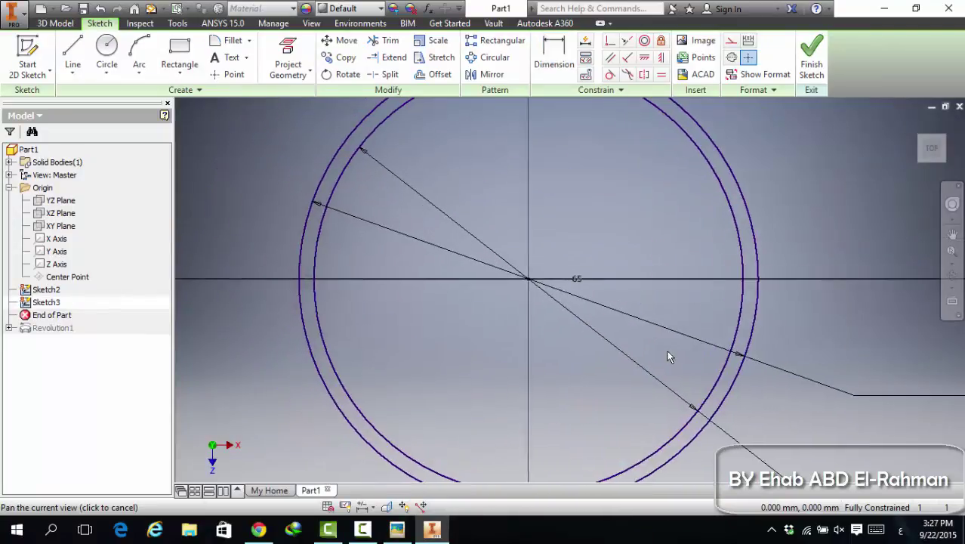
right_click_drag(660, 343, 687, 296)
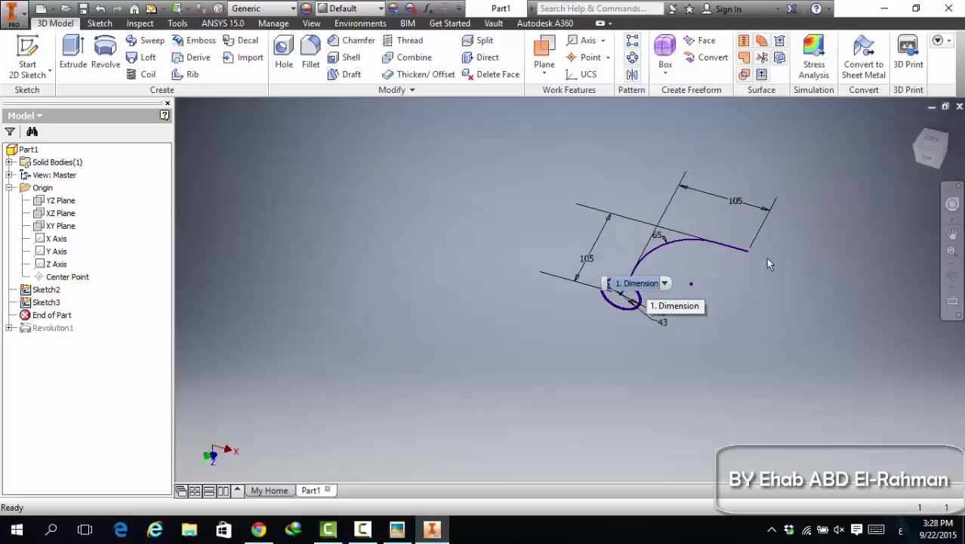
Sweep the ring between the two circles along the elbow path as a new solid, with path orientation and zero taper and twist
scroll(712, 263, "up", 4)
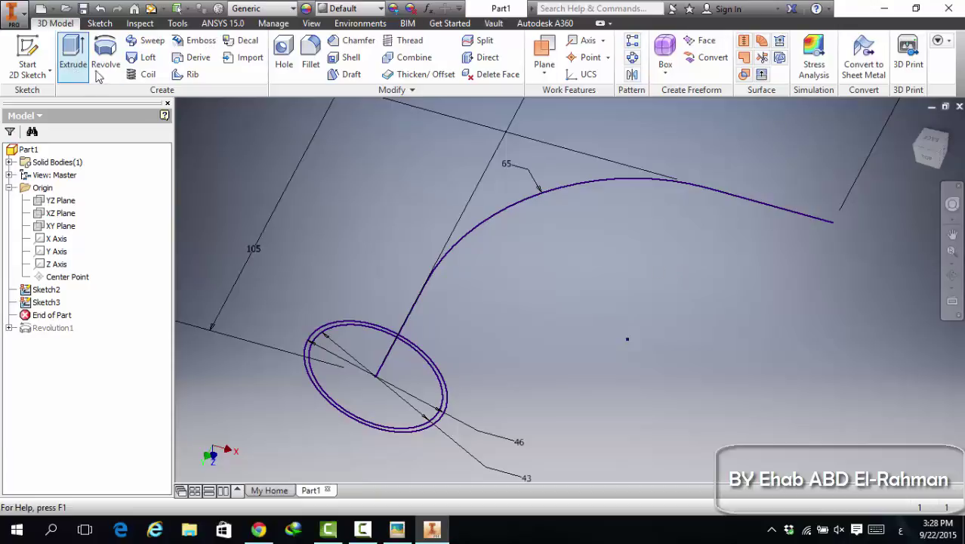
left_click(152, 43)
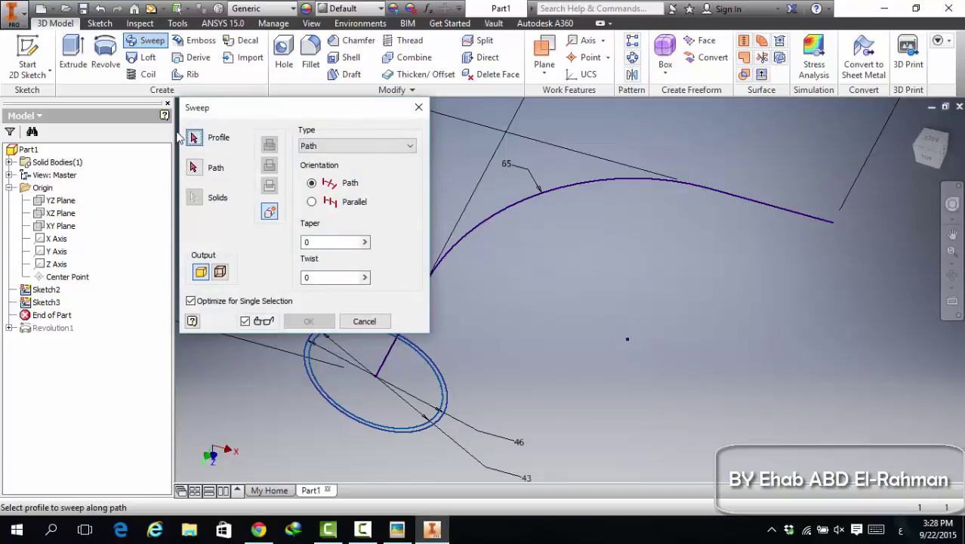
scroll(444, 394, "up", 5)
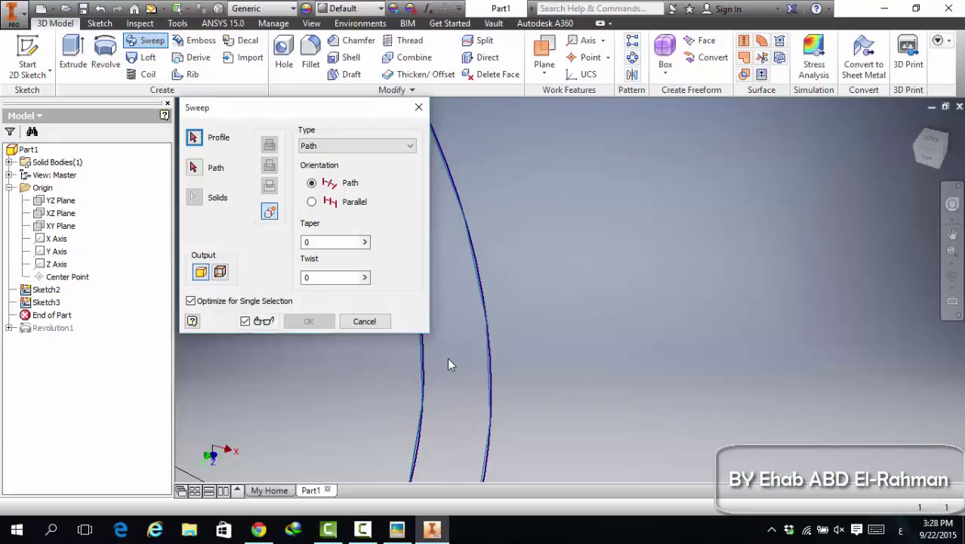
left_click(448, 364)
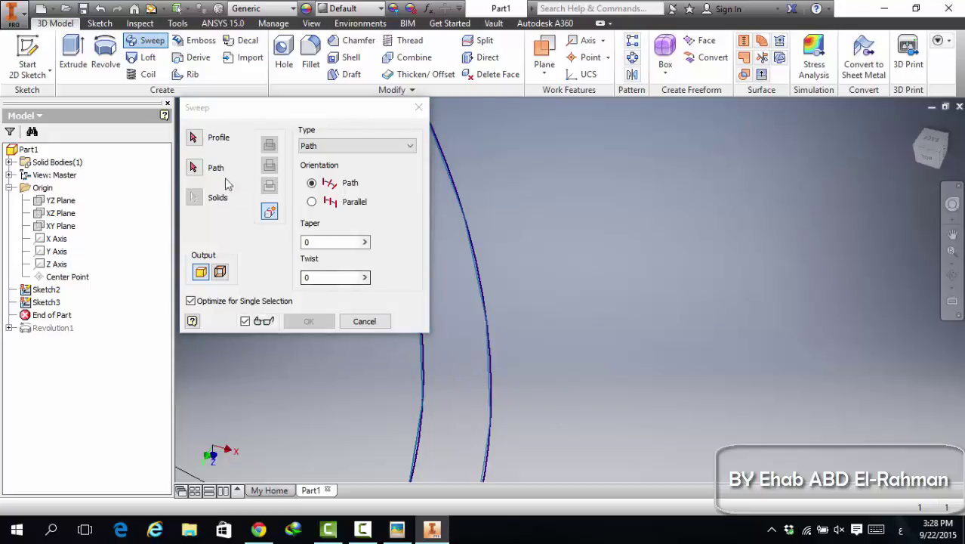
left_click(193, 138)
left_click(456, 339)
left_click(480, 367)
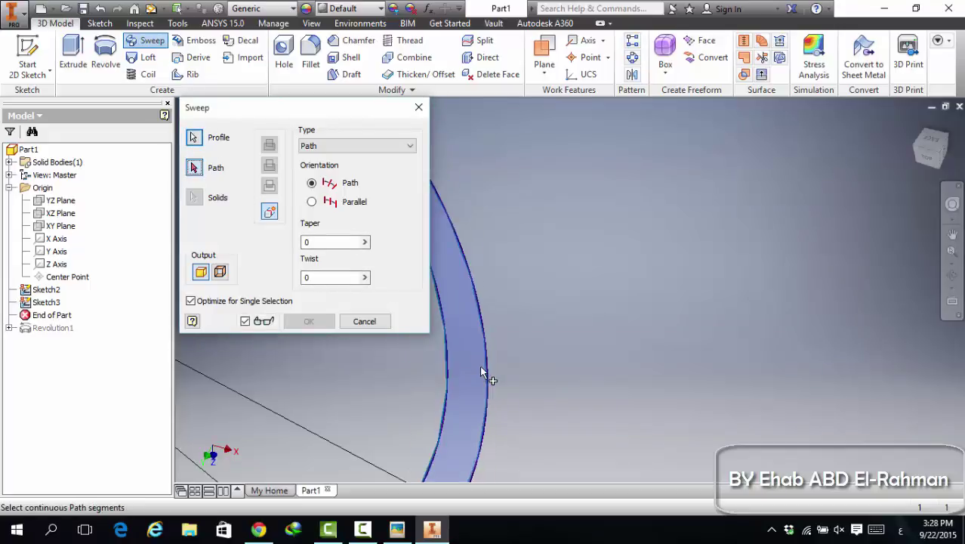
scroll(485, 361, "down", 5)
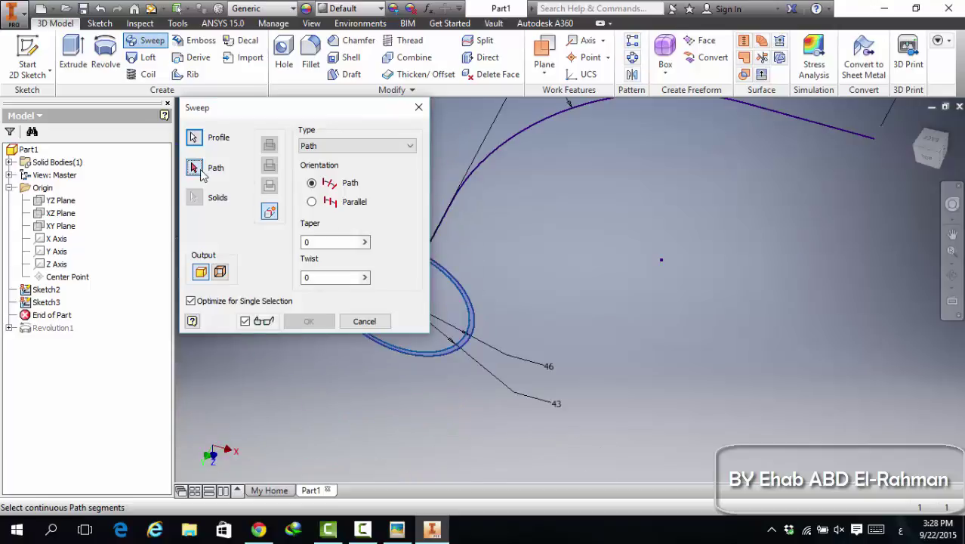
left_click(476, 165)
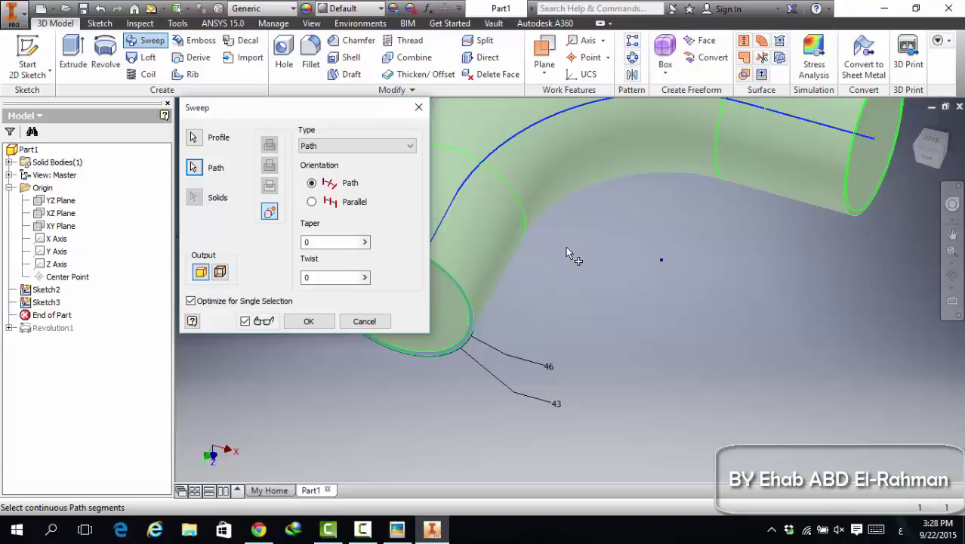
left_click(308, 321)
scroll(507, 313, "down", 3)
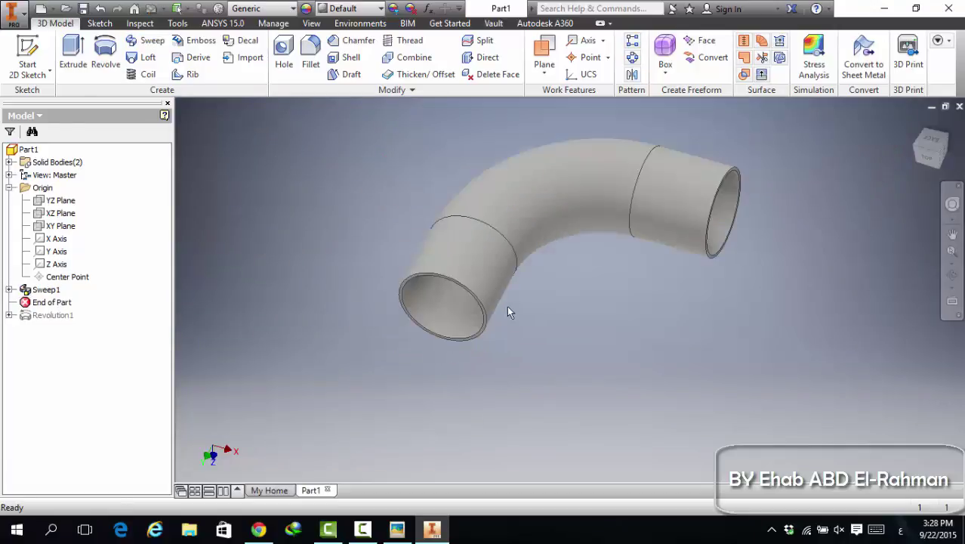
middle_click_drag(507, 312, 494, 348)
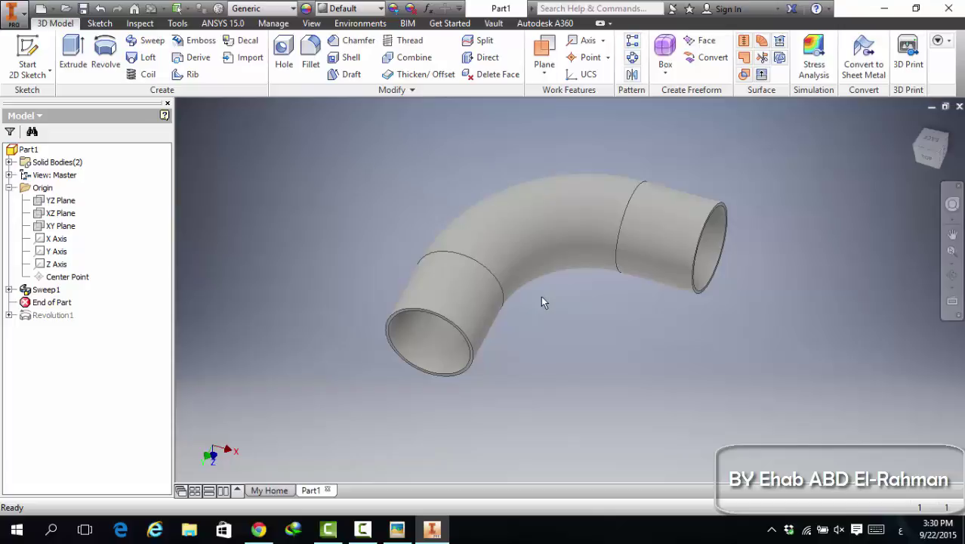
left_click(362, 529)
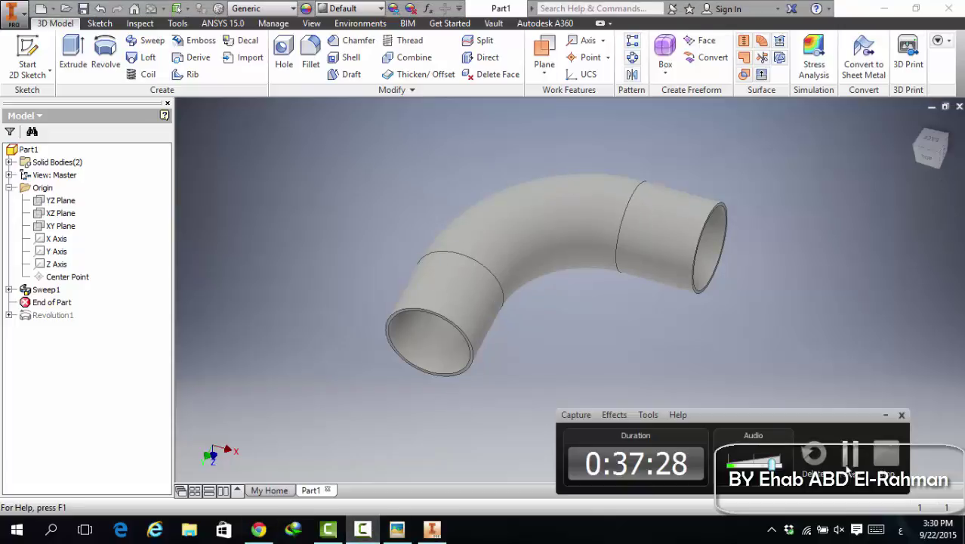
left_click(847, 465)
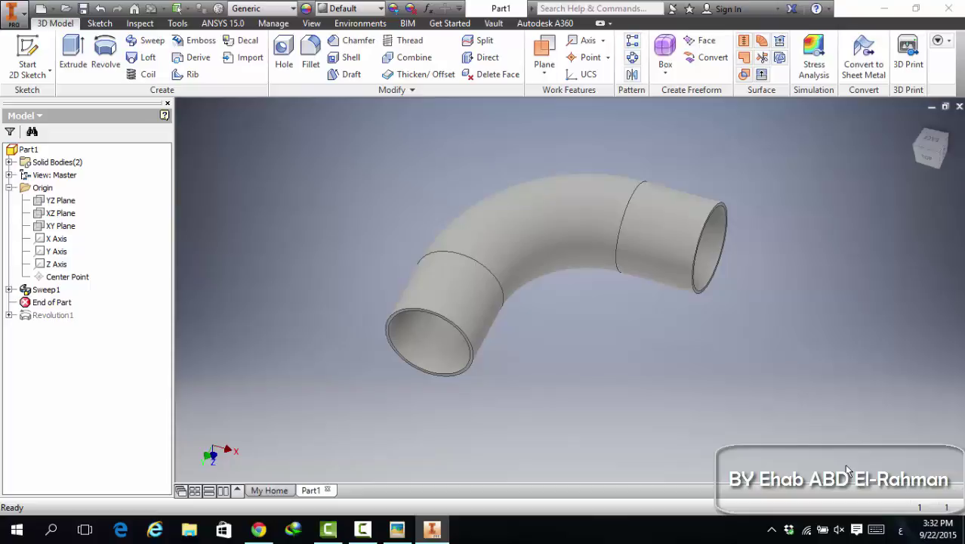
Start a new sketch on the ring-shaped end face of the pipe at the origin
scroll(312, 300, "up", 5)
middle_click_drag(558, 373, 468, 259)
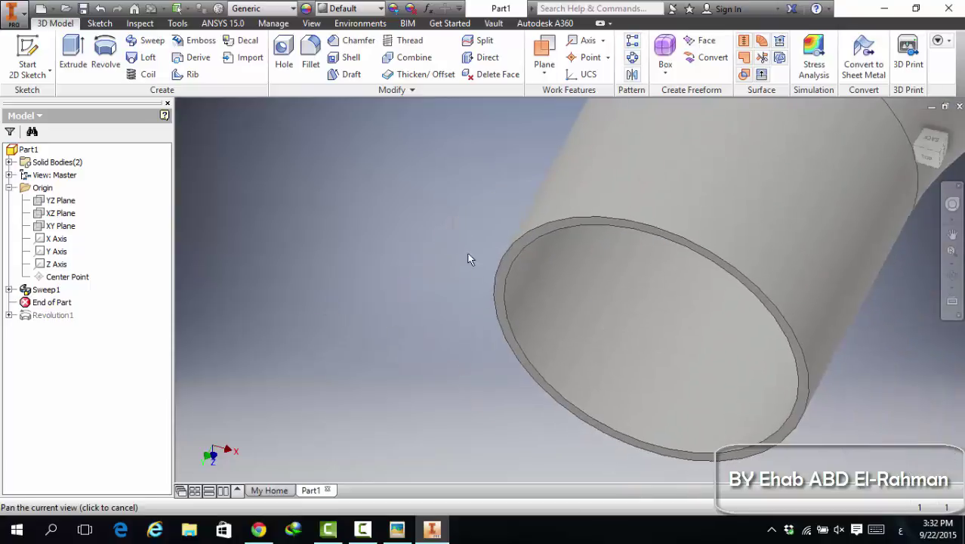
left_click(506, 277)
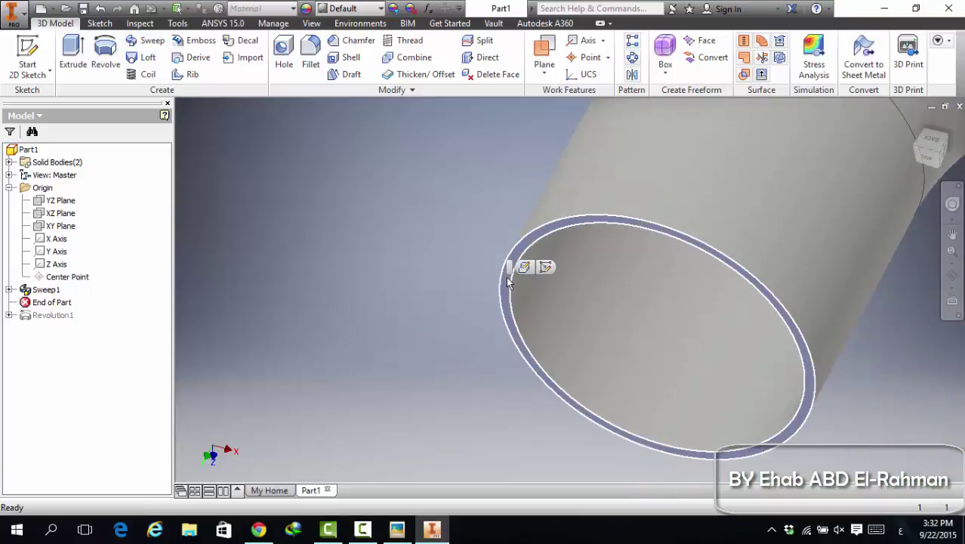
left_click(546, 268)
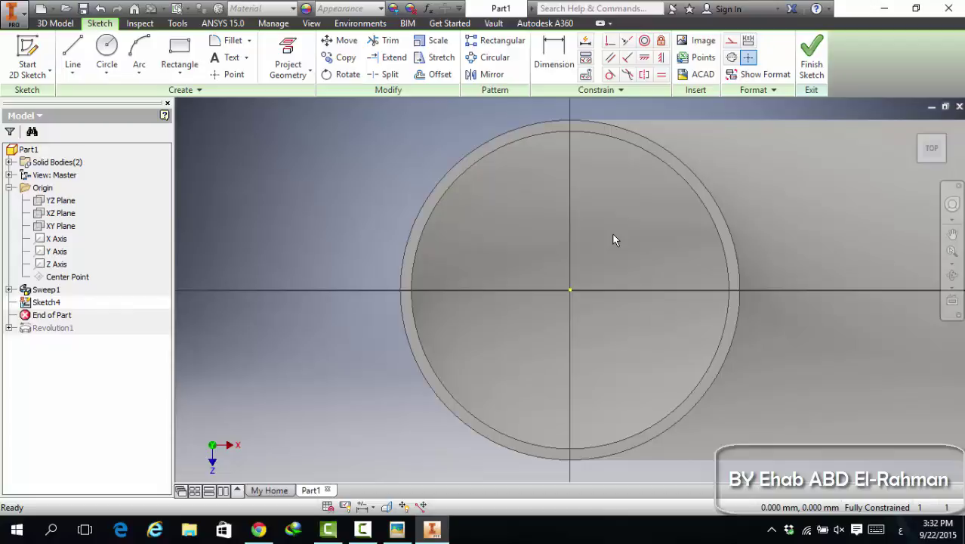
Consult the PDF drawing for the shape and dimensions of the elbow's end flange
scroll(527, 251, "down", 5)
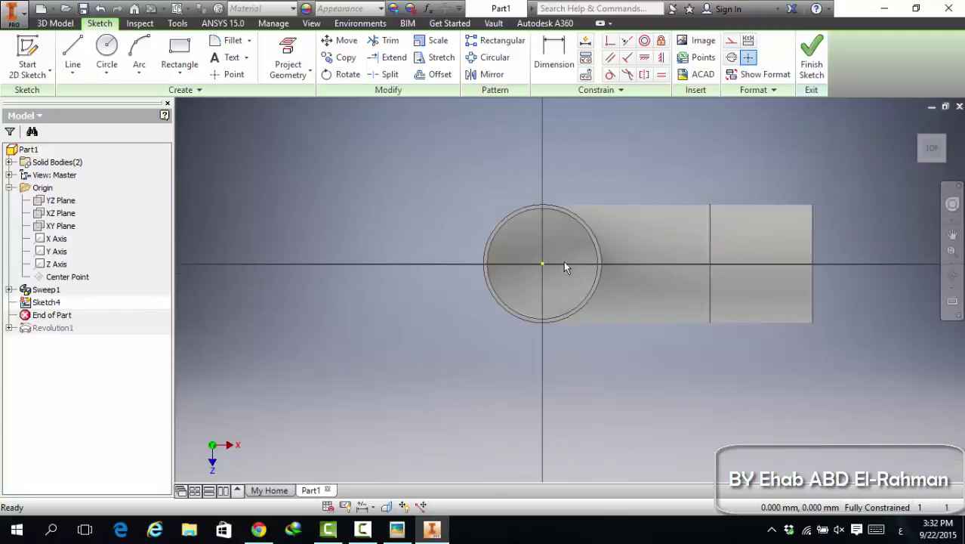
left_click(107, 54)
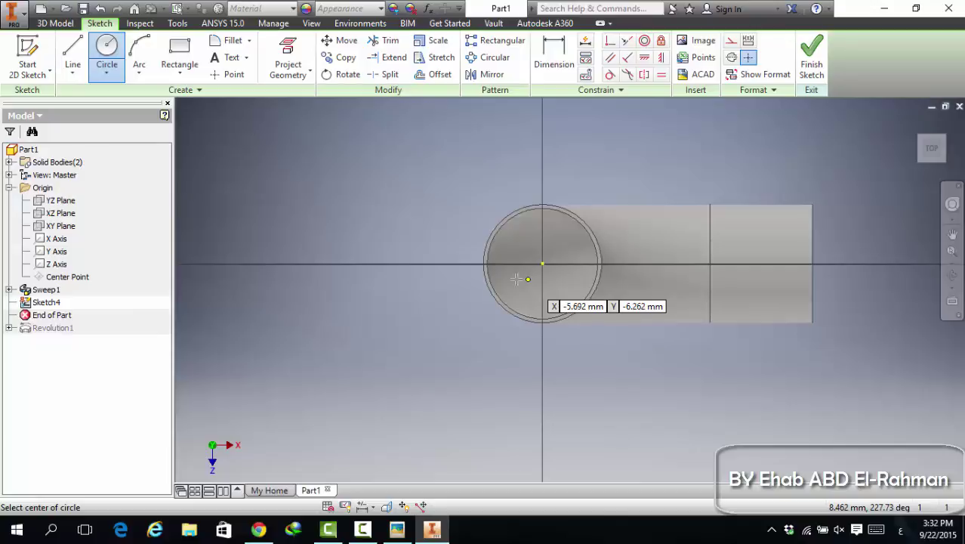
left_click(397, 529)
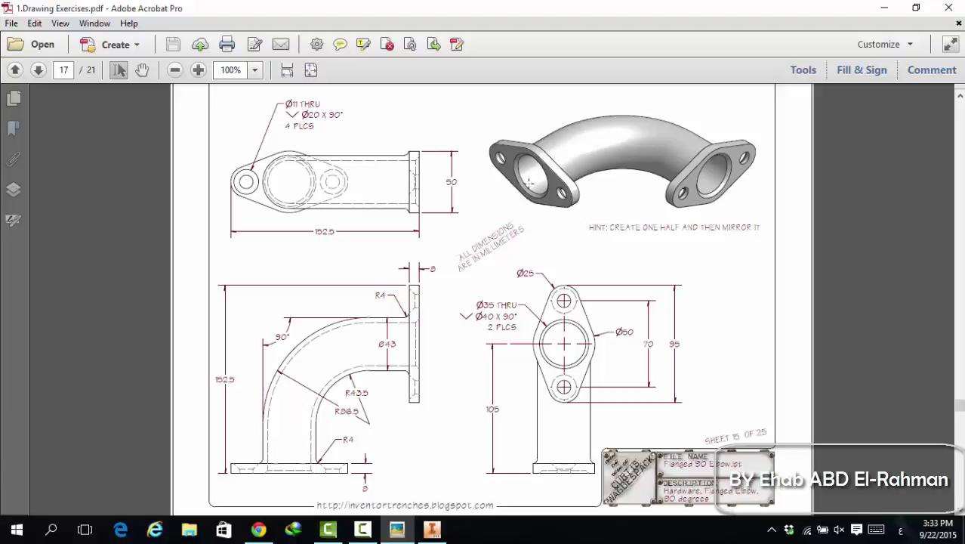
left_click(432, 529)
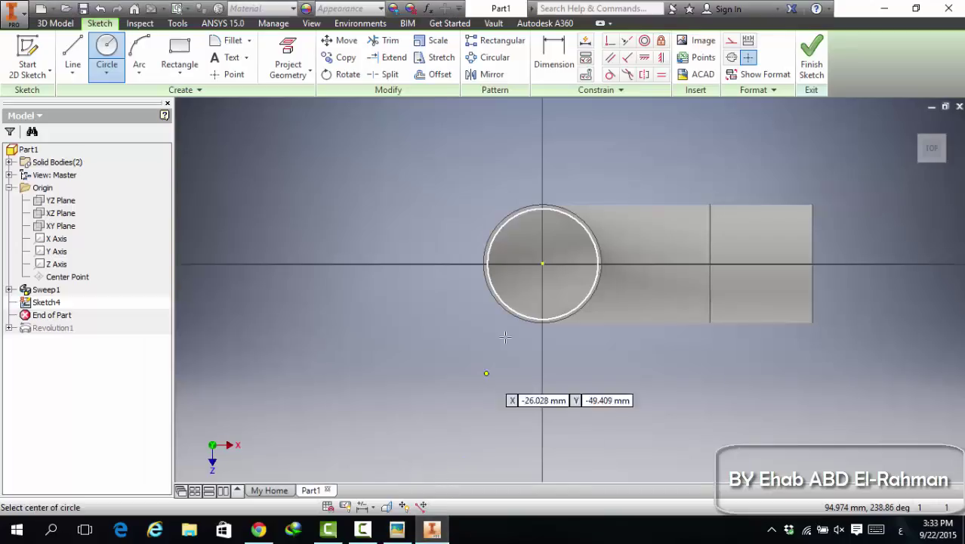
left_click(114, 49)
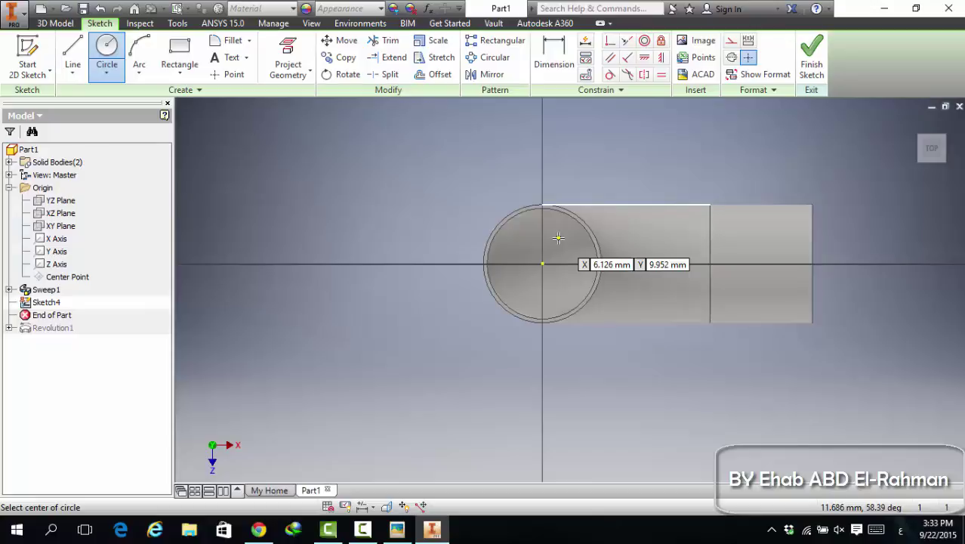
scroll(558, 239, "down", 5)
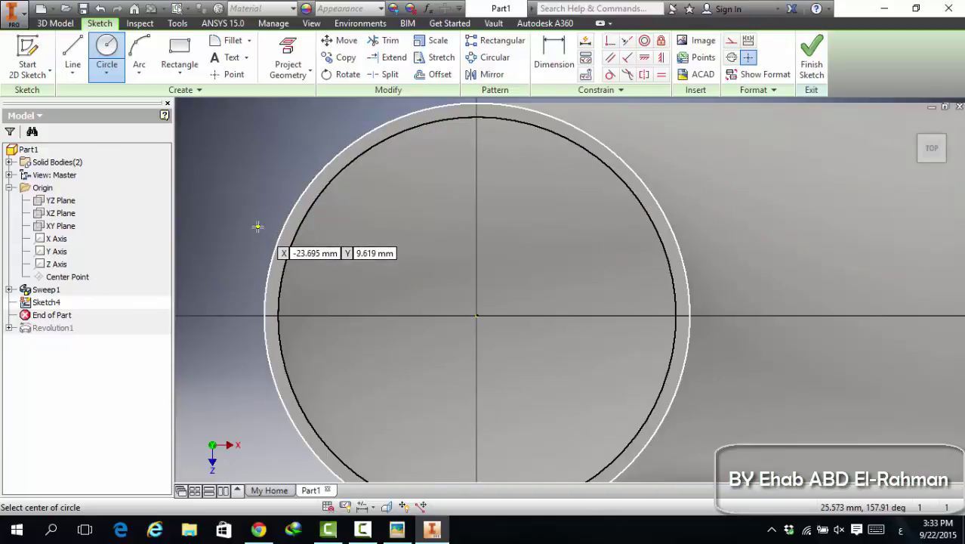
key("Escape")
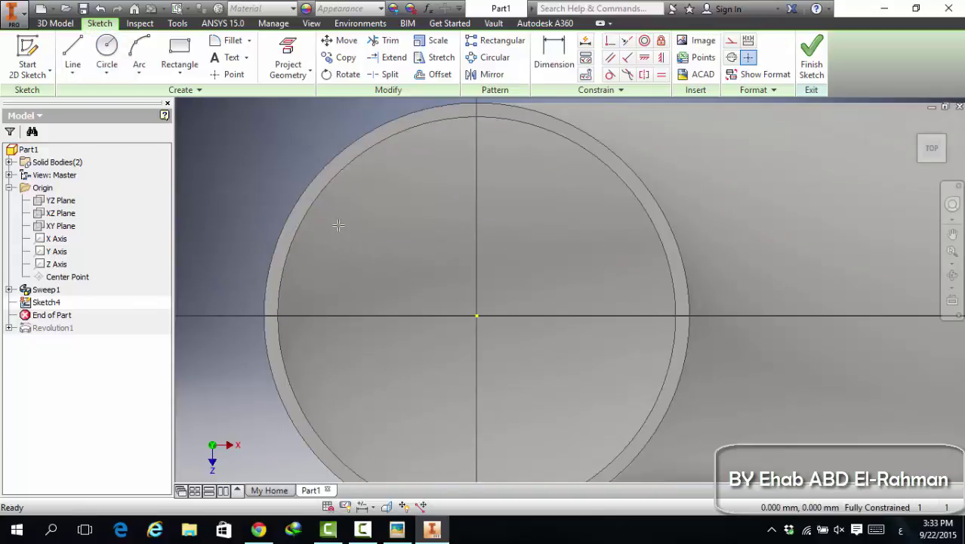
Project the inner circular edge of the pipe's end face into the sketch
left_click(308, 71)
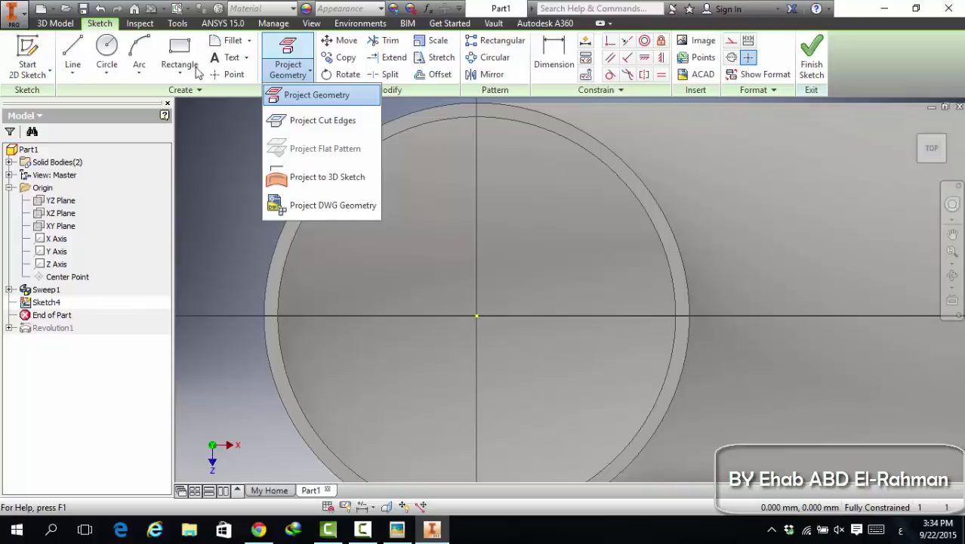
left_click(280, 100)
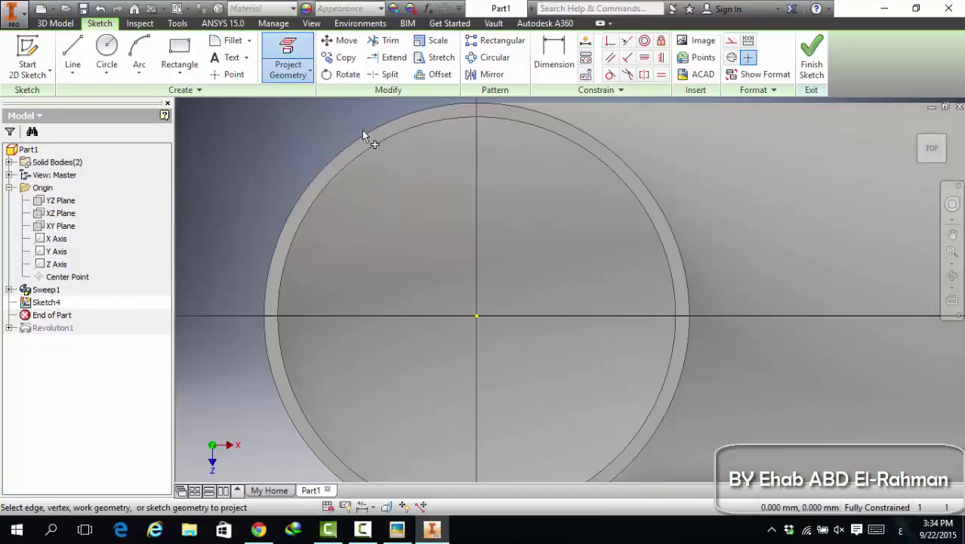
left_click(375, 148)
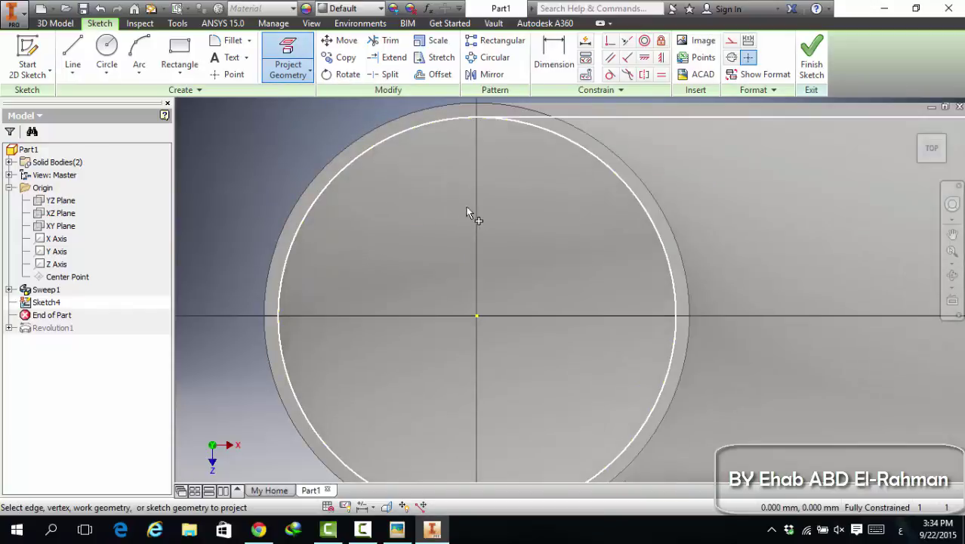
right_click(257, 174)
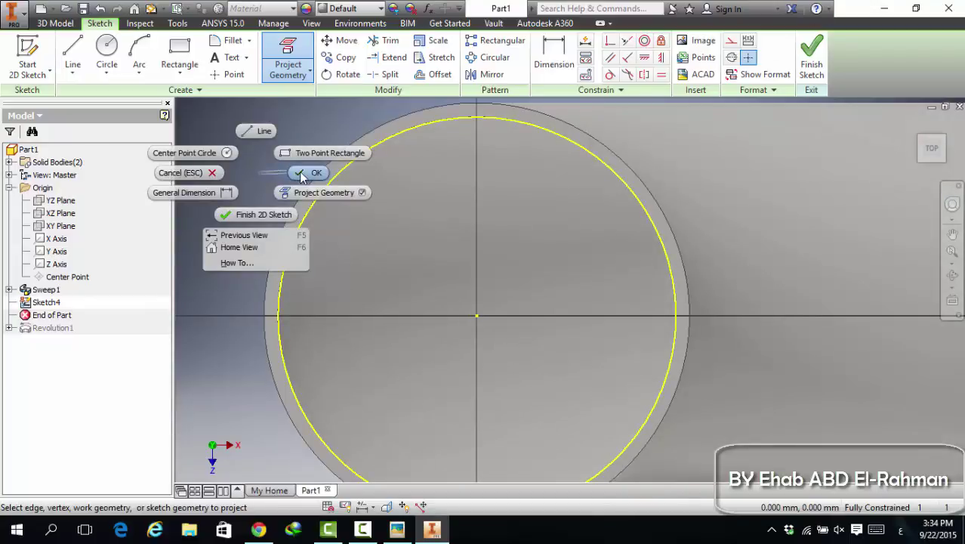
left_click(289, 169)
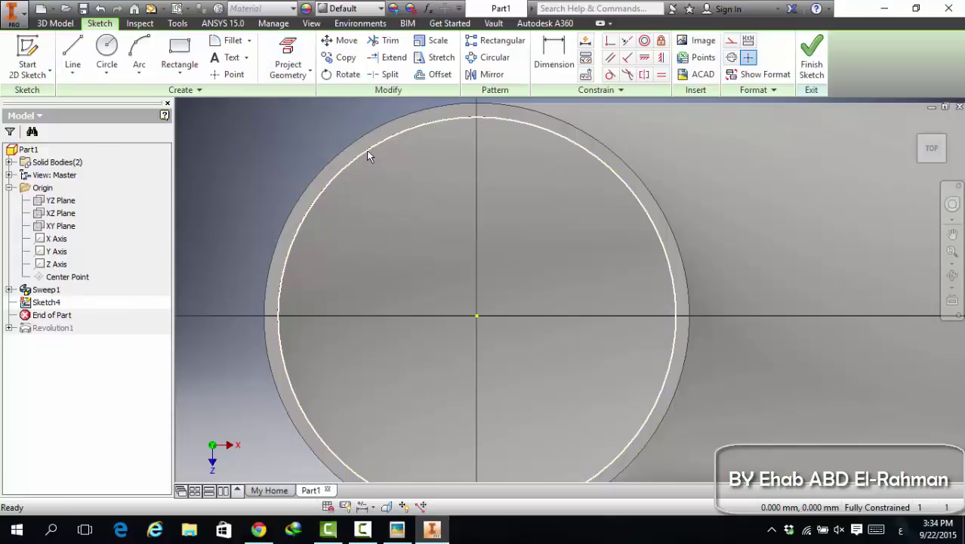
Draw a circle about 60 mm in diameter centred on the origin, around the pipe's end face
mouse_move(369, 155)
scroll(240, 169, "down", 2)
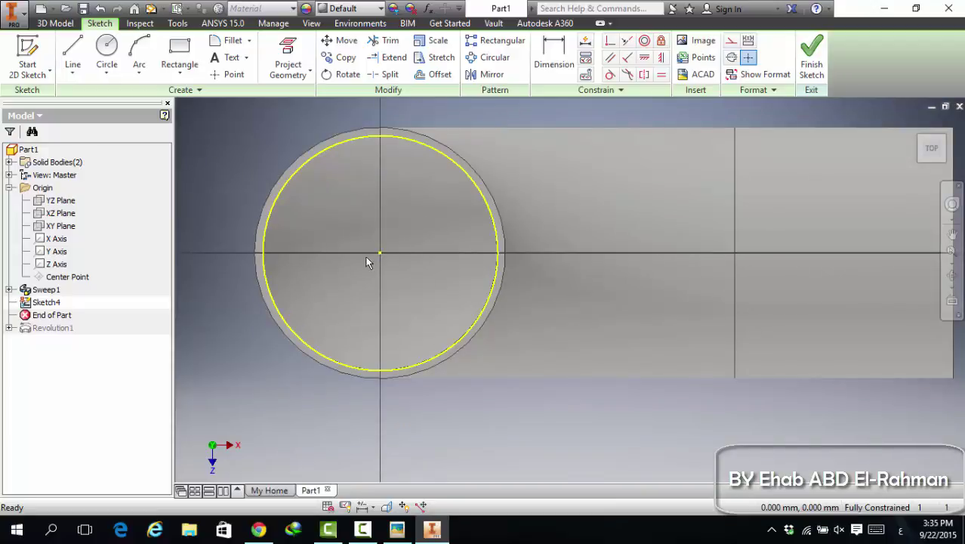
scroll(390, 136, "up", 2)
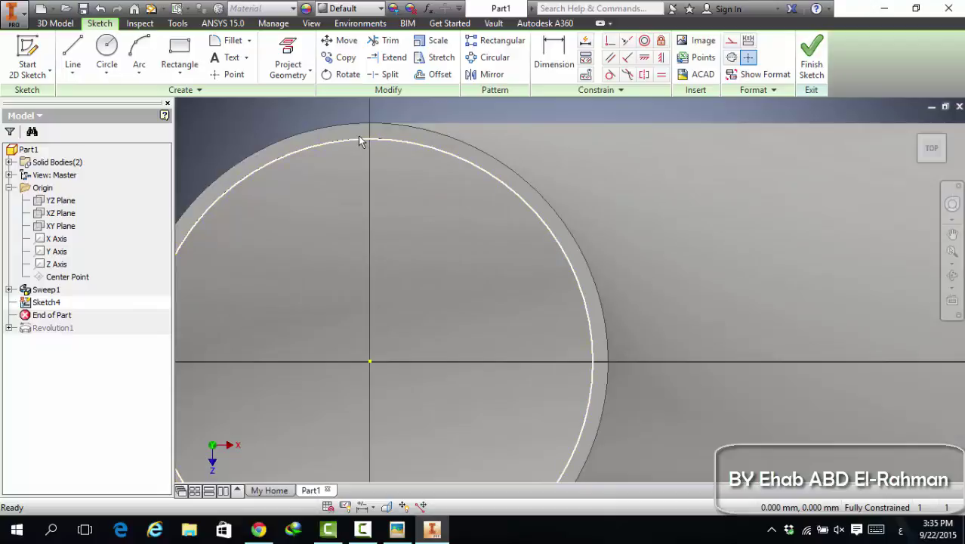
scroll(450, 177, "down", 3)
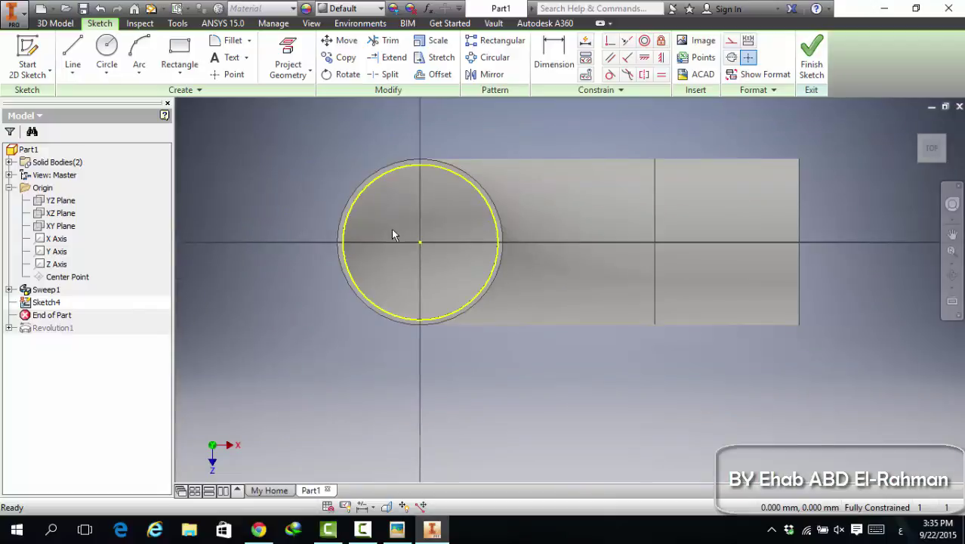
scroll(392, 229, "up", 3)
scroll(451, 255, "down", 2)
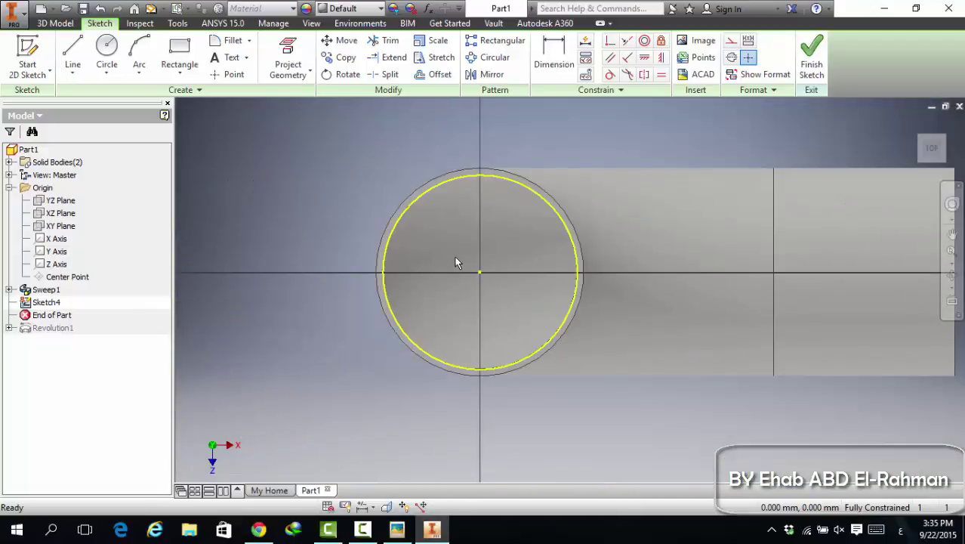
left_click(107, 53)
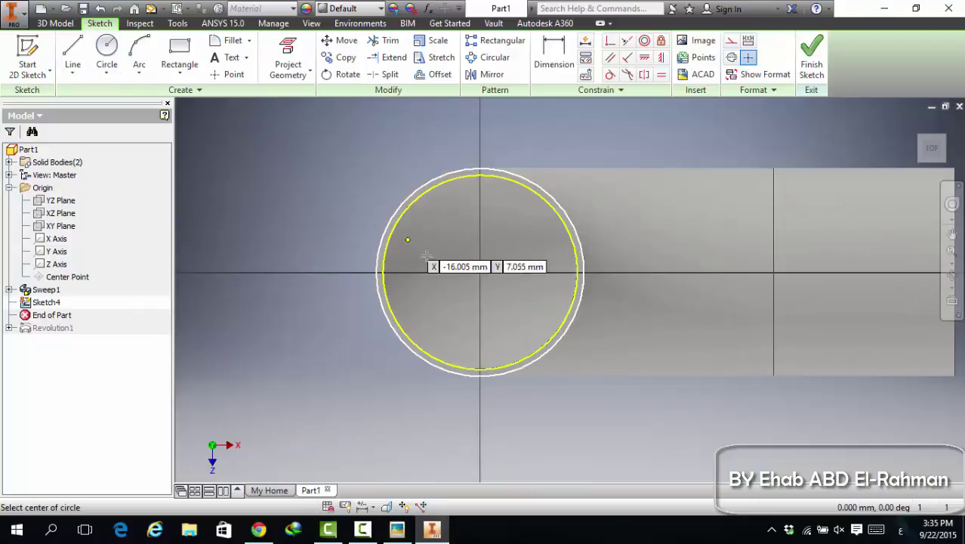
left_click(480, 272)
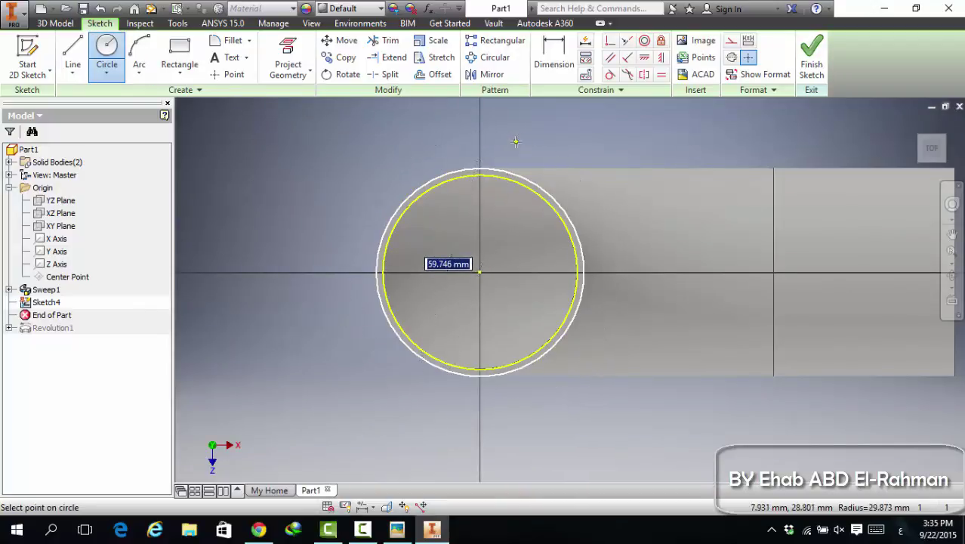
left_click(516, 141)
scroll(472, 182, "down", 2)
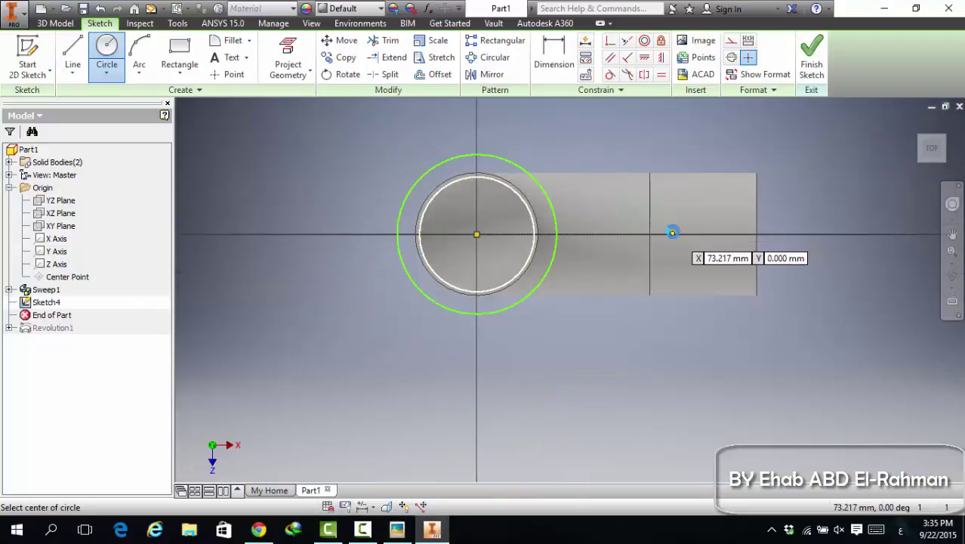
Draw two small circles centred on the horizontal axis, about 73 mm right and 78 mm left of the origin
left_click(672, 233)
left_click(648, 234)
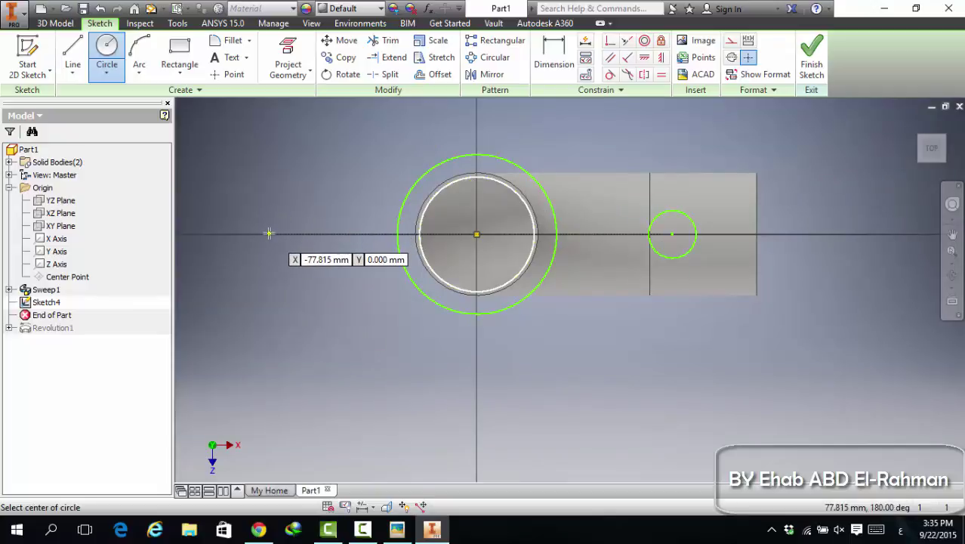
left_click(269, 233)
left_click(298, 214)
right_click(330, 190)
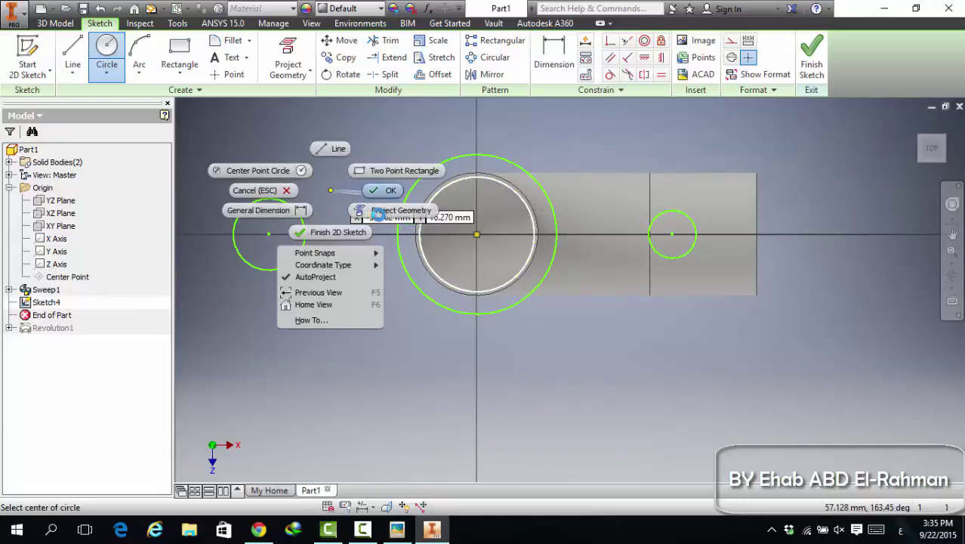
left_click(378, 214)
Draw upper and lower tangent lines joining the central flange circle to the right-hand small circle
left_click(72, 57)
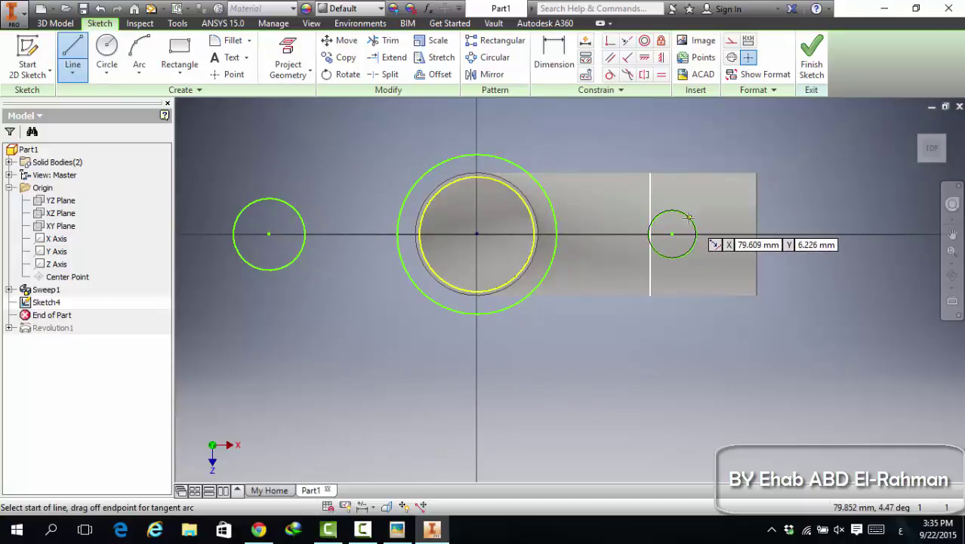
left_click_drag(681, 204, 477, 155)
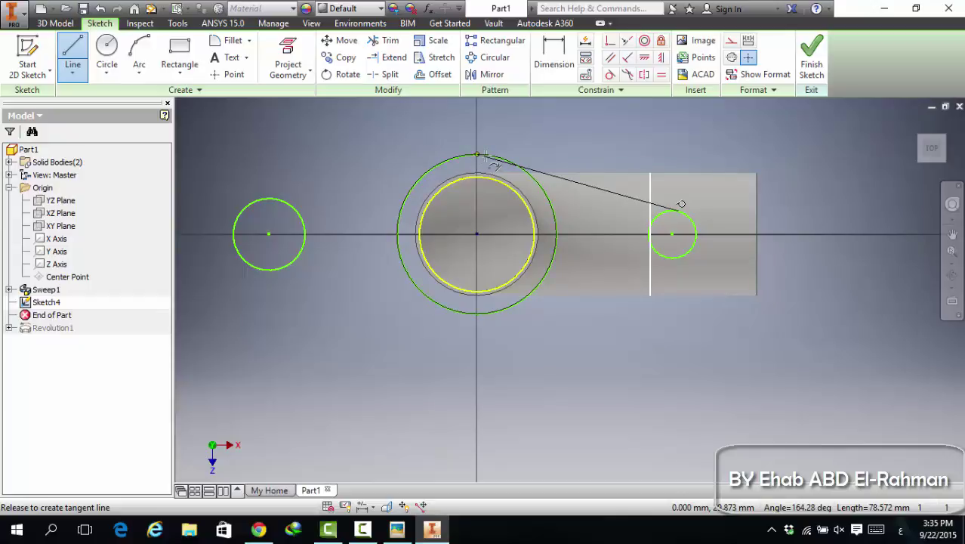
left_click_drag(485, 157, 503, 153)
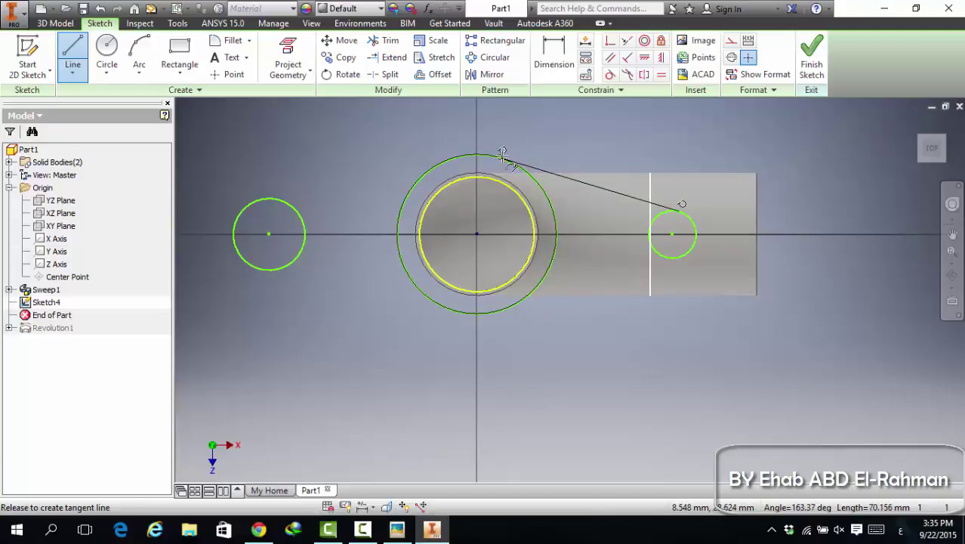
left_click_drag(503, 153, 506, 154)
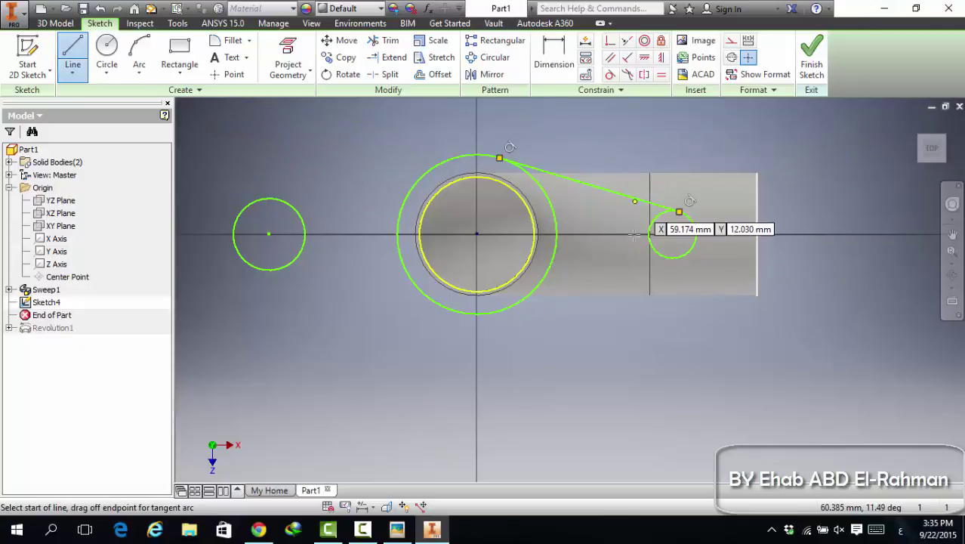
left_click(688, 251)
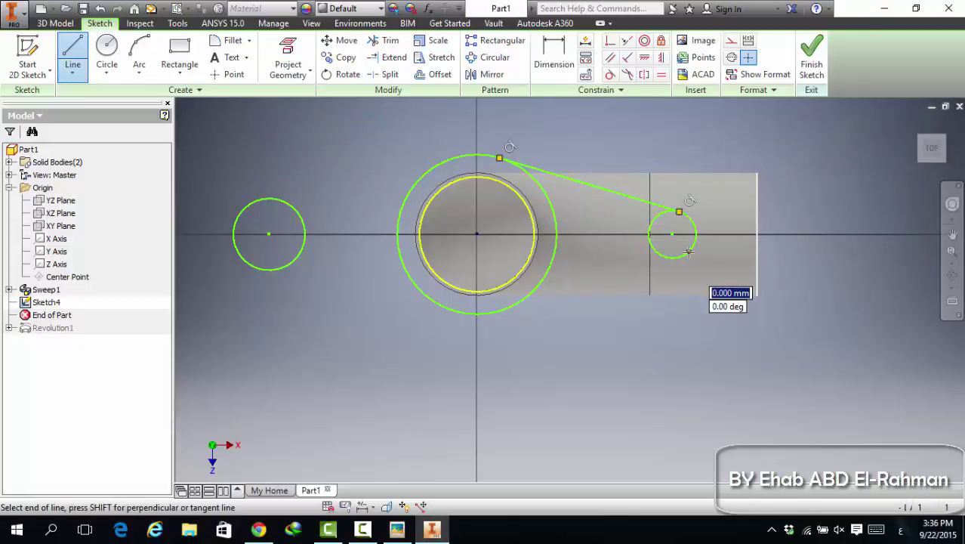
left_click_drag(688, 250, 493, 312)
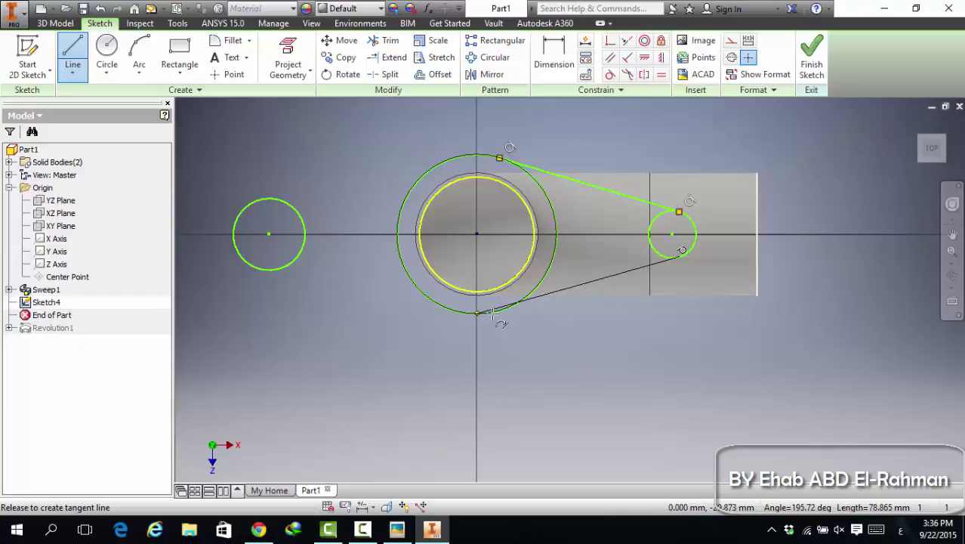
left_click_drag(493, 313, 492, 312)
left_click_drag(491, 314, 501, 309)
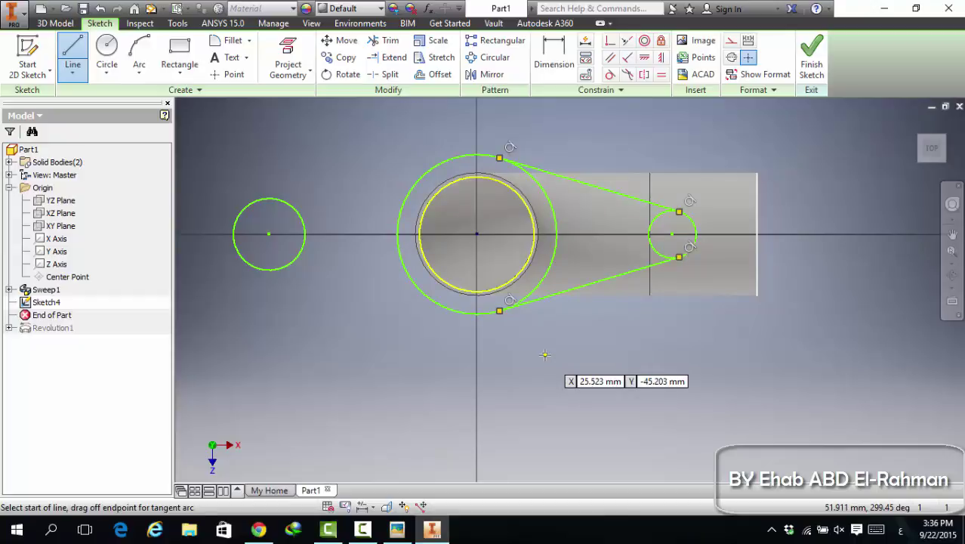
Draw upper and lower tangent lines joining the central flange circle to the left-hand small circle
left_click(450, 158)
left_click_drag(413, 157, 263, 195)
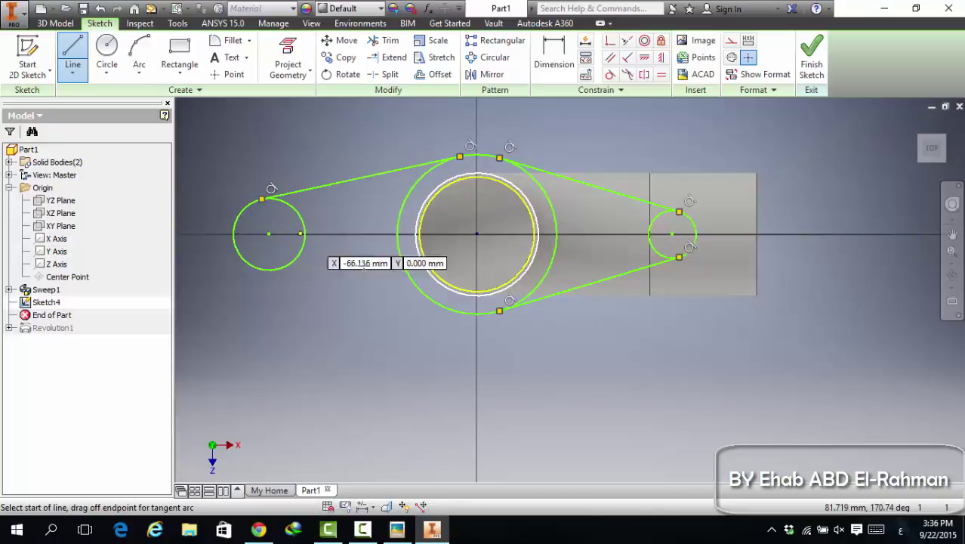
left_click(449, 310)
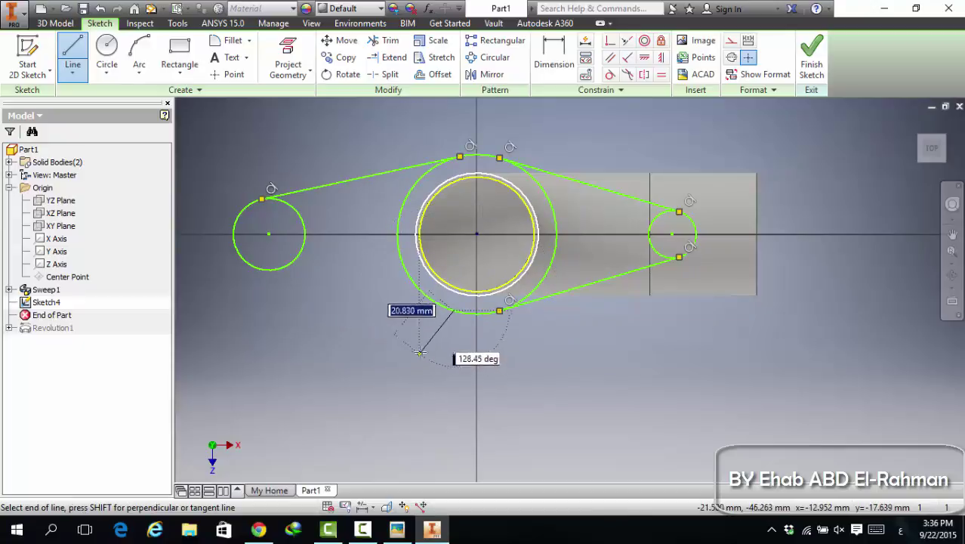
key("Escape")
left_click(73, 53)
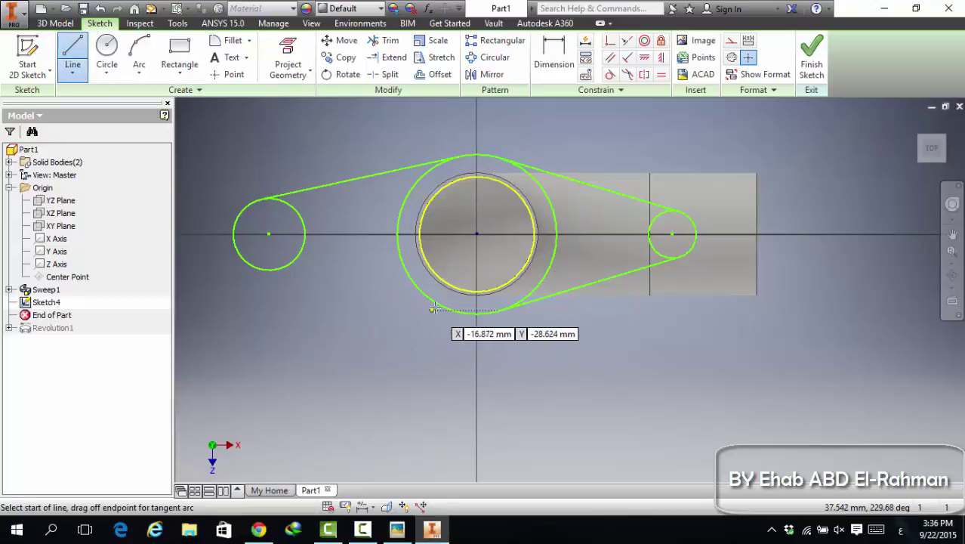
left_click_drag(462, 305, 262, 270)
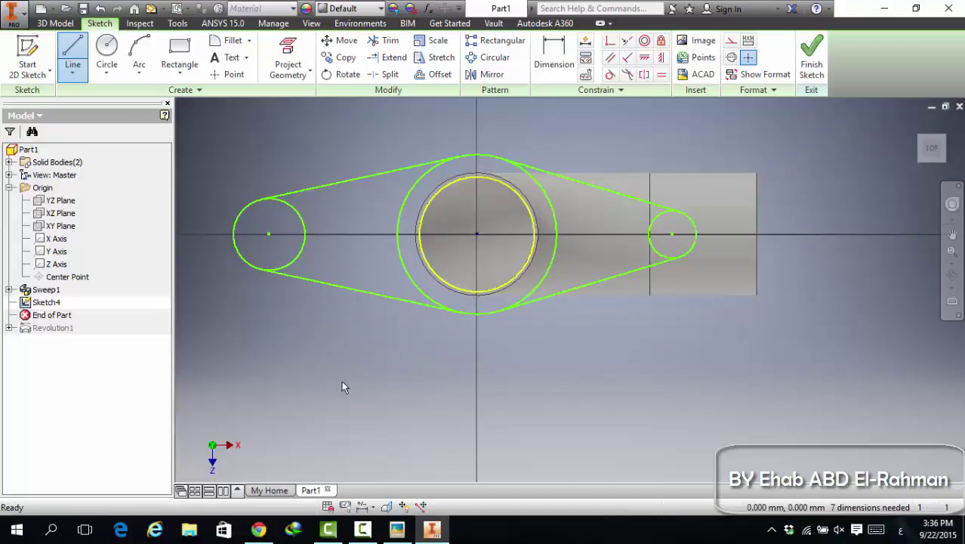
key("Escape")
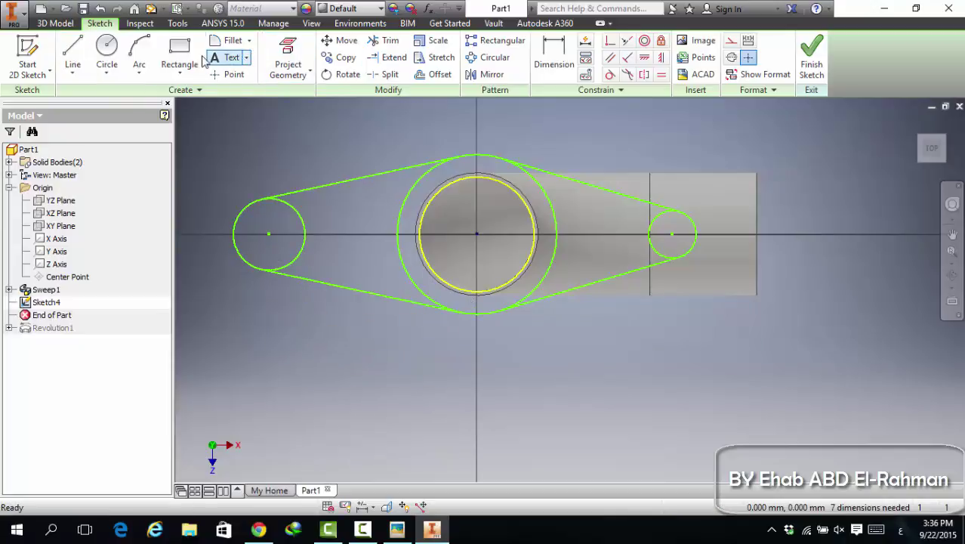
Apply an equal constraint between the two small end circles of the flange outline
left_click(661, 74)
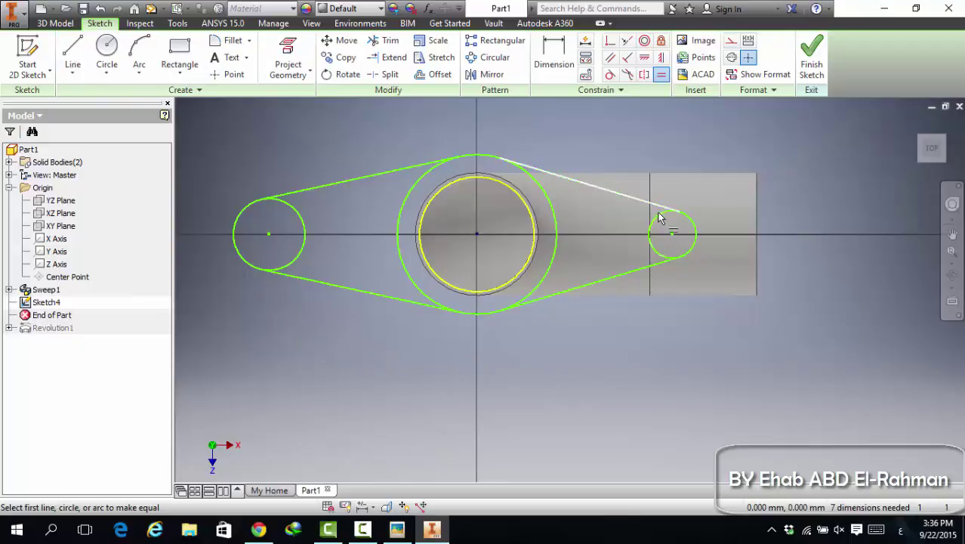
left_click(659, 219)
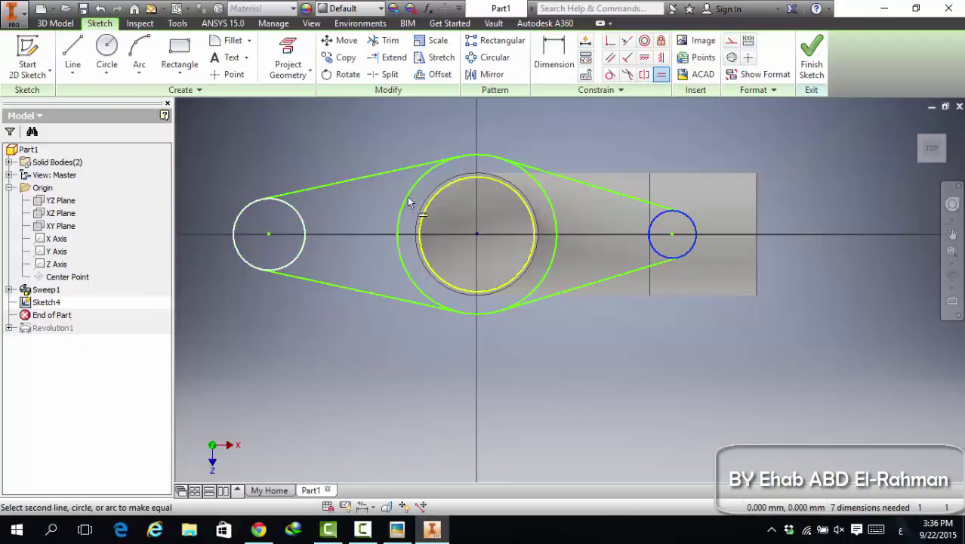
left_click(301, 222)
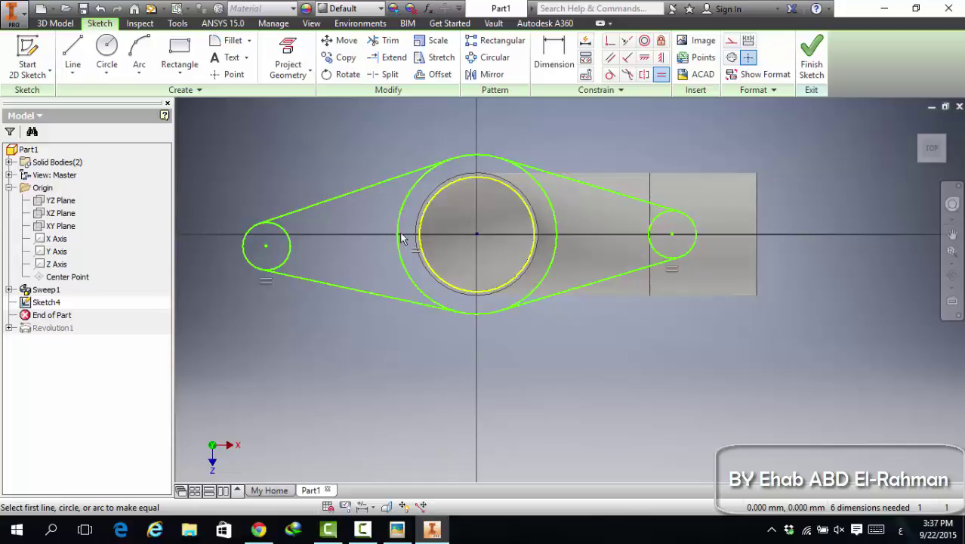
key("Escape")
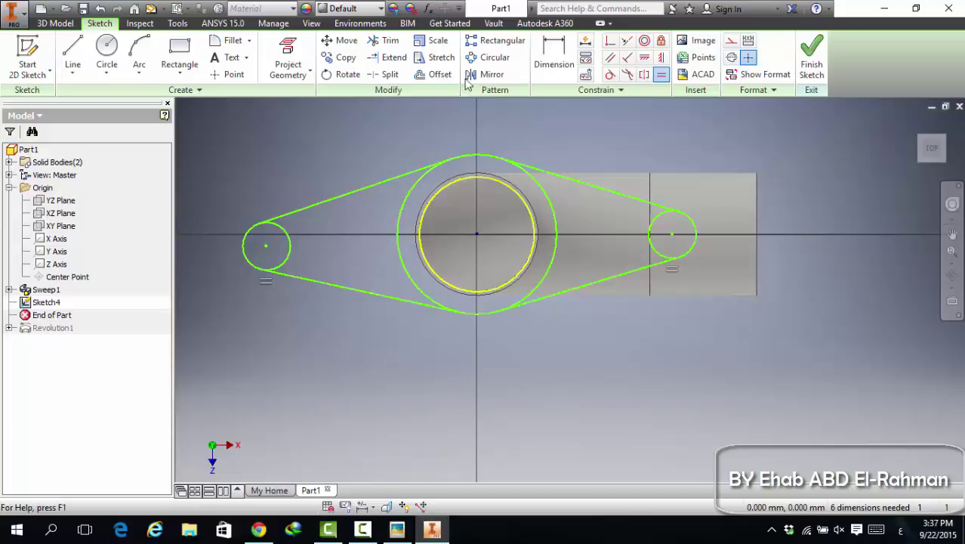
Trim the inner arcs of the central circle and both end circles to leave one closed flange outline
left_click(389, 45)
left_click(290, 246)
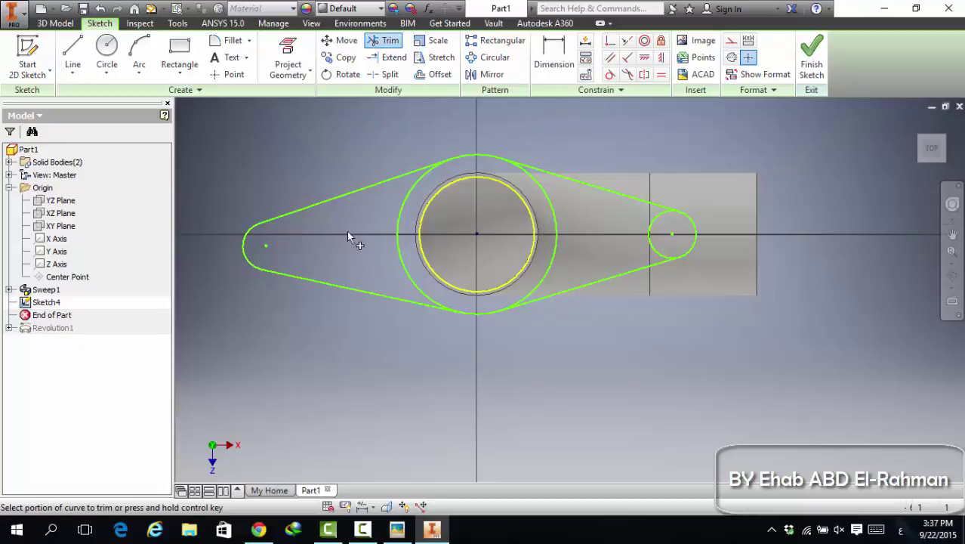
left_click(398, 217)
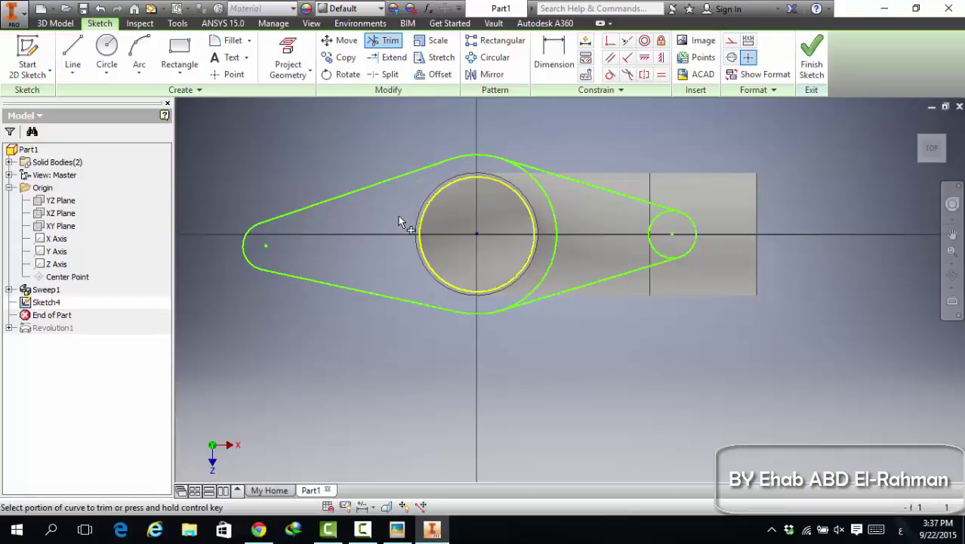
left_click(554, 217)
left_click(648, 242)
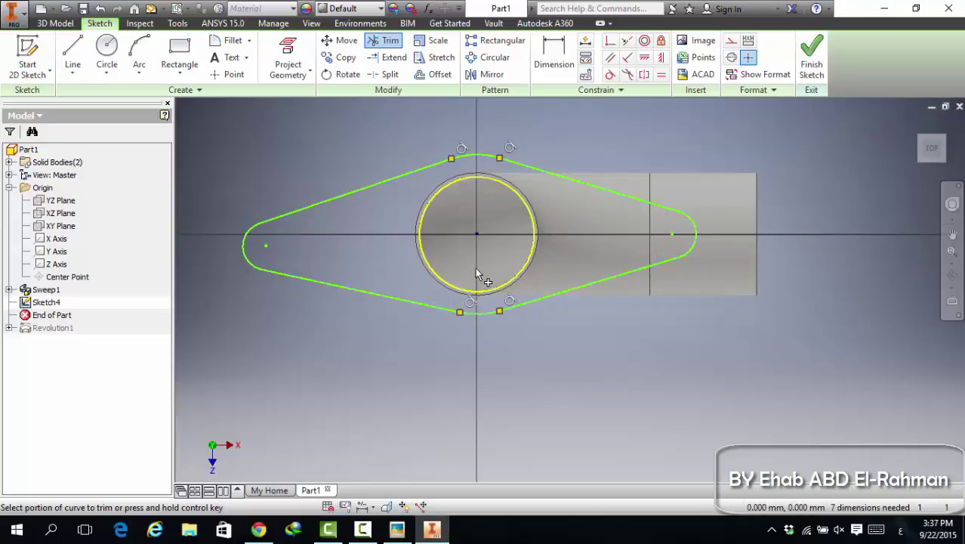
Draw a line about 170 mm long between the outline's two outer end arcs and constrain it horizontal
left_click(398, 531)
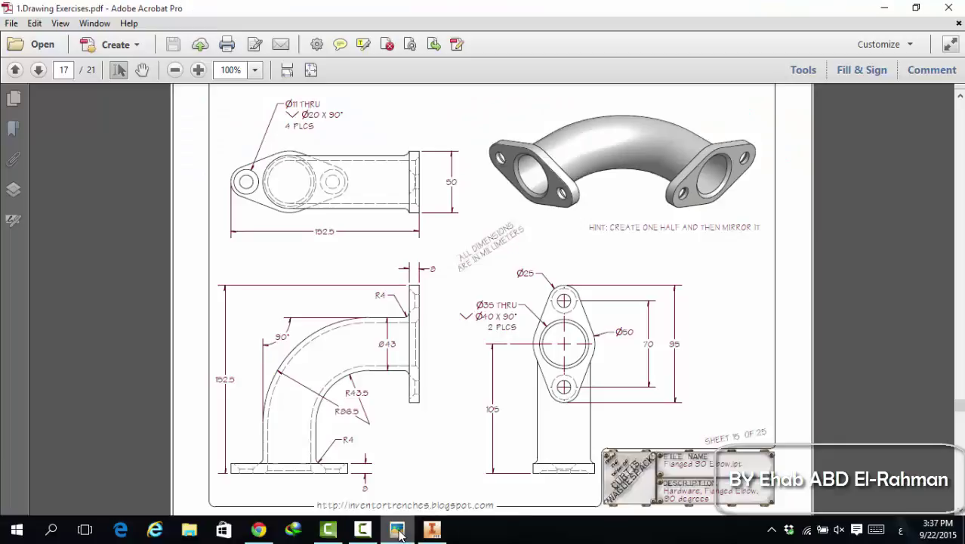
left_click(398, 530)
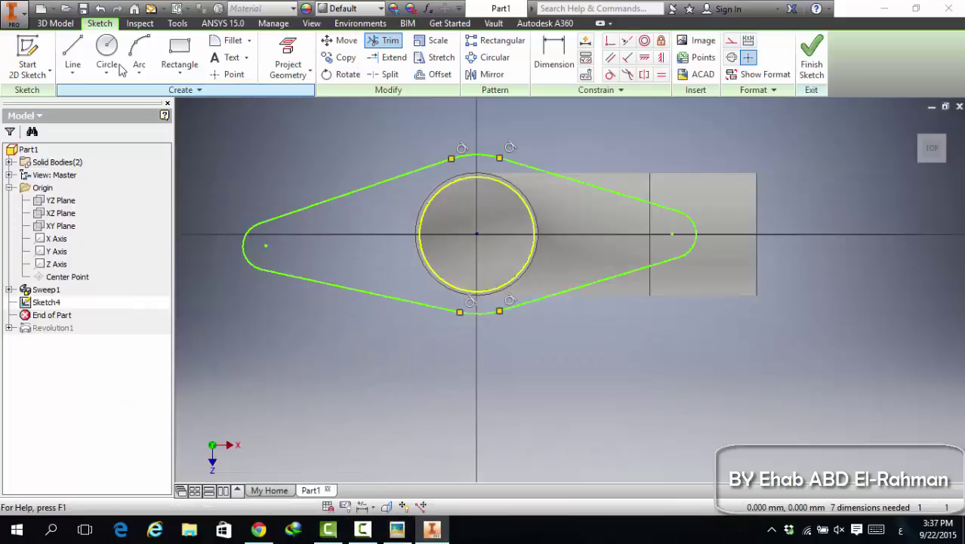
left_click(75, 55)
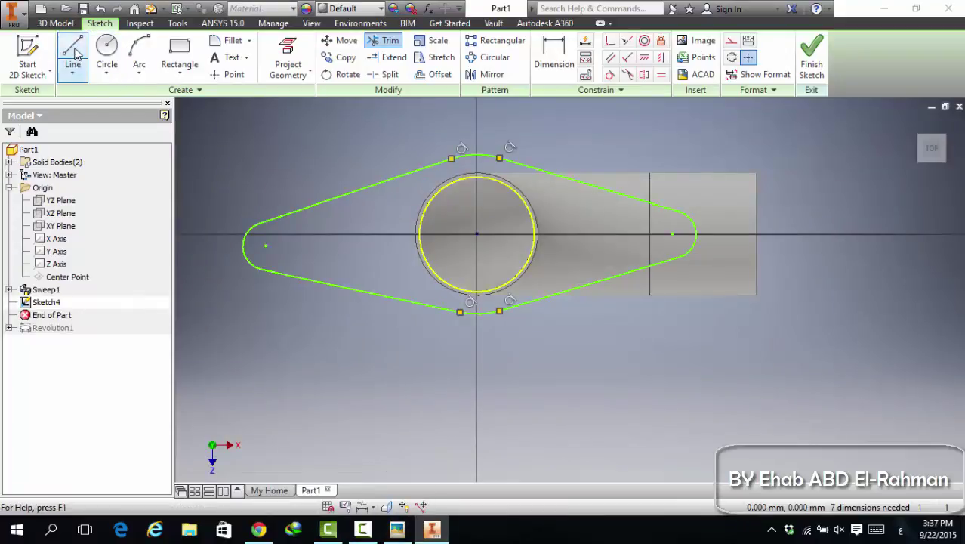
left_click(241, 245)
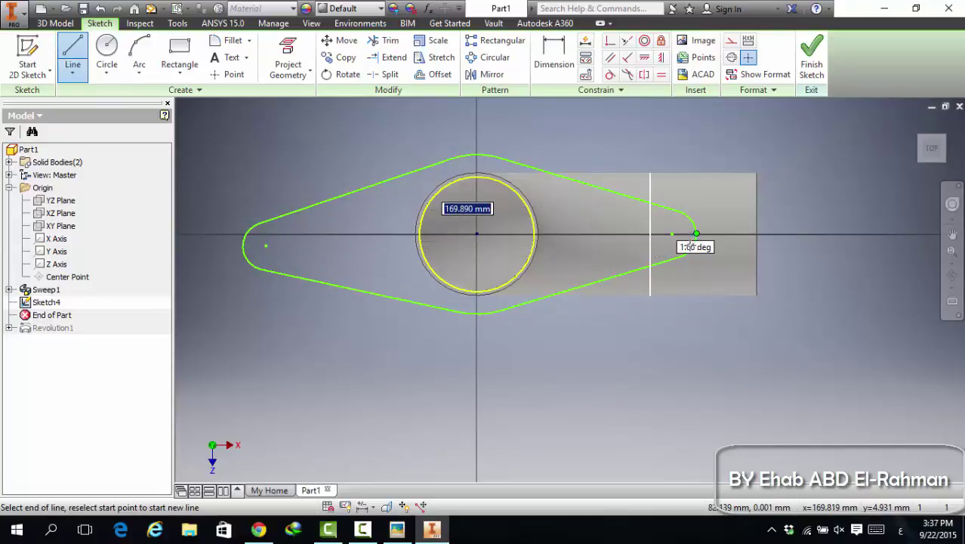
left_click(696, 235)
right_click(707, 270)
left_click(759, 272)
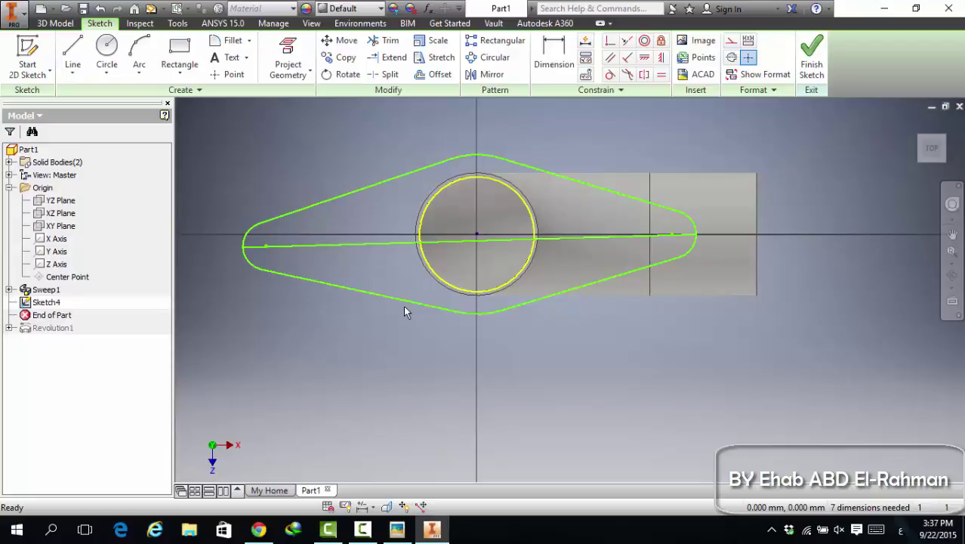
left_click(644, 59)
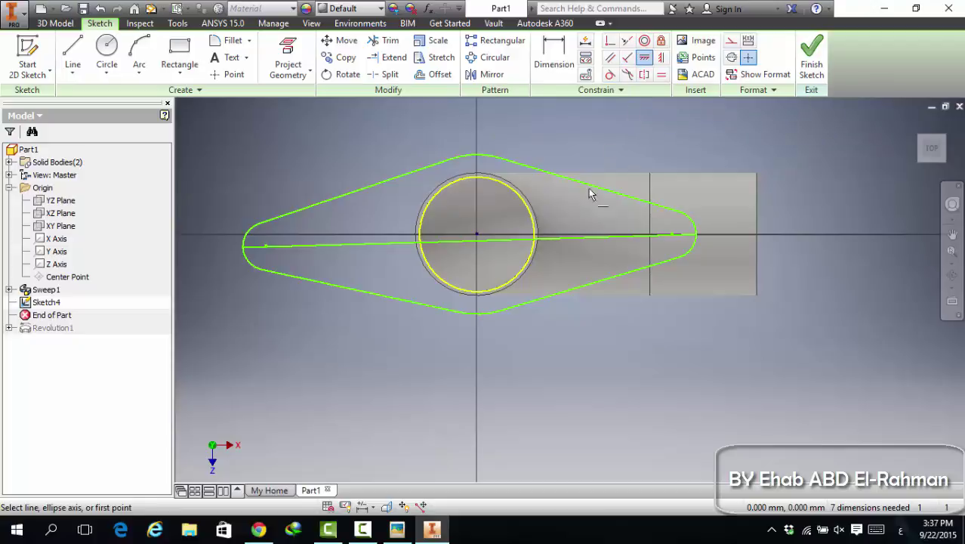
left_click(576, 241)
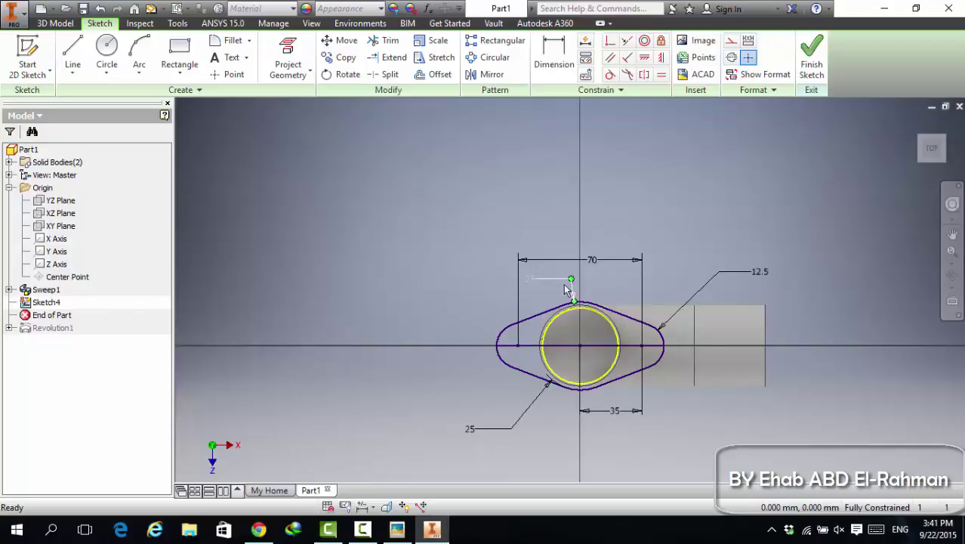
Convert the horizontal line across the flange outline to a centerline
right_click(611, 351)
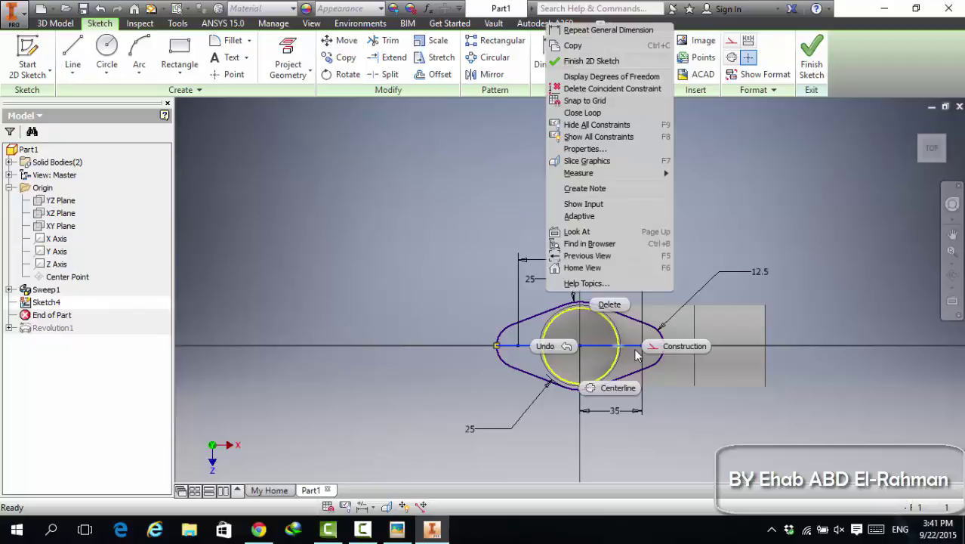
left_click(619, 388)
left_click(741, 422)
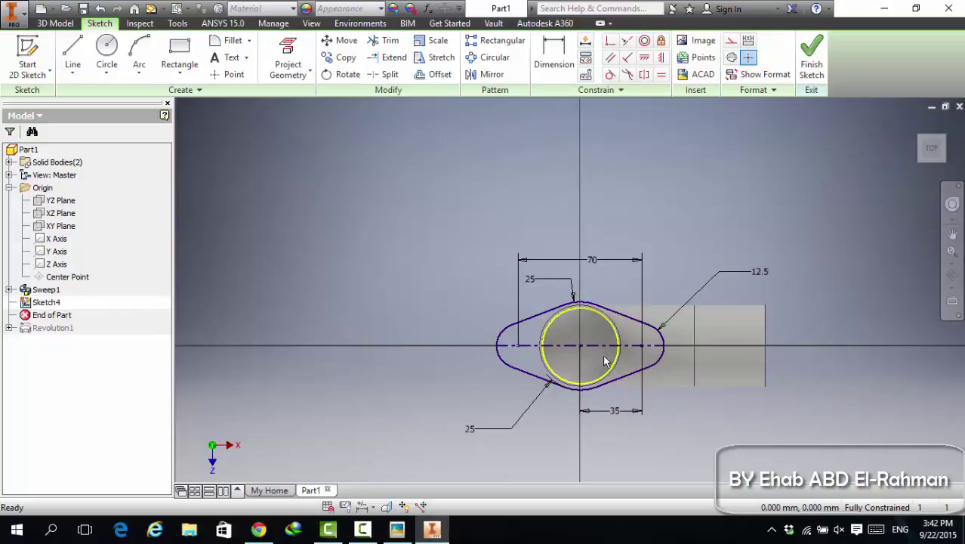
left_click(54, 22)
left_click(73, 52)
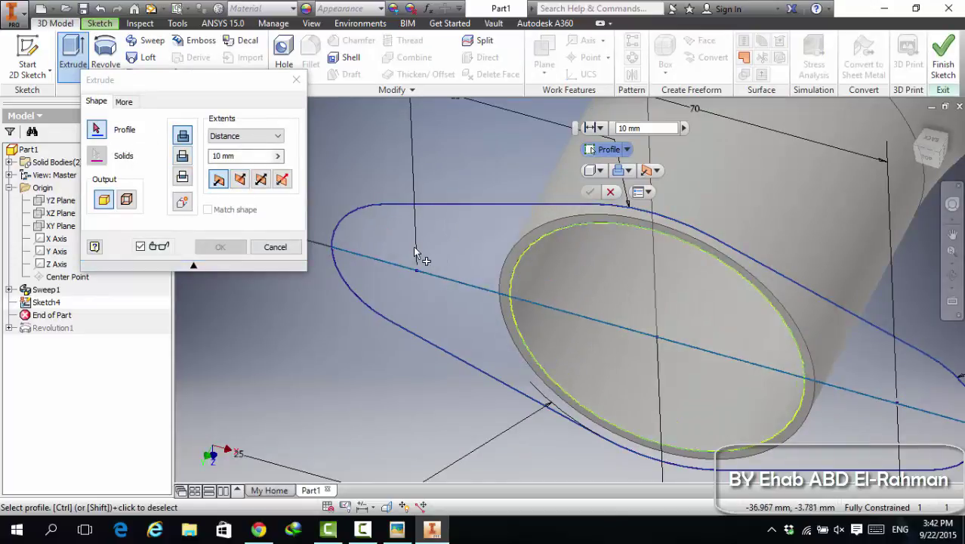
left_click(459, 246)
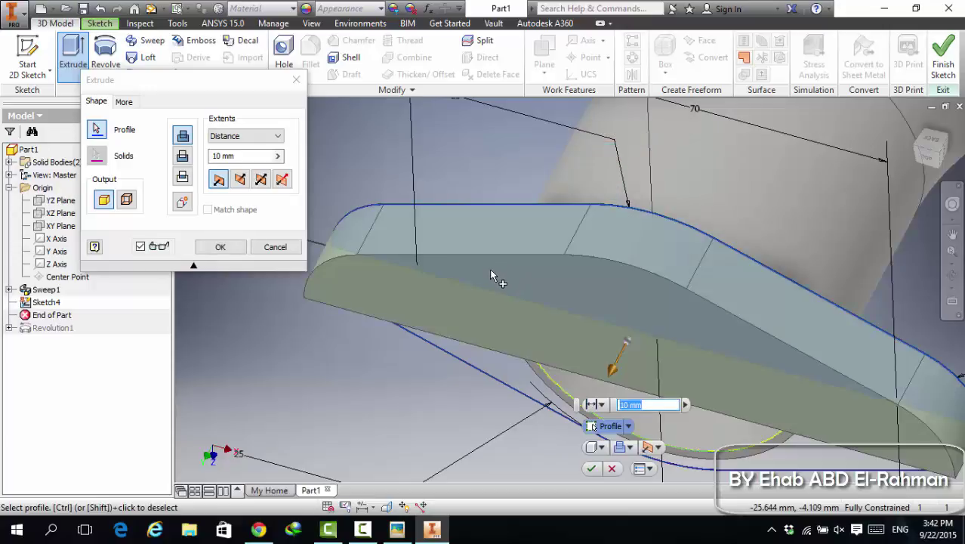
key("F4")
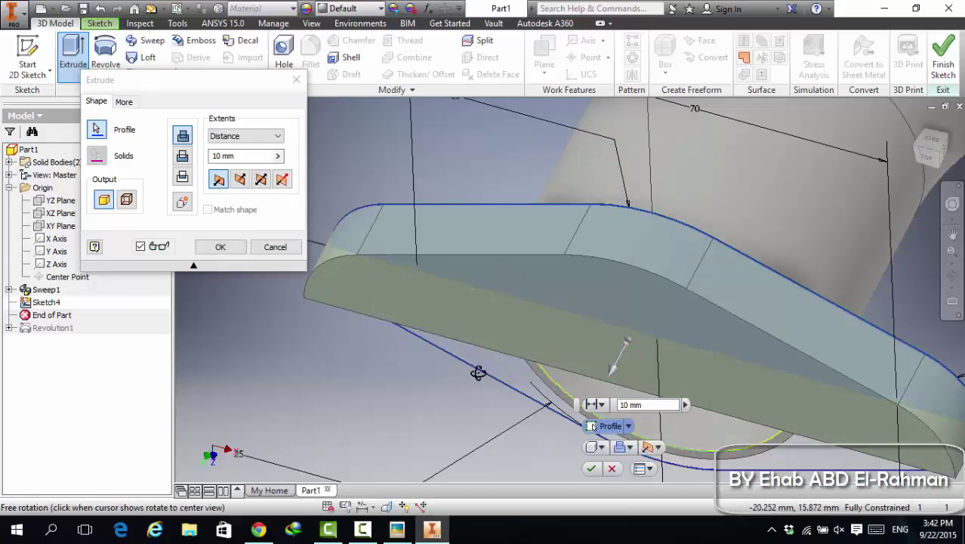
left_click_drag(478, 374, 470, 340)
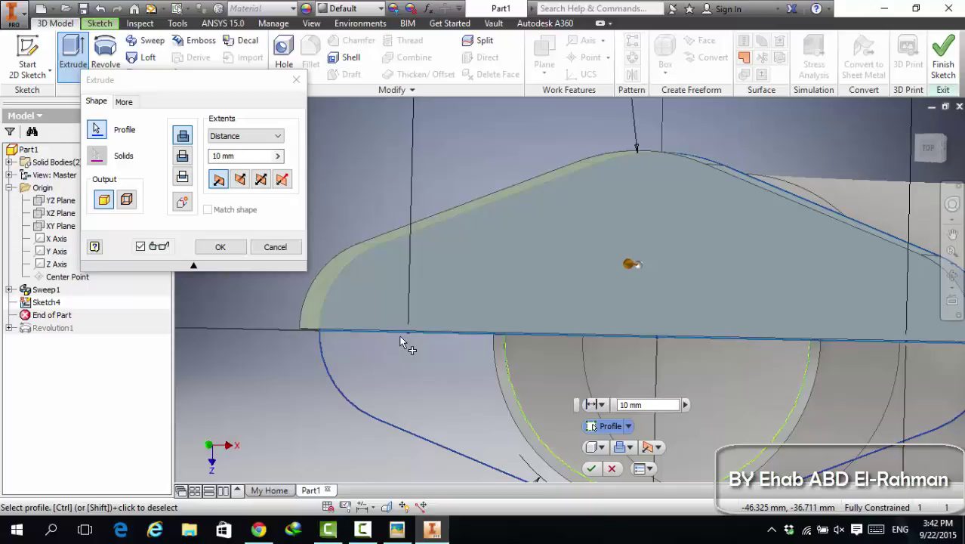
left_click(458, 355)
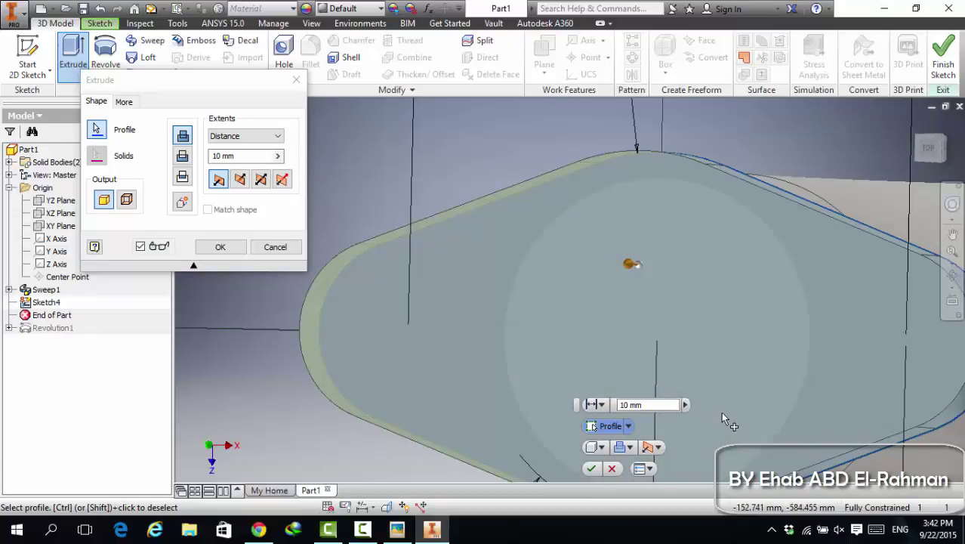
mouse_move(722, 414)
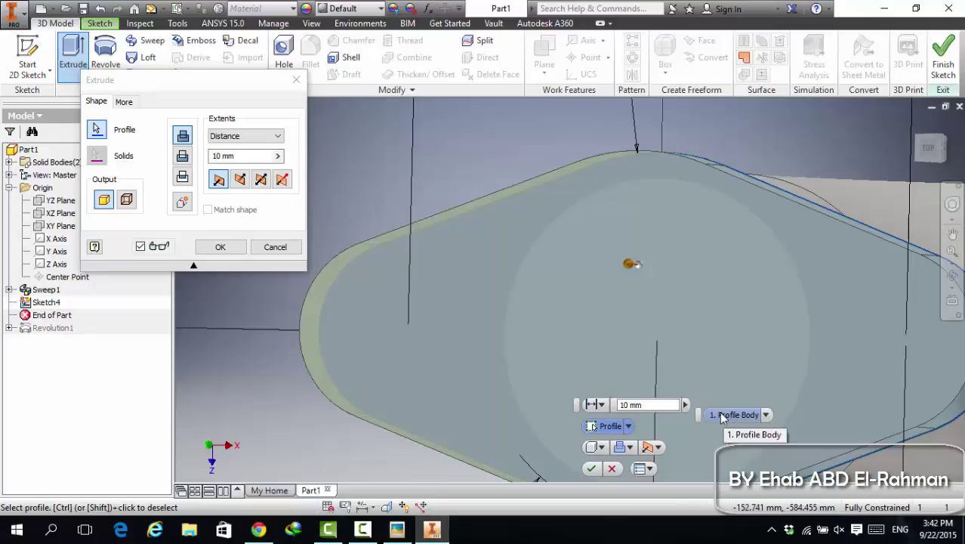
left_click(688, 305)
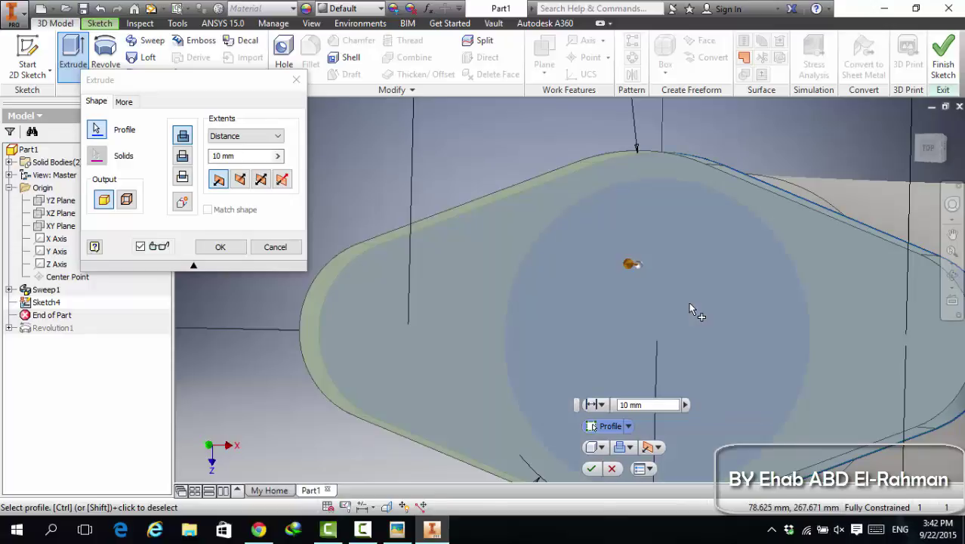
left_click(586, 308)
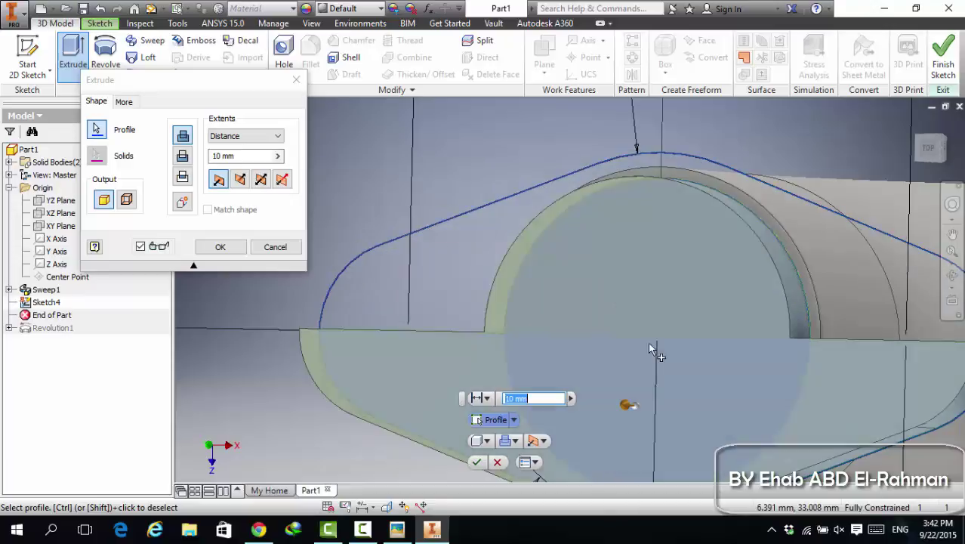
key("Escape")
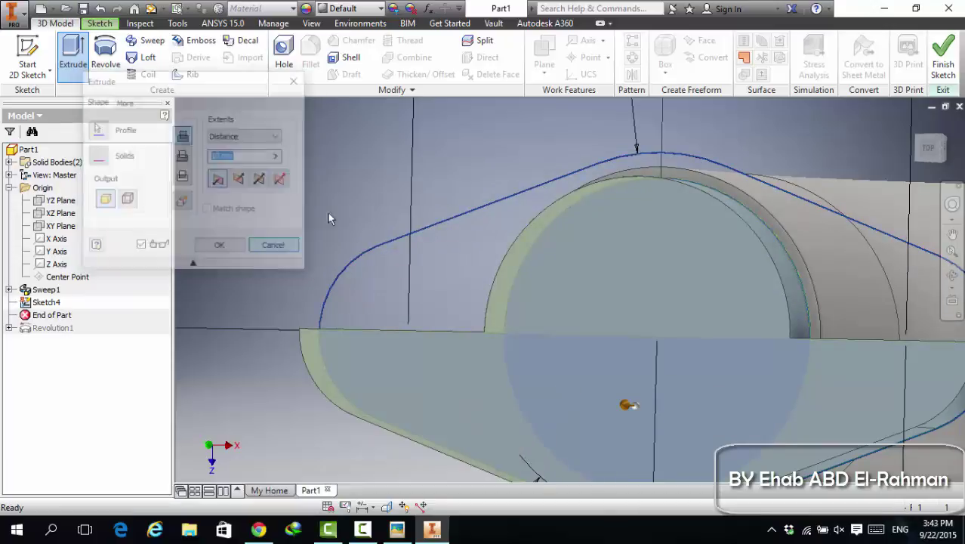
left_click(73, 53)
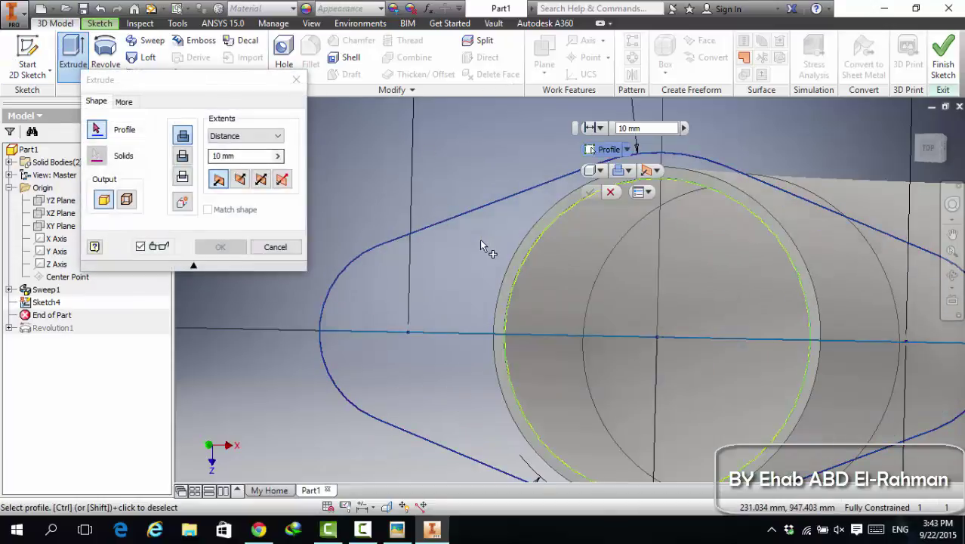
left_click(481, 239)
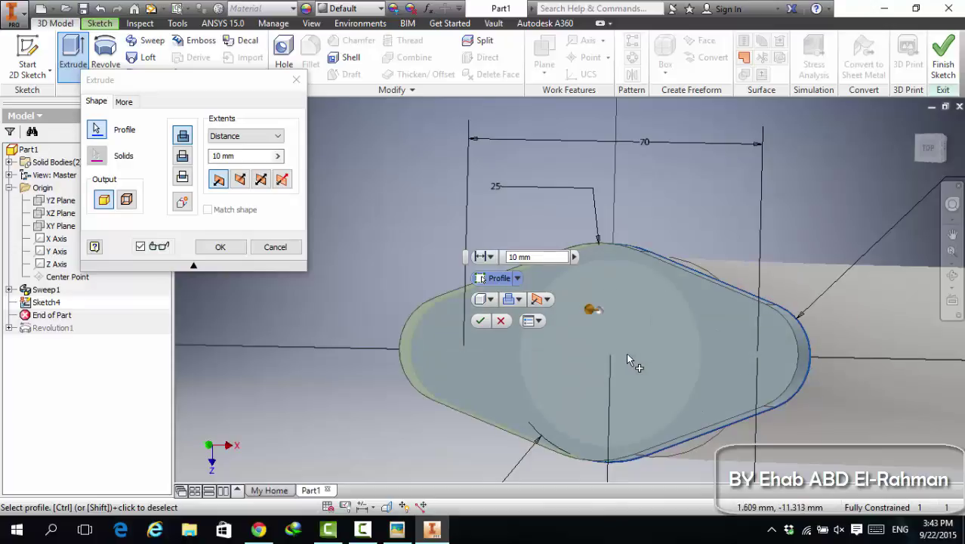
middle_click_drag(687, 457, 612, 423, "shift")
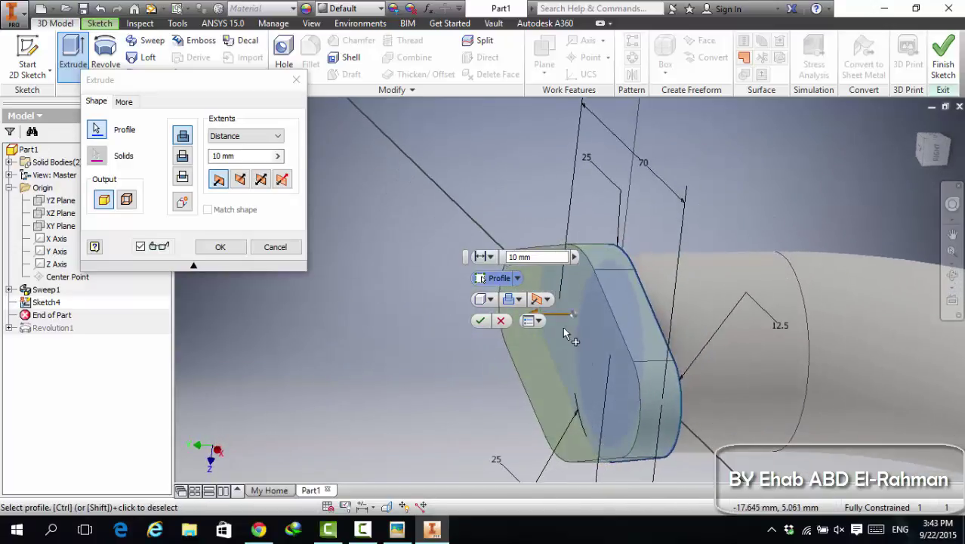
left_click(499, 320)
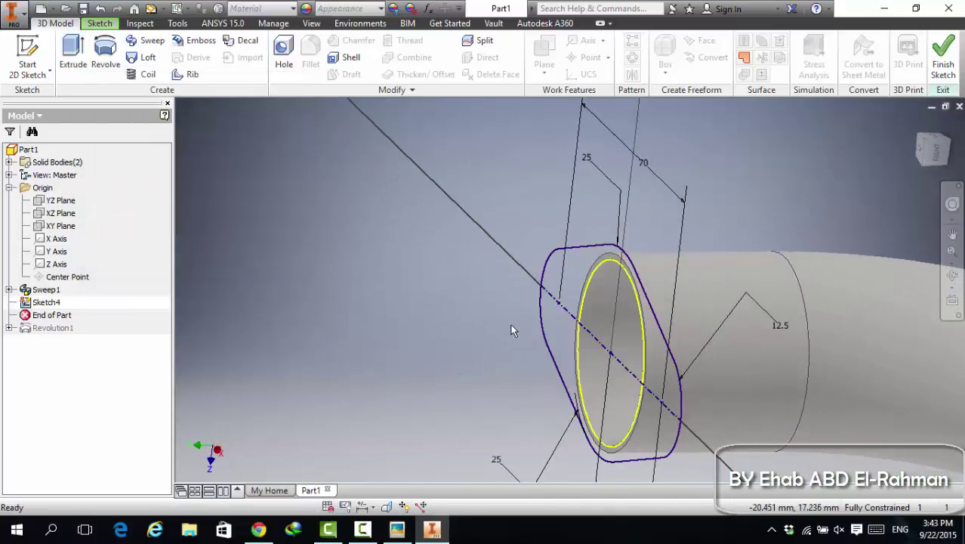
Set the flange's horizontal centerline to construction geometry
right_click(572, 321)
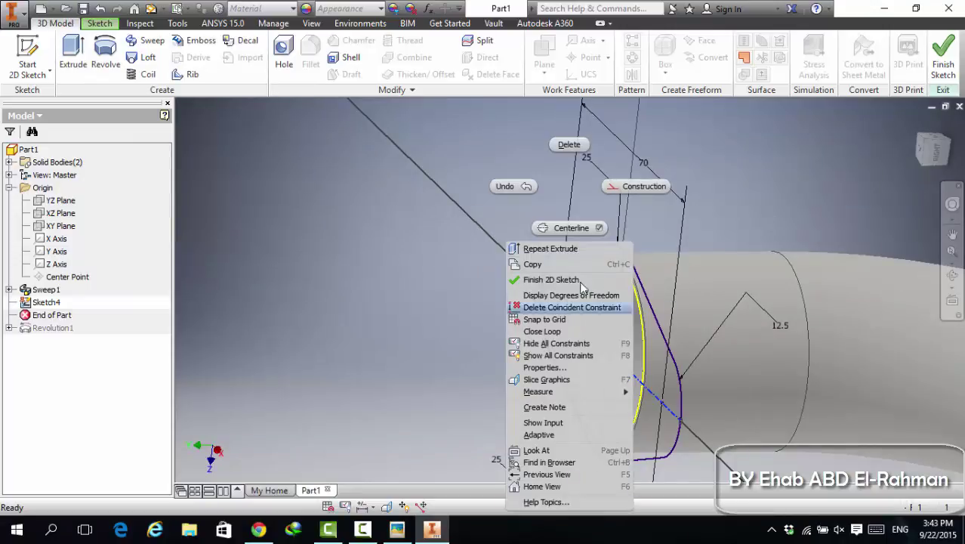
left_click(623, 189)
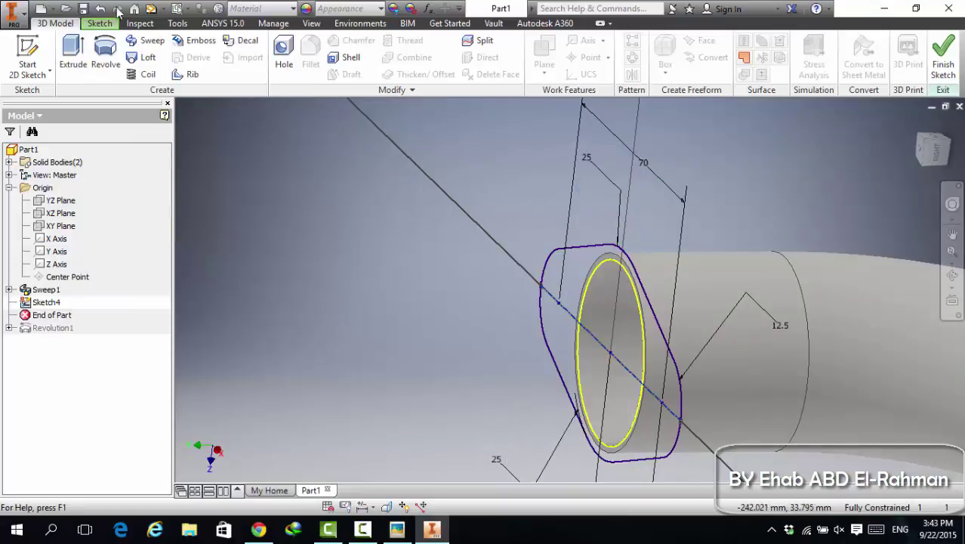
Extrude the flange profile at the pipe end 8 mm toward the pipe, checking the flange thickness in the PDF drawing
left_click(73, 53)
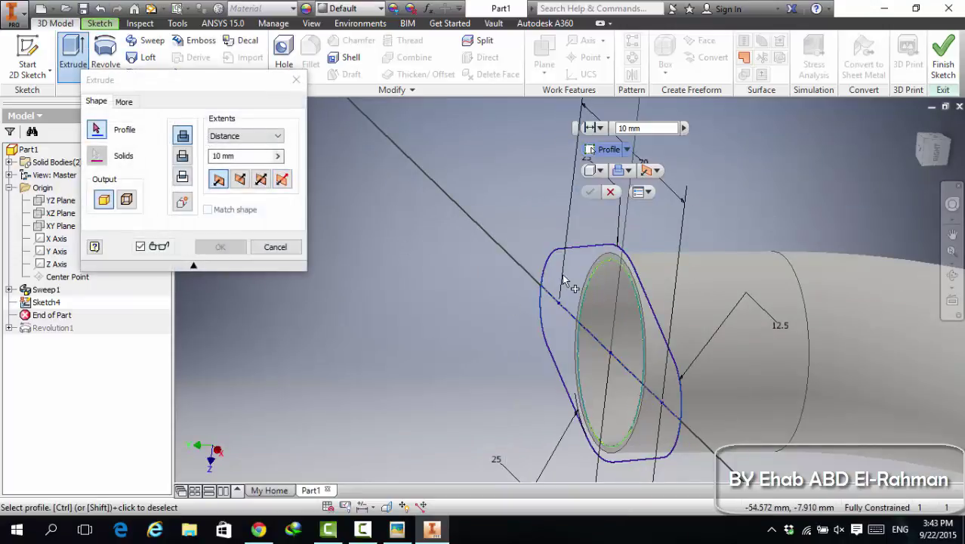
left_click(561, 274)
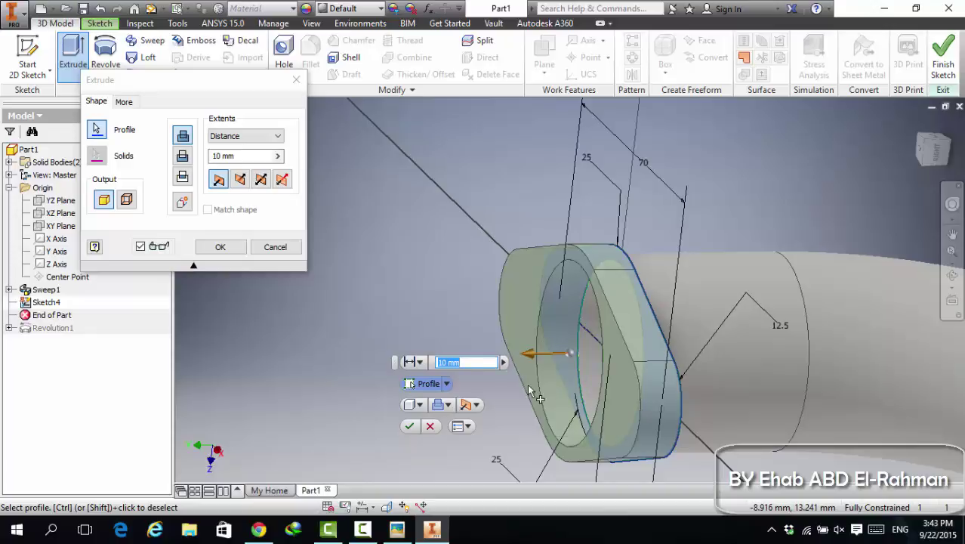
left_click(398, 531)
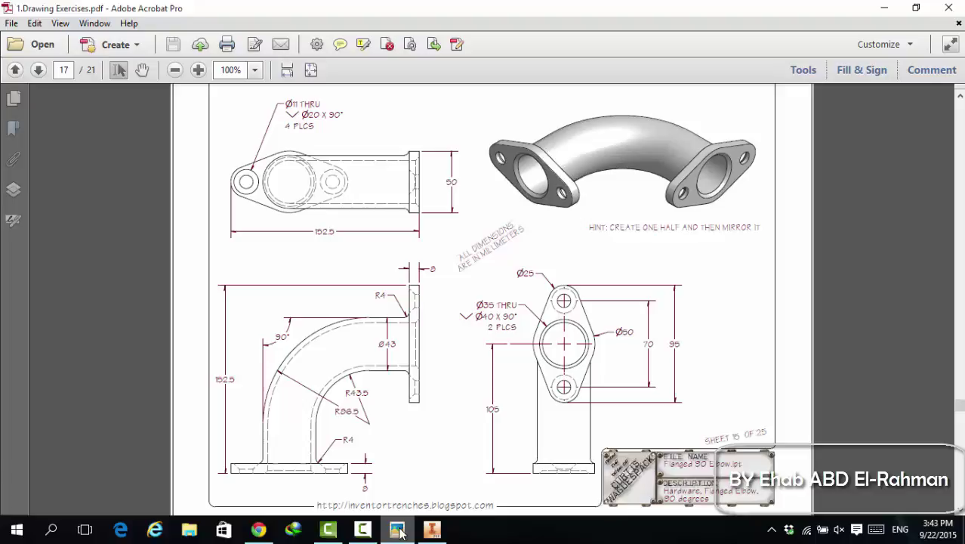
left_click(399, 531)
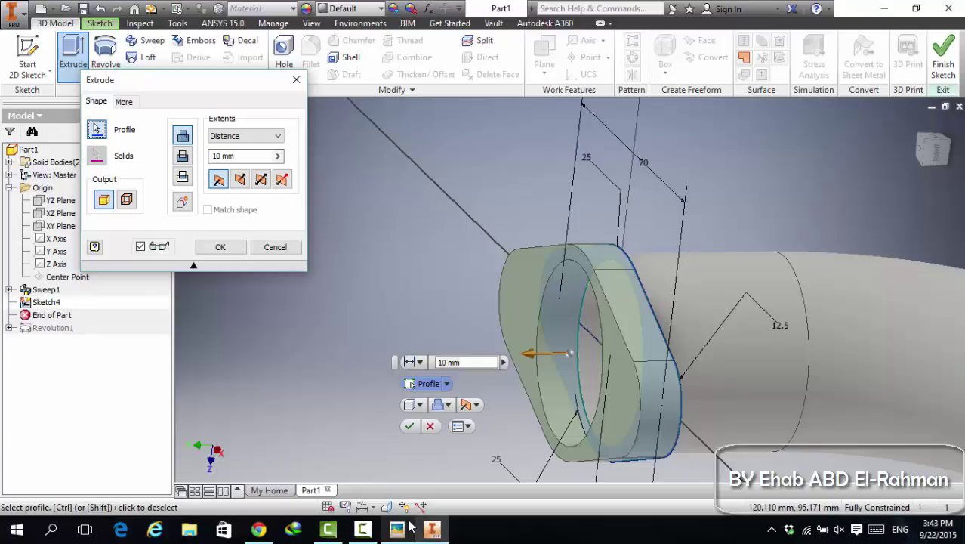
left_click(397, 529)
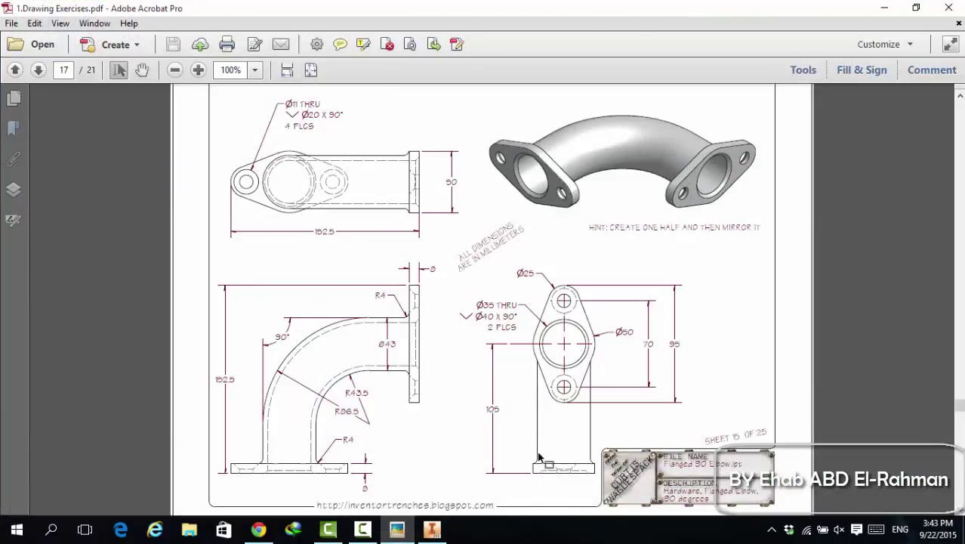
left_click(884, 9)
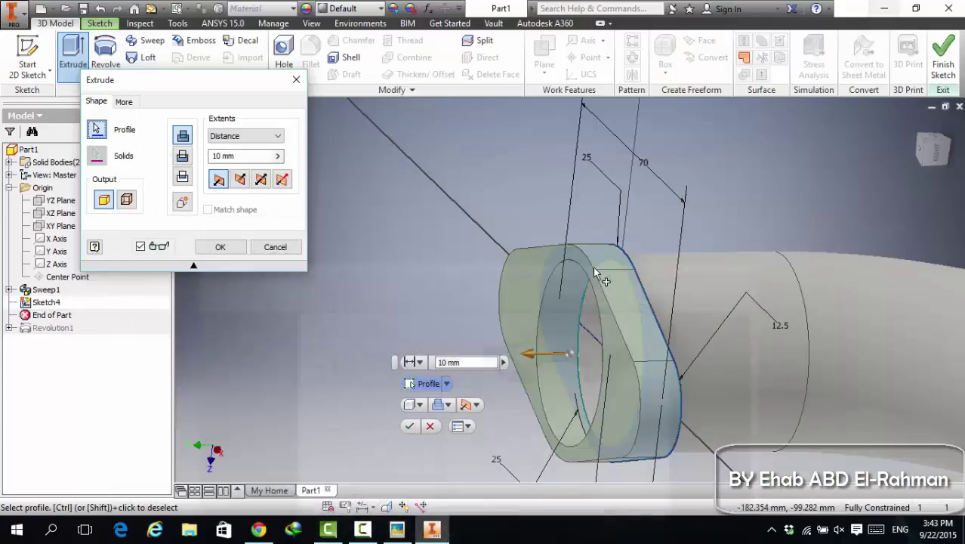
left_click(240, 182)
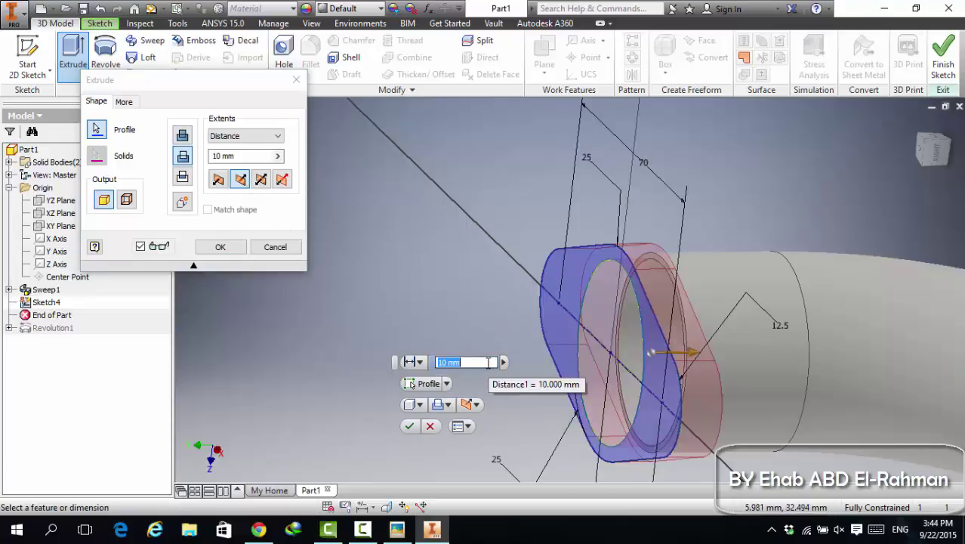
type("25")
key("Return")
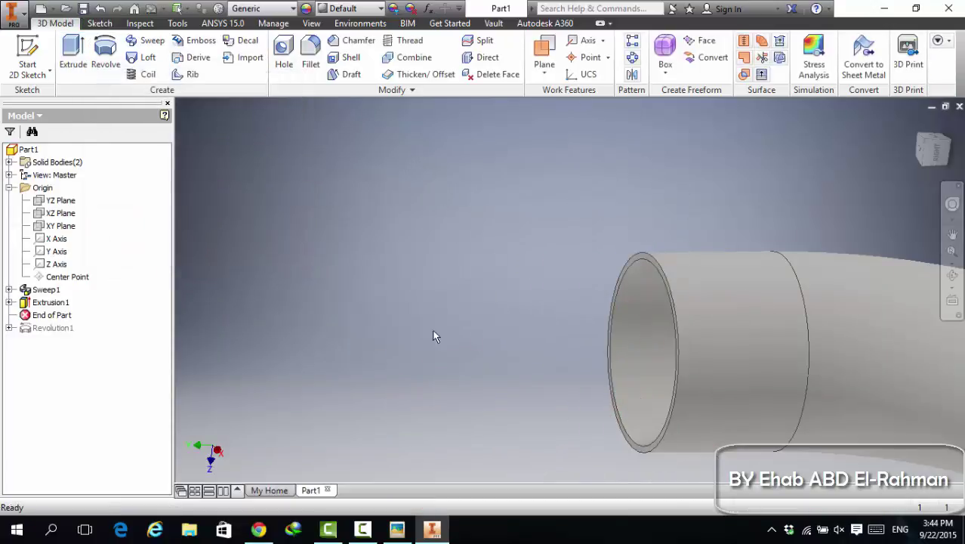
Edit the flange extrusion and switch its operation to Join, keeping the direction toward the pipe
right_click(49, 302)
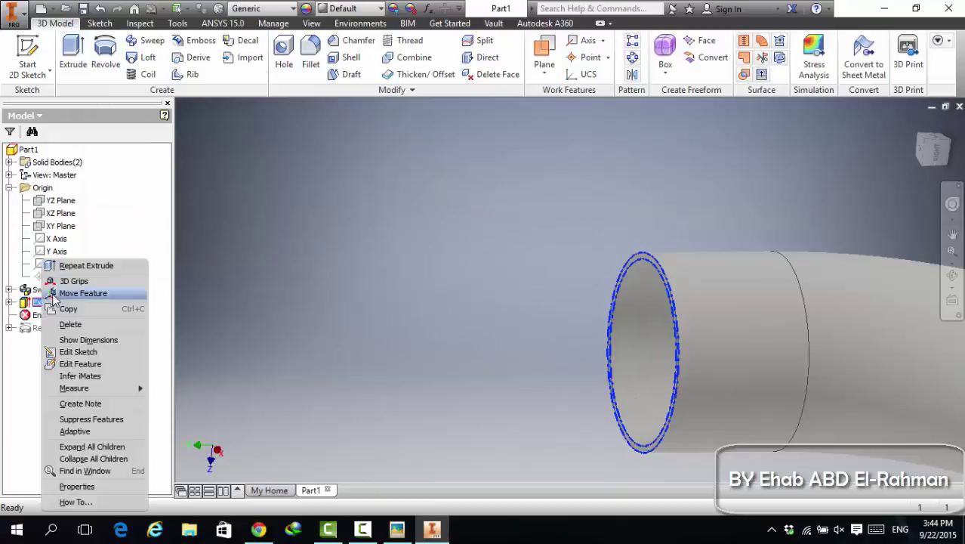
left_click(78, 363)
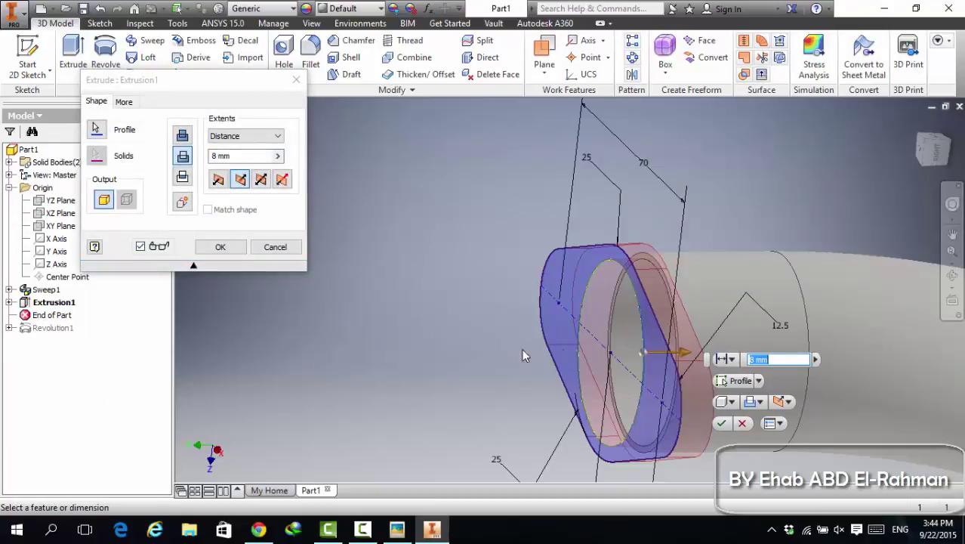
mouse_move(397, 259)
middle_mouse_down("shift")
mouse_move(410, 269)
mouse_move(394, 276)
middle_mouse_up("shift")
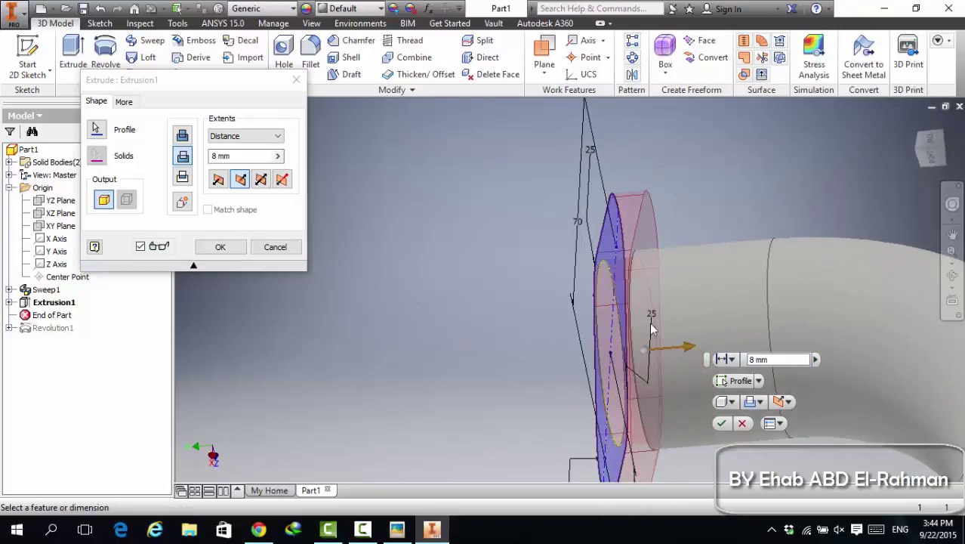
middle_click_drag(654, 328, 570, 330, "shift")
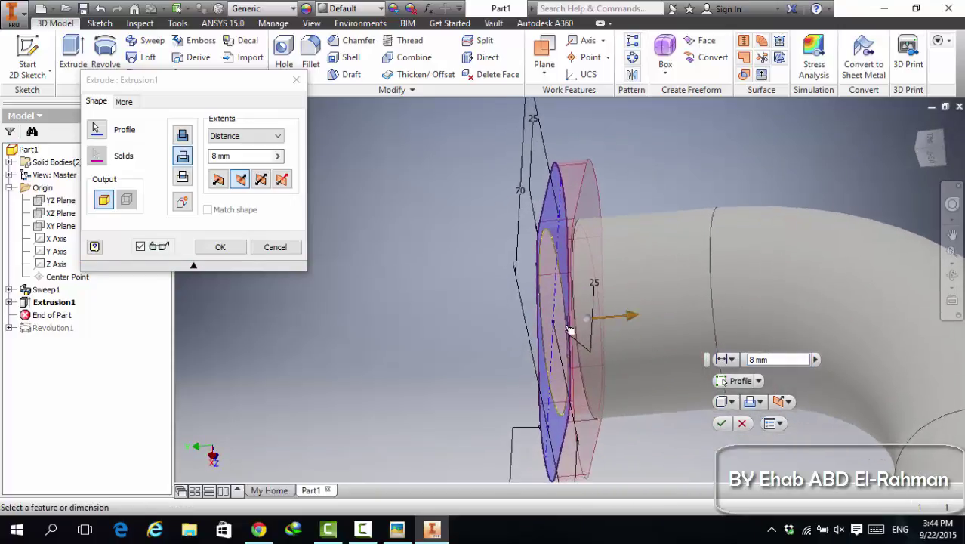
left_click(183, 134)
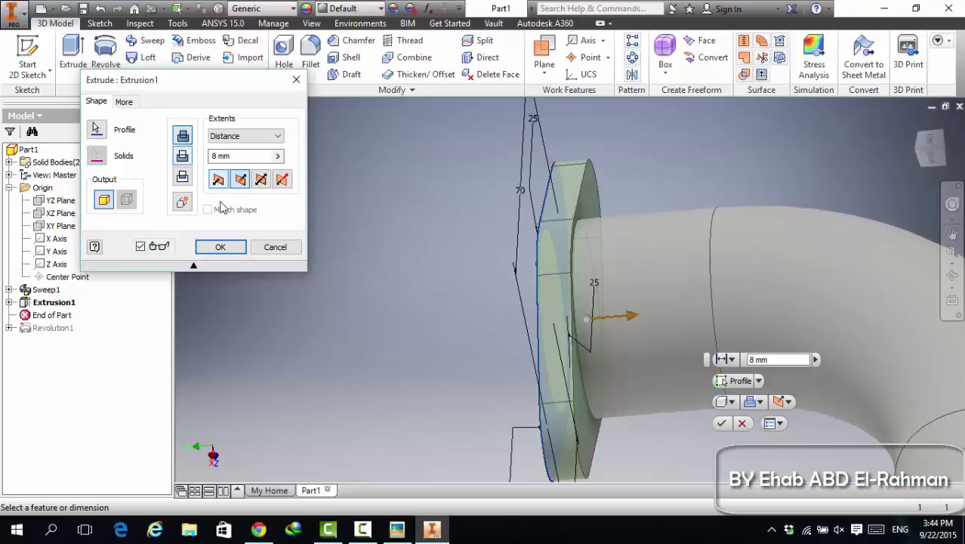
left_click(222, 249)
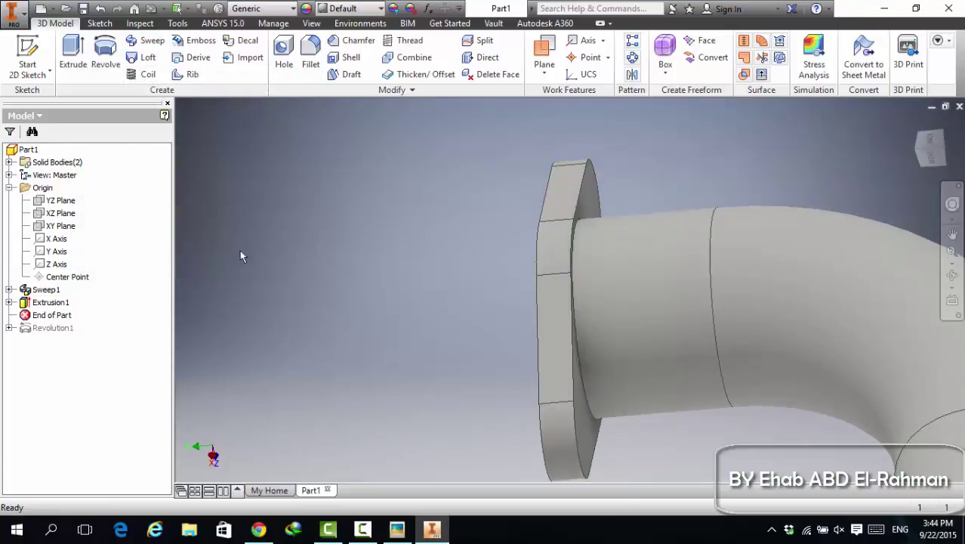
Chamfer the front edge of the flange's central bore by 2 mm, consulting the countersink callout in the PDF drawing
scroll(240, 257, "down", 3)
middle_click_drag(316, 250, 442, 328, "shift")
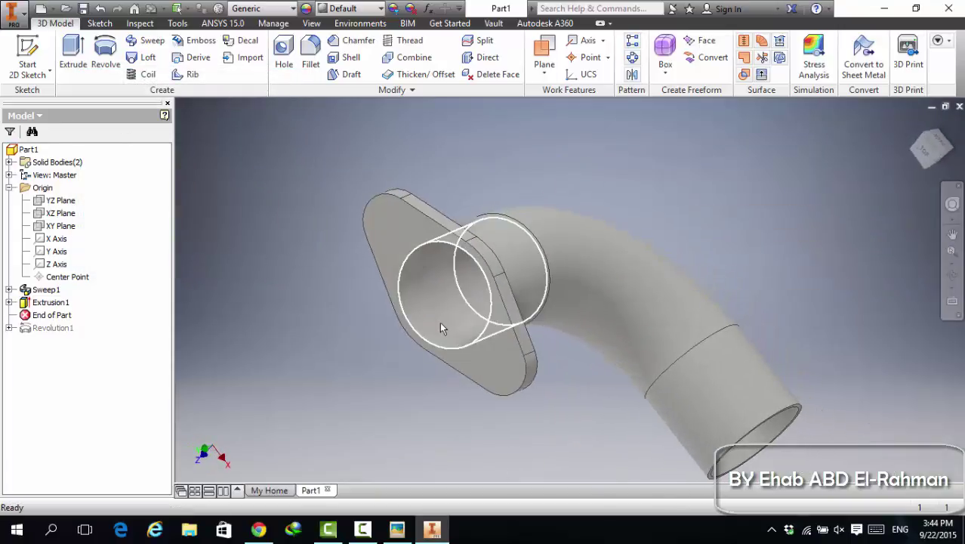
mouse_move(442, 326)
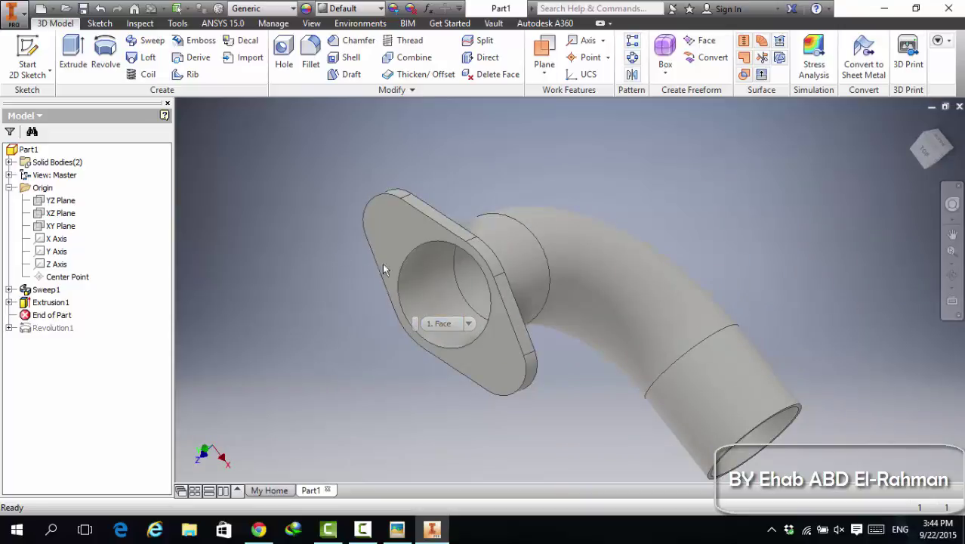
left_click(441, 250)
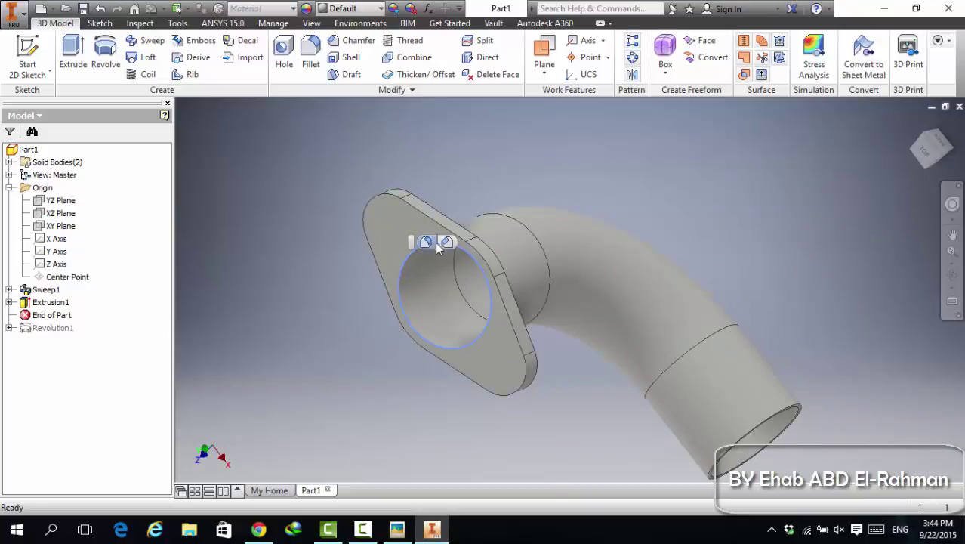
left_click(351, 40)
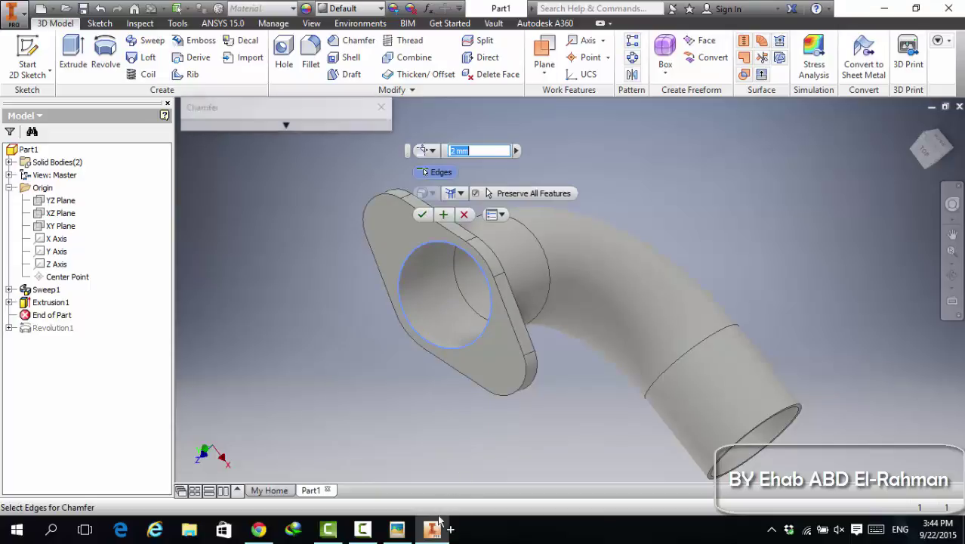
left_click(397, 529)
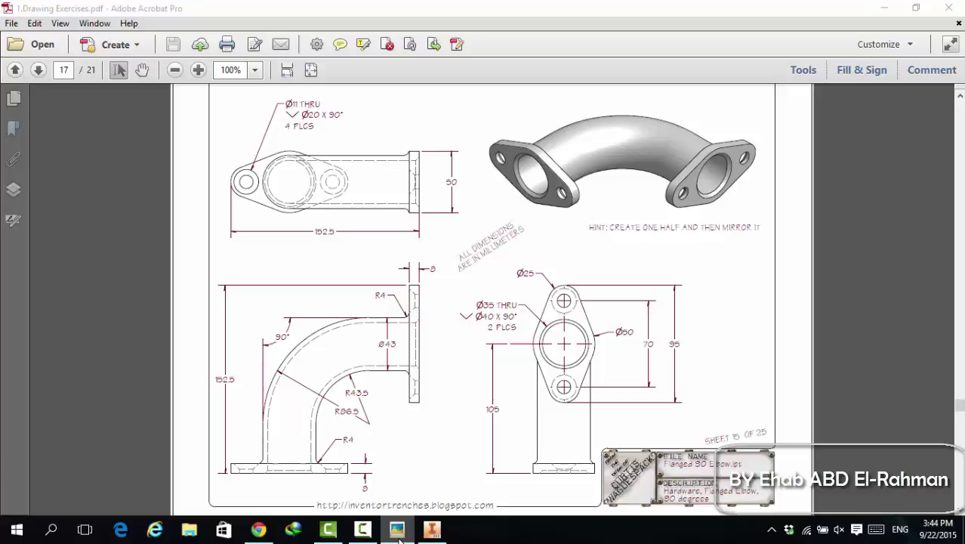
left_click(400, 532)
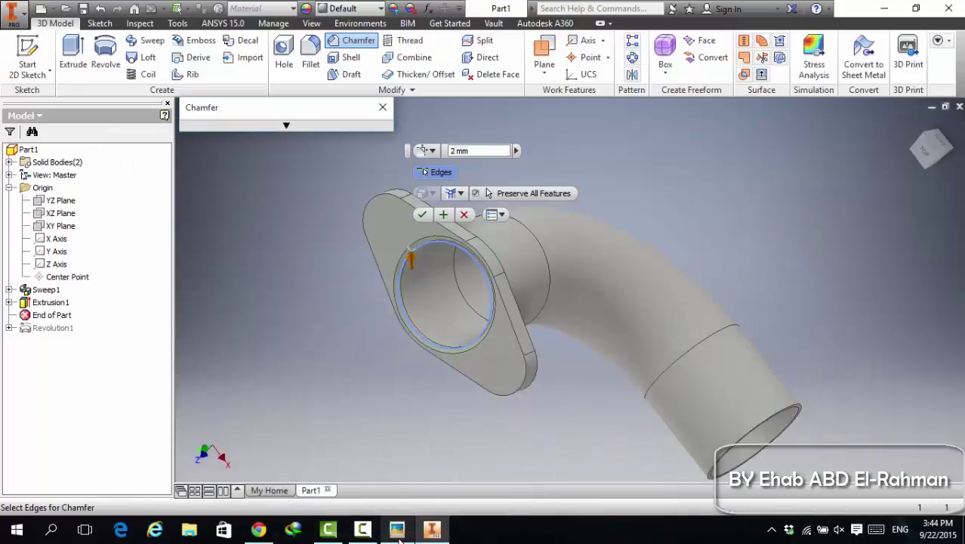
left_click(474, 150)
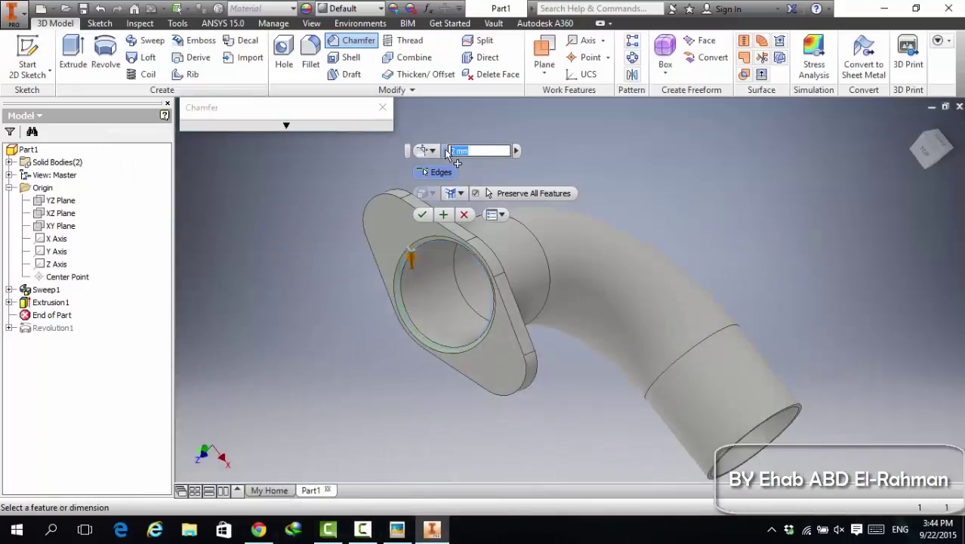
key("Return")
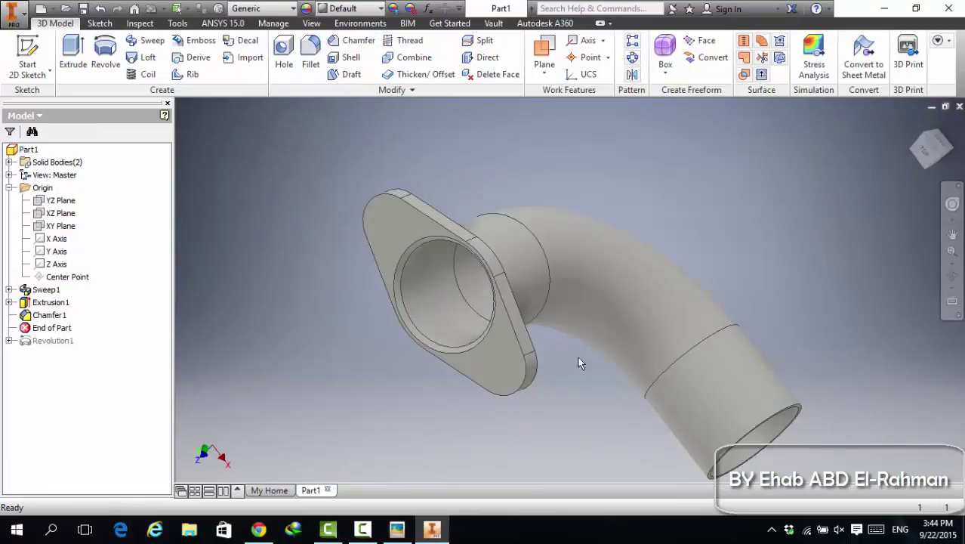
Undo the chamfer on the flange's central bore
middle_click_drag(578, 356, 485, 357, "shift")
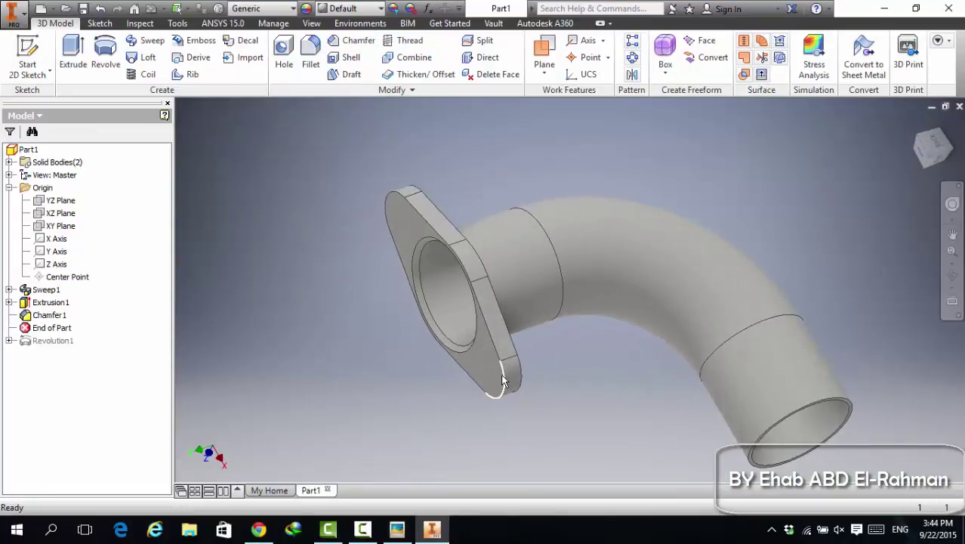
mouse_move(505, 382)
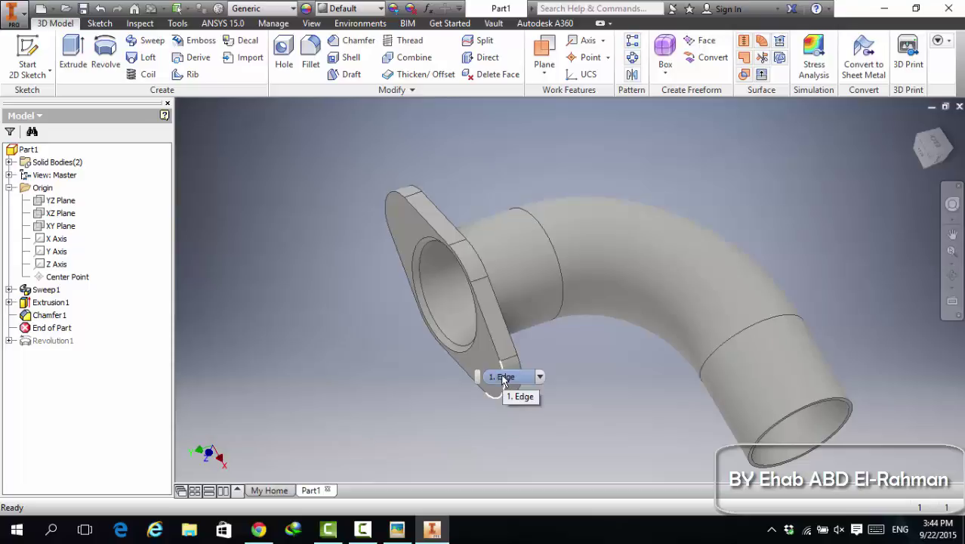
key("ctrl+z")
Reapply a 2 mm chamfer to the circular front edge of the flange bore
left_click(420, 281)
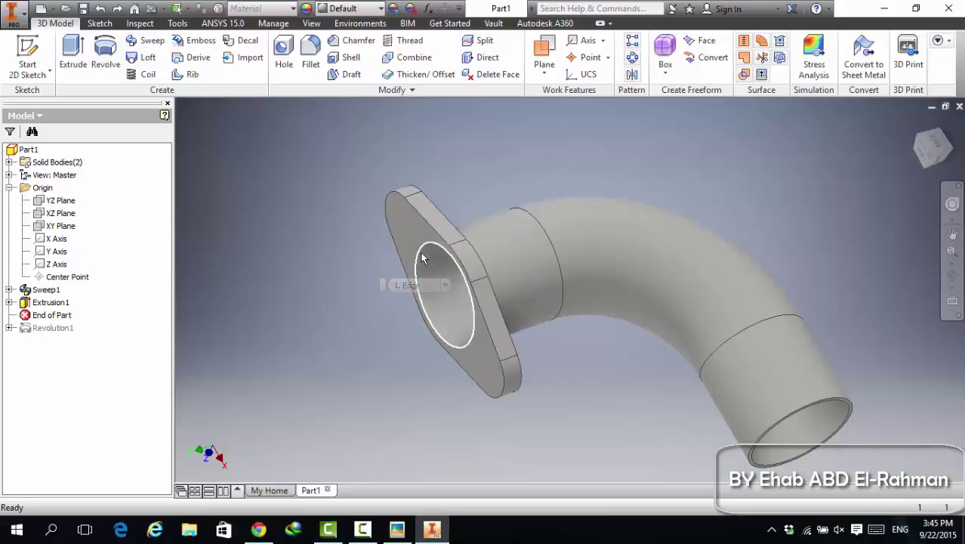
left_click(420, 259)
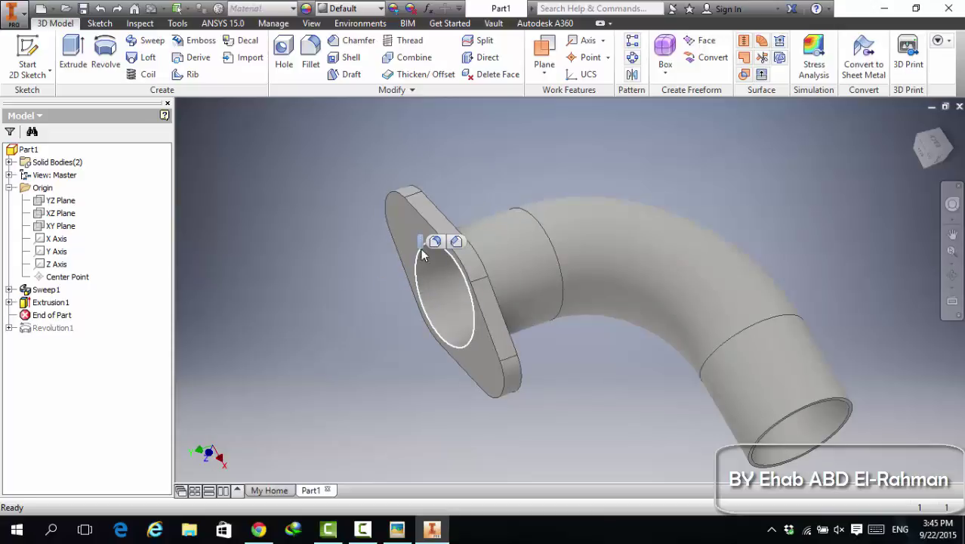
key("ctrl+shift+k")
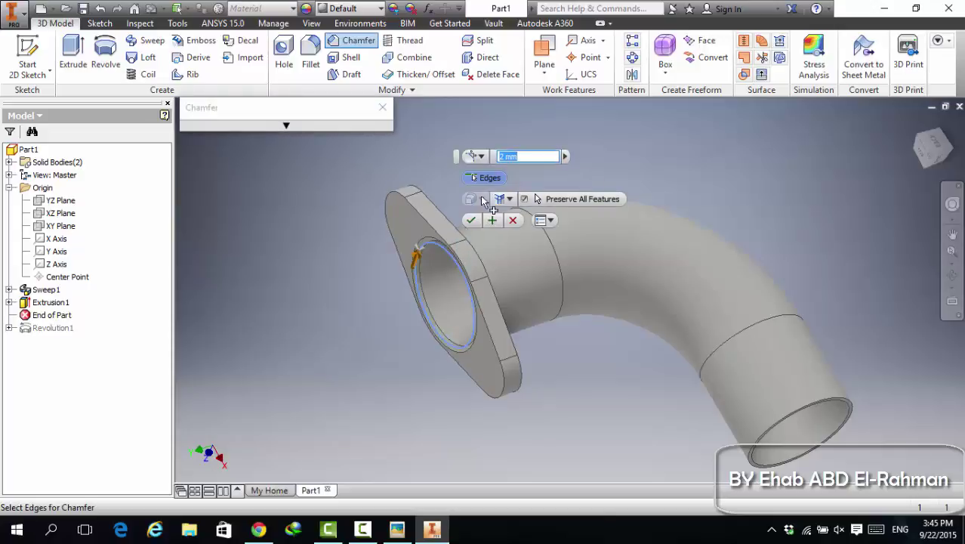
left_click(470, 220)
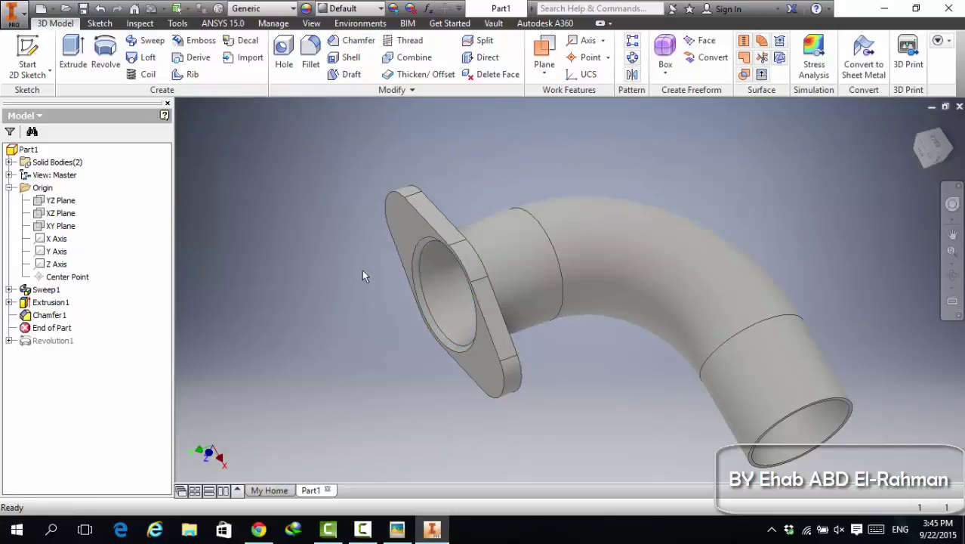
Examine where the YZ, XZ and XY origin planes lie relative to the elbow and its open end
middle_click_drag(804, 394, 382, 133)
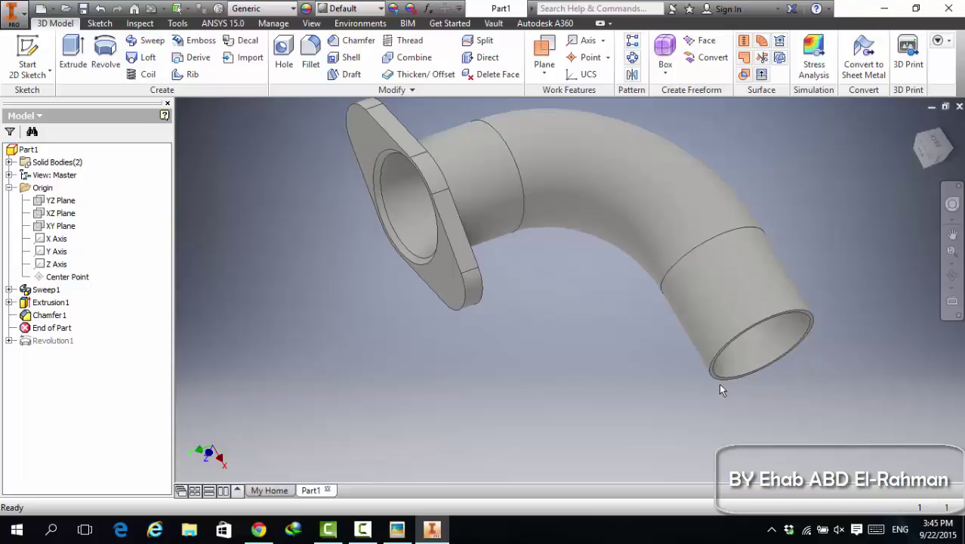
left_click(68, 201)
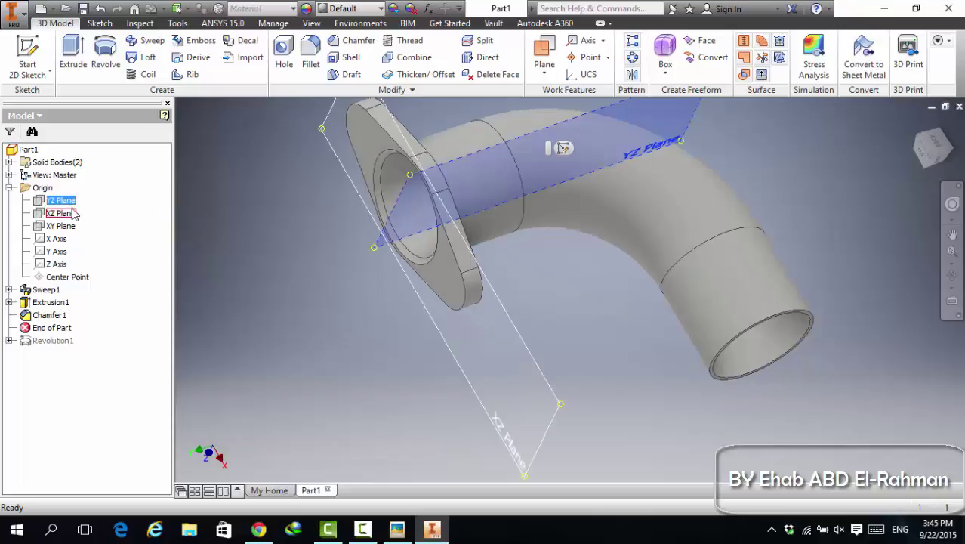
left_click(65, 213)
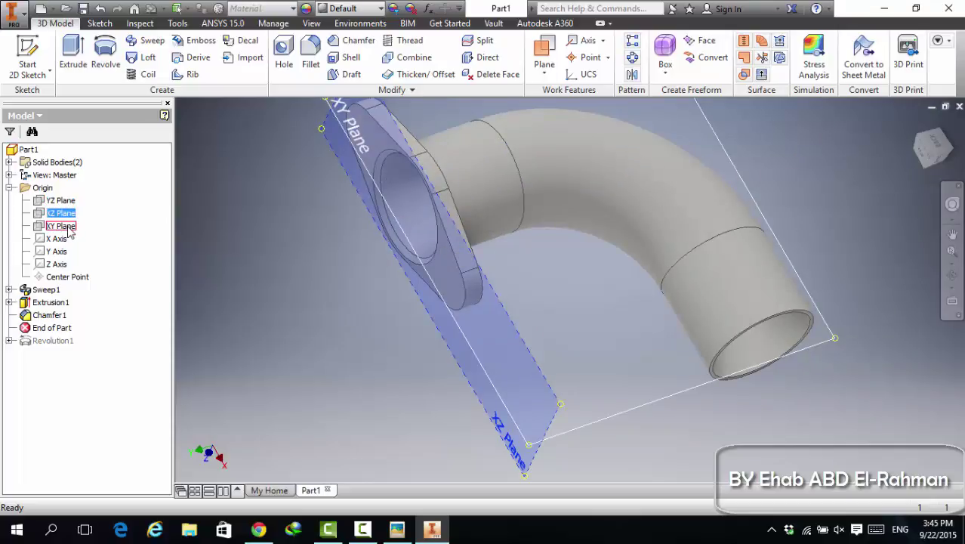
left_click(75, 227)
left_click(60, 200, "shift")
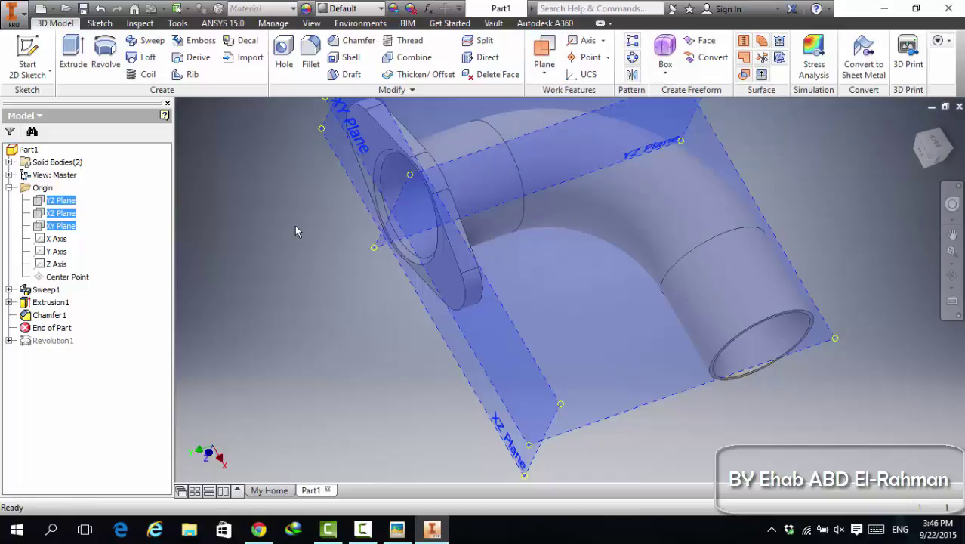
key("Escape")
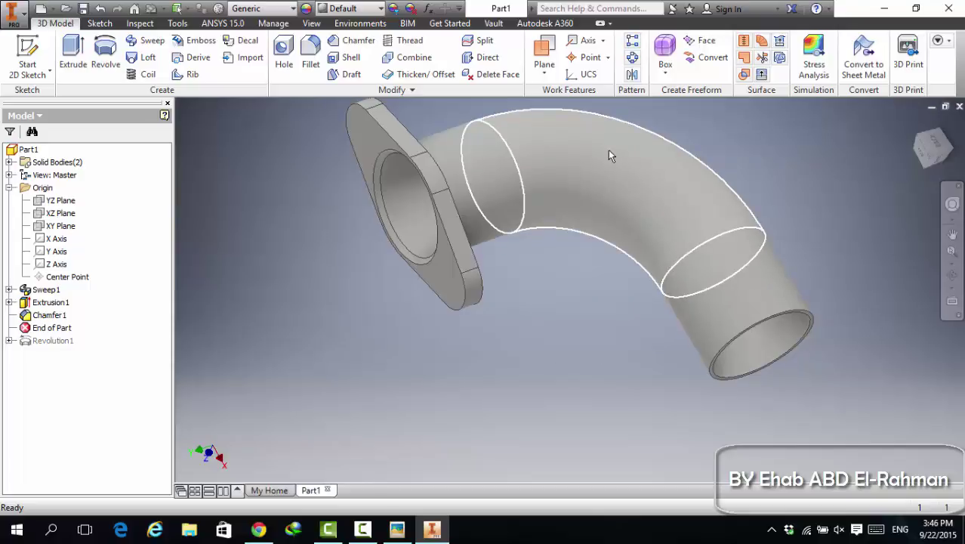
Create a work plane midway between the pipe's open end face and the flange's front face
mouse_move(611, 153)
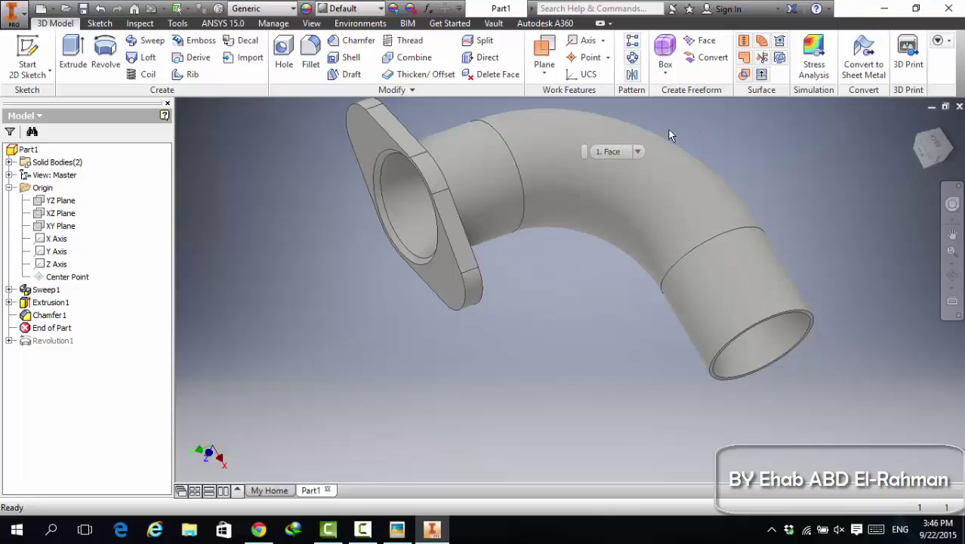
left_click(547, 72)
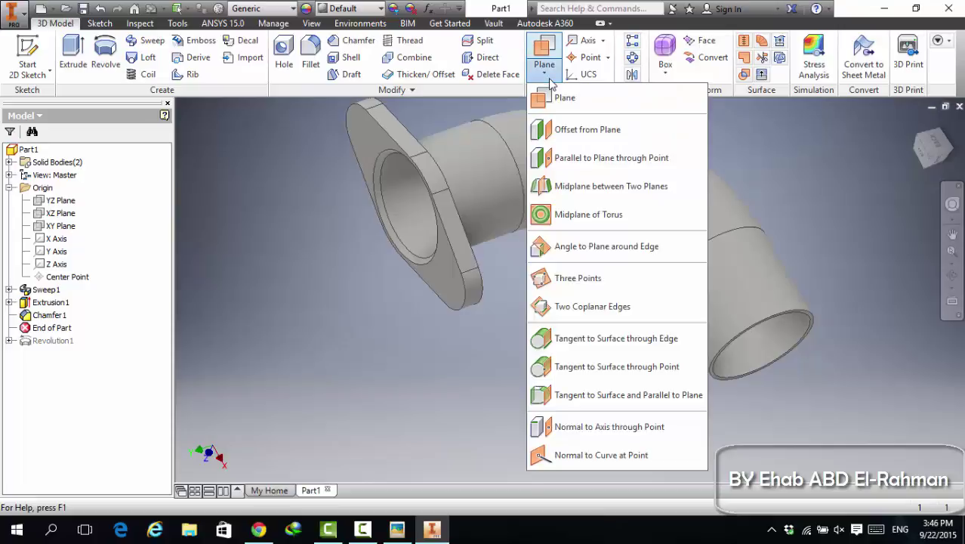
left_click(599, 188)
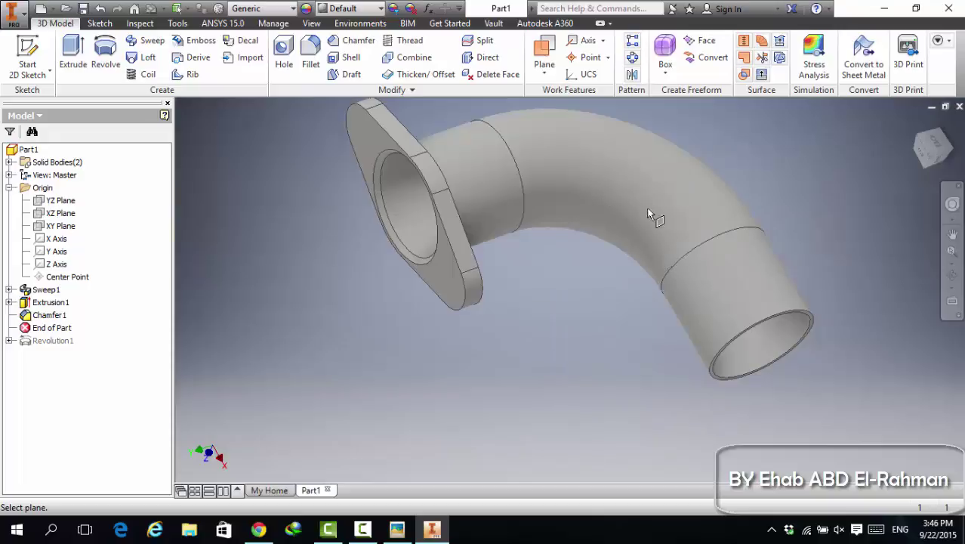
left_click(808, 329)
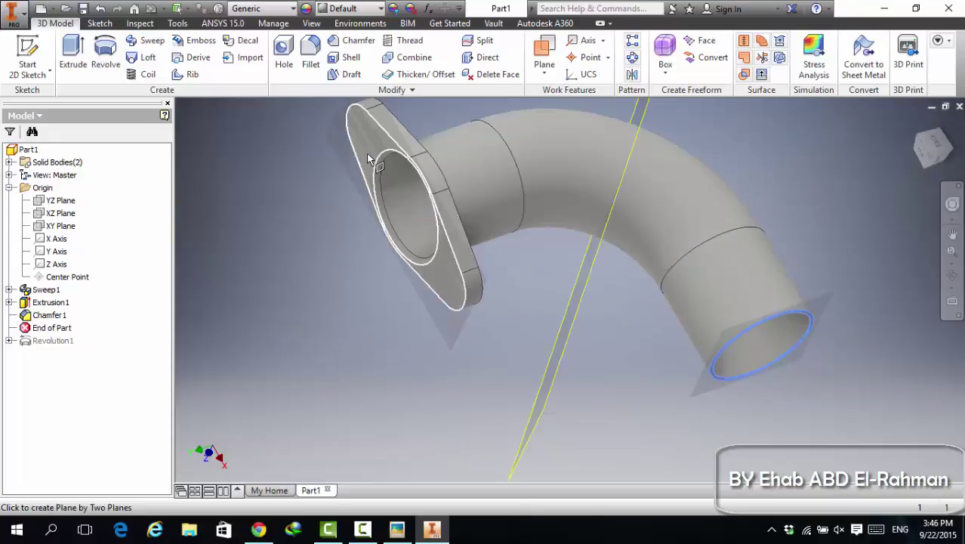
left_click(369, 160)
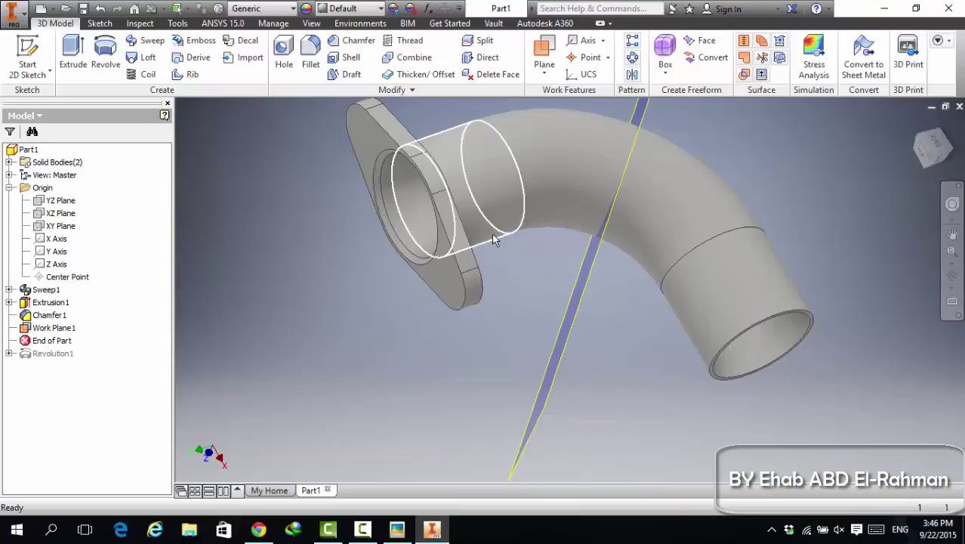
Delete the midplane just created across the elbow
mouse_move(492, 235)
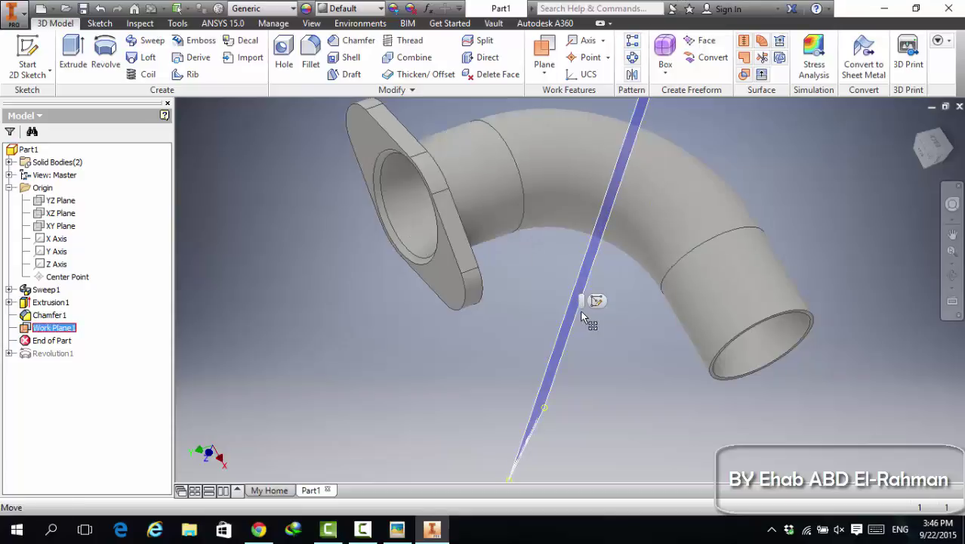
left_click(549, 375)
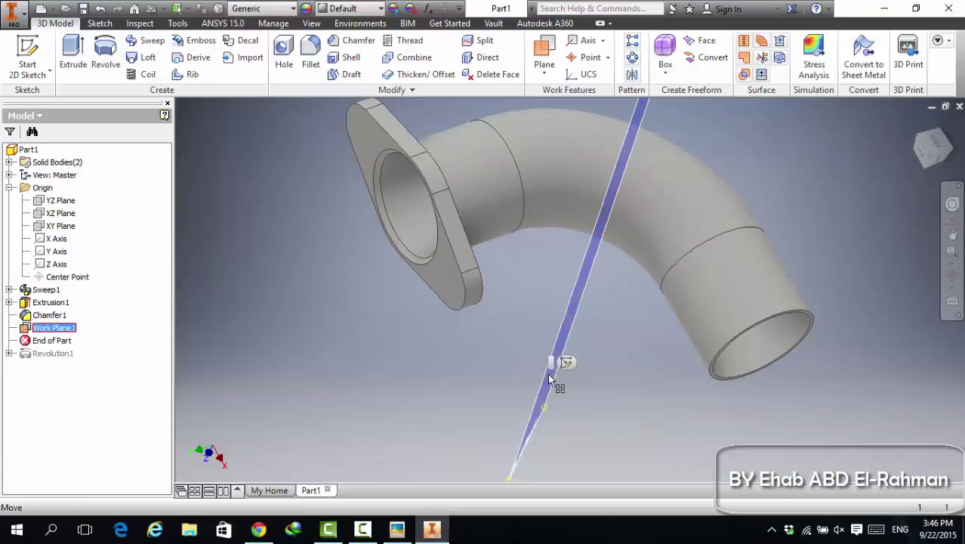
key("Delete")
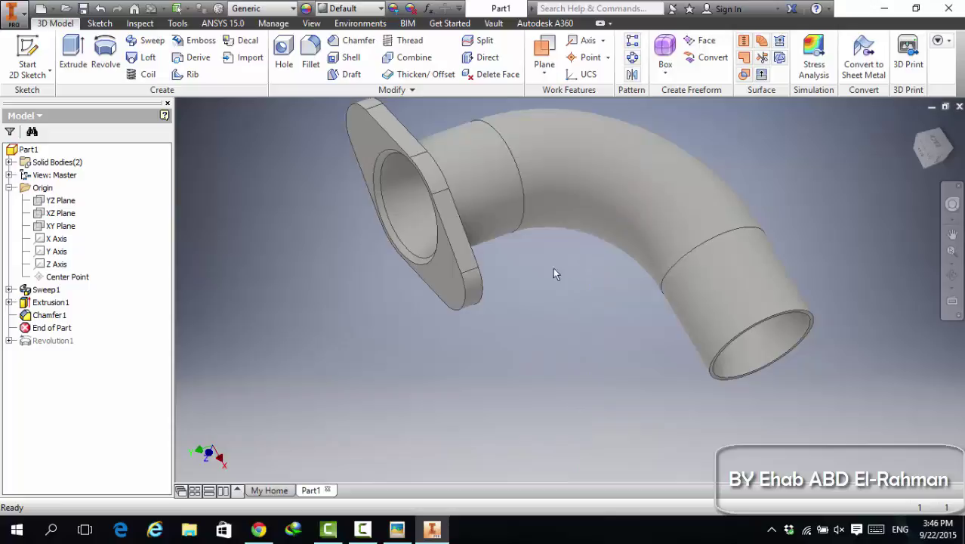
Recreate the midplane with the general Plane command, using the pipe's open end face and the flange's front face
left_click(544, 55)
scroll(803, 317, "up", 6)
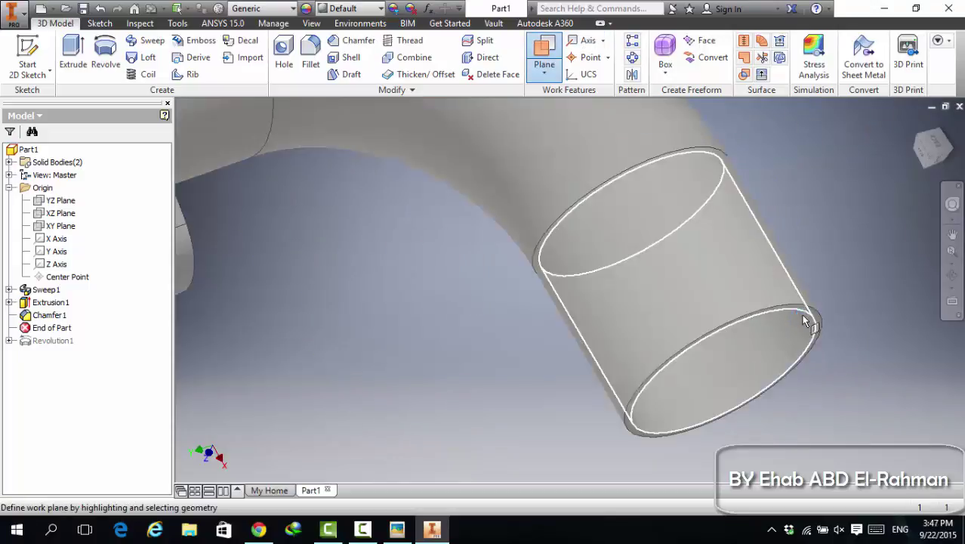
scroll(850, 302, "down", 6)
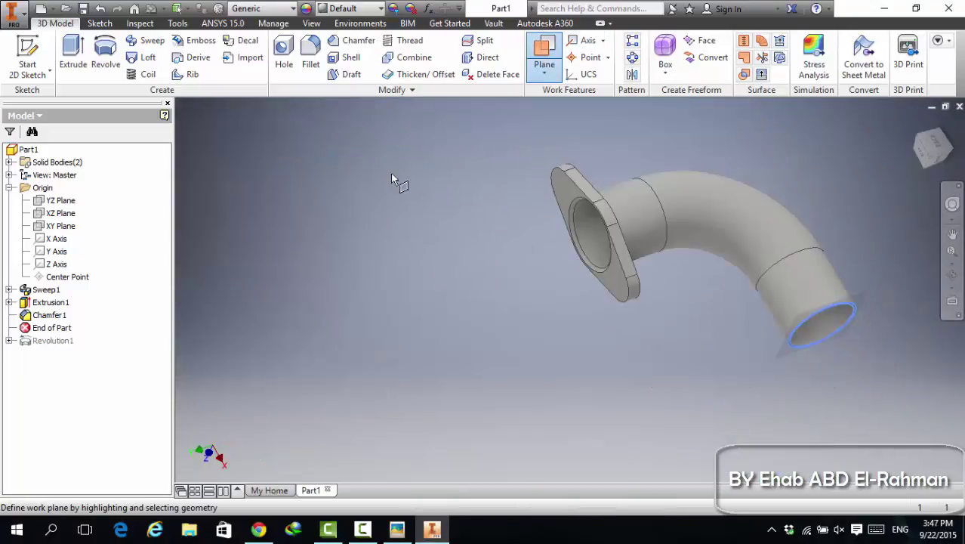
left_click(564, 181)
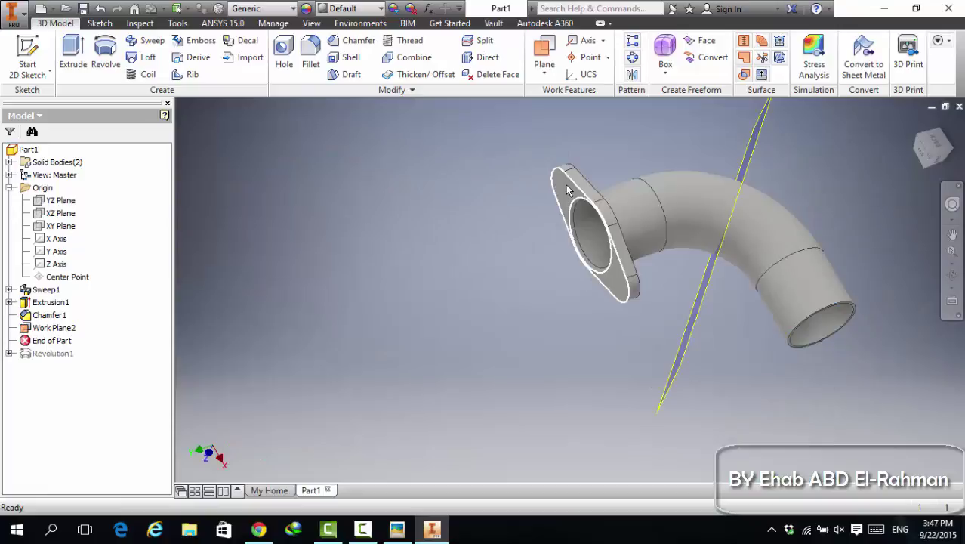
mouse_move(569, 190)
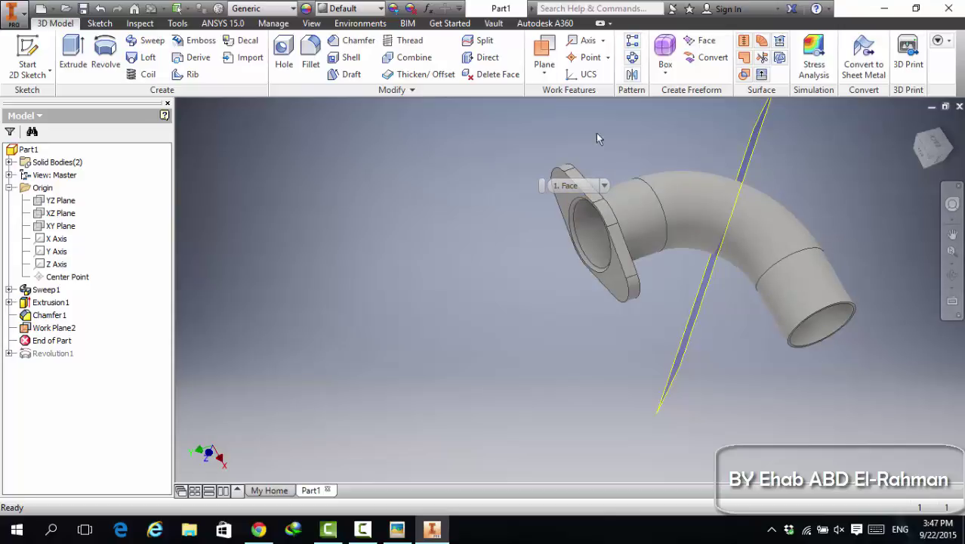
Try to mirror the flange extrusion and its bore chamfer about the elbow's midplane
left_click(633, 74)
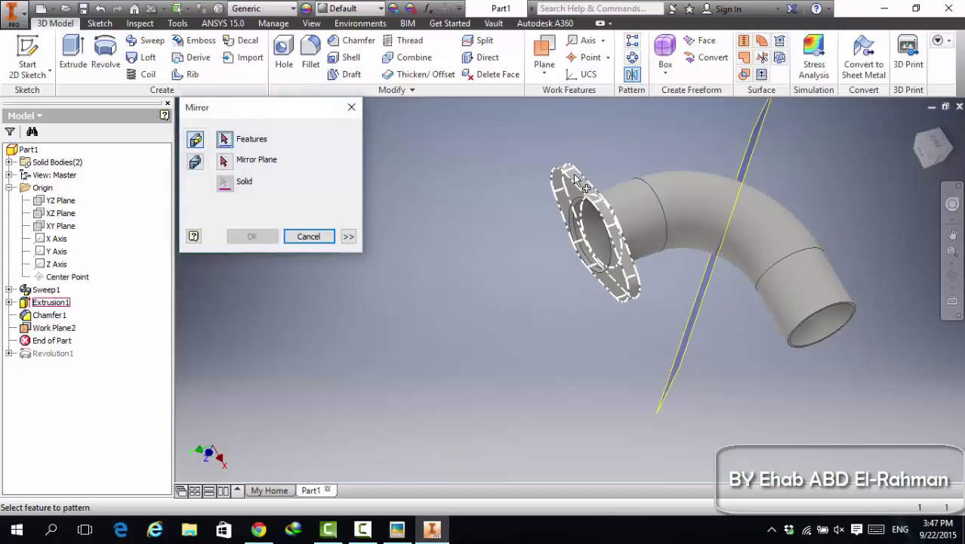
left_click(576, 203)
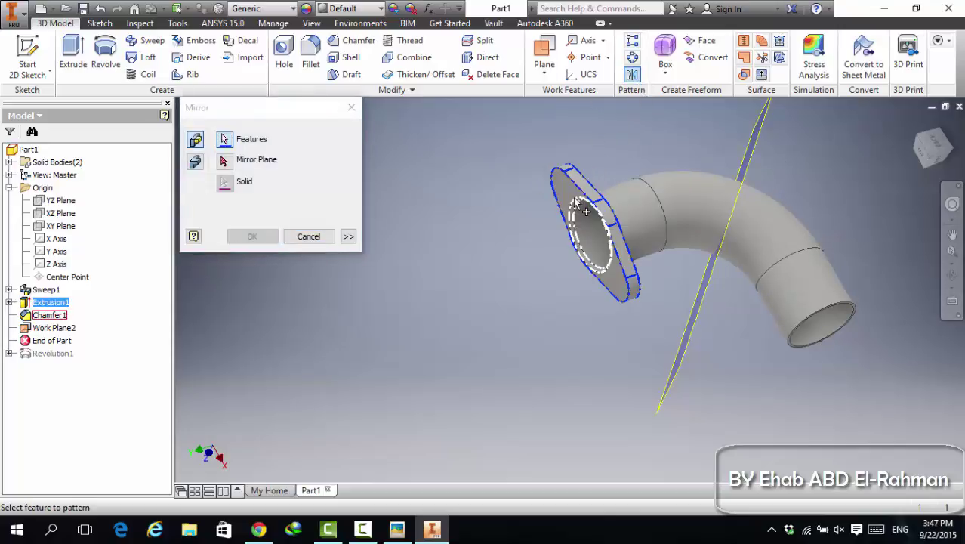
left_click(48, 314)
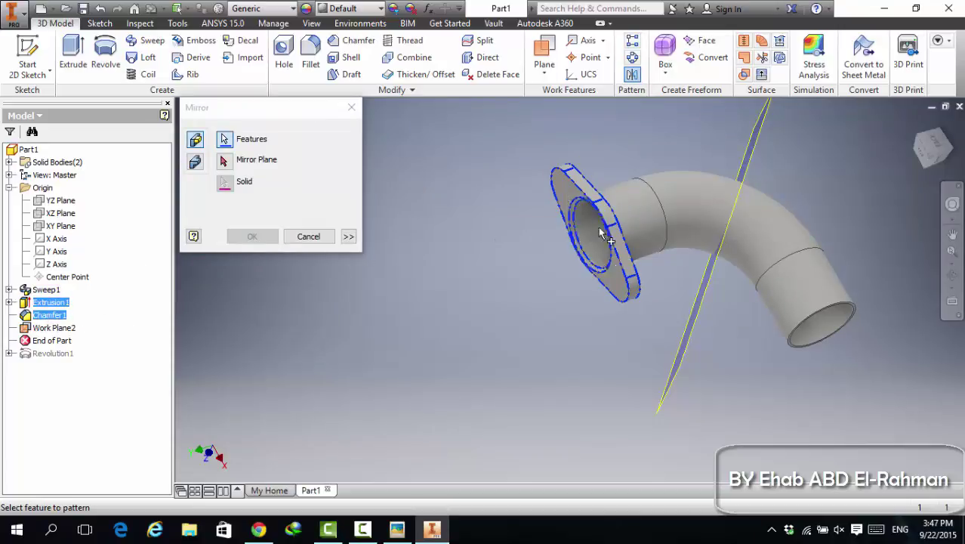
left_click(223, 159)
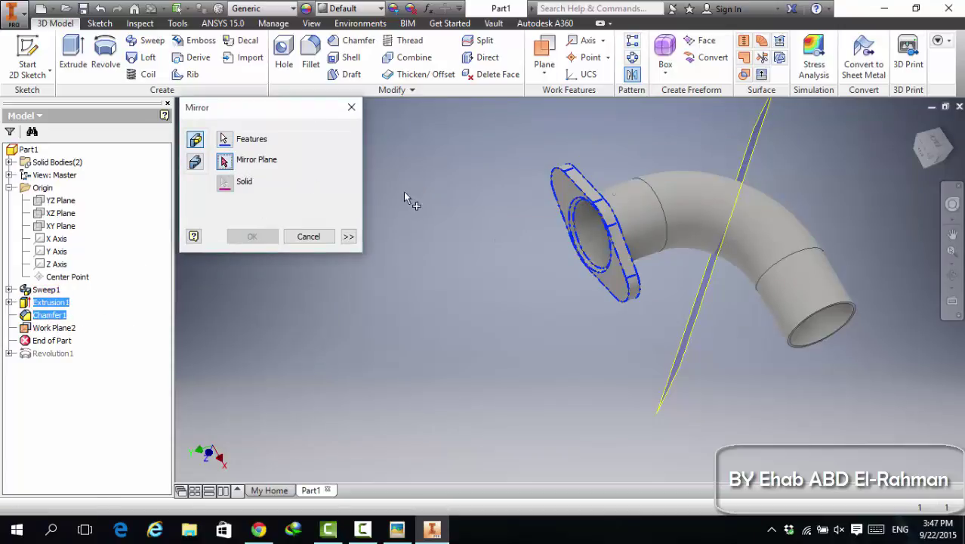
left_click(757, 146)
left_click(254, 236)
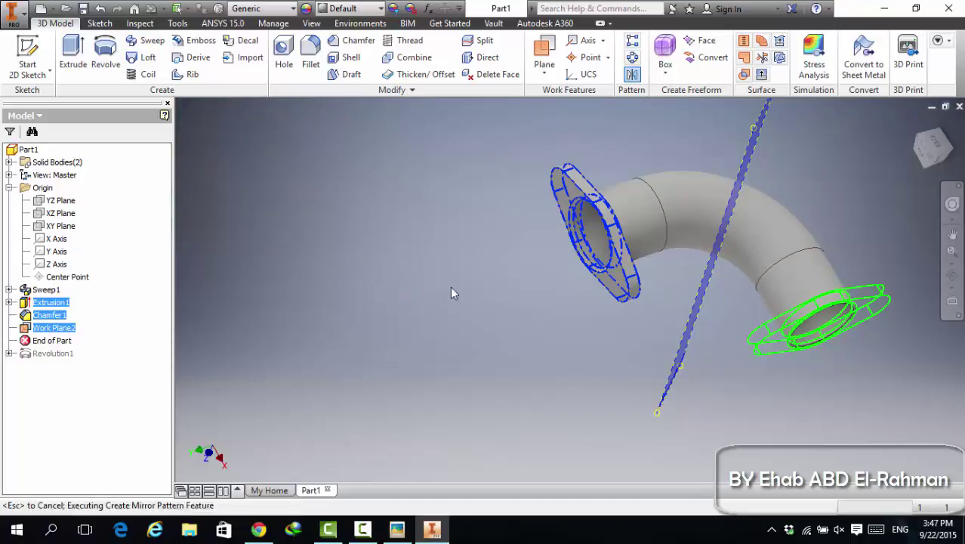
left_click(249, 131)
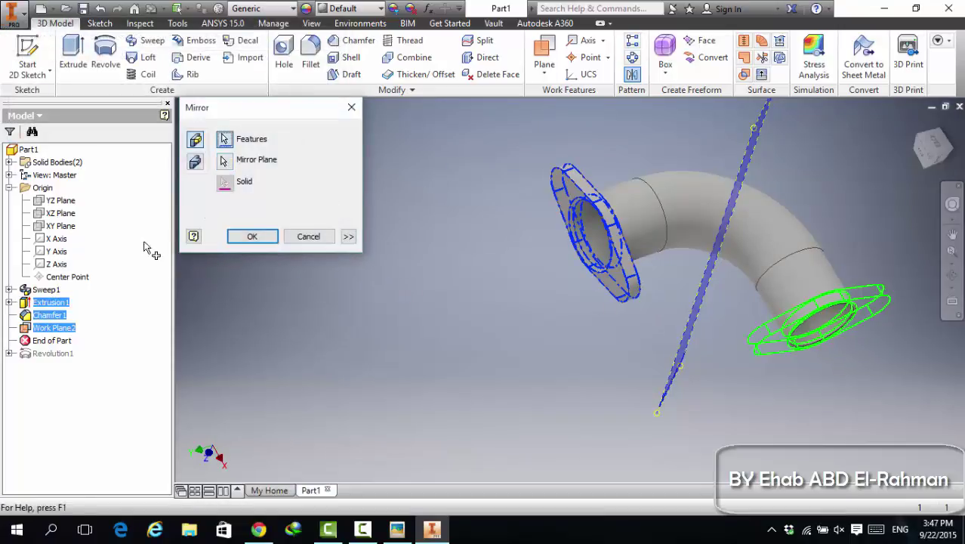
left_click(302, 239)
left_click(211, 246)
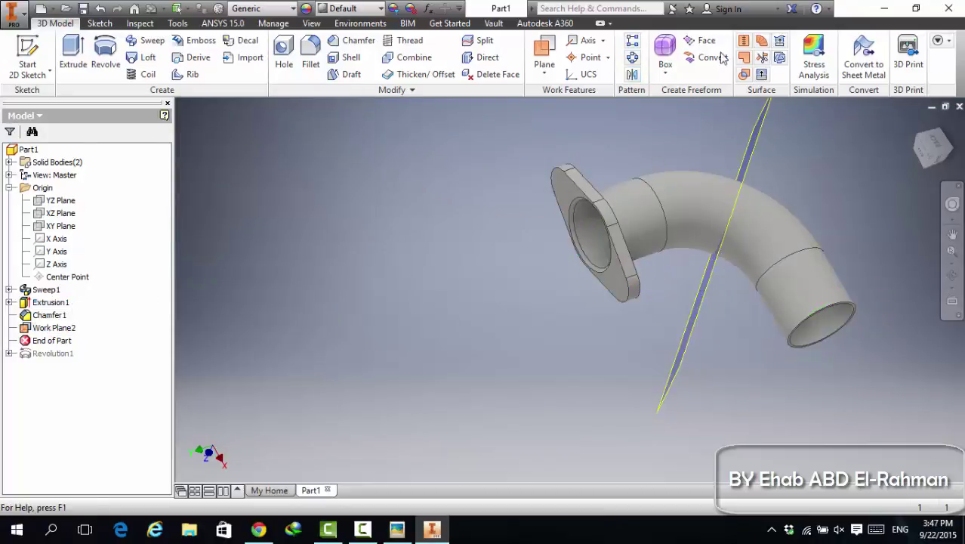
Mirror the flange extrusion together with the pipe sweep about the elbow's midplane
left_click(633, 75)
left_click(585, 216)
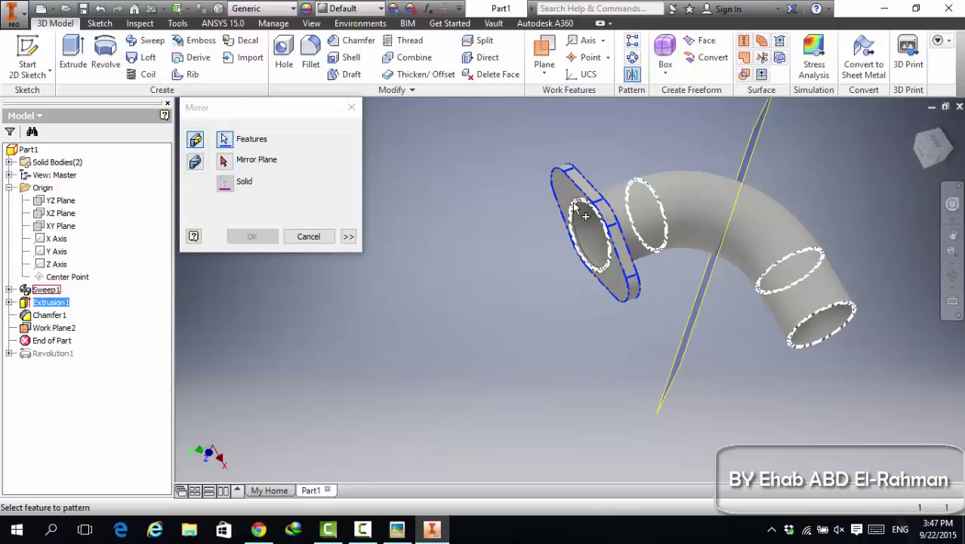
left_click(586, 216)
left_click(224, 160)
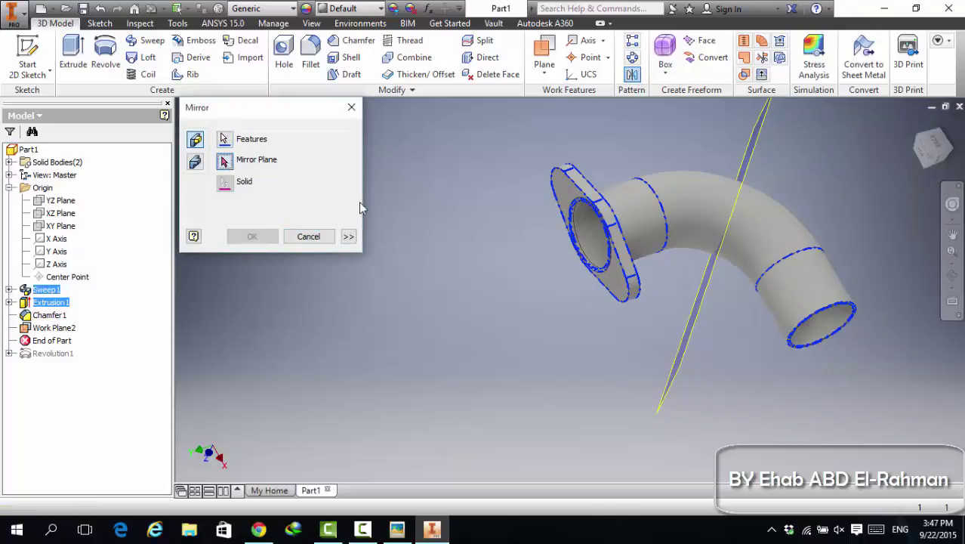
left_click(703, 289)
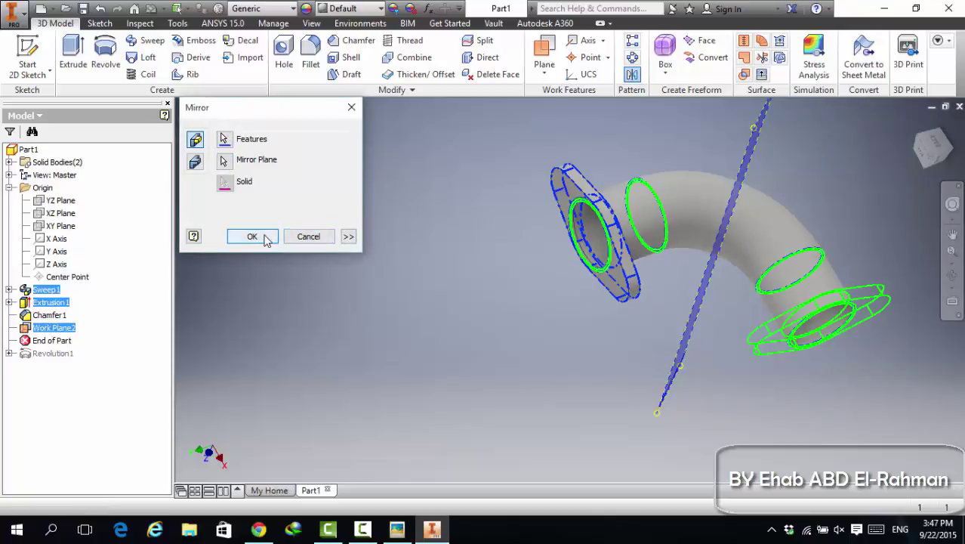
left_click(261, 237)
key("Home")
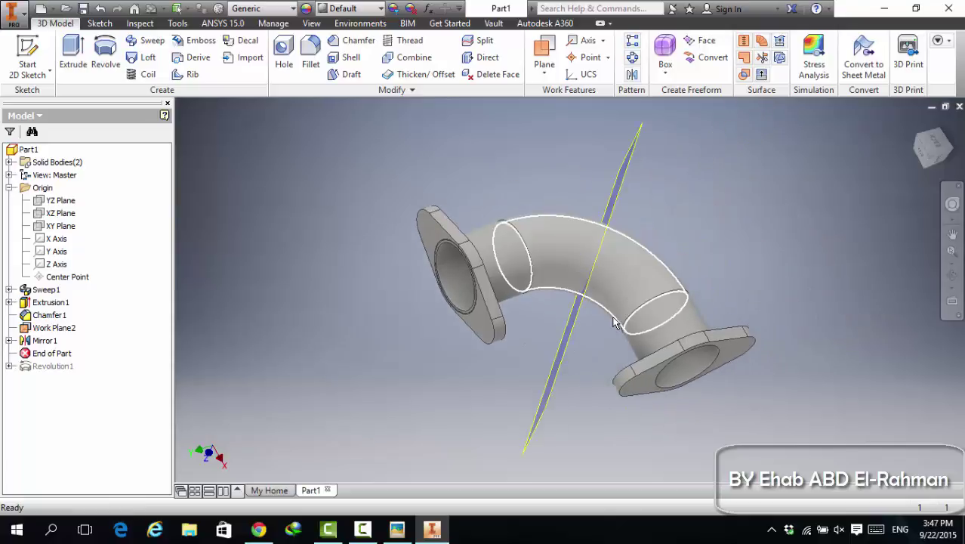
Chamfer the outer circular edge of the mirrored flange's bore by 2 mm
mouse_move(616, 322)
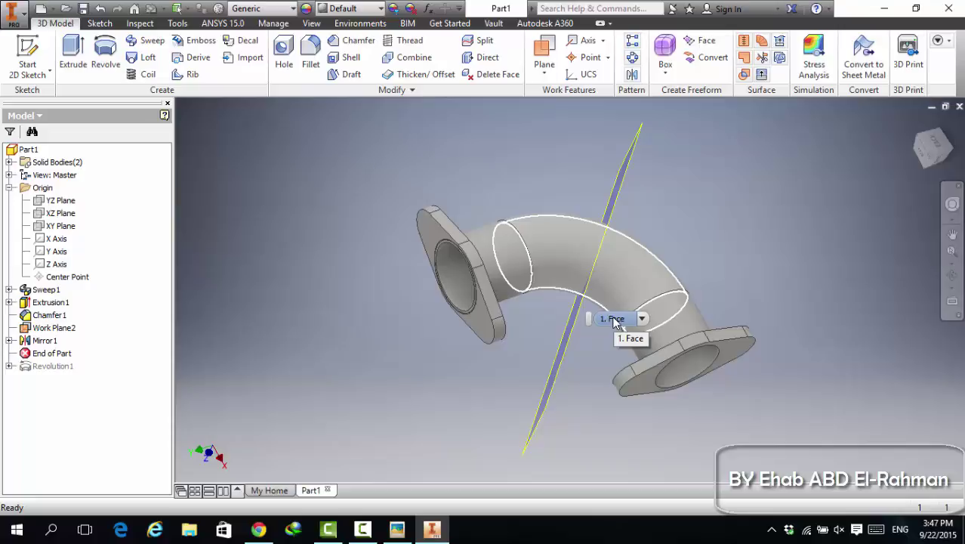
scroll(409, 254, "down", 5)
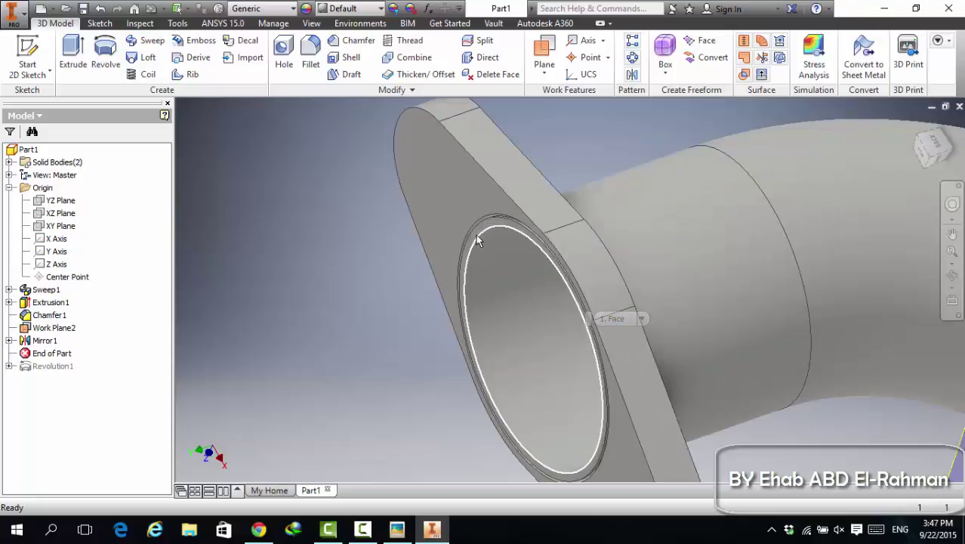
scroll(496, 277, "up", 5)
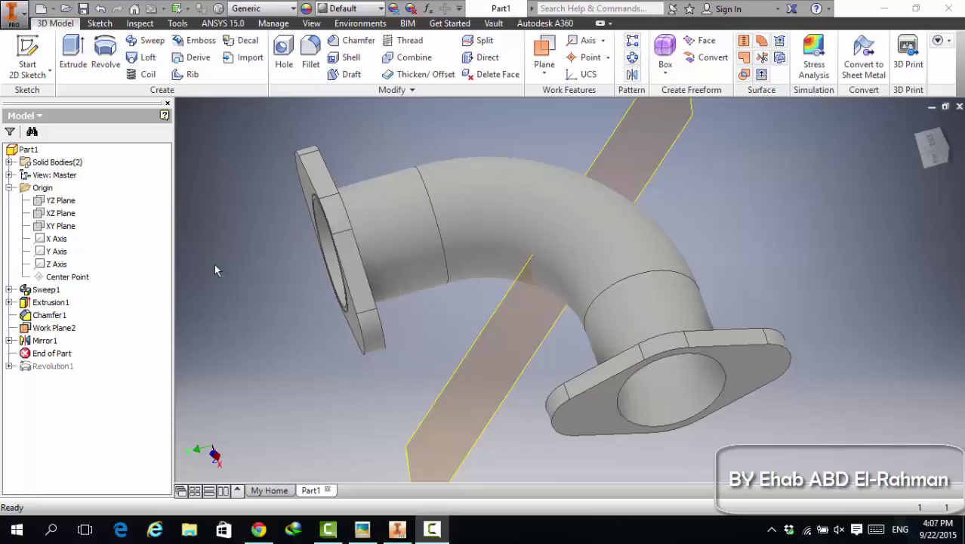
left_click(727, 379)
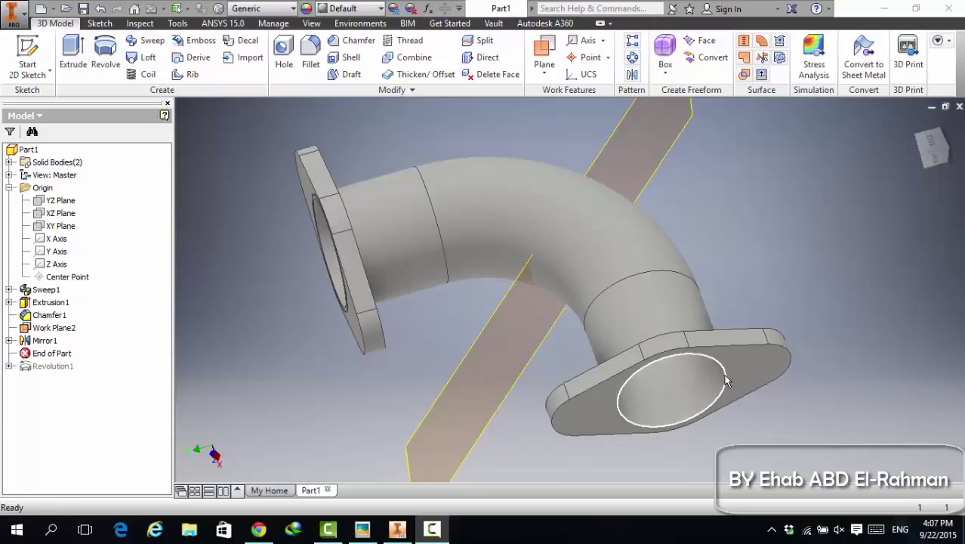
left_click(765, 362)
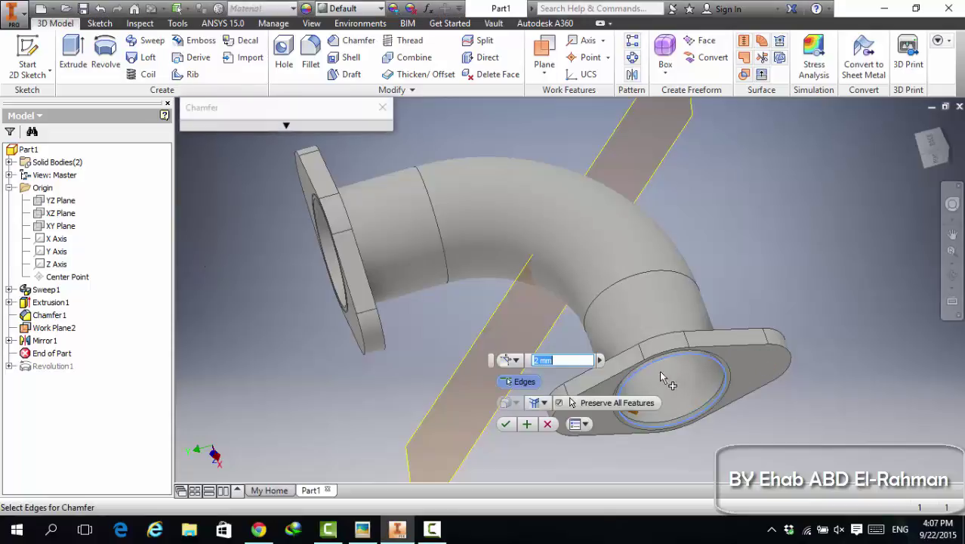
left_click(505, 424)
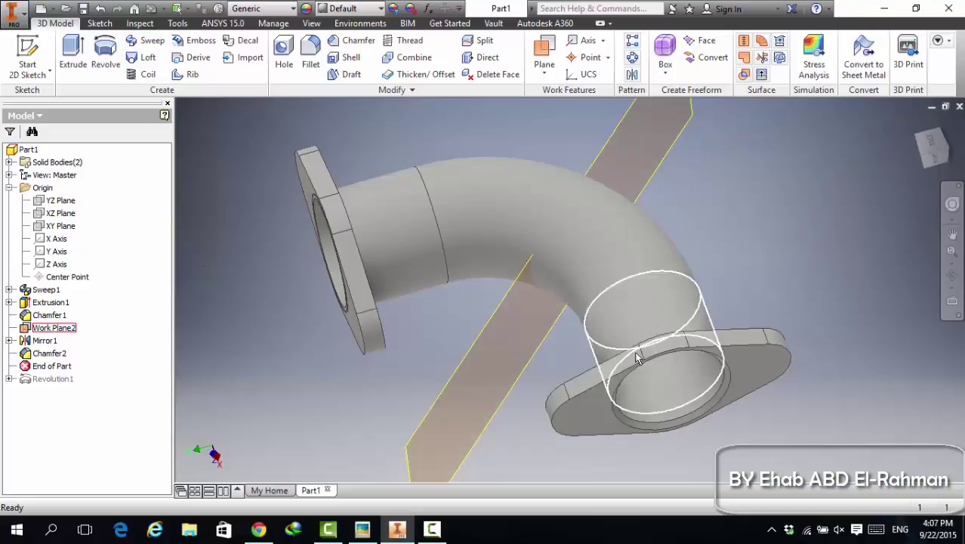
Start a new sketch on the outer face of the mirrored flange
middle_click_drag(788, 352, 752, 329, "shift")
left_click(751, 329)
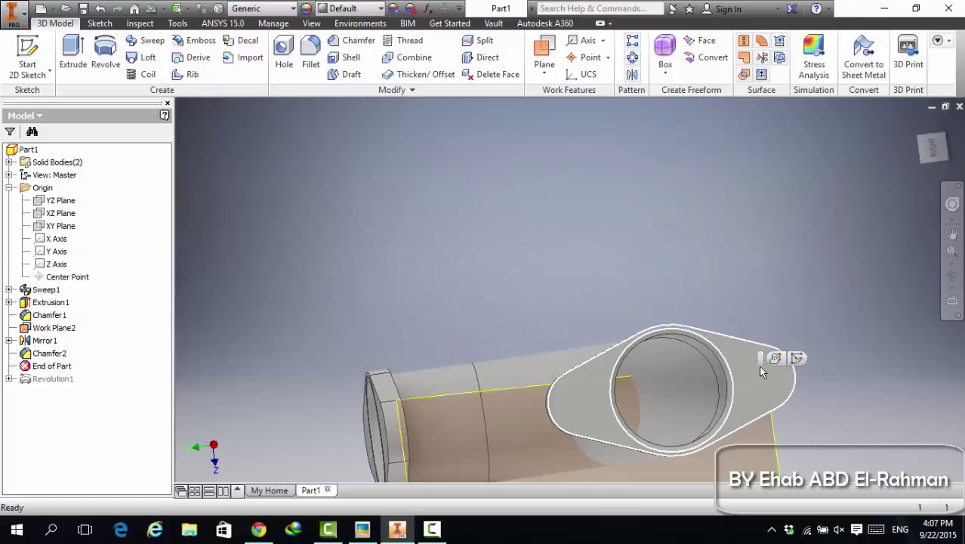
left_click(709, 312)
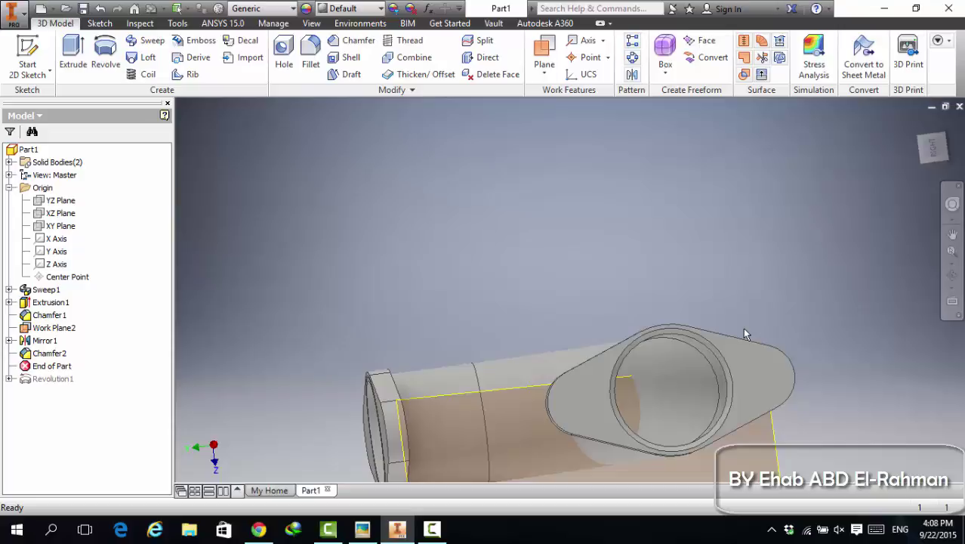
right_click(779, 373)
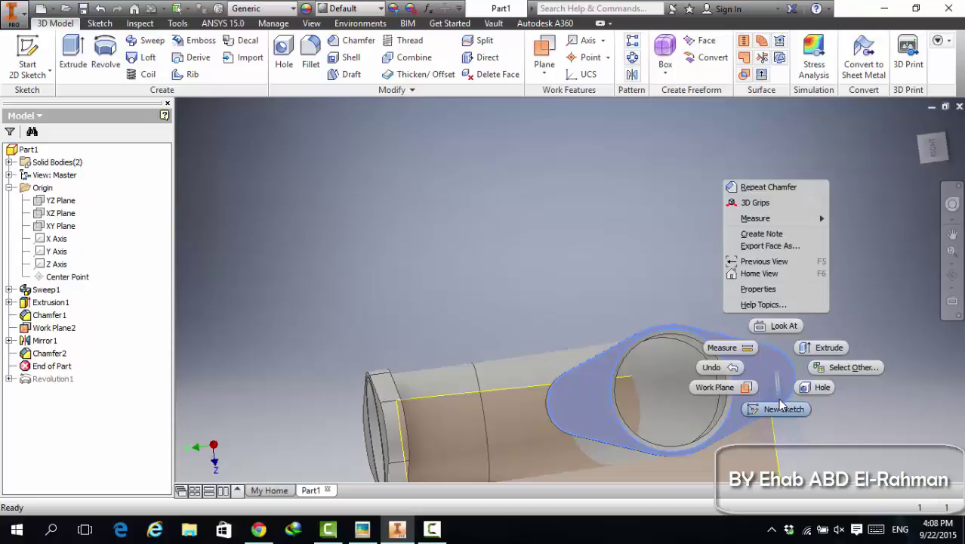
left_click(778, 400)
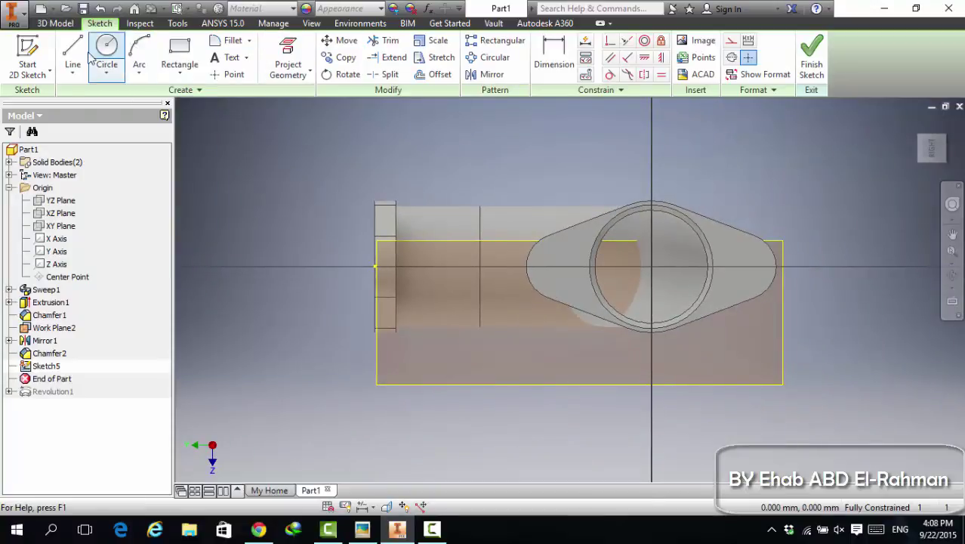
Place sketch points at the arc centers of the mirrored flange's two rounded ends and finish the sketch
left_click(228, 74)
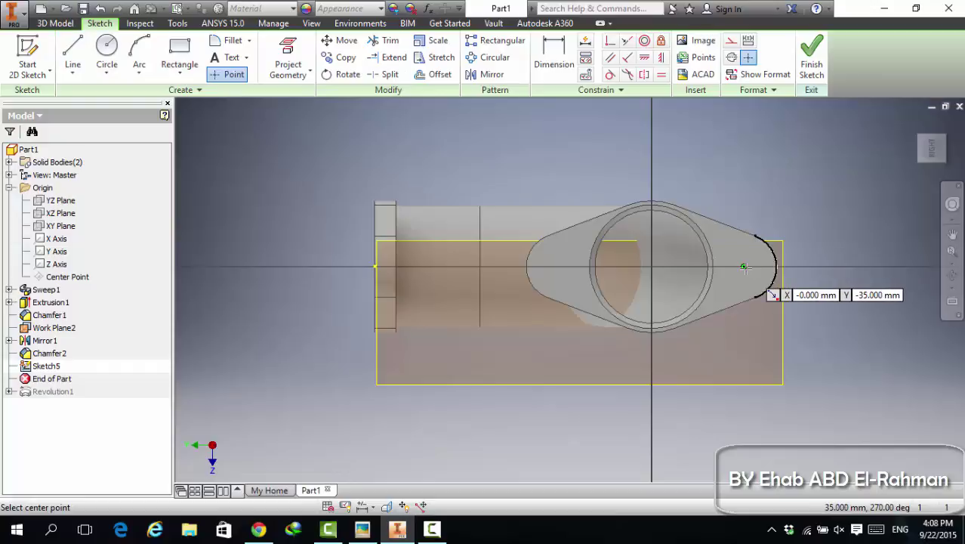
left_click(744, 268)
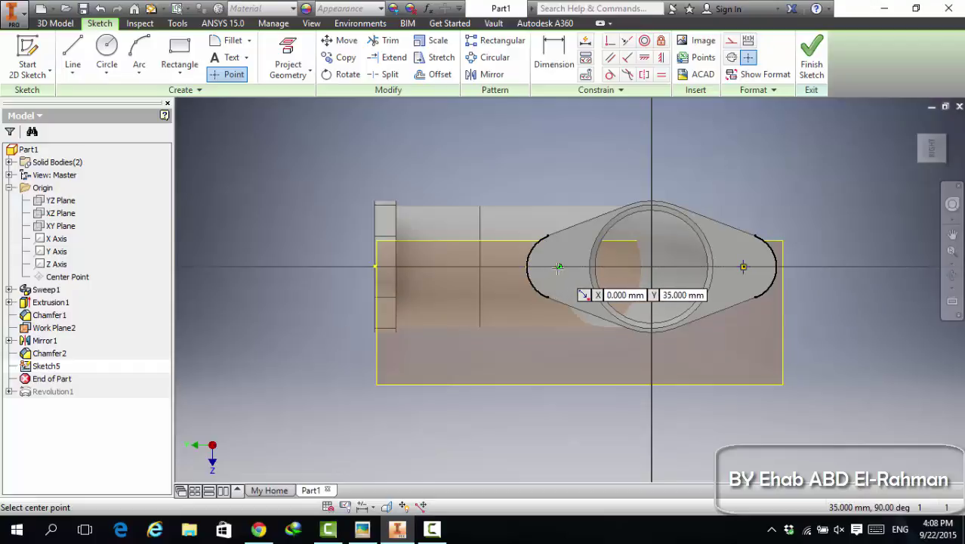
left_click(558, 267)
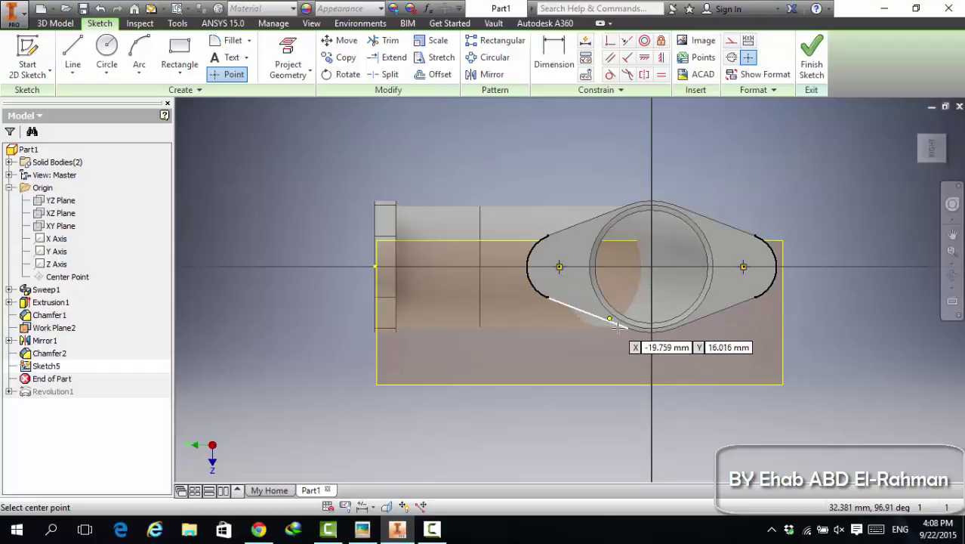
key("Escape")
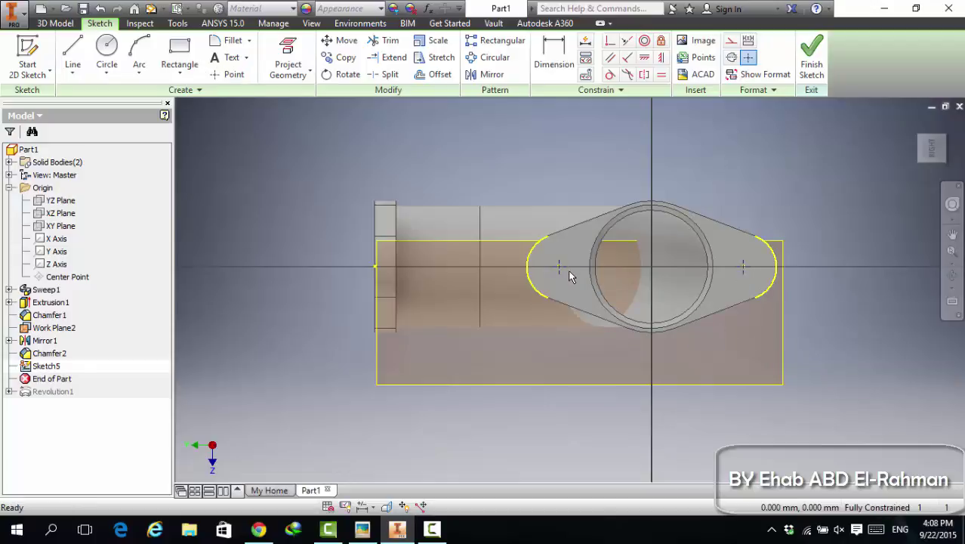
left_click(821, 74)
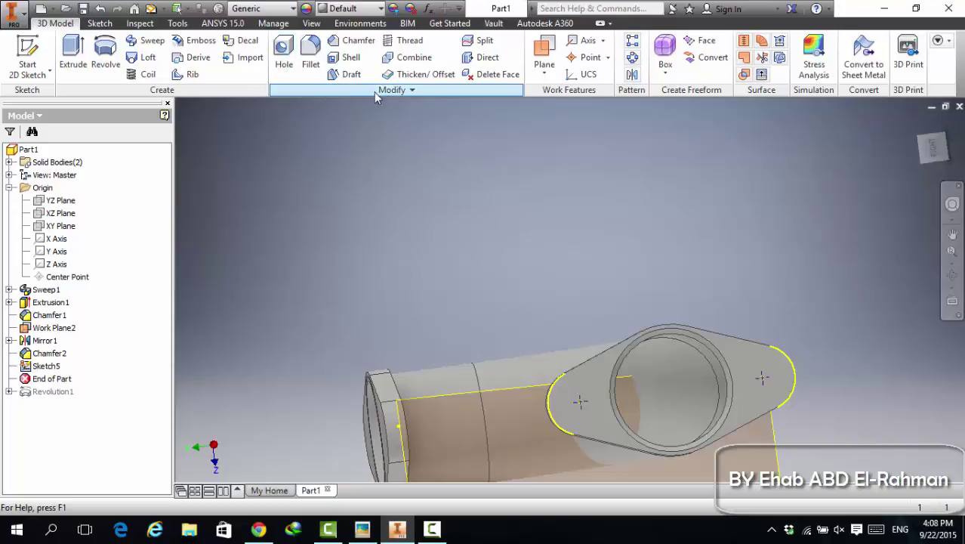
Start a countersunk hole feature on the two sketched points, consulting the elbow drawing in the Acrobat PDF
left_click(282, 67)
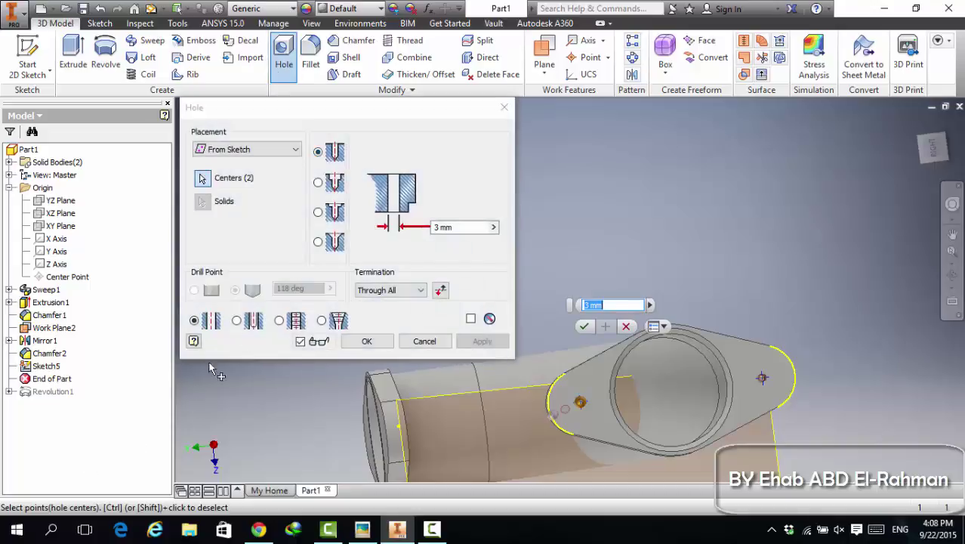
left_click(217, 150)
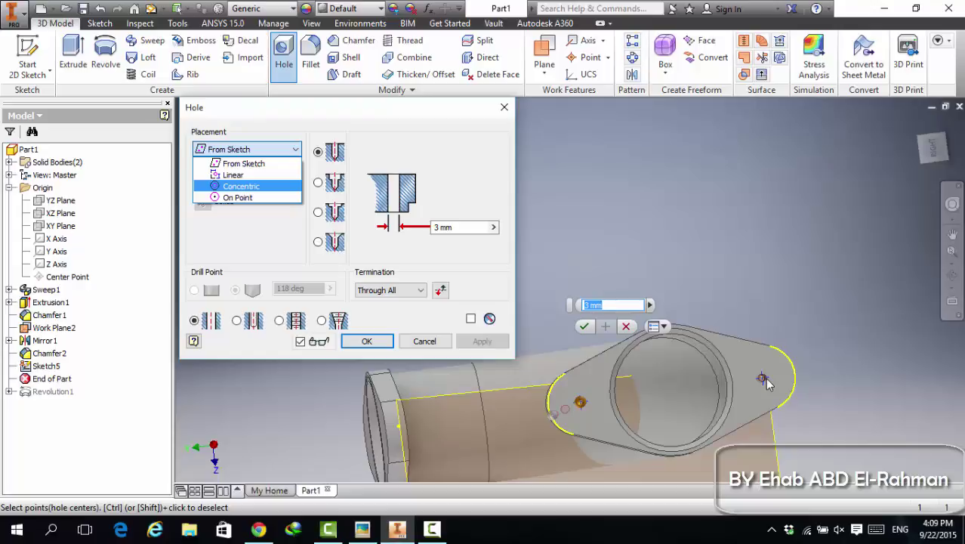
left_click(362, 529)
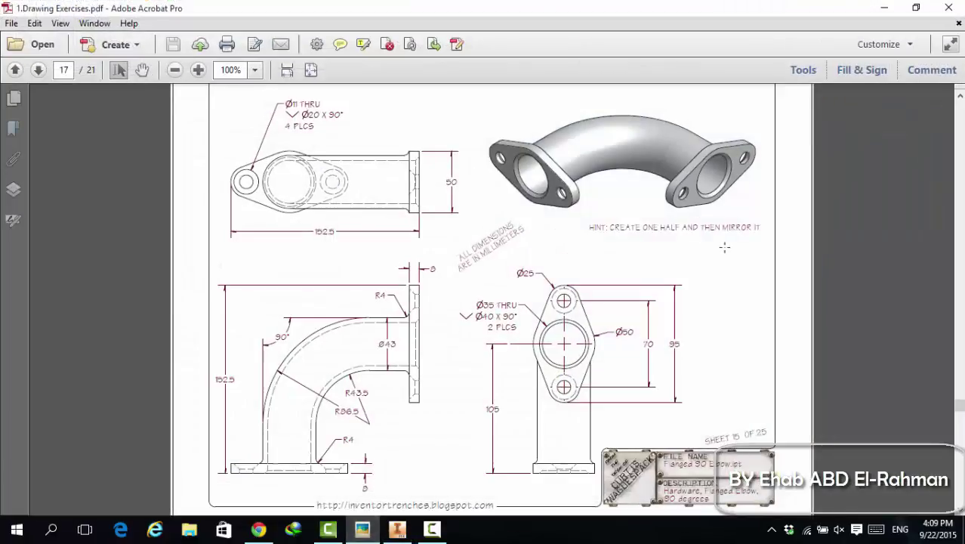
scroll(580, 311, "up", 2, "ctrl")
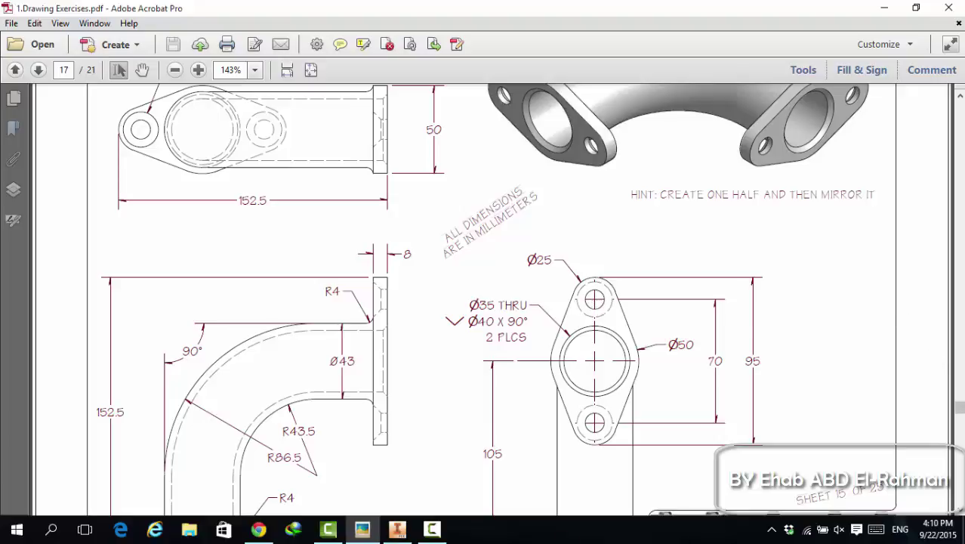
left_click(411, 535)
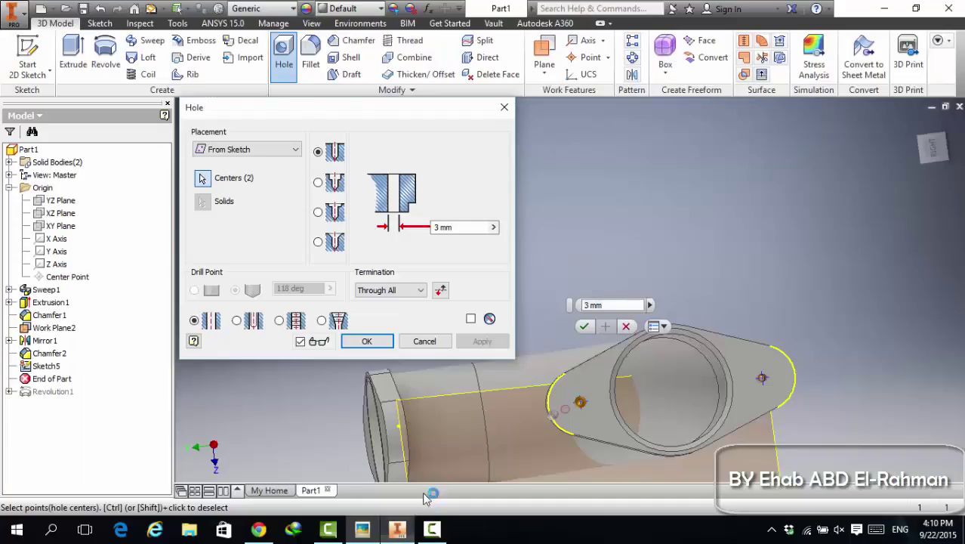
left_click(263, 151)
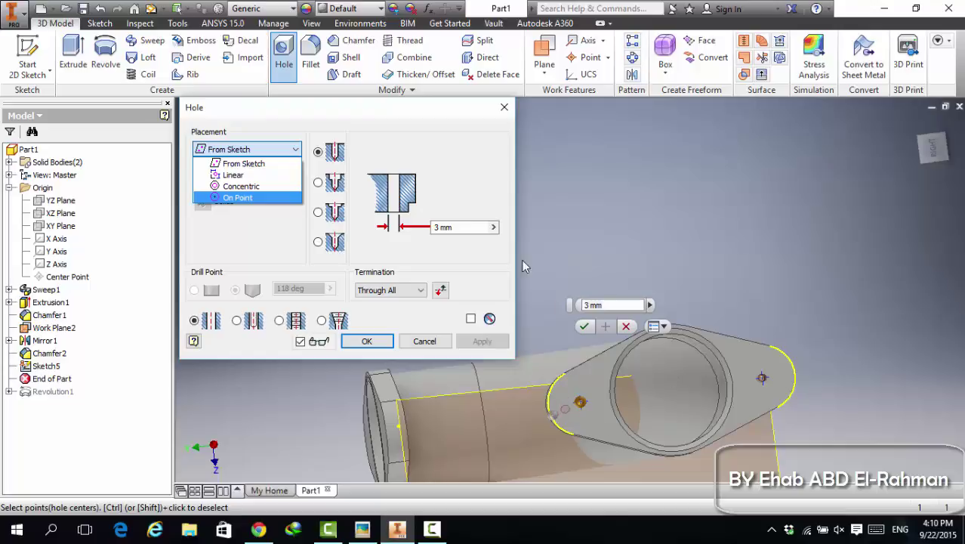
left_click(363, 529)
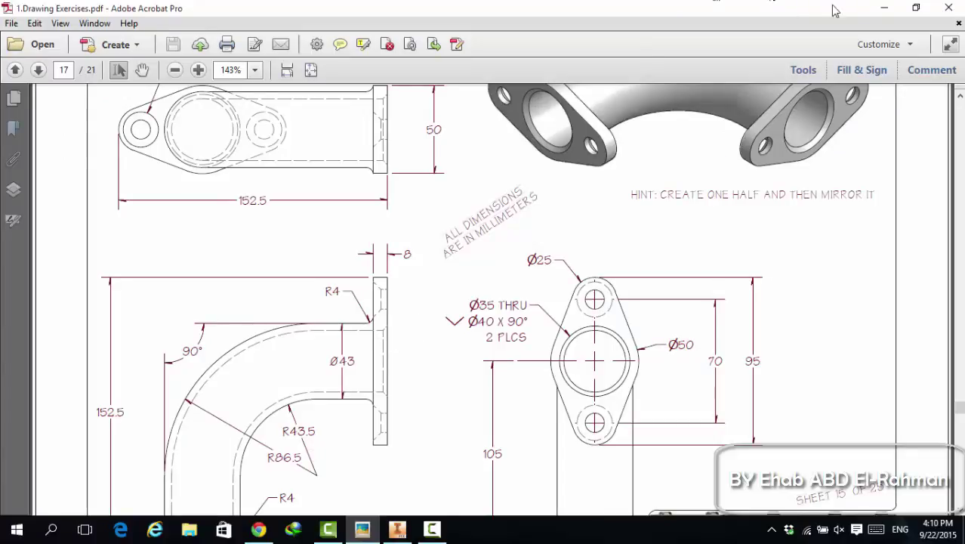
left_click(885, 7)
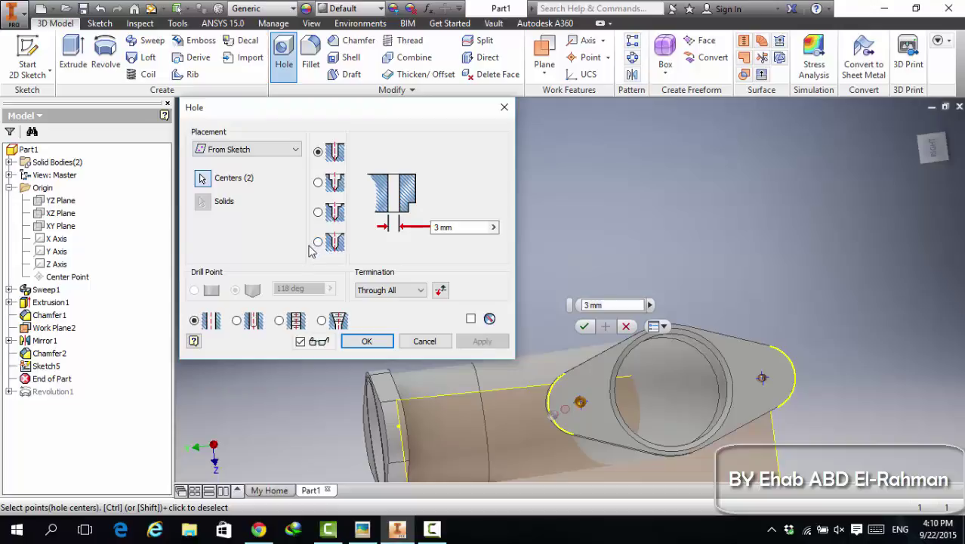
left_click(319, 243)
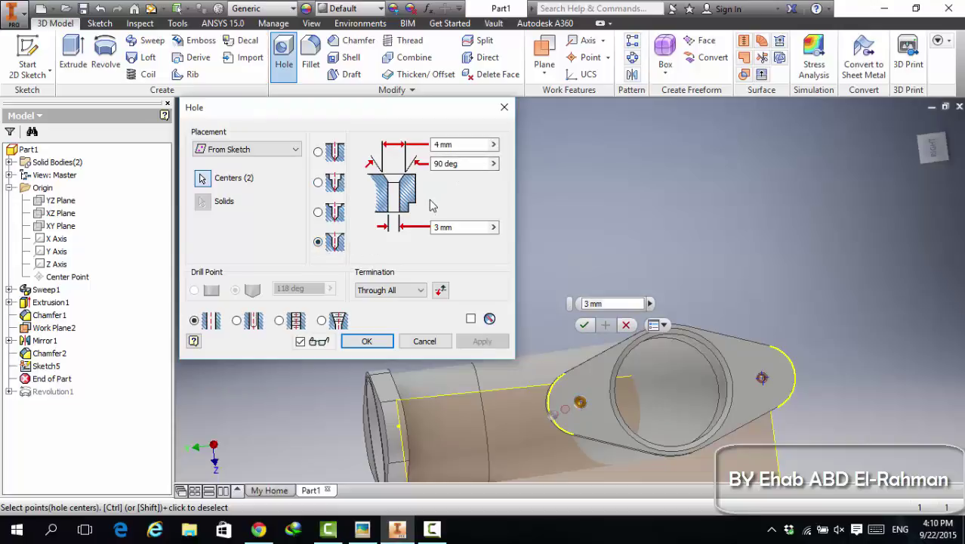
Look up the four-place bolt-hole callout in the Acrobat PDF and set the countersink diameter to 20 mm
left_click(453, 144)
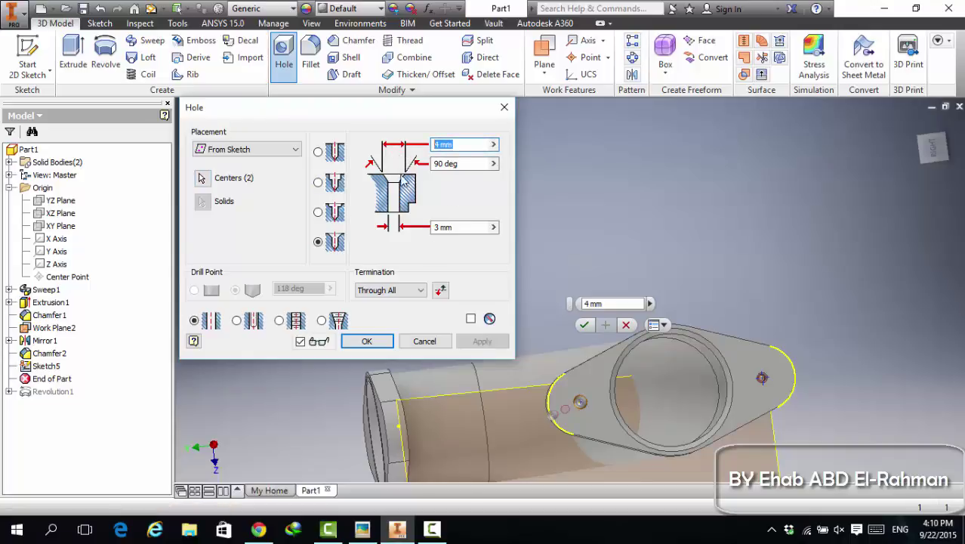
left_click(363, 529)
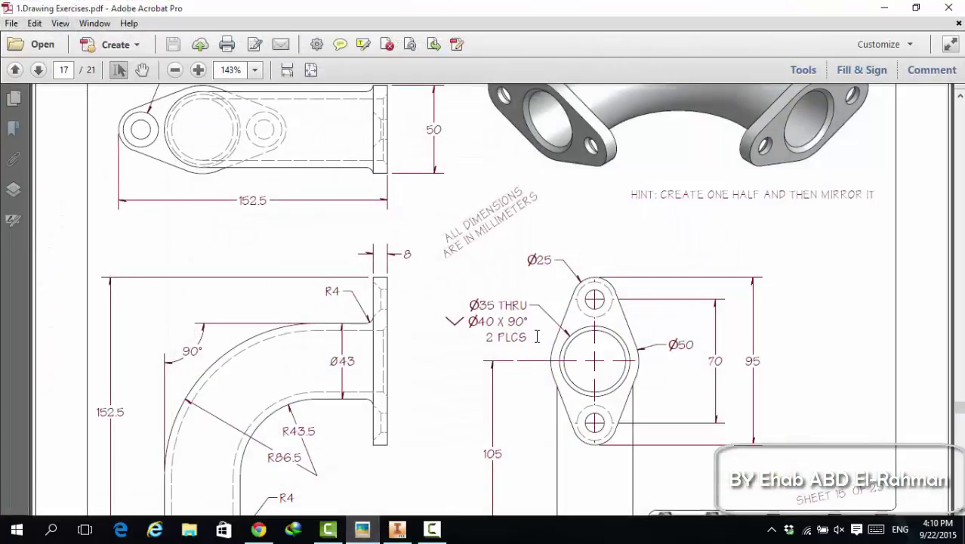
scroll(562, 328, "down", 2)
scroll(437, 355, "up", 5)
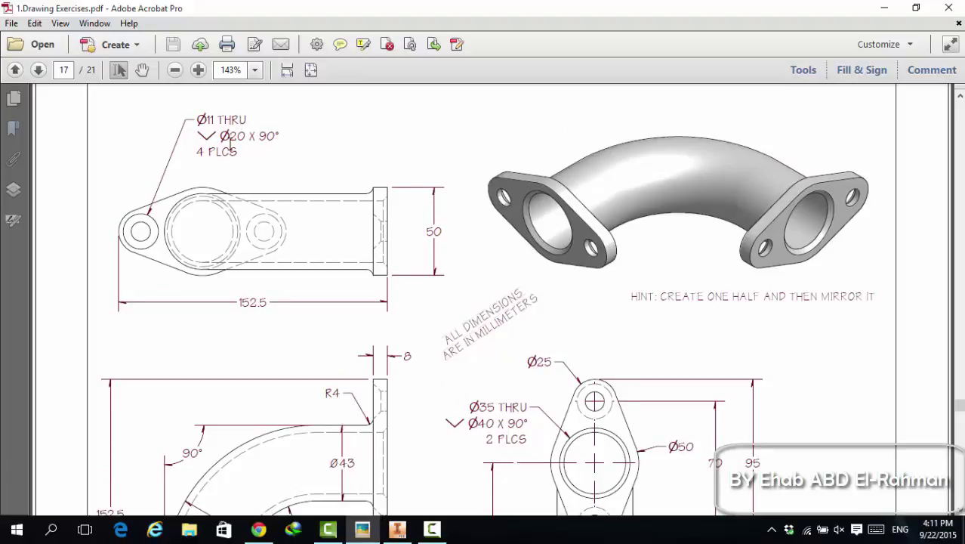
left_click_drag(258, 137, 292, 134)
left_click(397, 529)
left_click(437, 163)
left_click(438, 163)
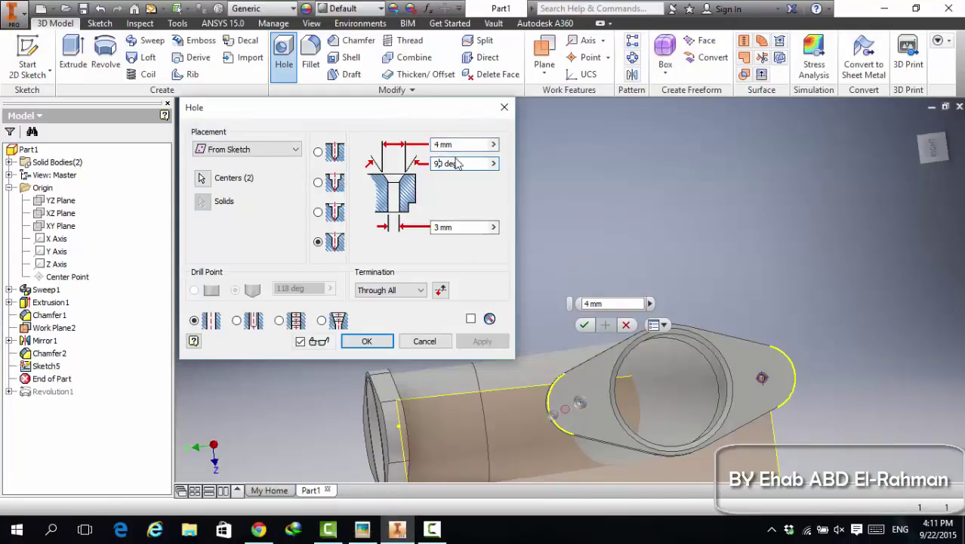
left_click(442, 145)
double_click(436, 145)
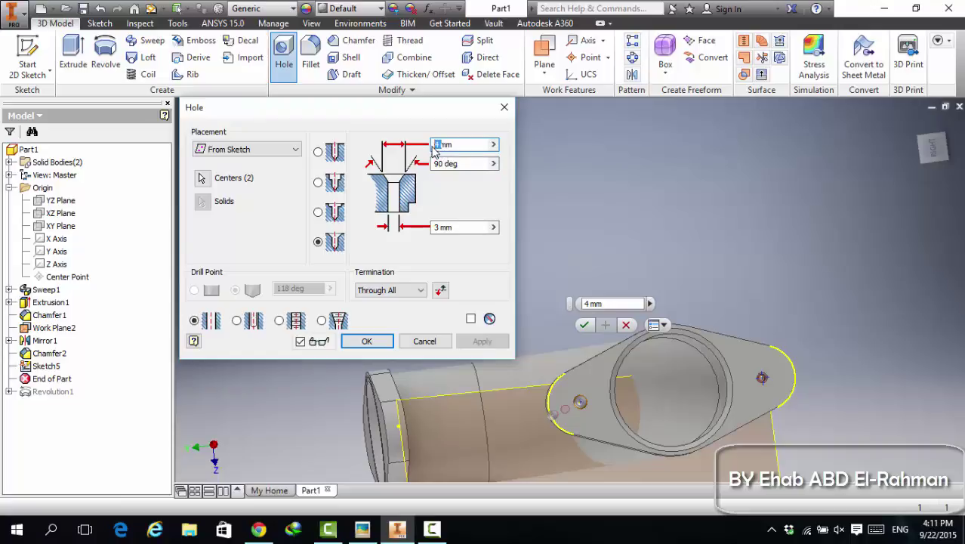
type("20mm")
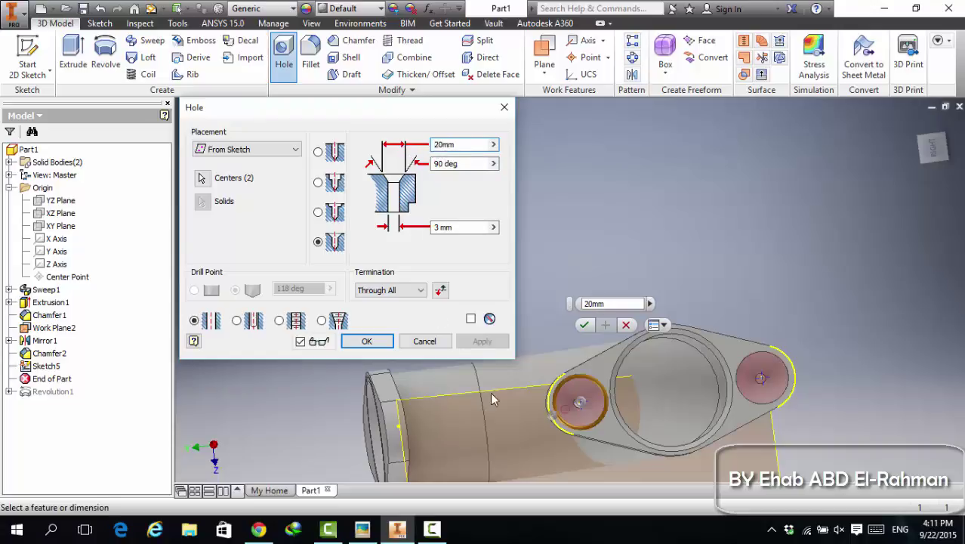
Recheck the bolt-hole callout in the PDF and set the hole diameter to 11 mm
left_click(400, 530)
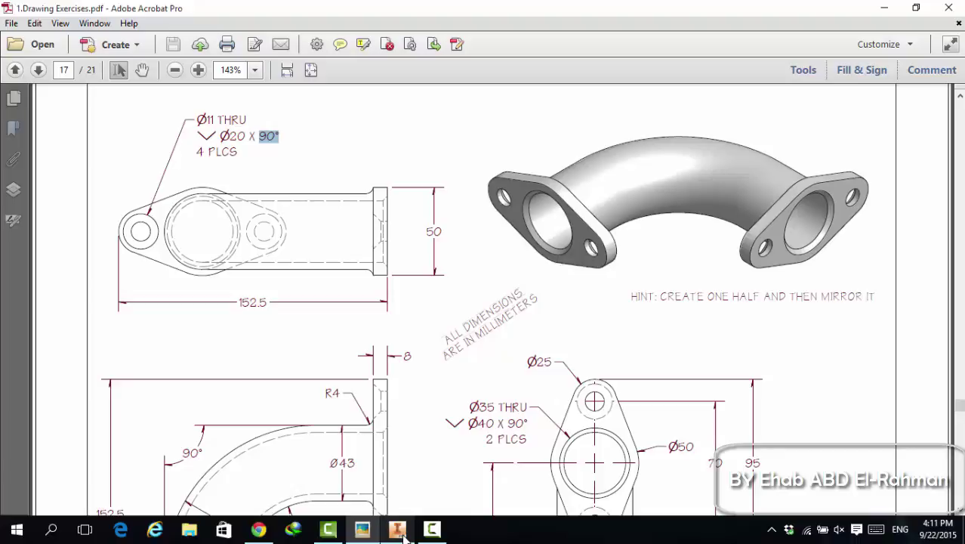
left_click(403, 534)
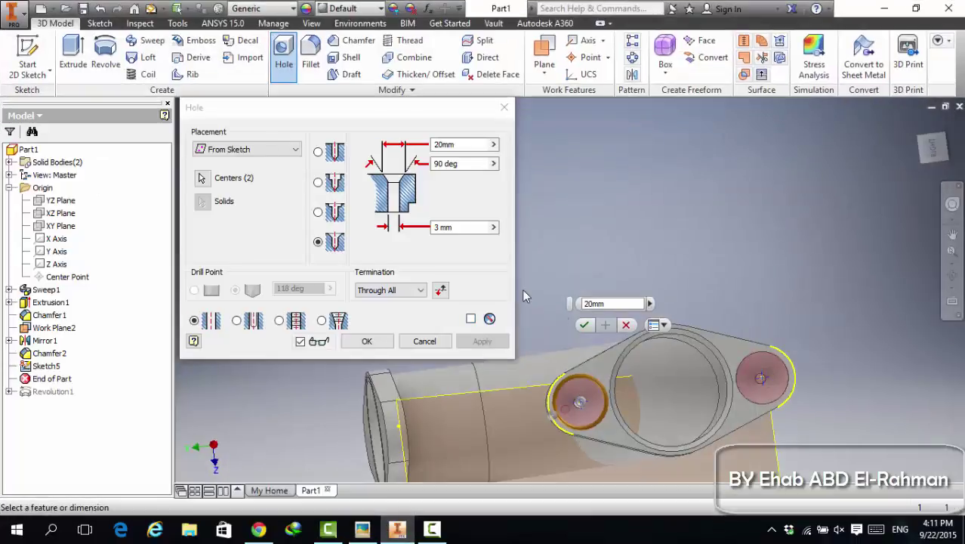
left_click(433, 228)
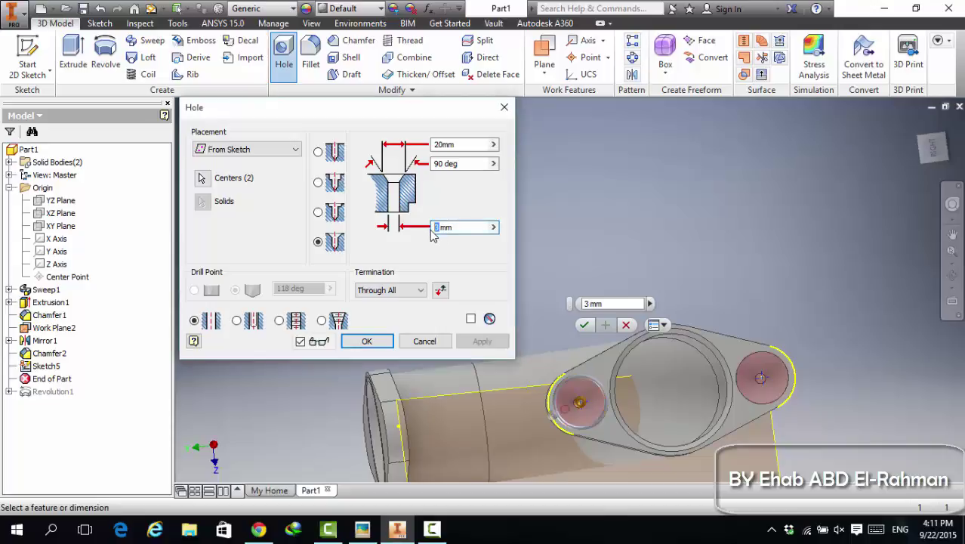
type("11")
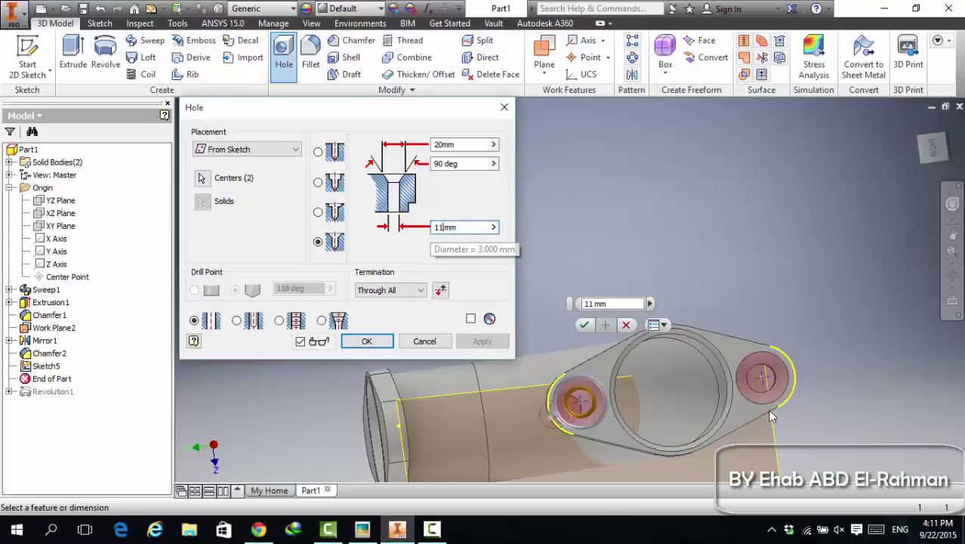
Set the hole termination to To, ending at the flange's inner face on the pipe side, and create both countersunk holes
middle_click_drag(798, 421, 556, 393, "shift")
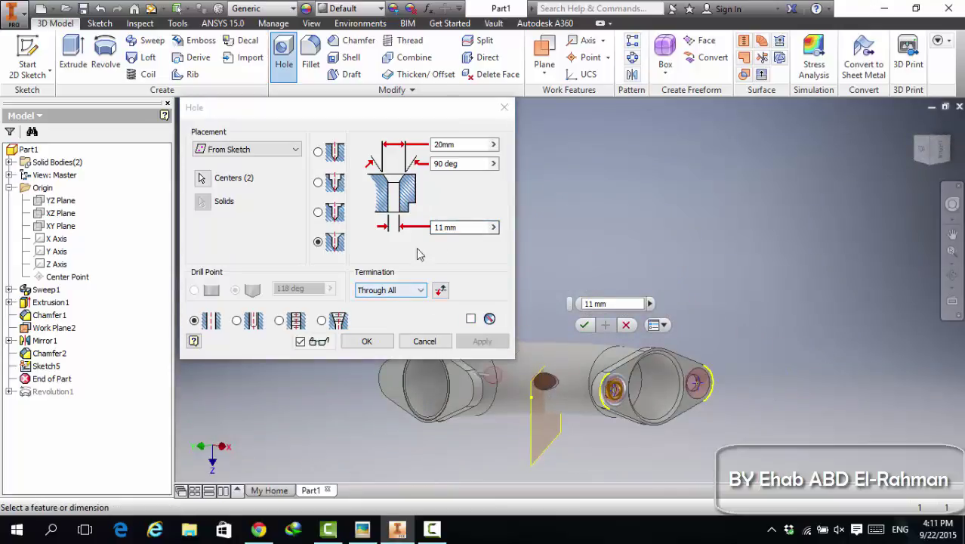
left_click(420, 291)
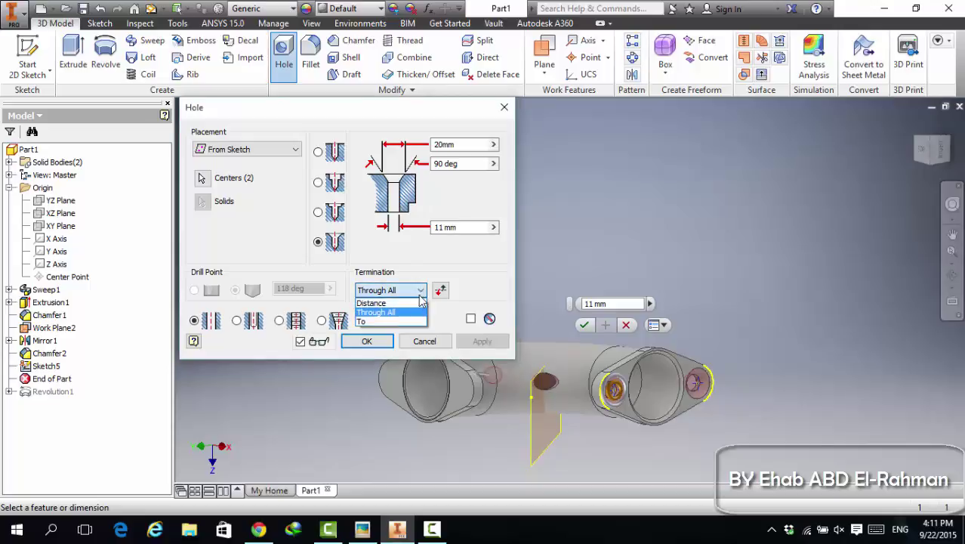
left_click(370, 321)
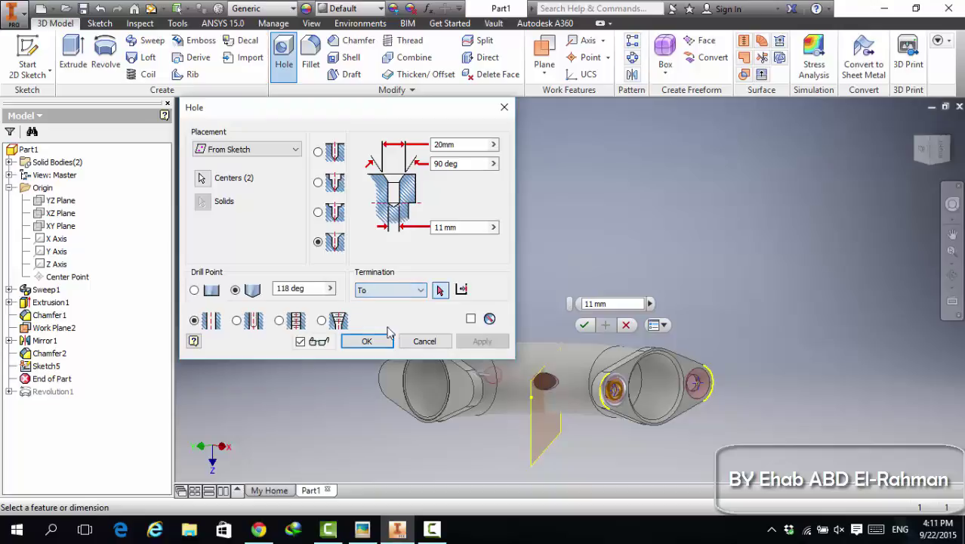
middle_click_drag(568, 470, 557, 438, "shift")
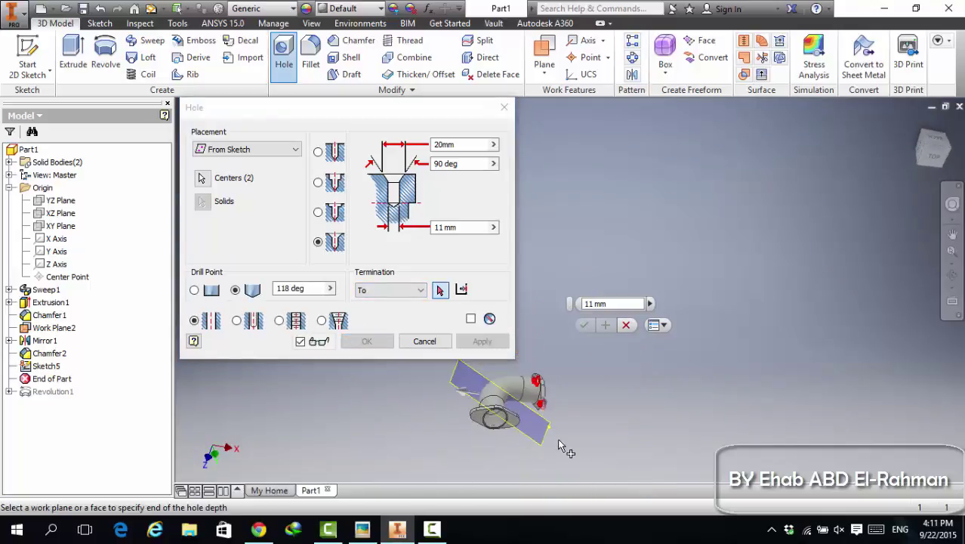
scroll(563, 426, "up", 5)
scroll(588, 427, "down", 3)
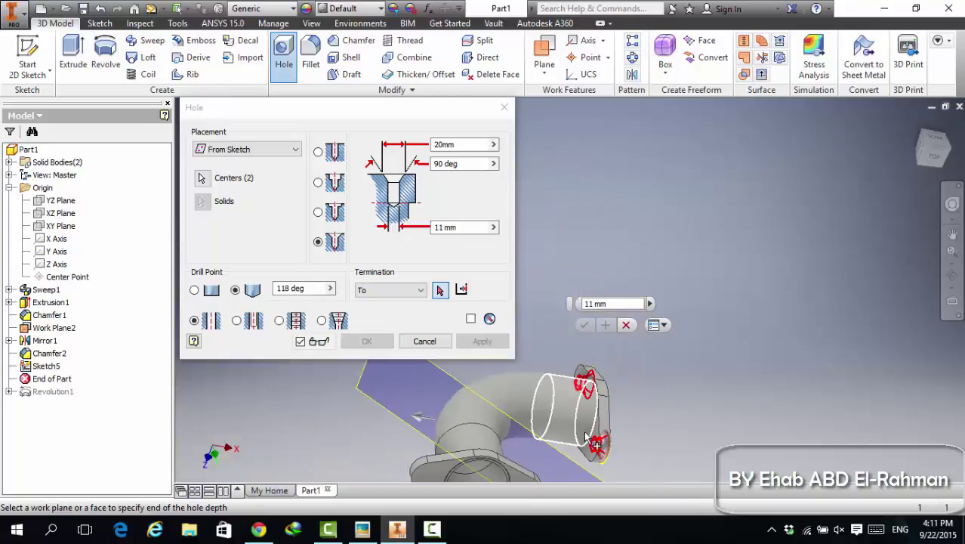
scroll(597, 435, "up", 2)
left_click(604, 438)
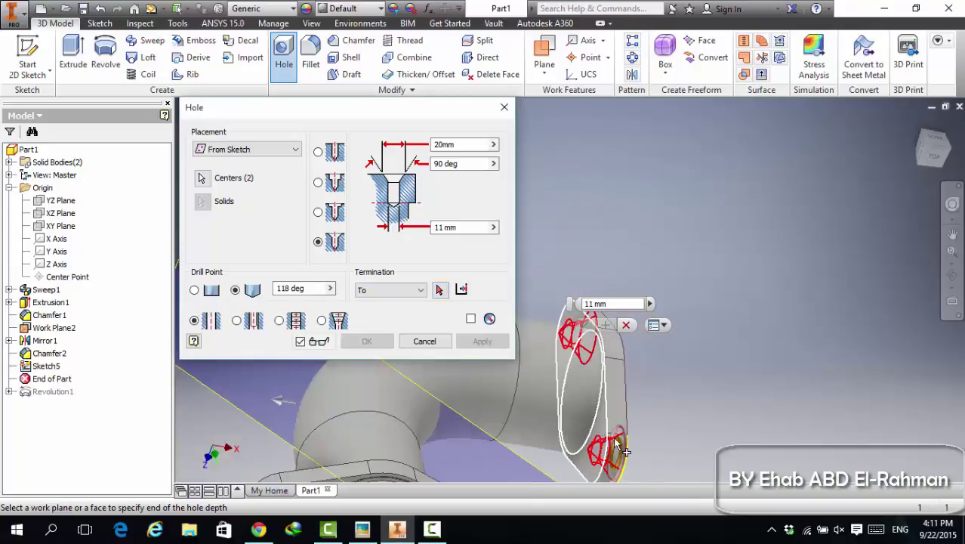
left_click(366, 341)
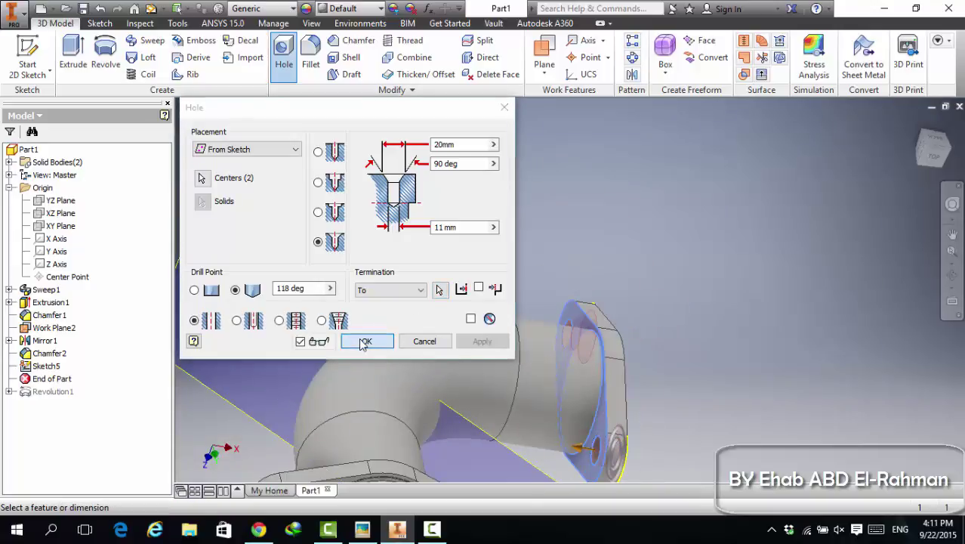
Mirror the countersunk bolt-hole feature about the elbow's midplane onto the opposite flange
middle_click_drag(700, 414, 727, 426, "shift")
scroll(726, 426, "down", 5)
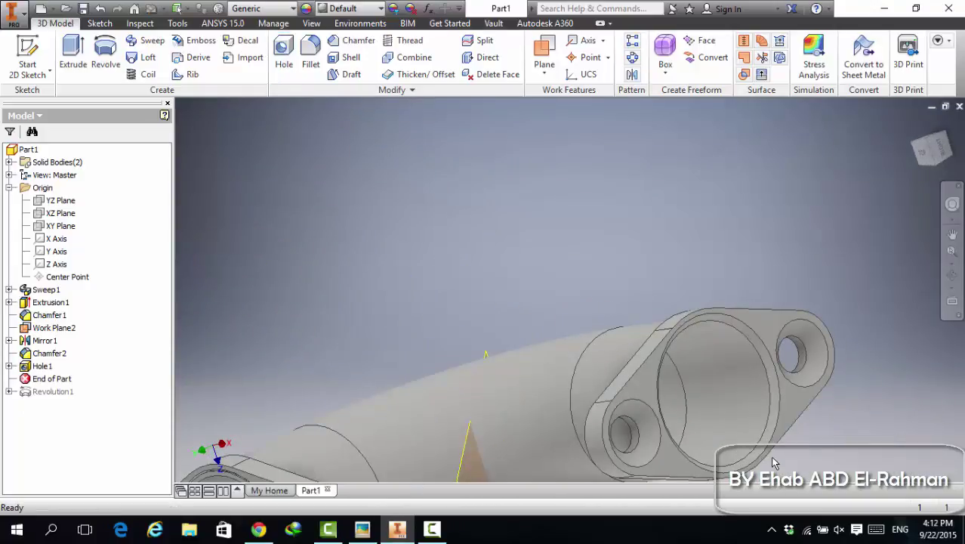
left_click(632, 74)
left_click(45, 367)
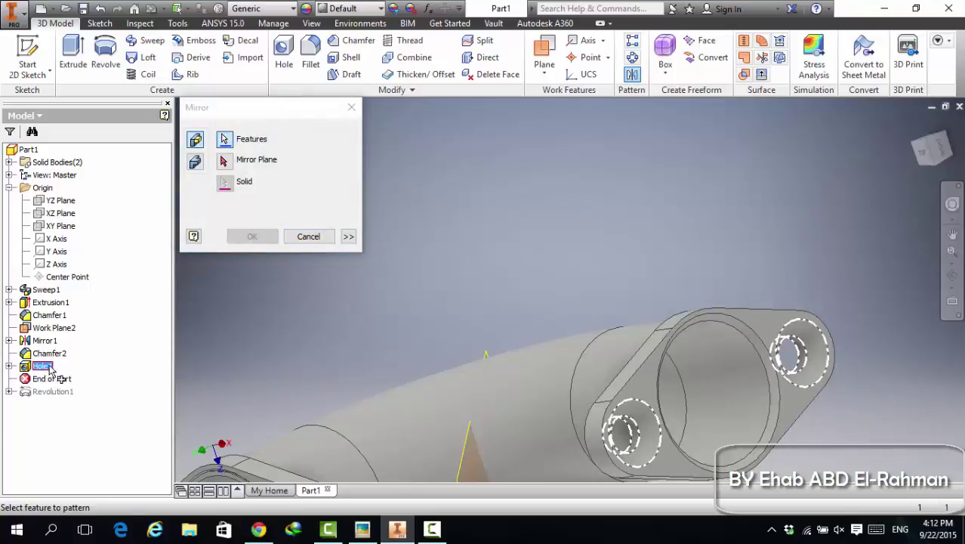
left_click(224, 160)
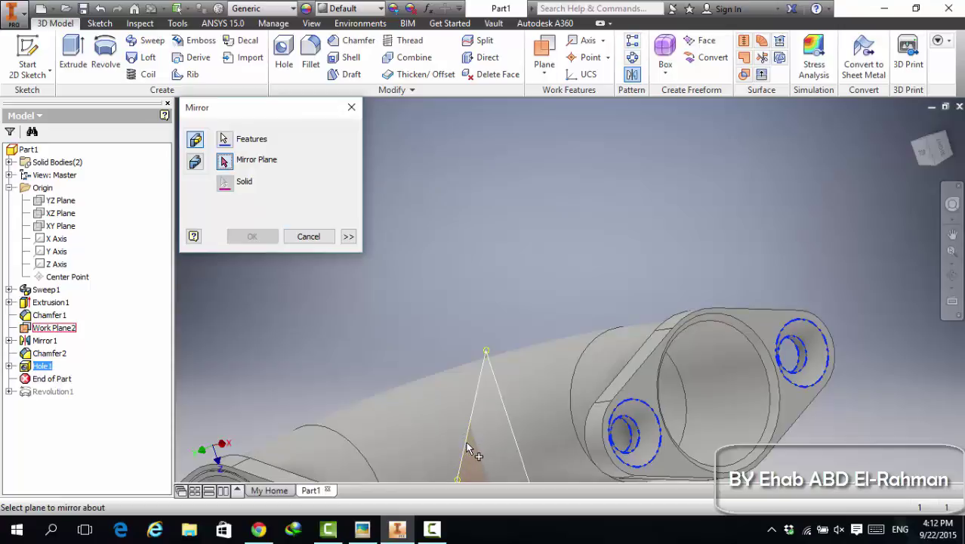
left_click(469, 451)
left_click(254, 237)
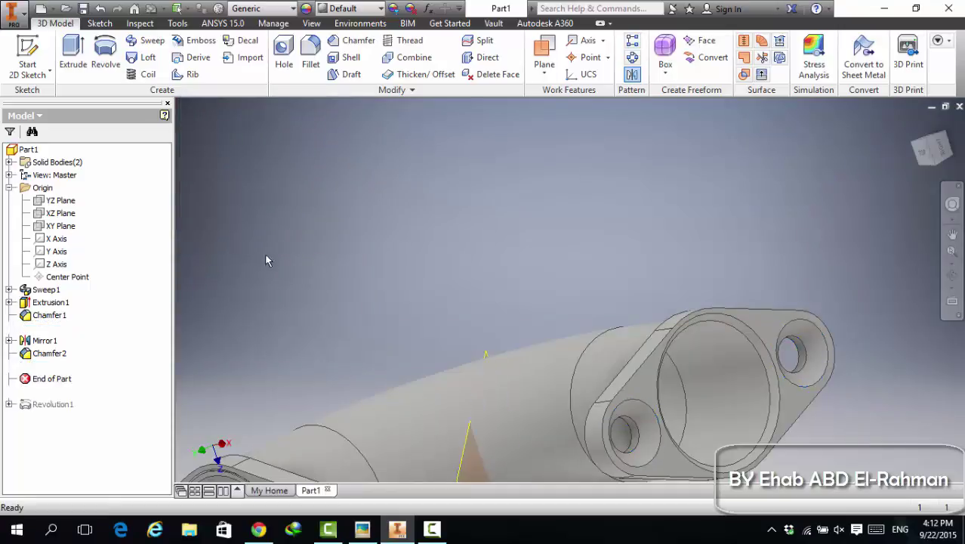
scroll(287, 261, "down", 5)
scroll(315, 377, "up", 8)
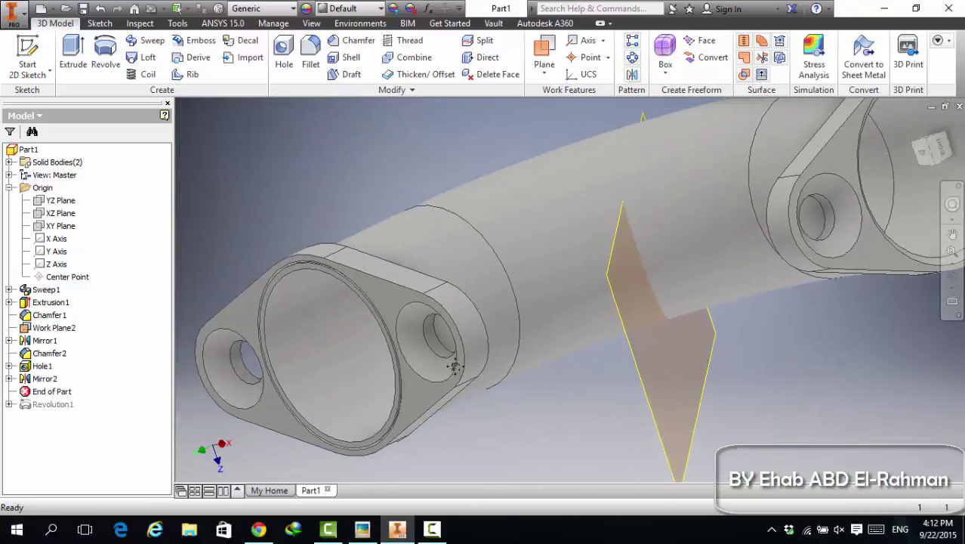
mouse_move(455, 367)
key("Home")
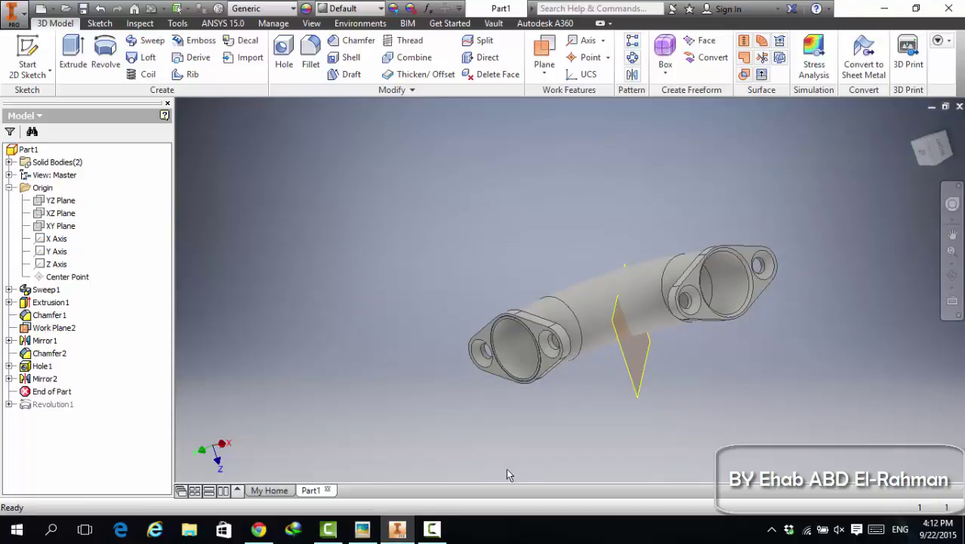
left_click(431, 528)
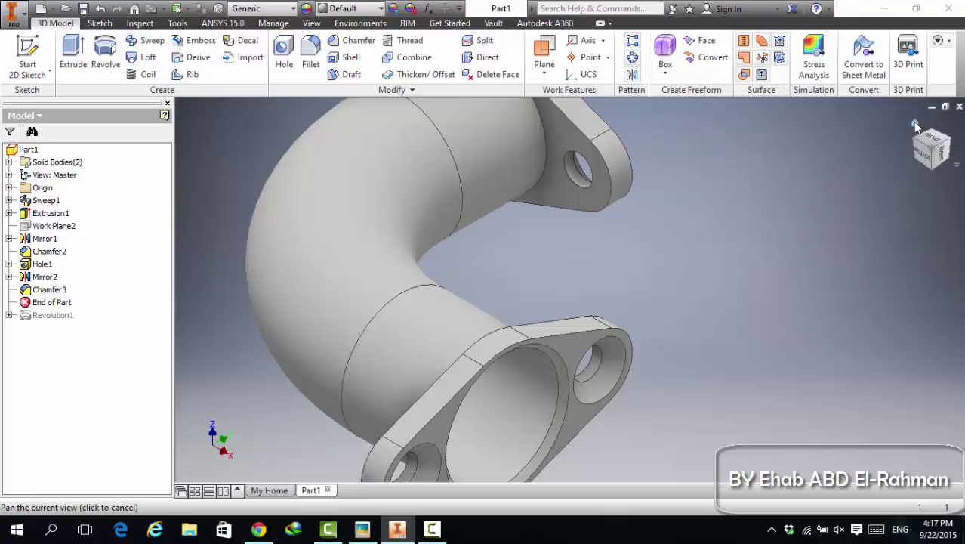
Roll the part history back to just after the countersunk hole feature and check the sketch that places the holes
left_click(915, 123)
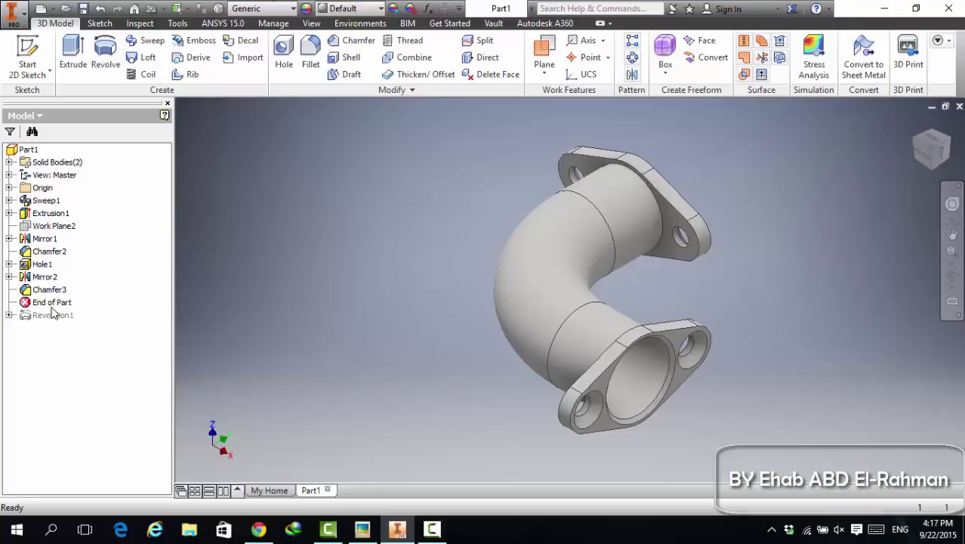
left_click_drag(42, 307, 45, 278)
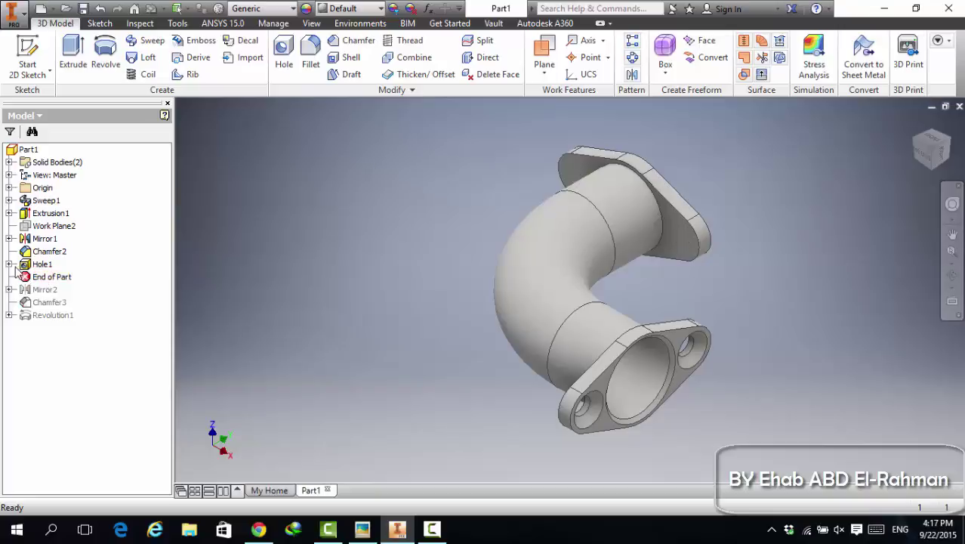
left_click(8, 264)
left_click(42, 278)
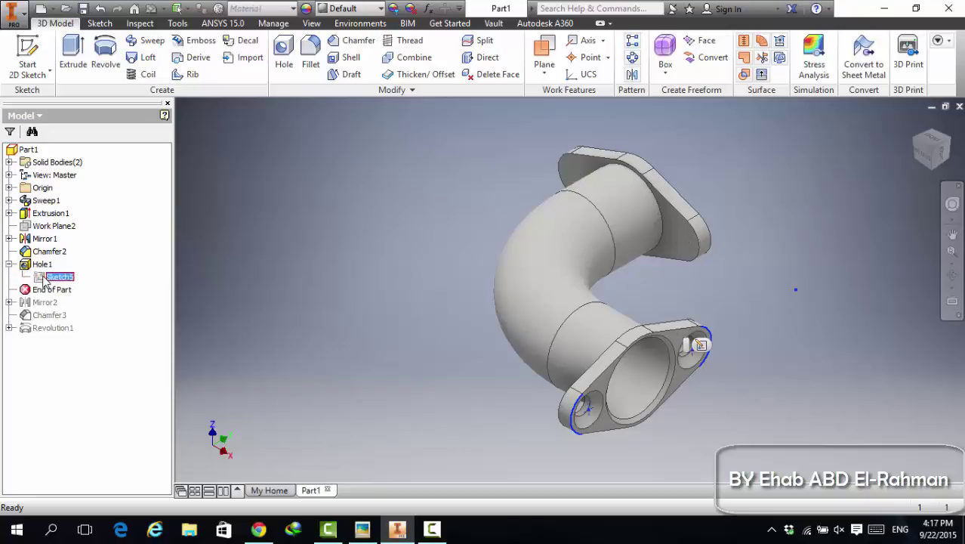
right_click(44, 280)
left_click(65, 313)
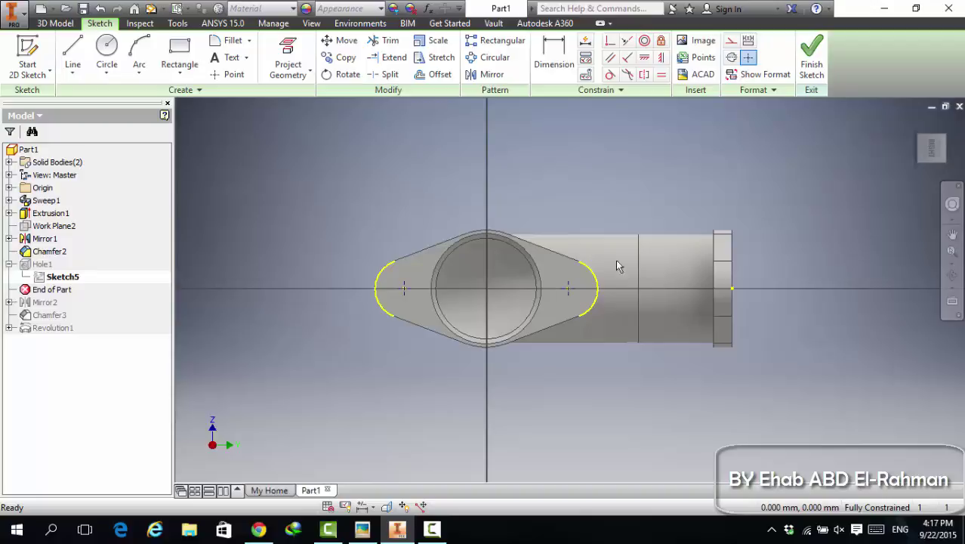
left_click(811, 57)
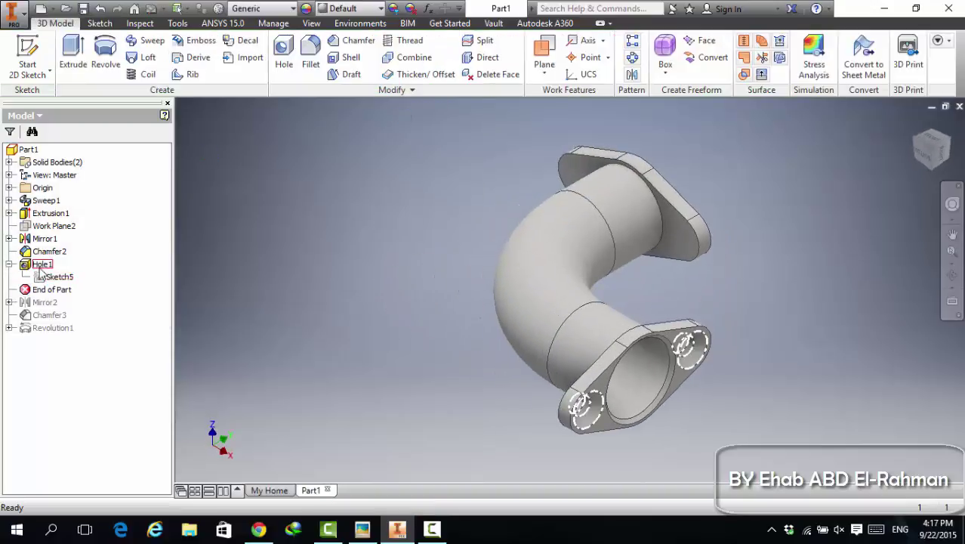
Delete the countersunk hole feature together with its consumed sketch
right_click(40, 265)
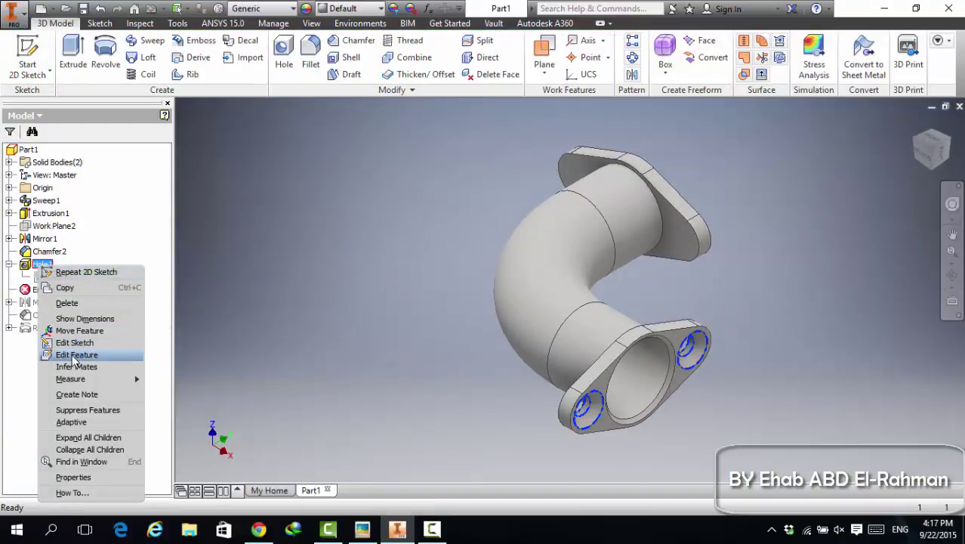
left_click(72, 303)
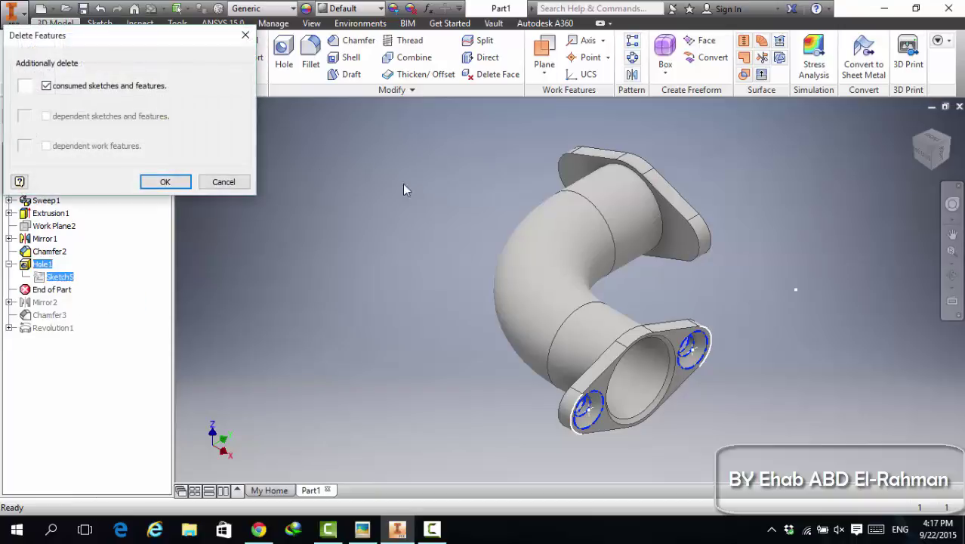
left_click(177, 180)
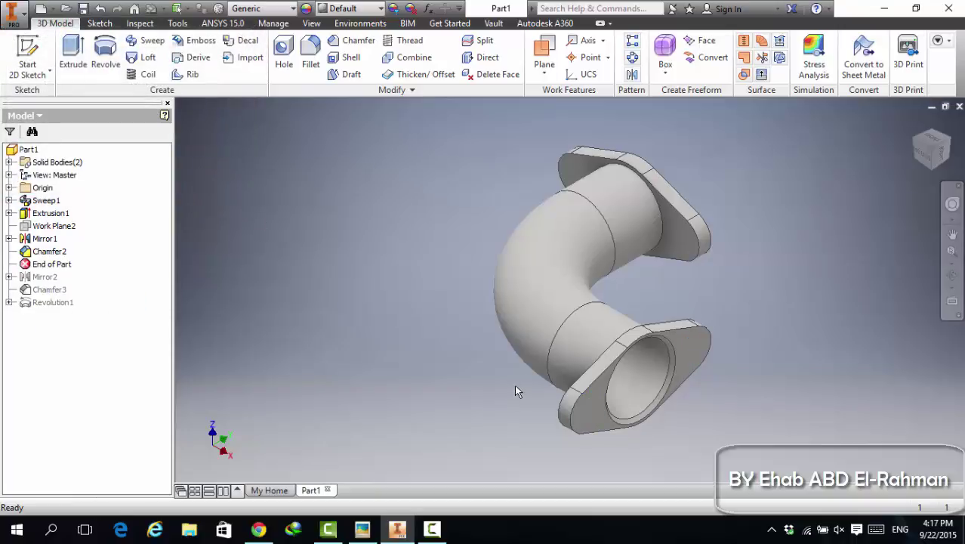
Start a sketch on the flange's pipe-side face and place a hole center point at the center of one rounded end
middle_click_drag(514, 384, 644, 415, "shift")
left_click(660, 423)
right_click(660, 423)
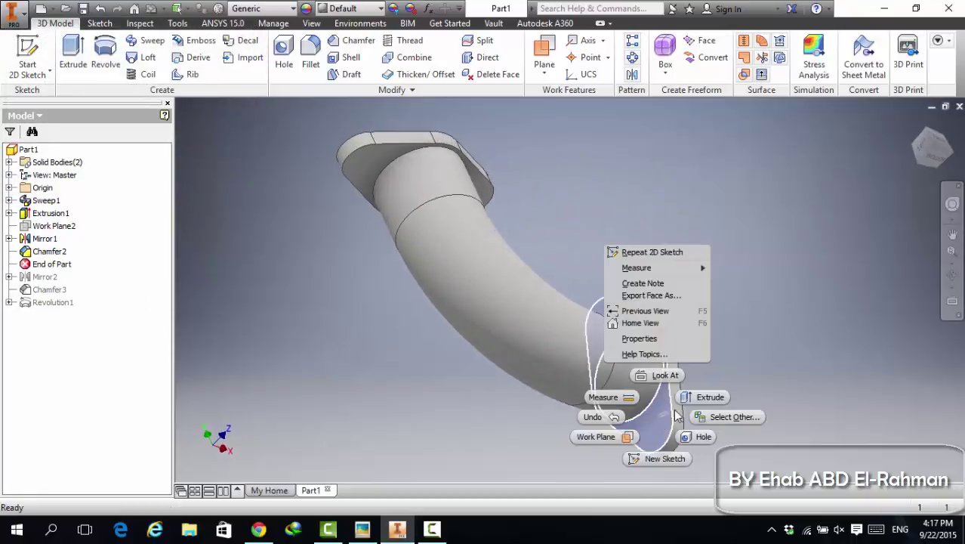
left_click(657, 457)
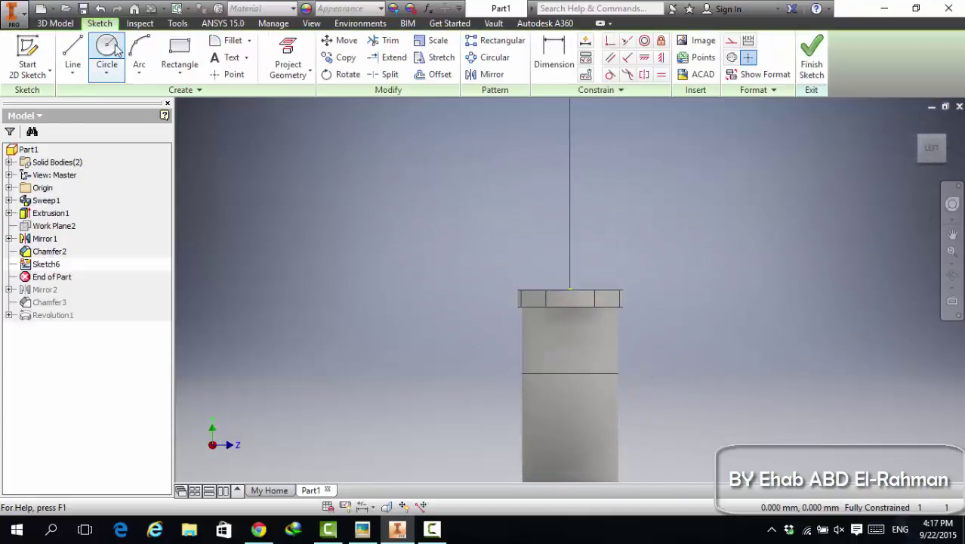
left_click(234, 74)
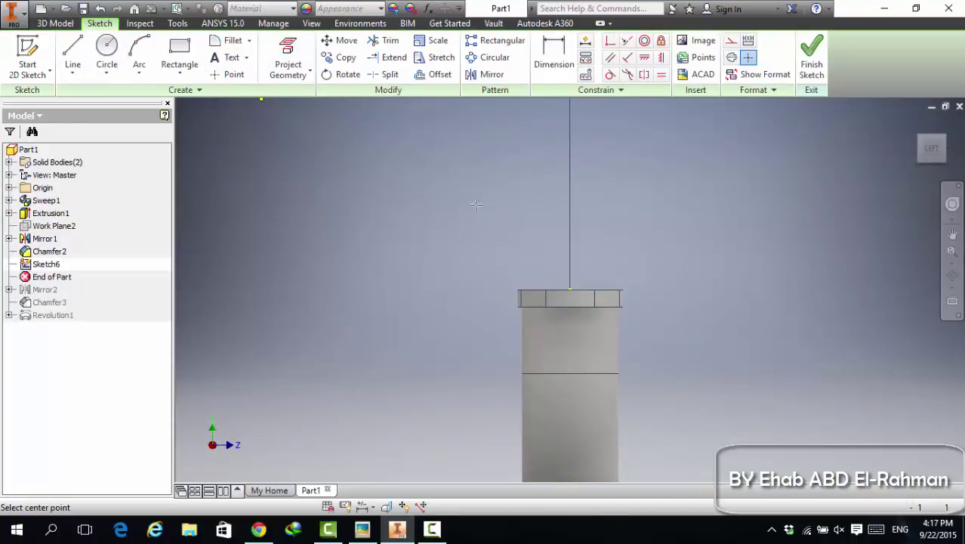
scroll(533, 266, "down", 3)
scroll(528, 302, "up", 6)
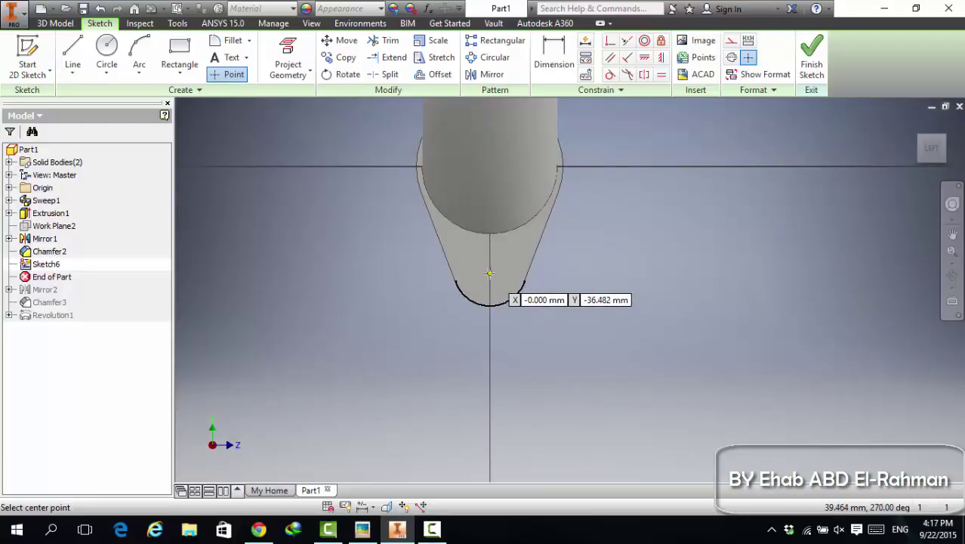
scroll(494, 270, "down", 3)
middle_click_drag(493, 270, 513, 333)
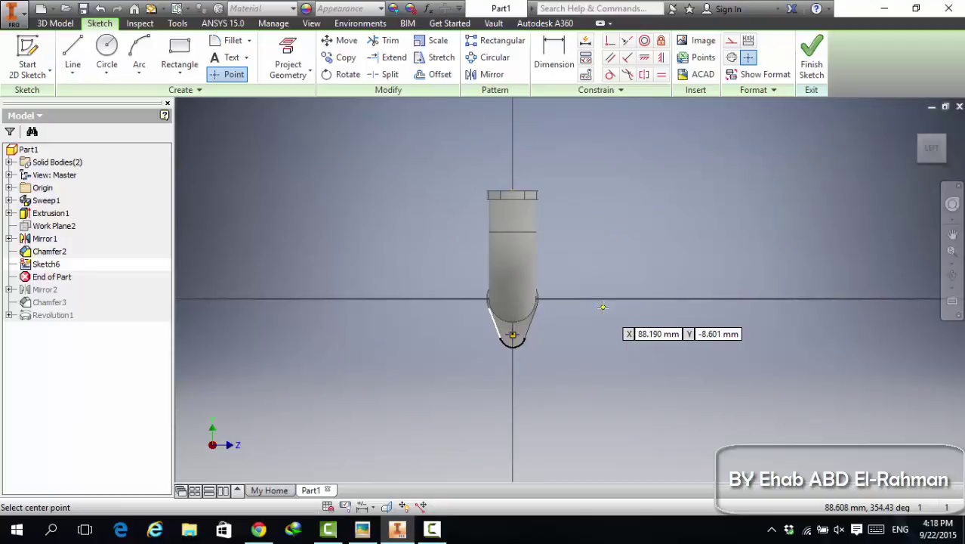
key("Escape")
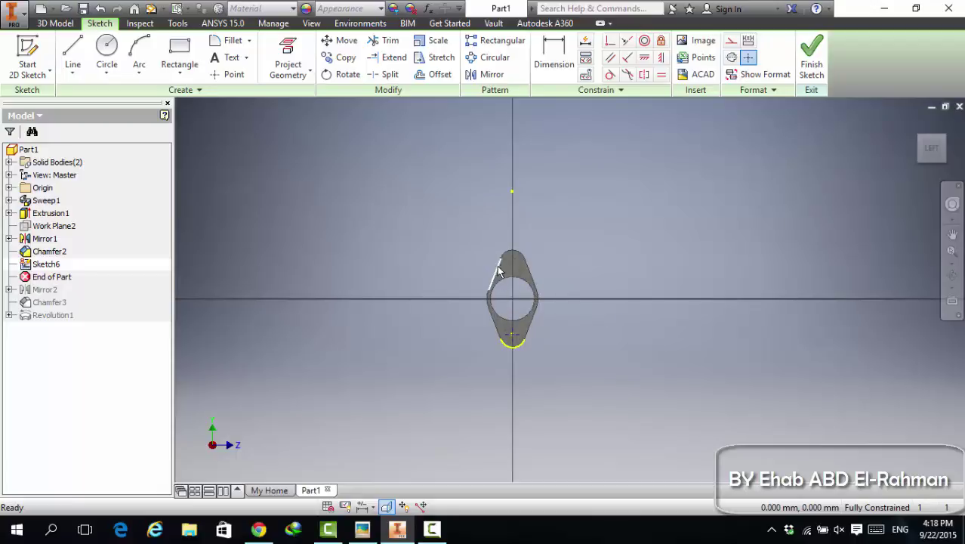
Place a second hole center point at the arc center of the flange's opposite rounded end
scroll(502, 261, "up", 5)
left_click(233, 74)
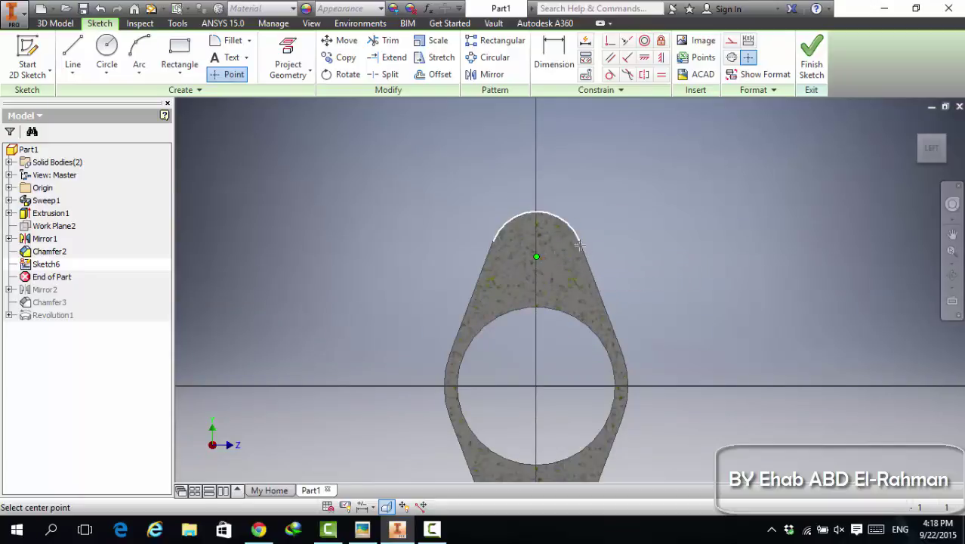
left_click(536, 256)
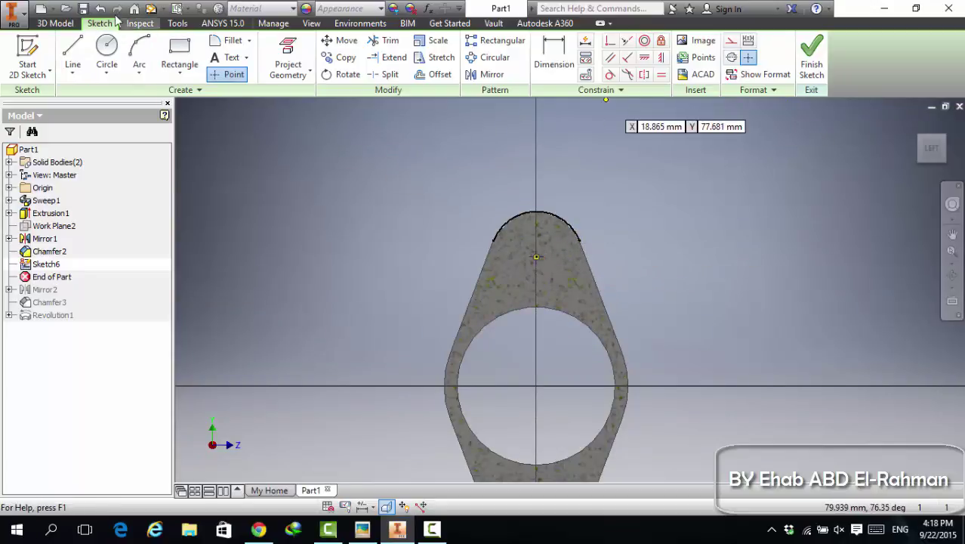
Create both 11 mm holes with 20 mm, 90-degree countersinks from the sketch points, with termination To ending at the flange's outer face
left_click(49, 25)
left_click(284, 56)
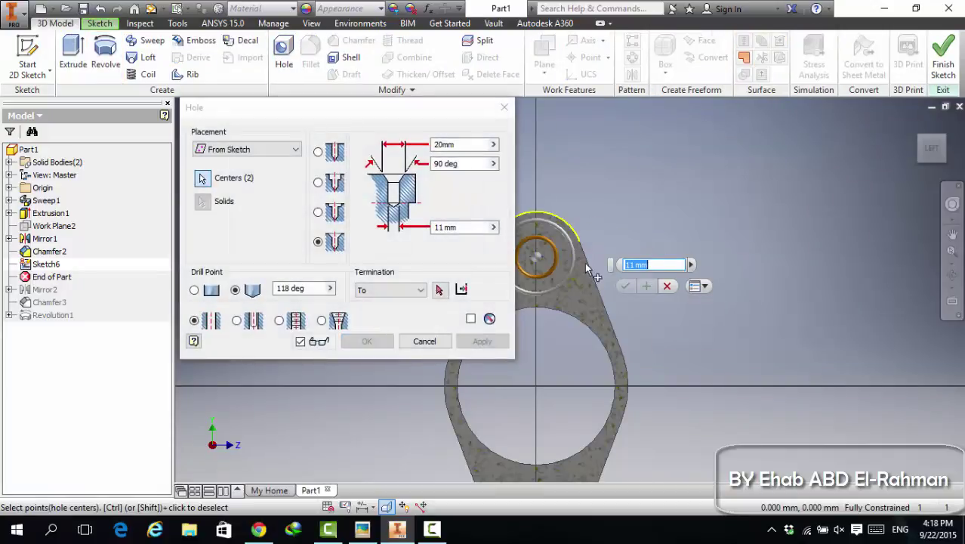
scroll(654, 189, "down", 5)
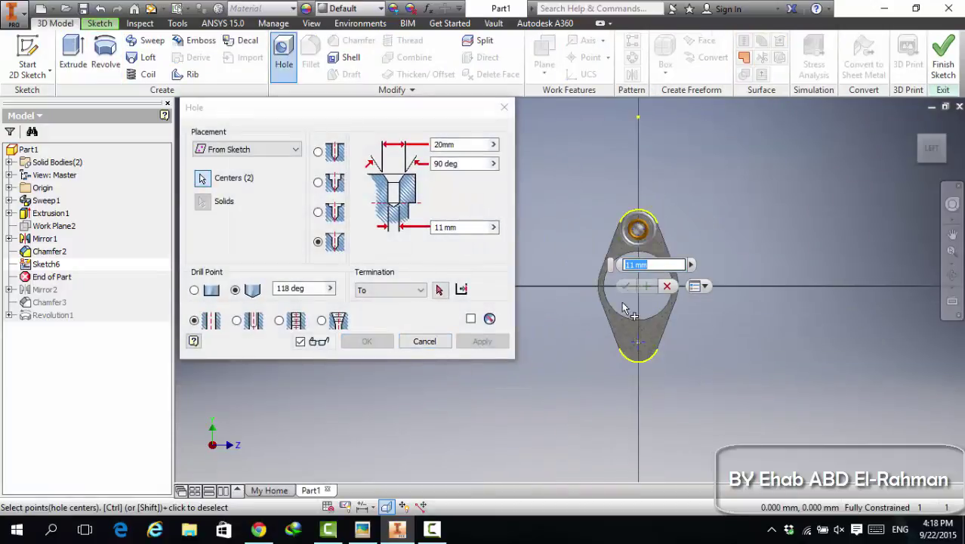
middle_click_drag(583, 253, 540, 213, "shift")
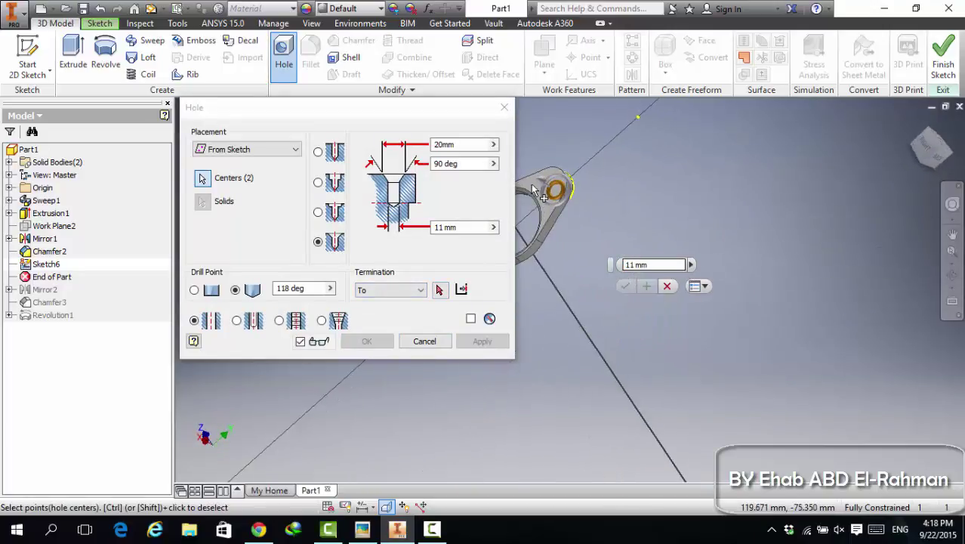
left_click(390, 290)
left_click(374, 323)
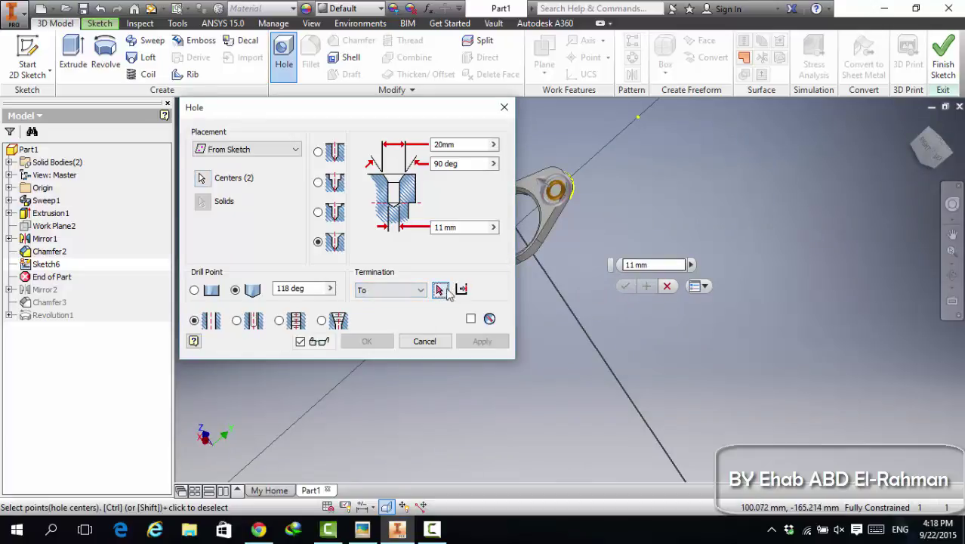
left_click(439, 289)
left_click(532, 185)
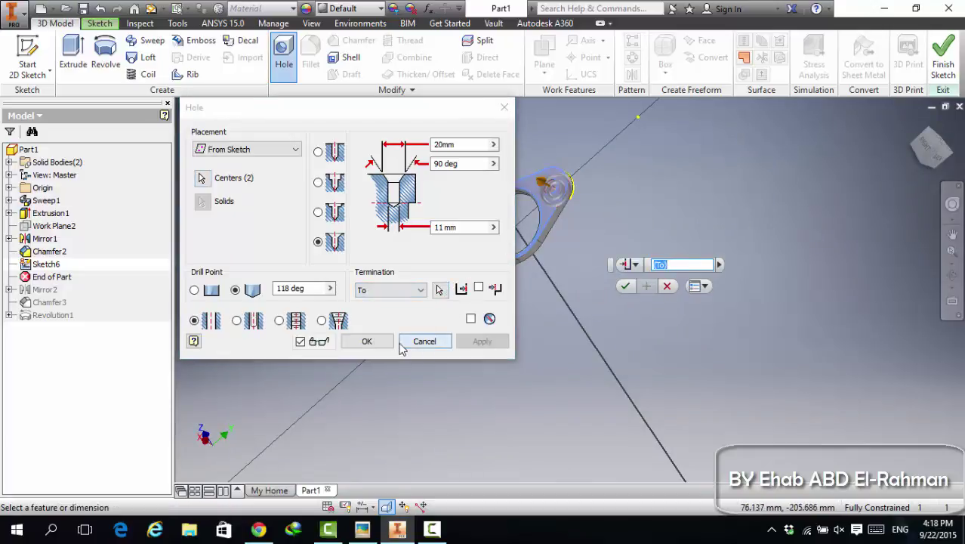
left_click(440, 333)
middle_click_drag(744, 219, 706, 235, "shift")
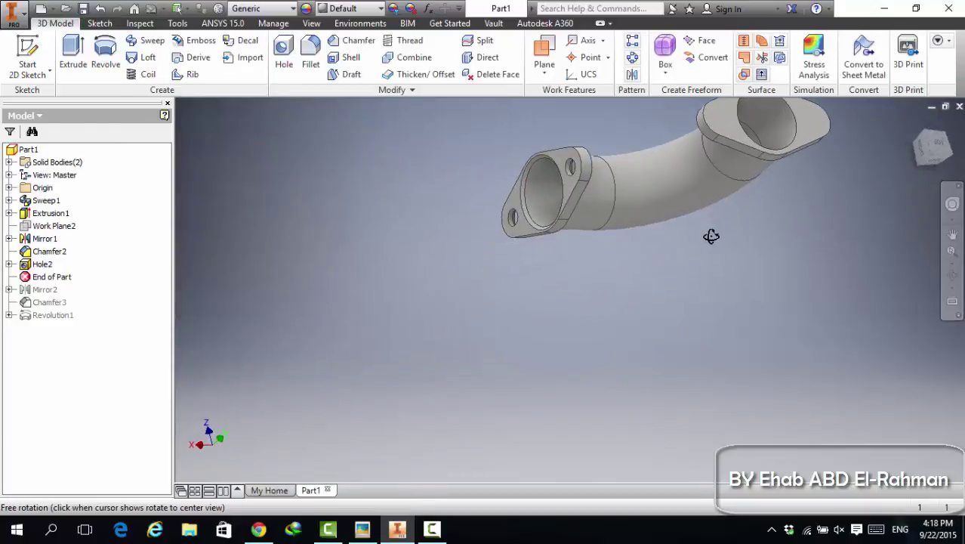
Roll the history forward past the hole mirror, accepting the reorder error, and redefine that mirror to use the new hole feature
left_click_drag(51, 276, 46, 298)
left_click(291, 135)
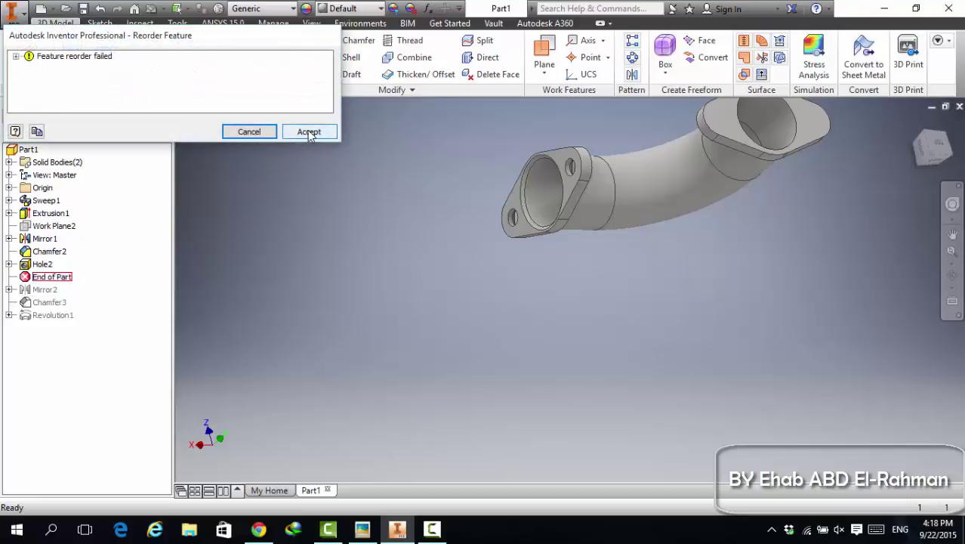
key("F6")
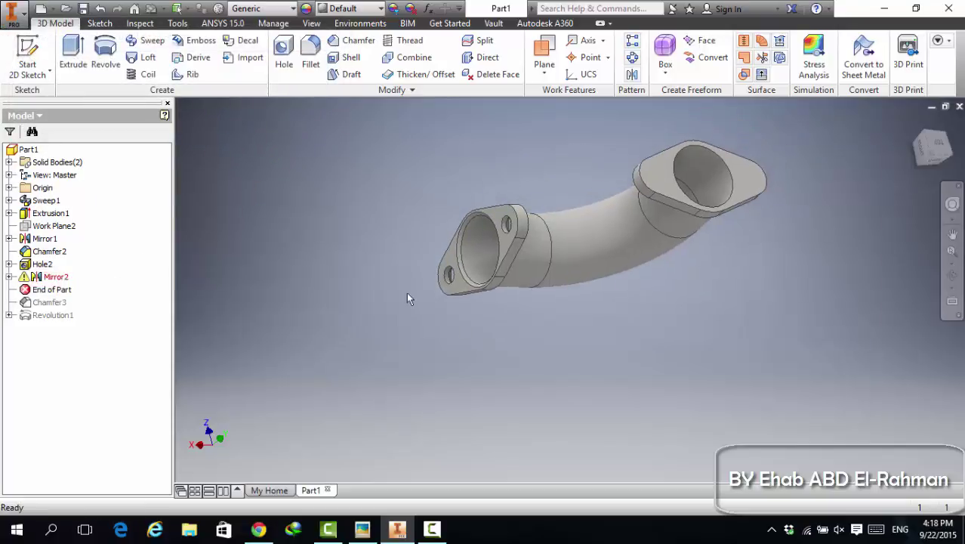
right_click(51, 276)
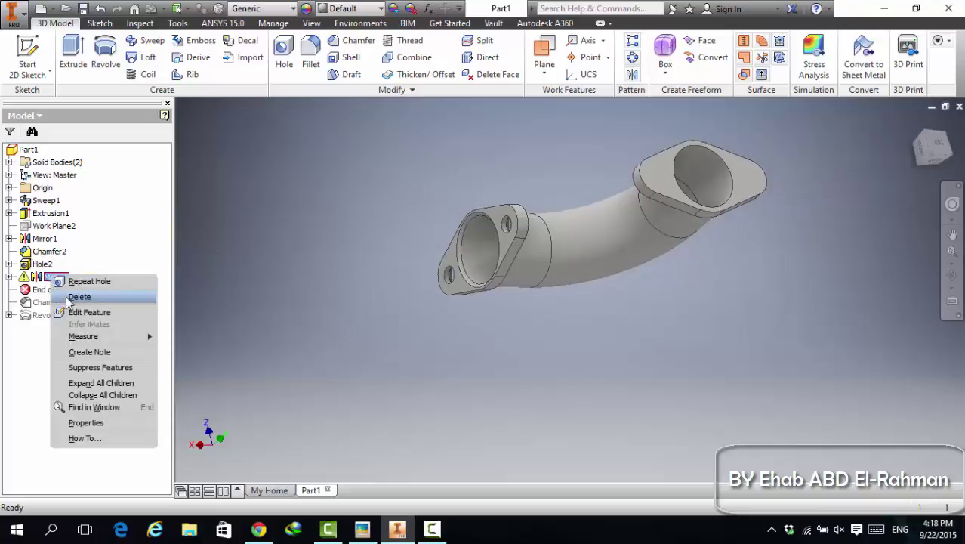
left_click(89, 312)
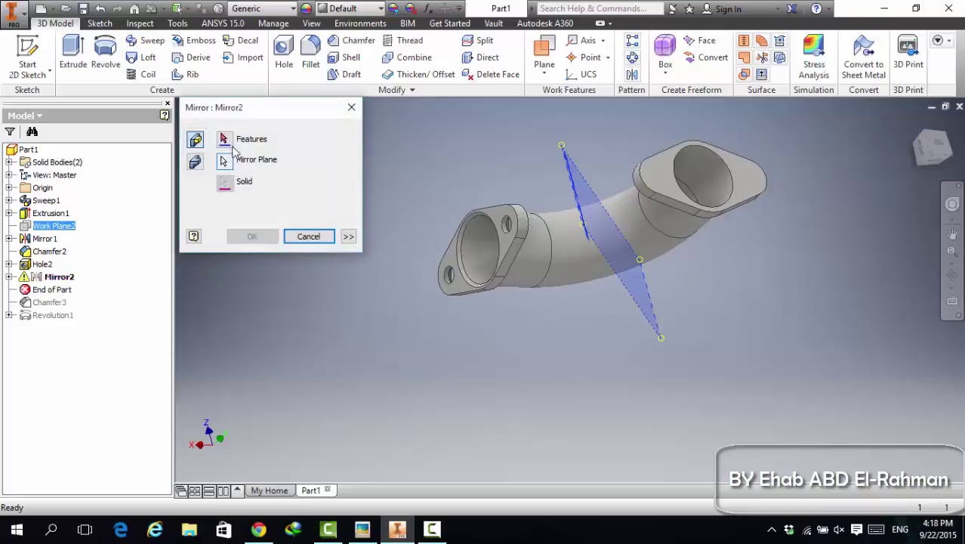
left_click(230, 141)
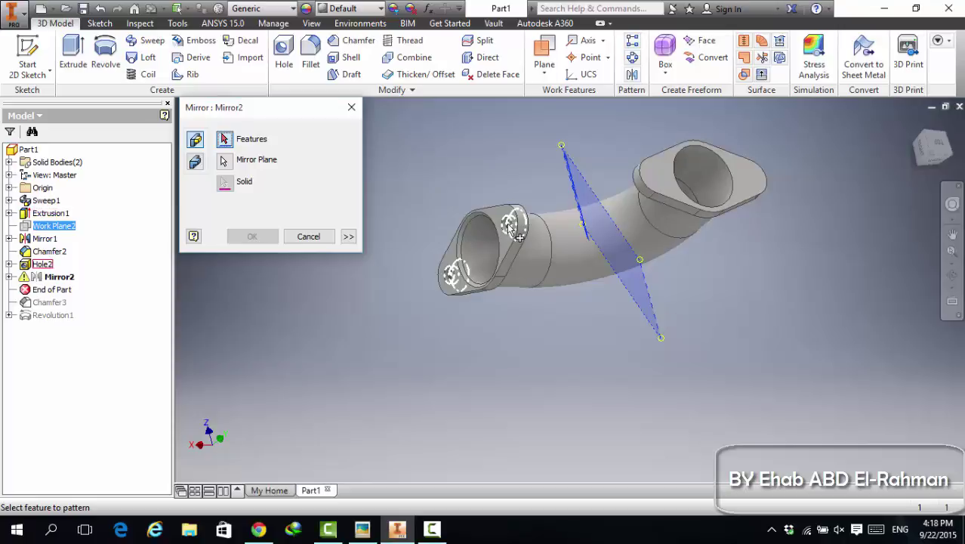
left_click(518, 236)
left_click(253, 237)
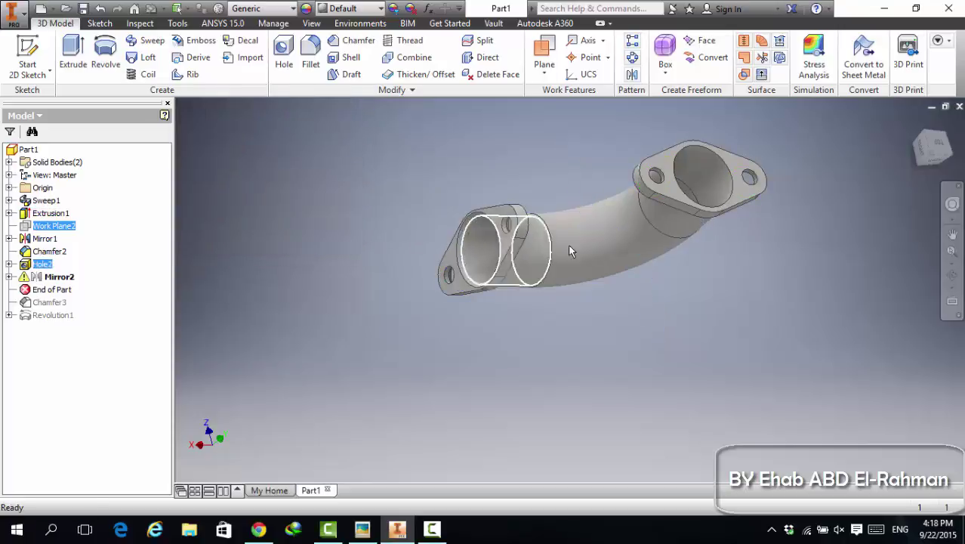
middle_click_drag(723, 227, 549, 258, "shift")
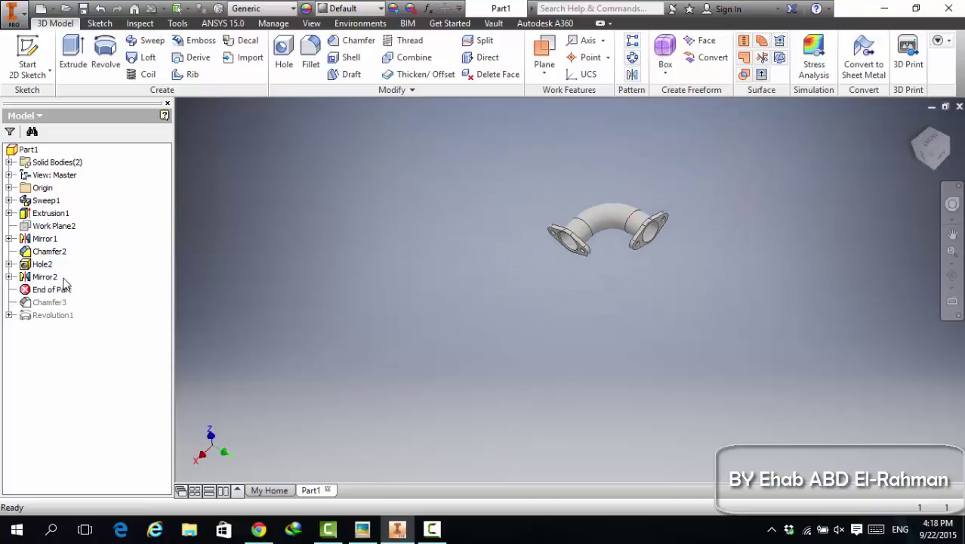
Roll the history forward to include the last chamfer and return the elbow to its home view
left_click_drag(59, 290, 63, 310)
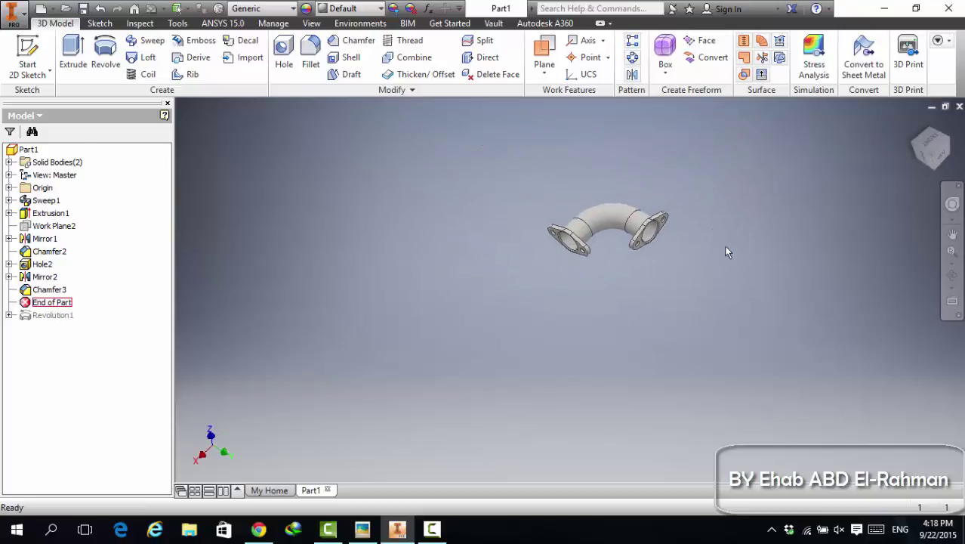
key("Home")
left_click(913, 120)
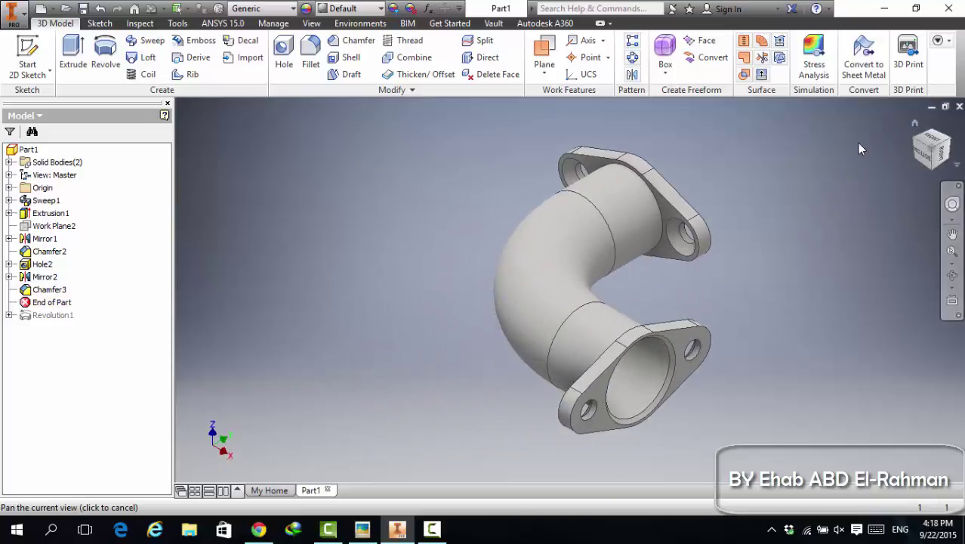
Save the elbow part as Part1.ipt in the Sessiom_03 folder and close the file
key("ctrl+s")
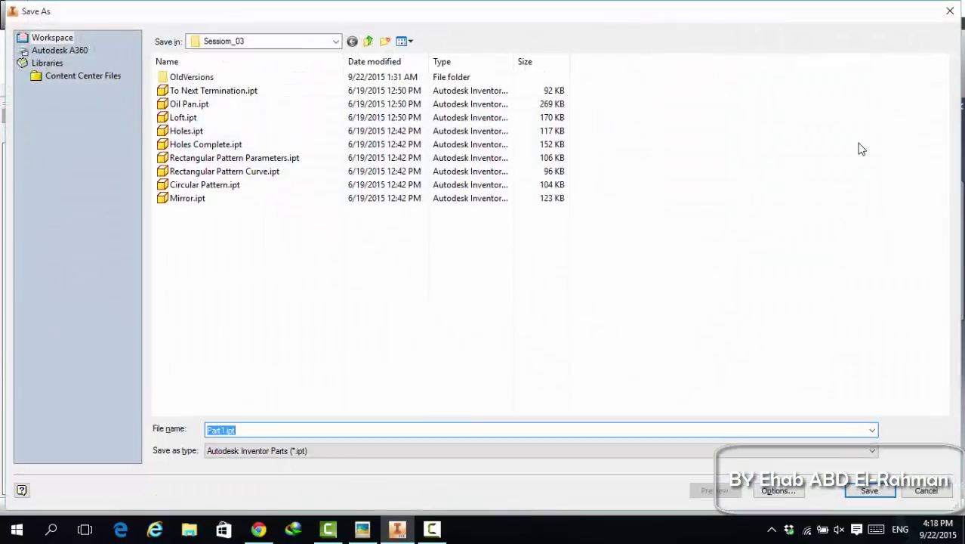
left_click(870, 490)
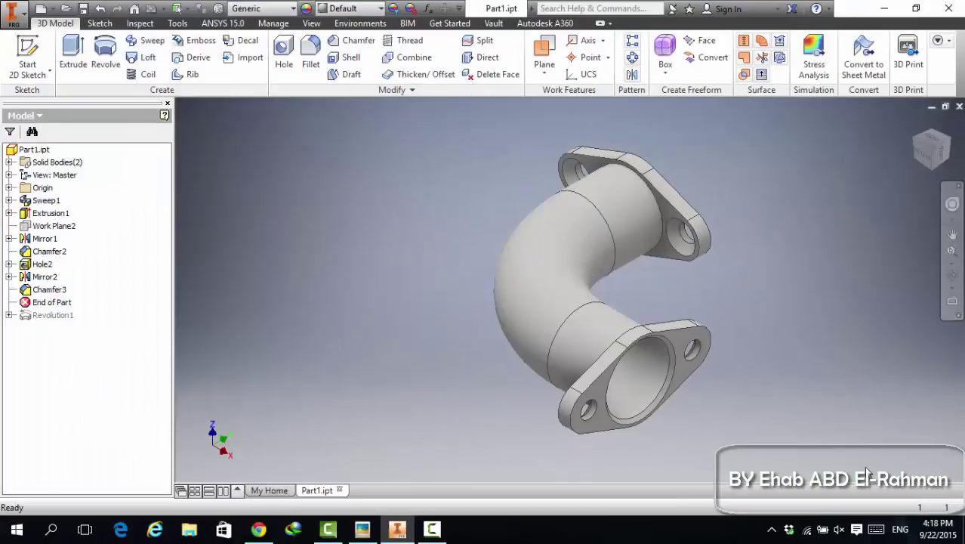
left_click(959, 106)
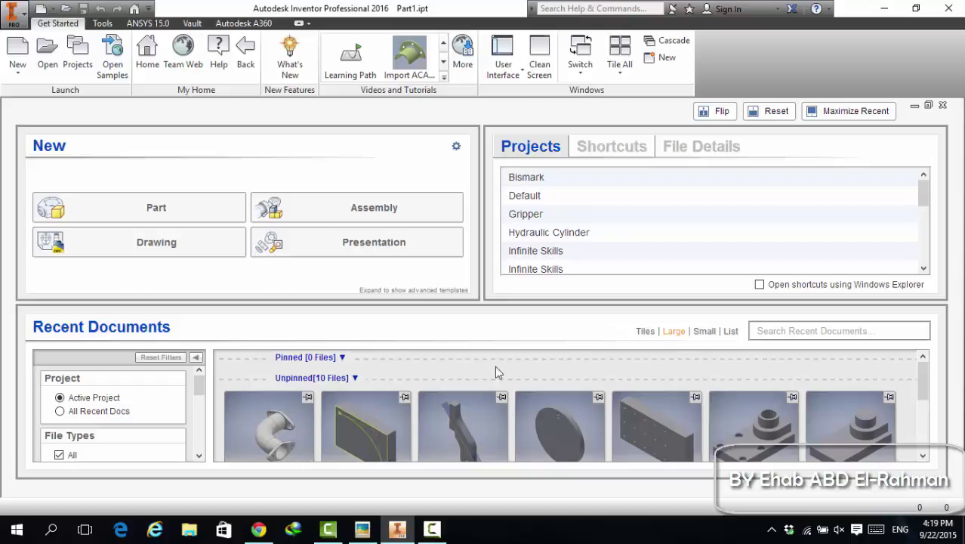
Create a new, empty part document
mouse_move(567, 412)
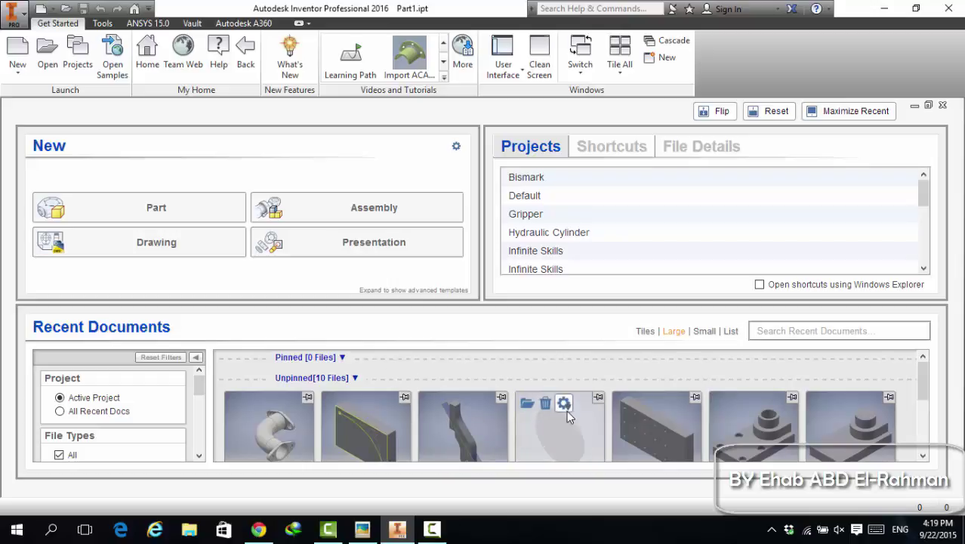
left_click(114, 212)
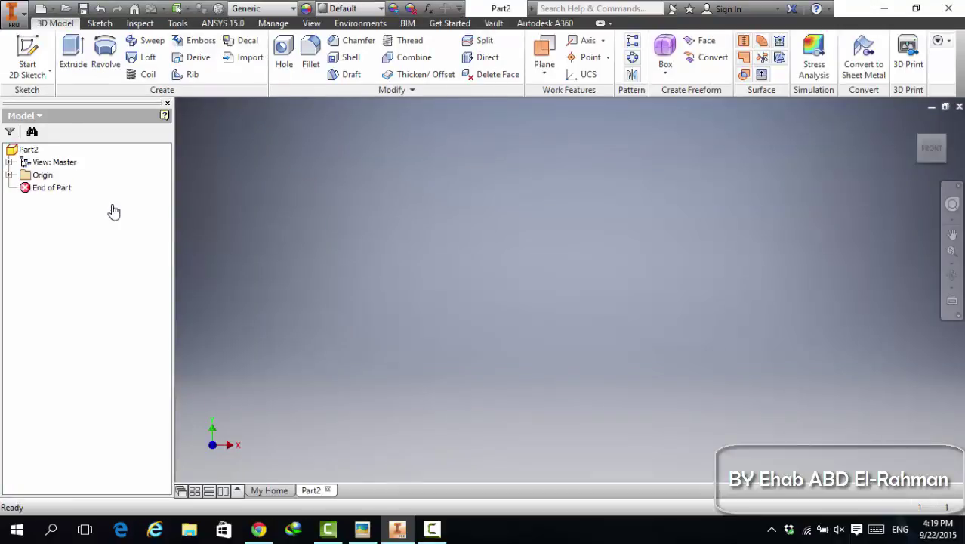
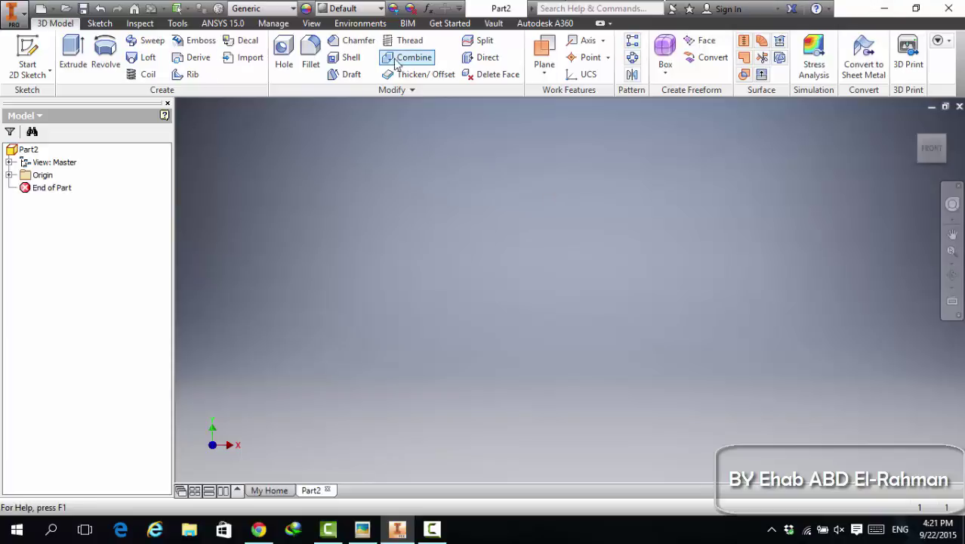
left_click(311, 24)
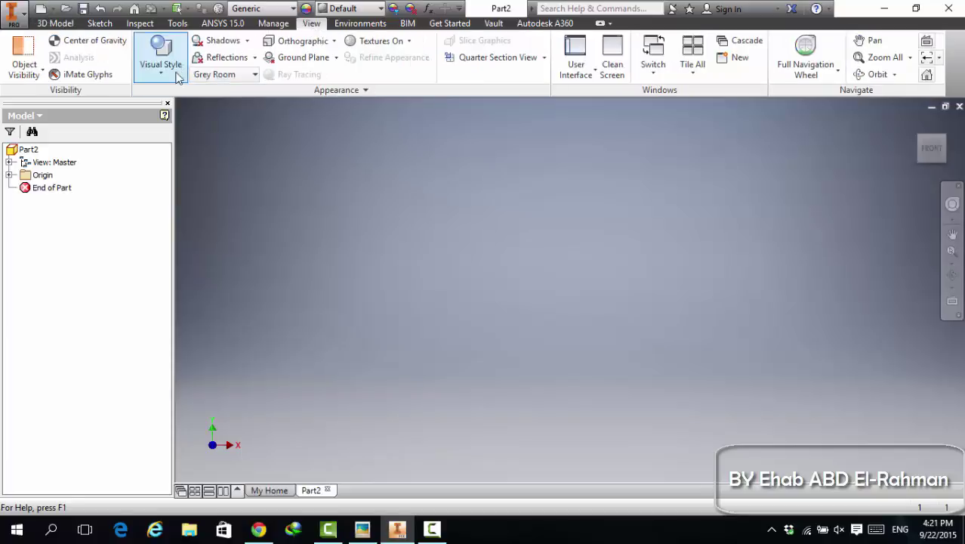
left_click(176, 75)
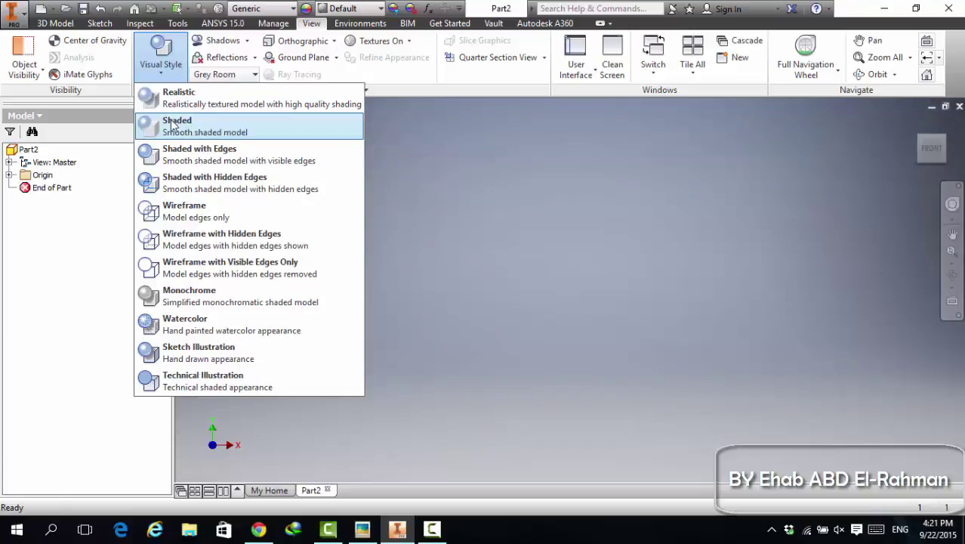
left_click(55, 24)
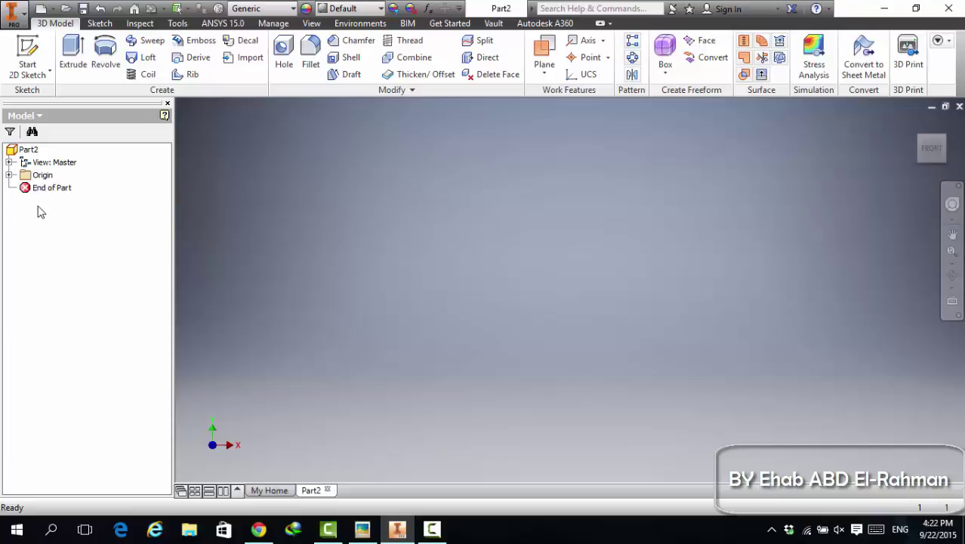
Start a new sketch on the XZ origin plane
left_click(8, 174)
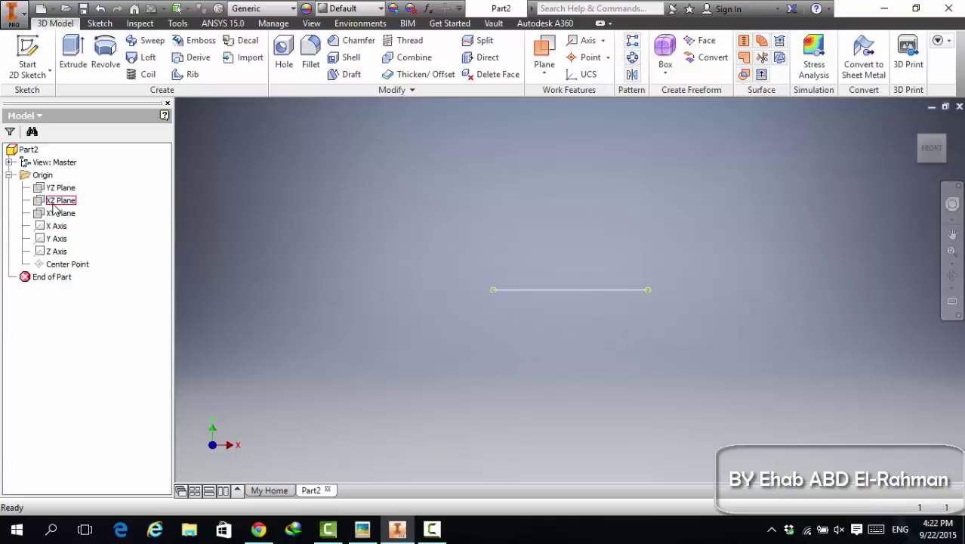
right_click(55, 203)
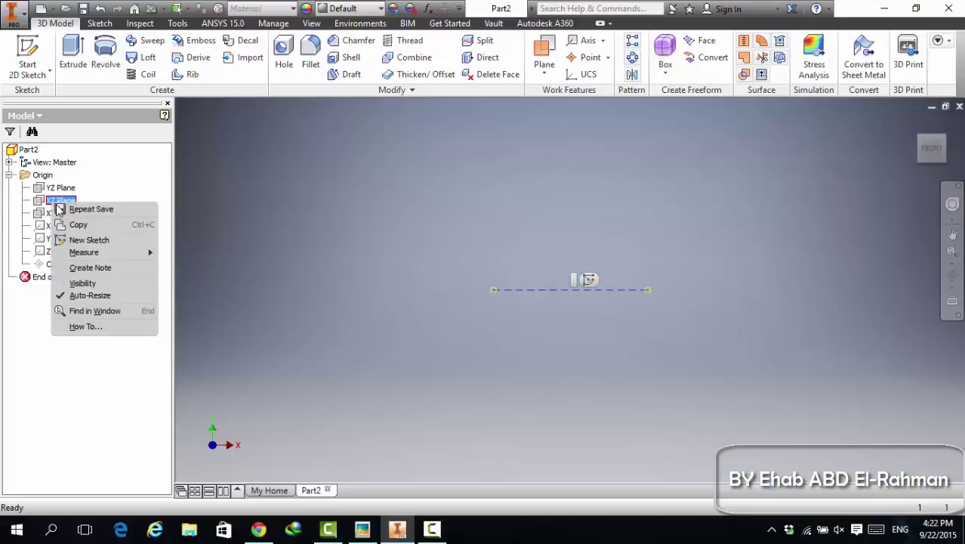
left_click(90, 241)
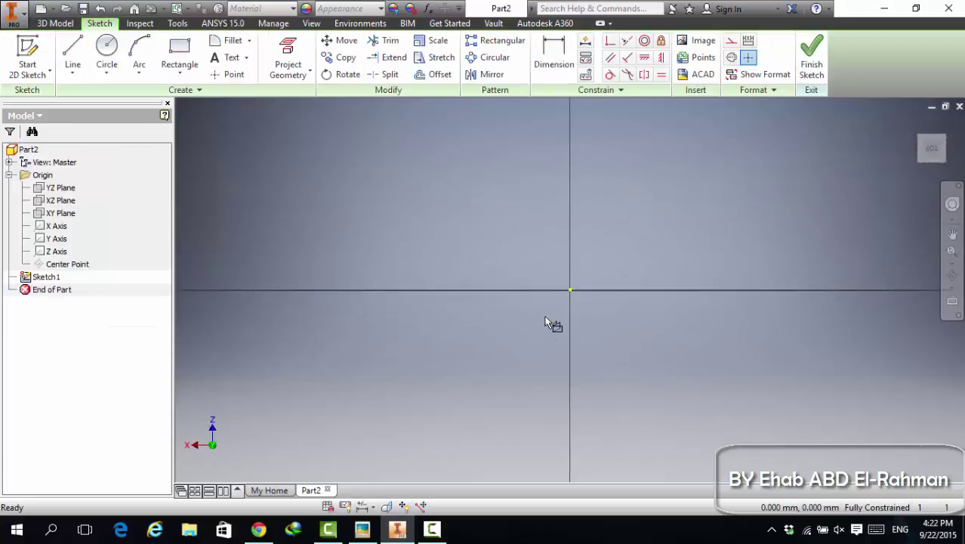
Sketch a horizontal center-point slot on the origin, its arc centers about 19 mm to either side, and widen it by moving its upper edge
left_click(161, 78)
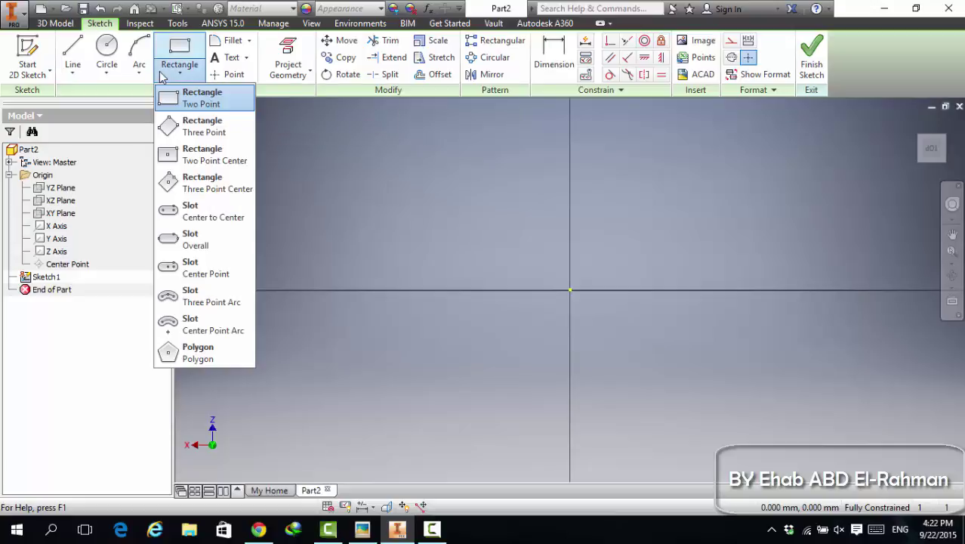
left_click(201, 264)
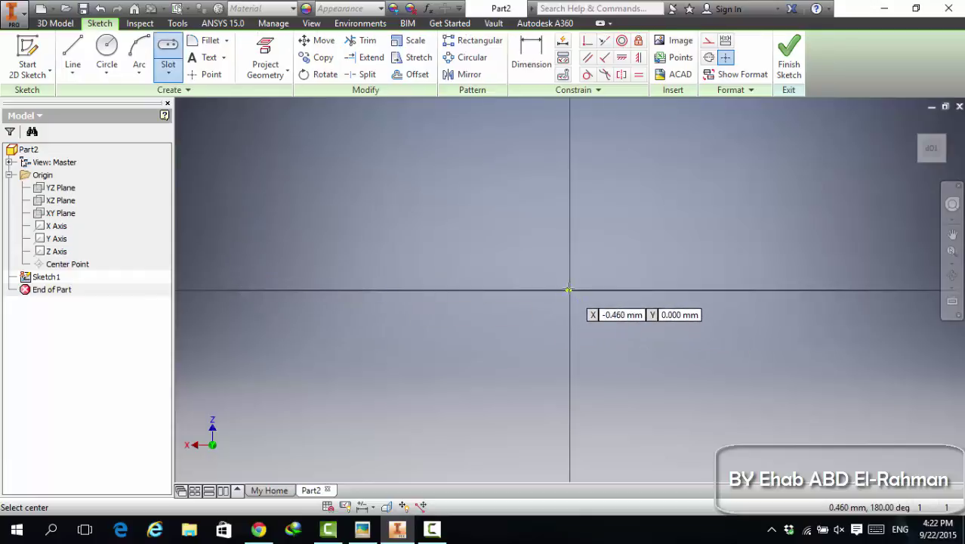
left_click(568, 290)
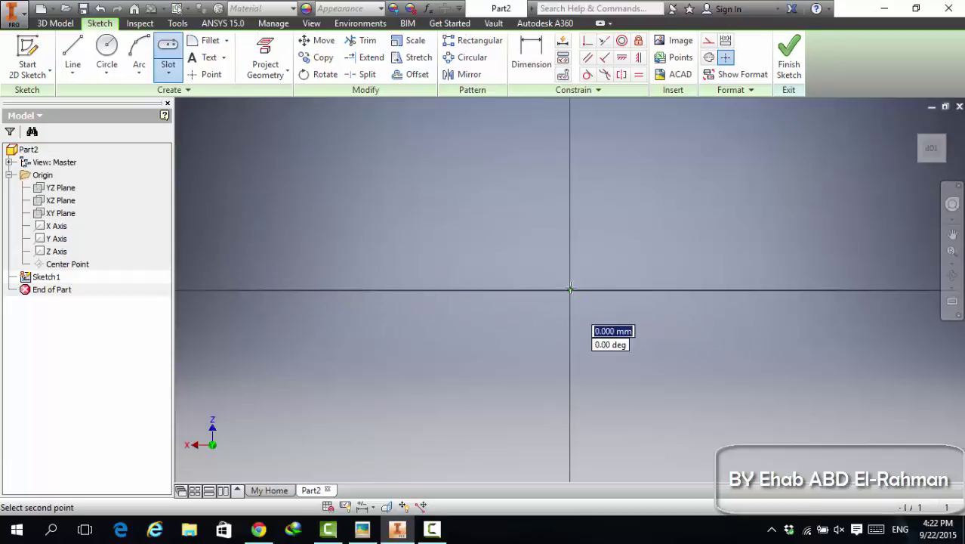
left_click(714, 279)
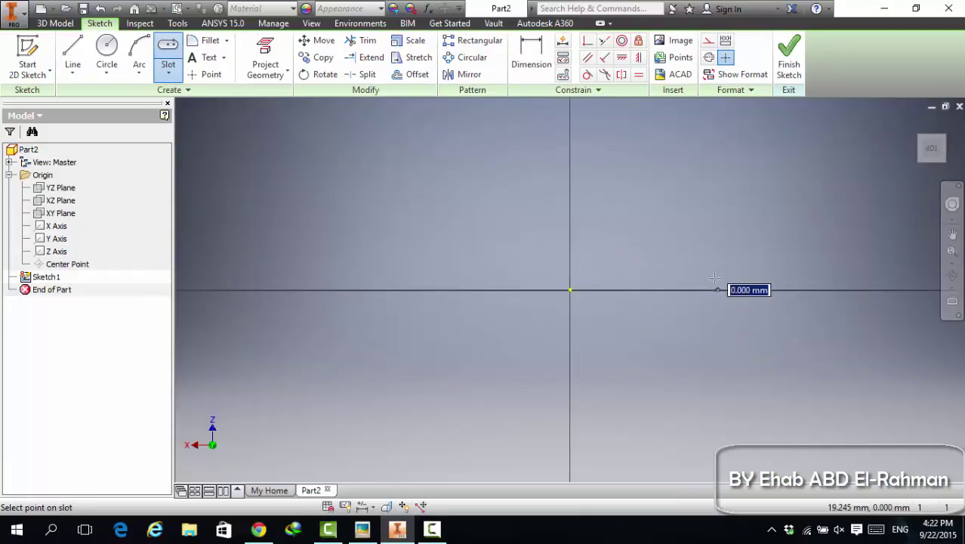
left_click(718, 262)
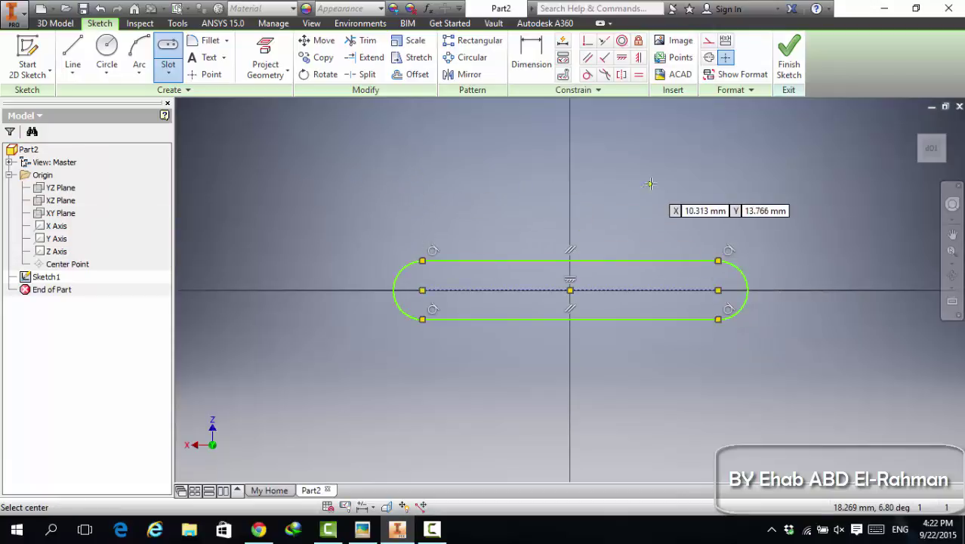
key("Escape")
left_click_drag(581, 260, 579, 205)
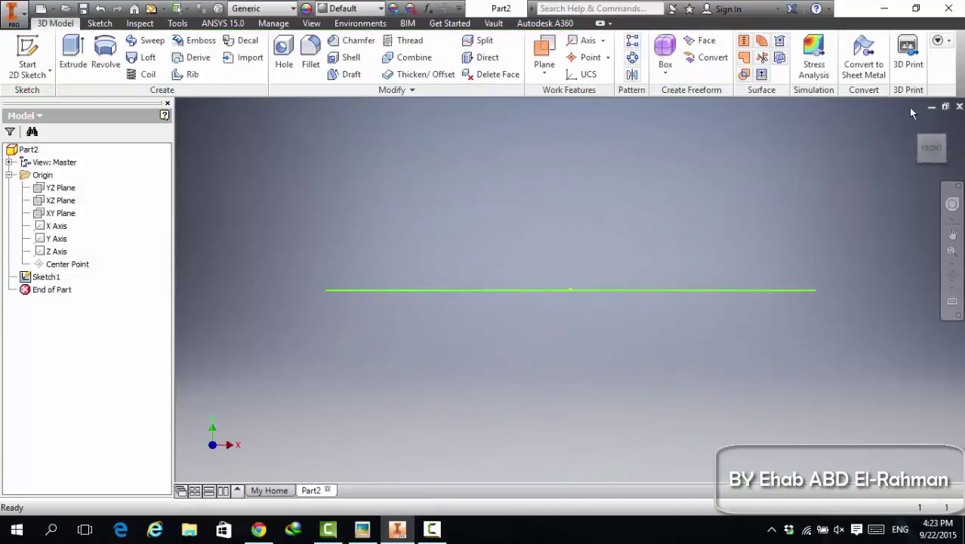
Create a work plane offset 59 mm from the XY plane, above the slot sketch
left_click(913, 125)
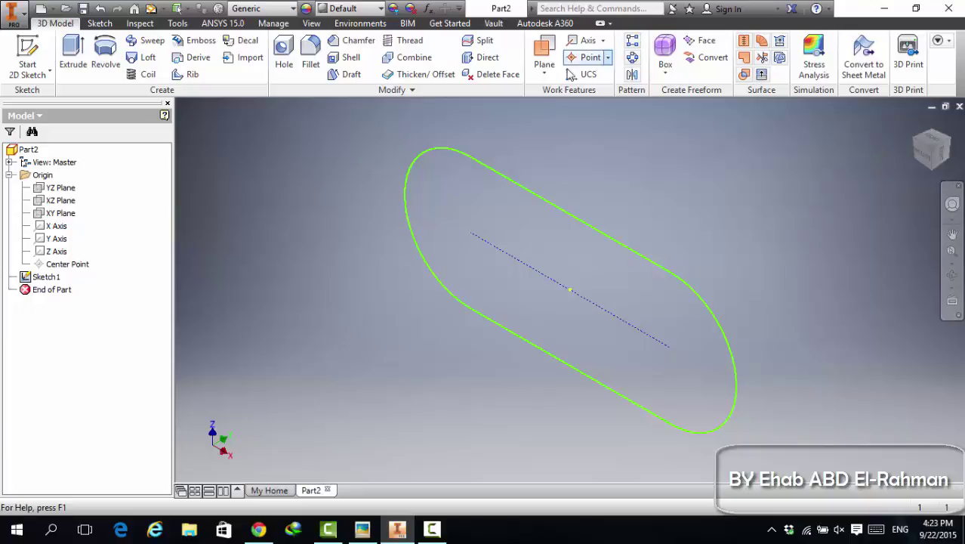
left_click(544, 70)
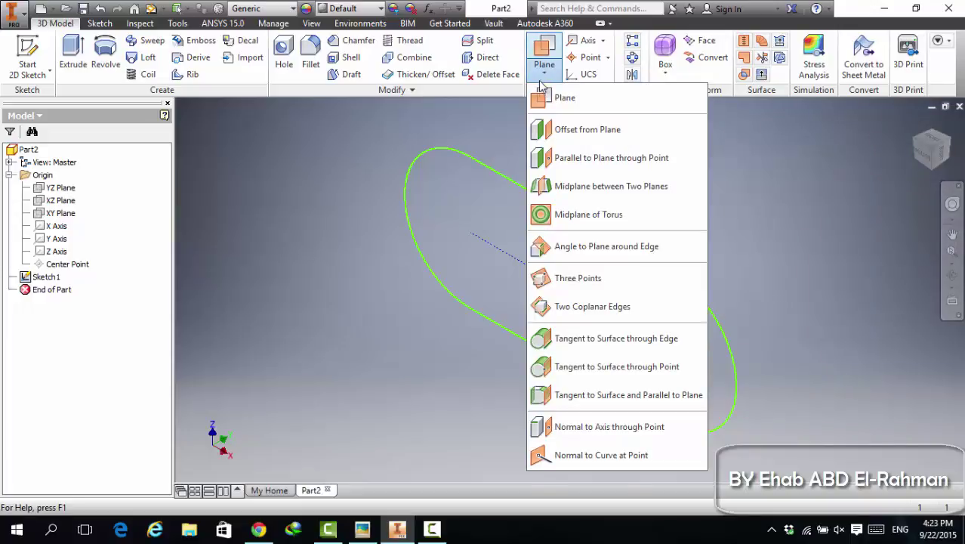
left_click(604, 145)
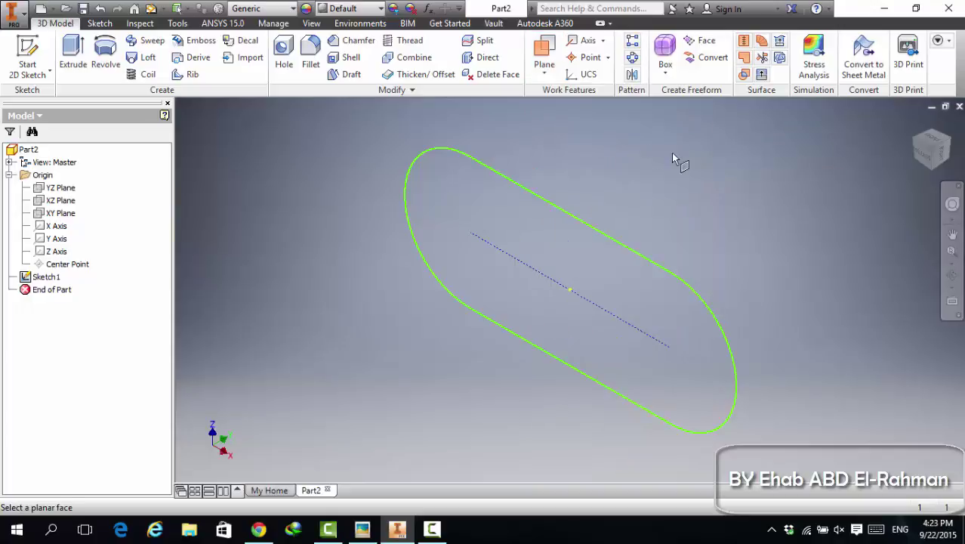
left_click(50, 218)
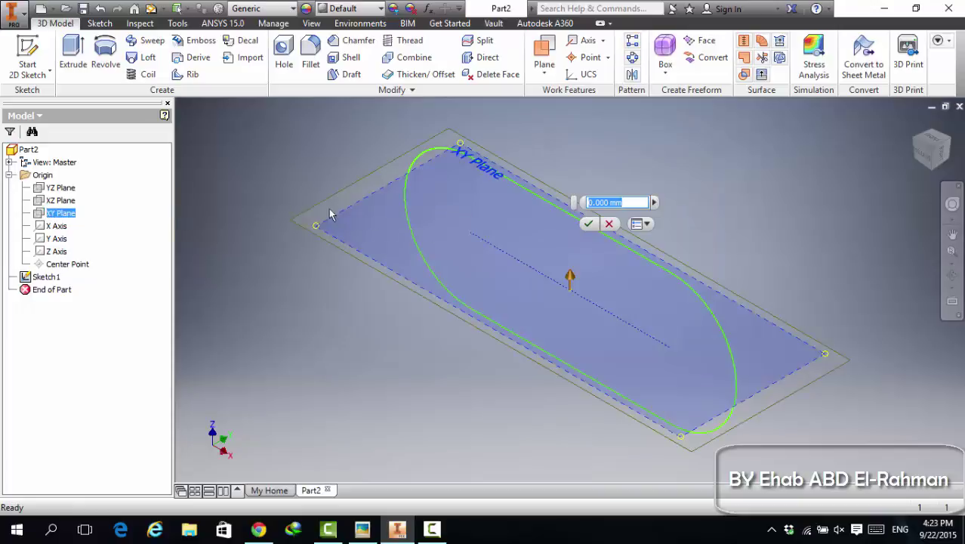
scroll(410, 204, "down", 2)
scroll(468, 219, "up", 3)
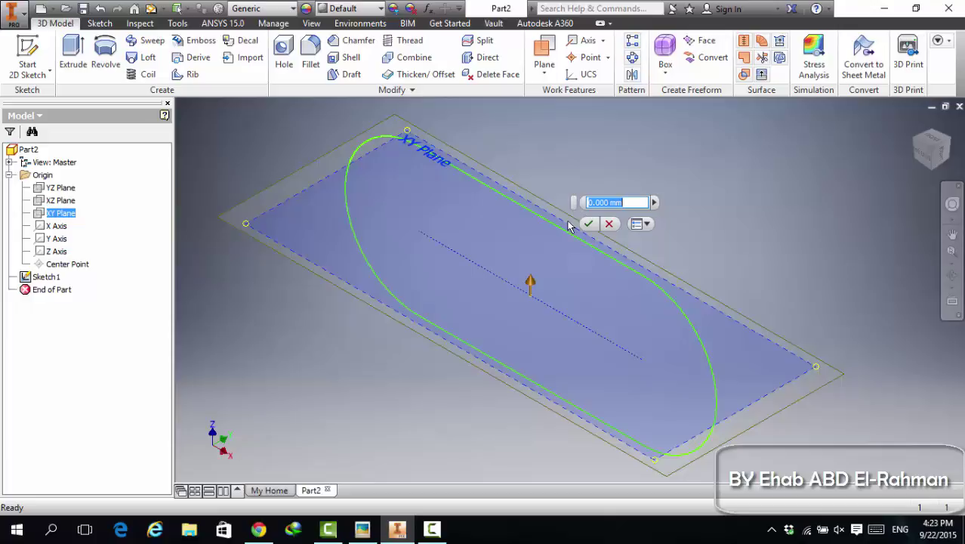
type("59")
key("Return")
scroll(593, 226, "down", 5)
key("F4")
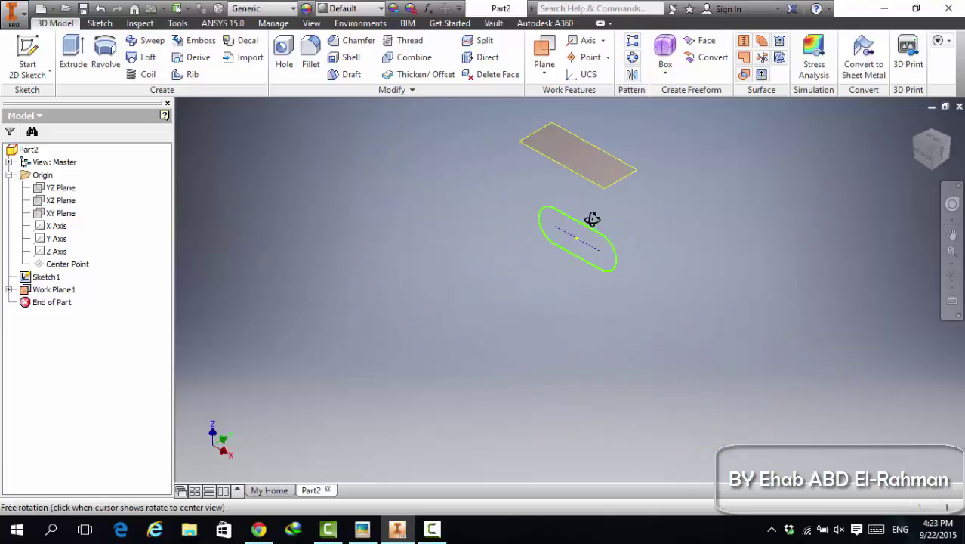
mouse_move(592, 219)
left_mouse_down()
mouse_move(594, 194)
mouse_move(623, 250)
left_mouse_up()
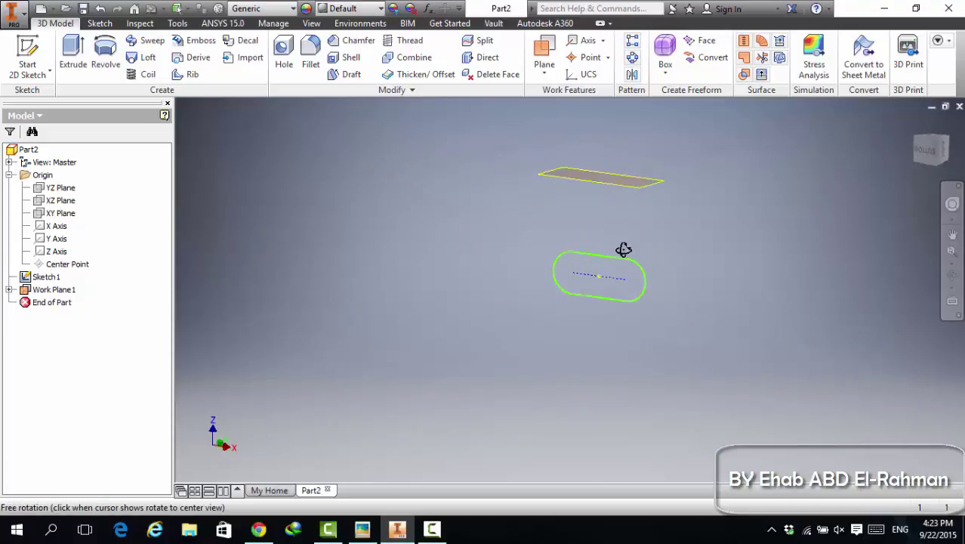
Delete the offset work plane above the slot sketch
double_click(629, 191)
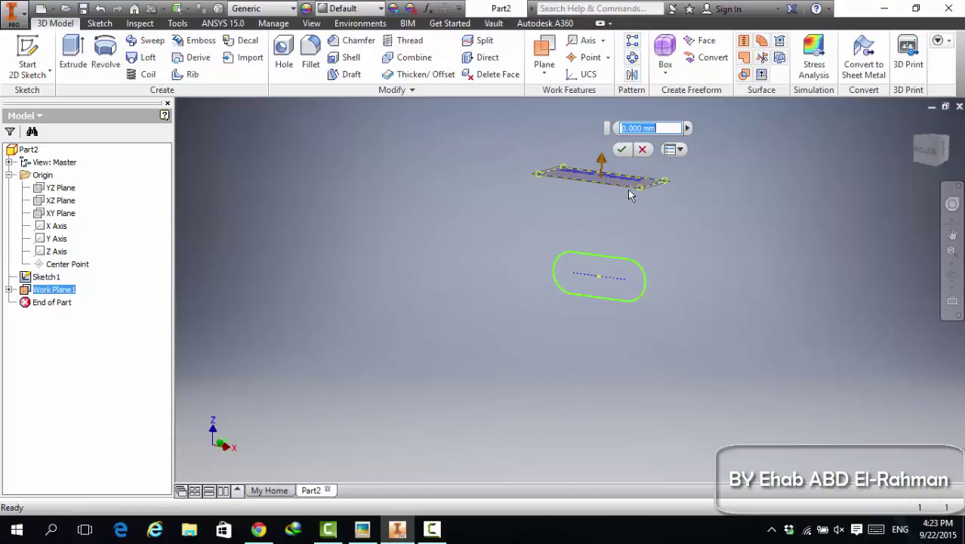
left_click(642, 149)
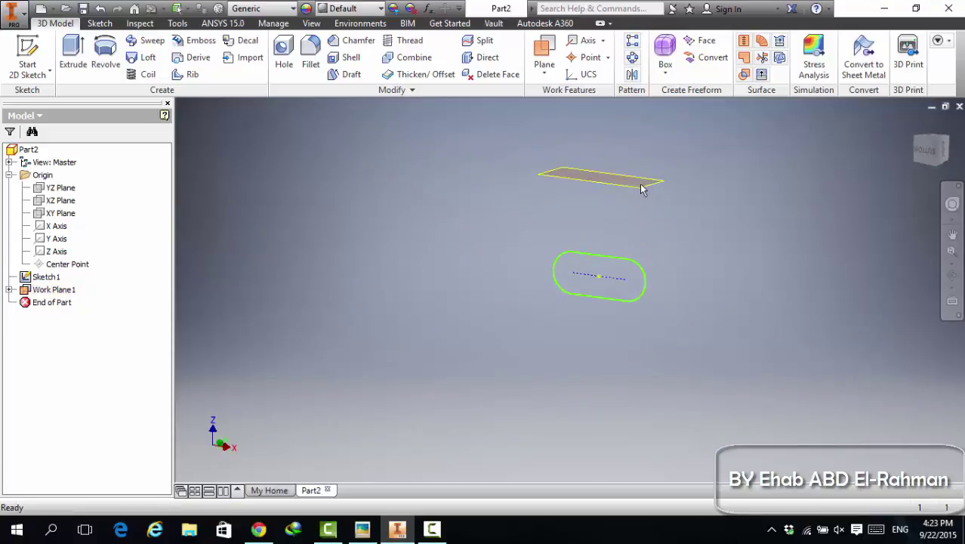
double_click(638, 190)
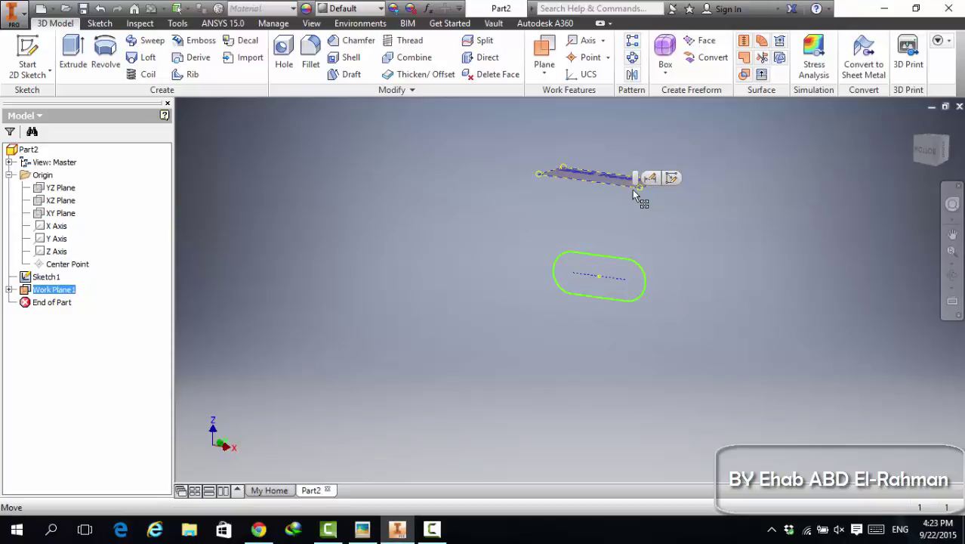
key("Delete")
Create a work plane offset from the XZ plane in the positive Y direction, parallel to the slot sketch
left_click(544, 66)
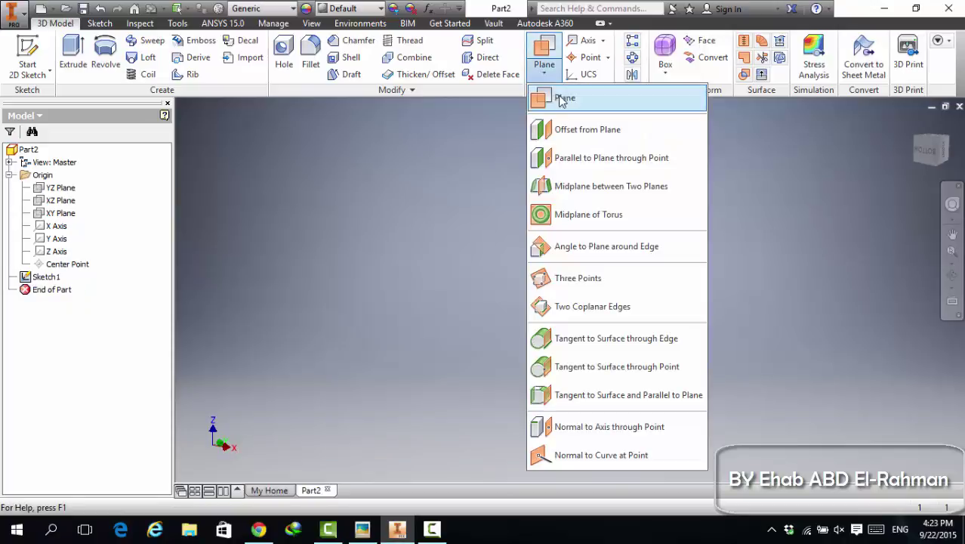
left_click(577, 132)
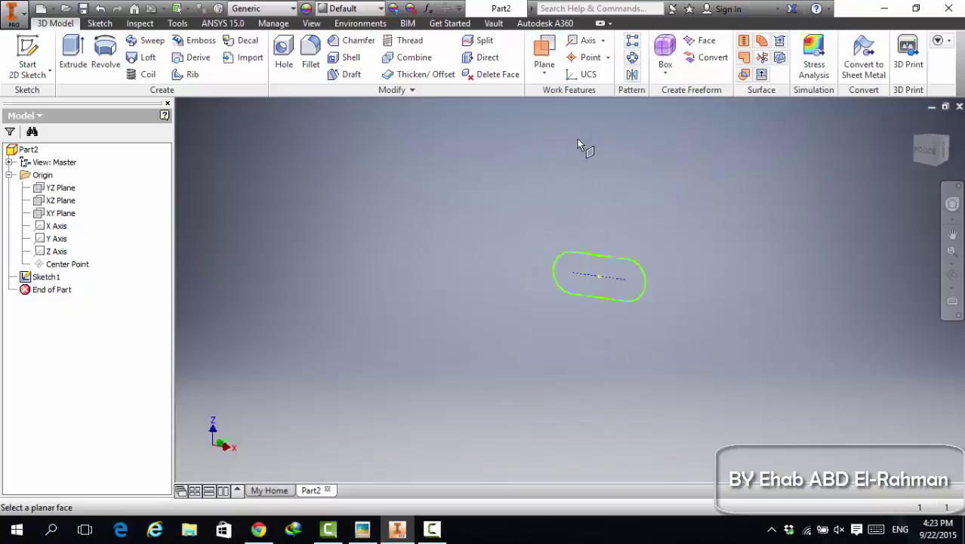
left_click(61, 200)
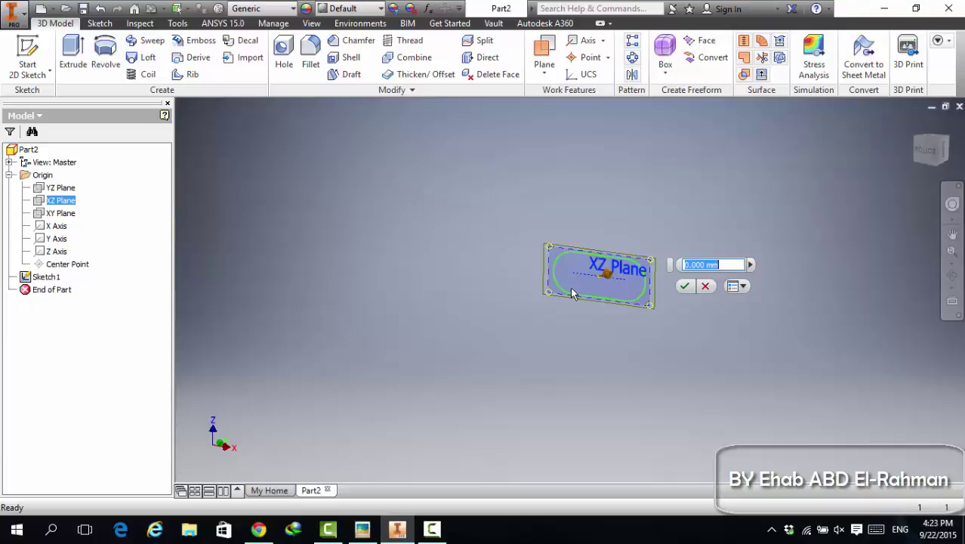
key("0")
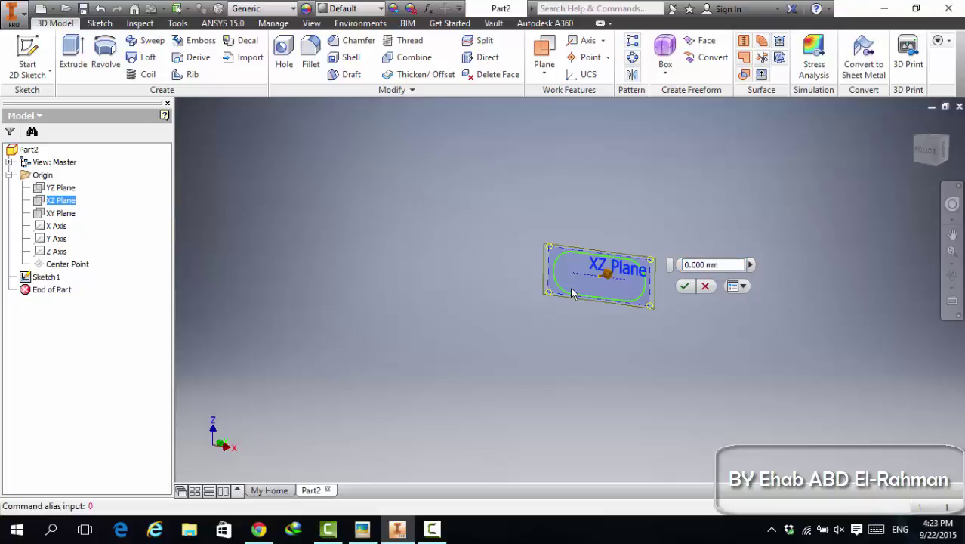
left_click(710, 265)
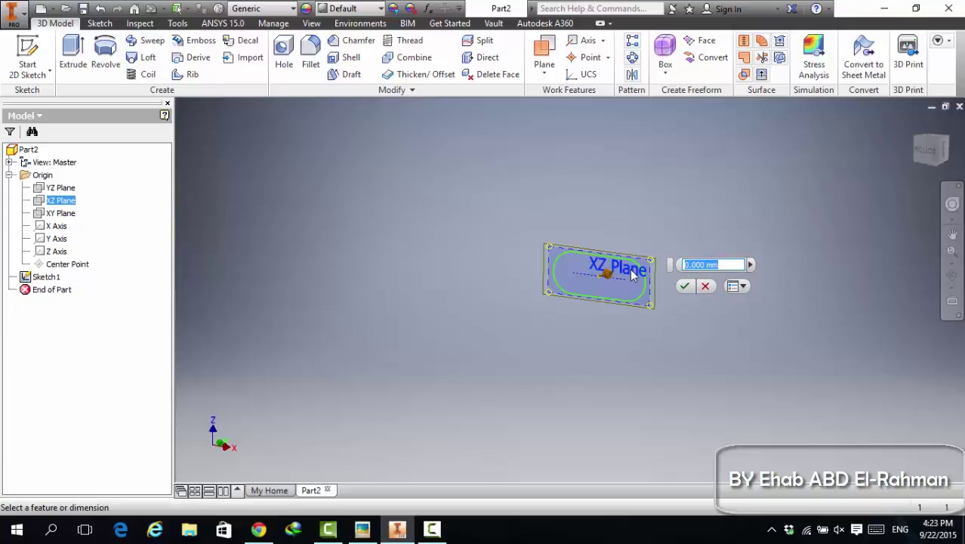
type("10")
key("Return")
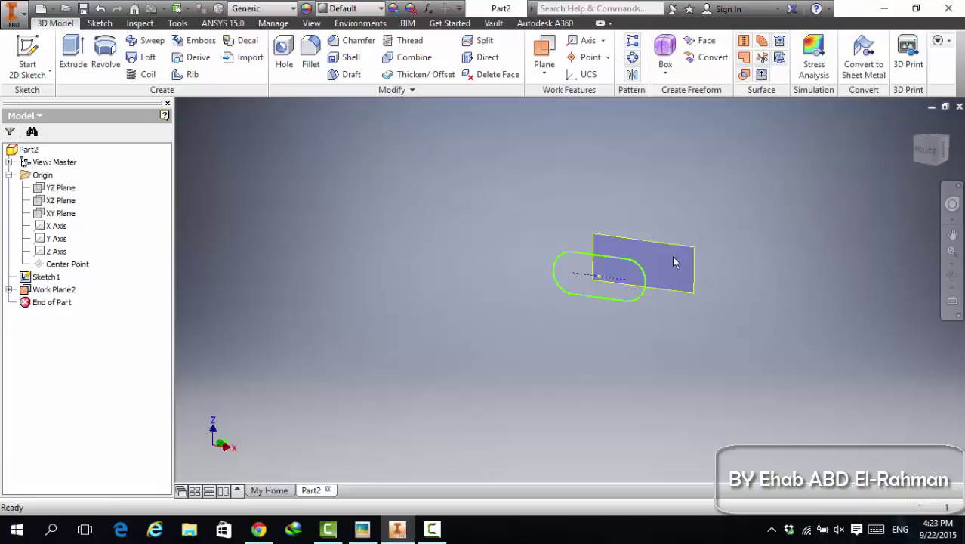
mouse_move(675, 261)
middle_mouse_down("shift")
mouse_move(642, 271)
mouse_move(653, 274)
middle_mouse_up("shift")
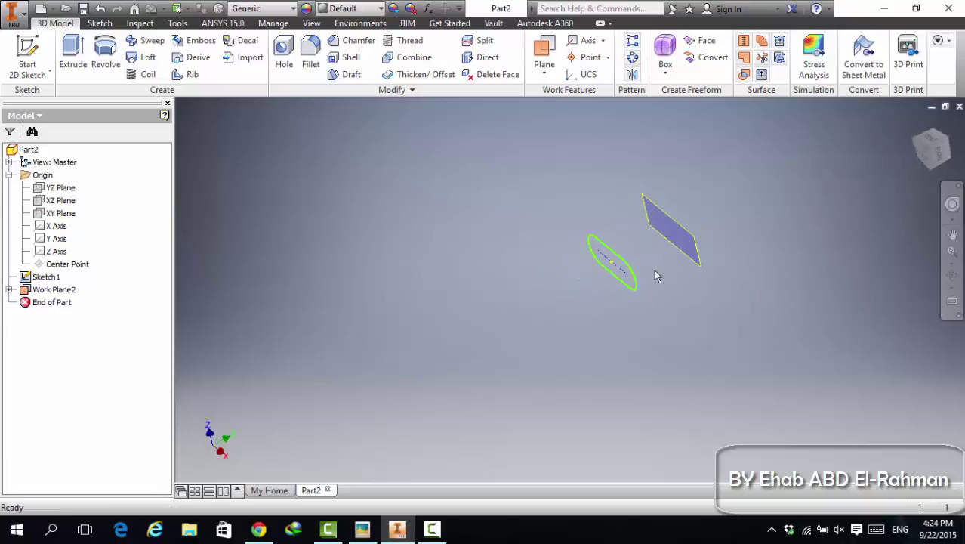
Create a second work plane offset 30 mm from the existing work plane, on the side away from the slot sketch
left_click(540, 70)
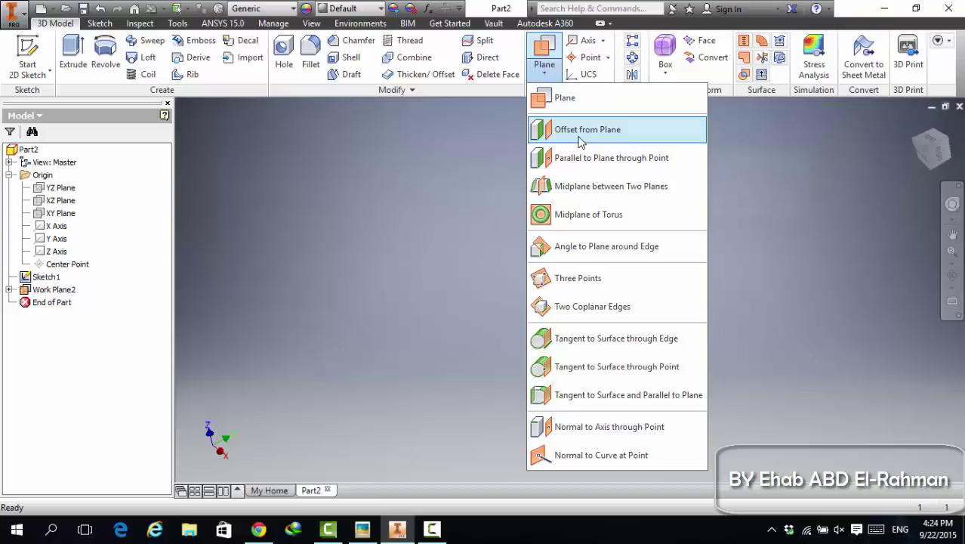
left_click(577, 132)
left_click(685, 231)
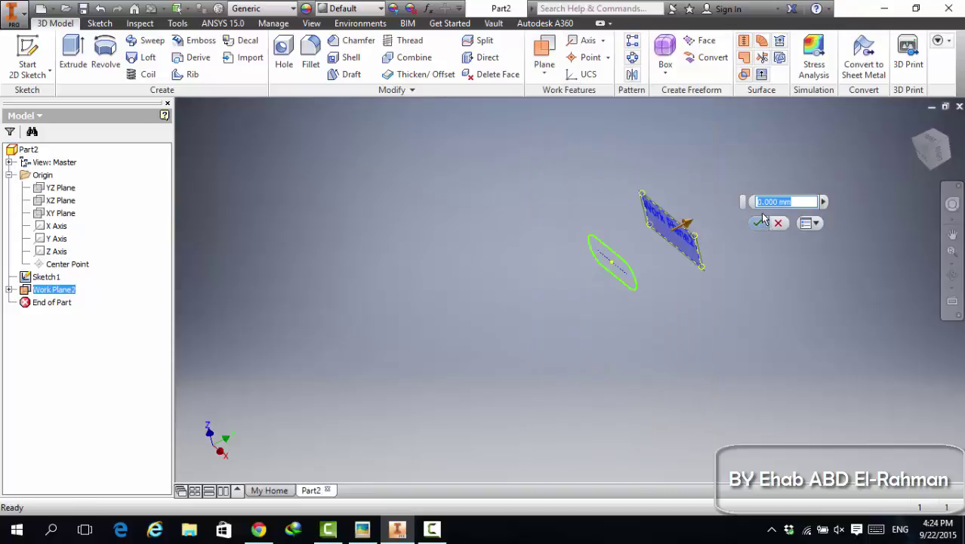
type("30")
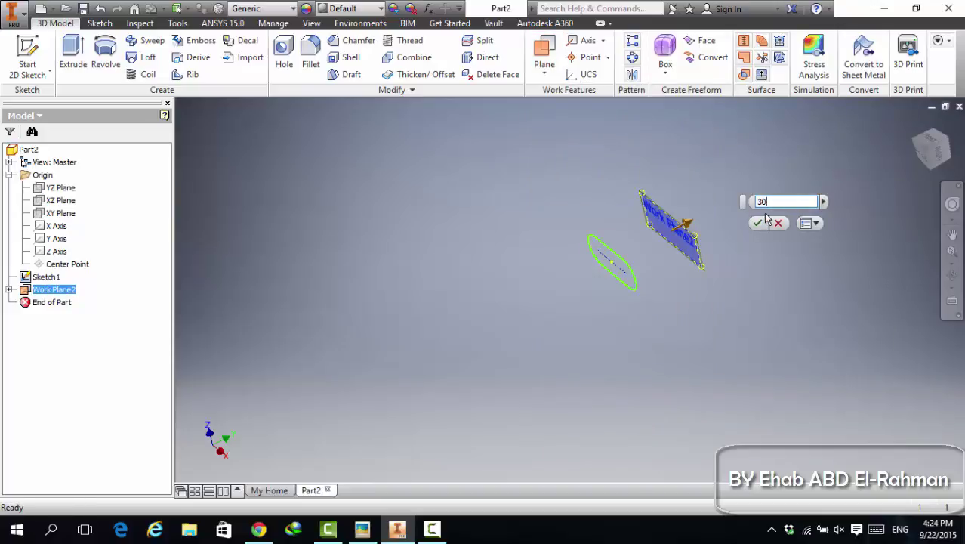
key("Return")
middle_click_drag(695, 238, 676, 243)
scroll(676, 244, "up", 4)
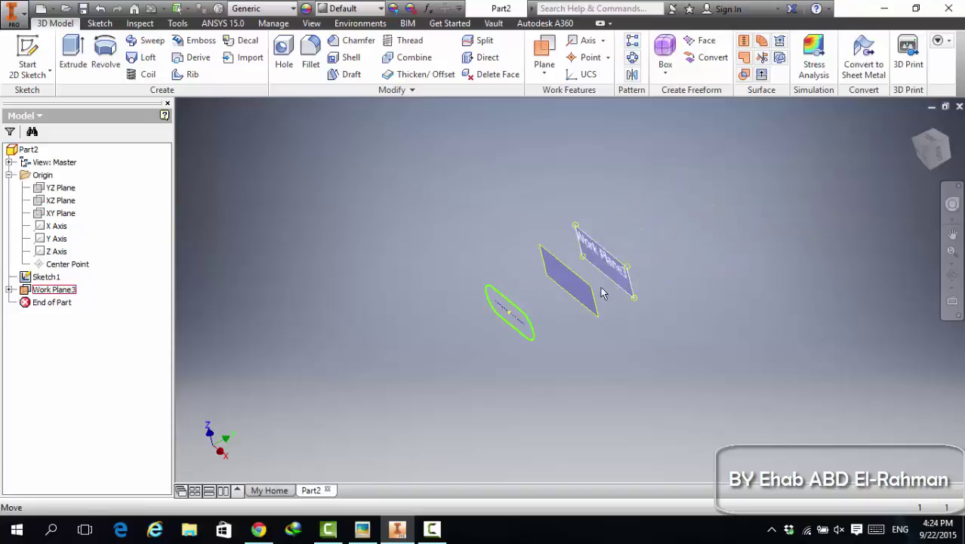
On the work plane nearer the slot, sketch a circle about 51 mm in diameter centered on the origin and finish the sketch
left_click(563, 253)
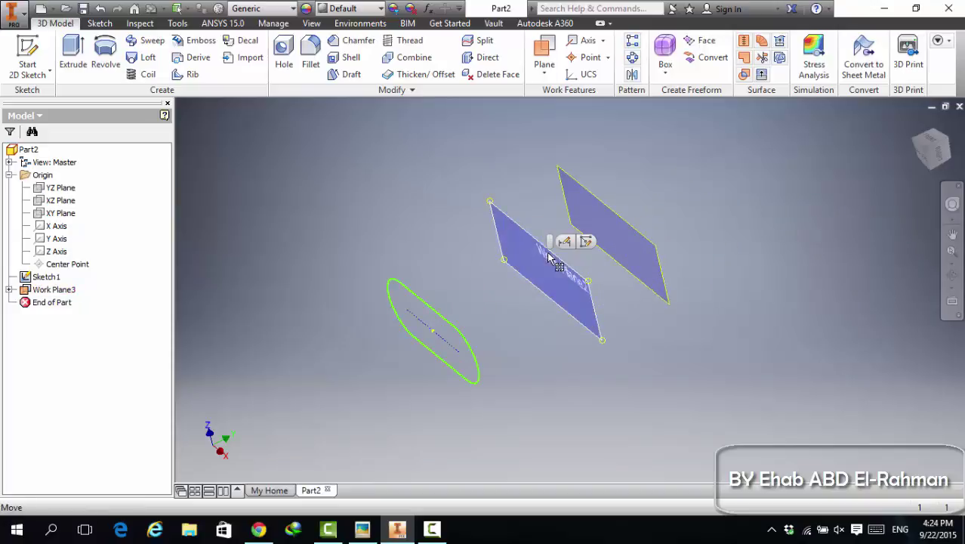
left_click(587, 242)
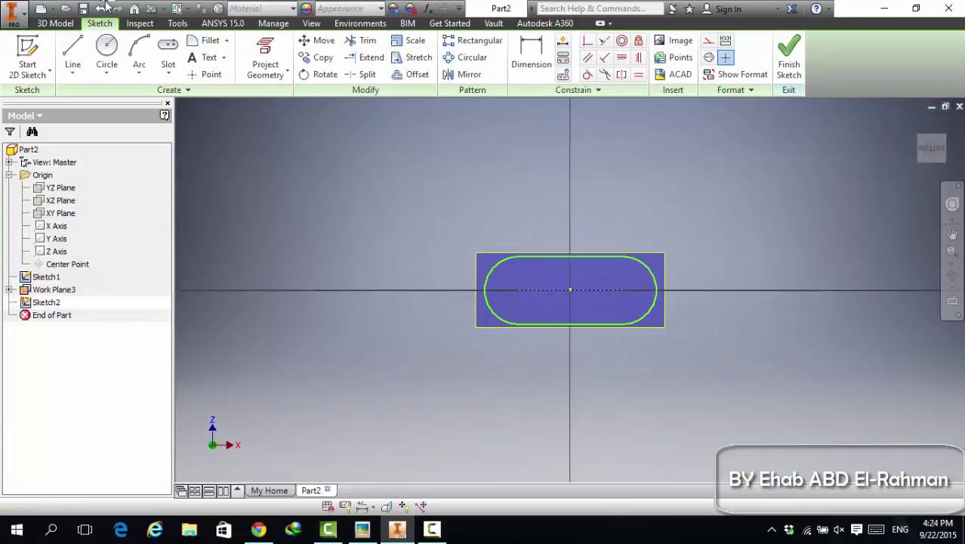
left_click(107, 47)
left_click(571, 290)
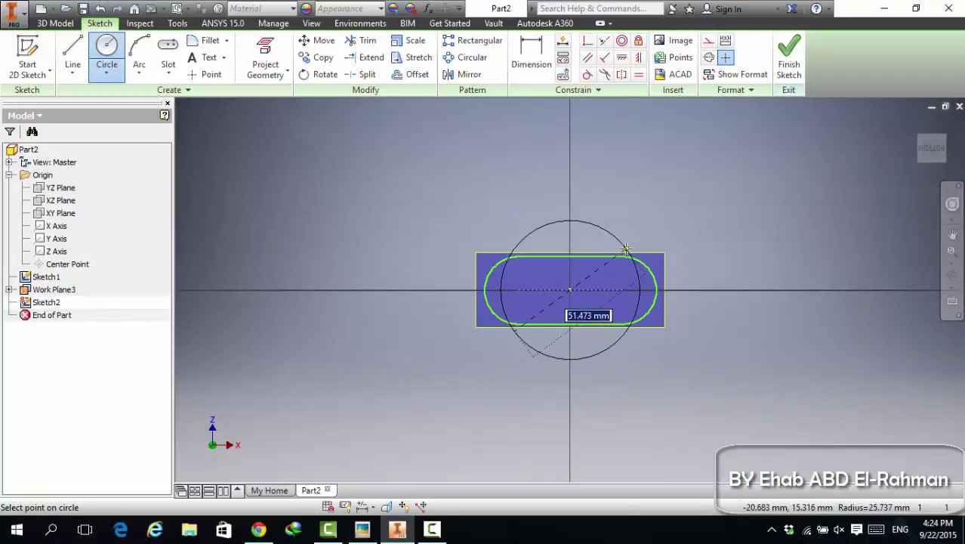
left_click(626, 250)
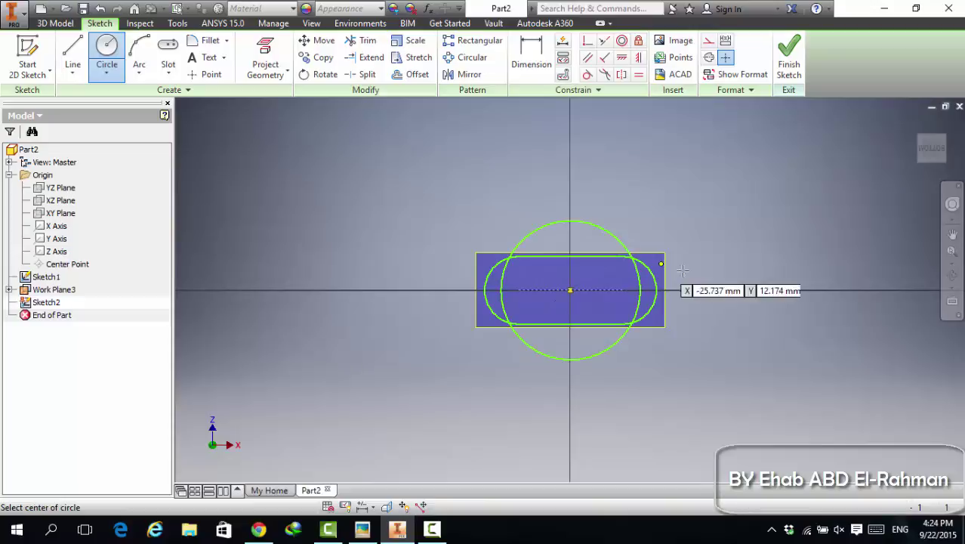
left_click(790, 64)
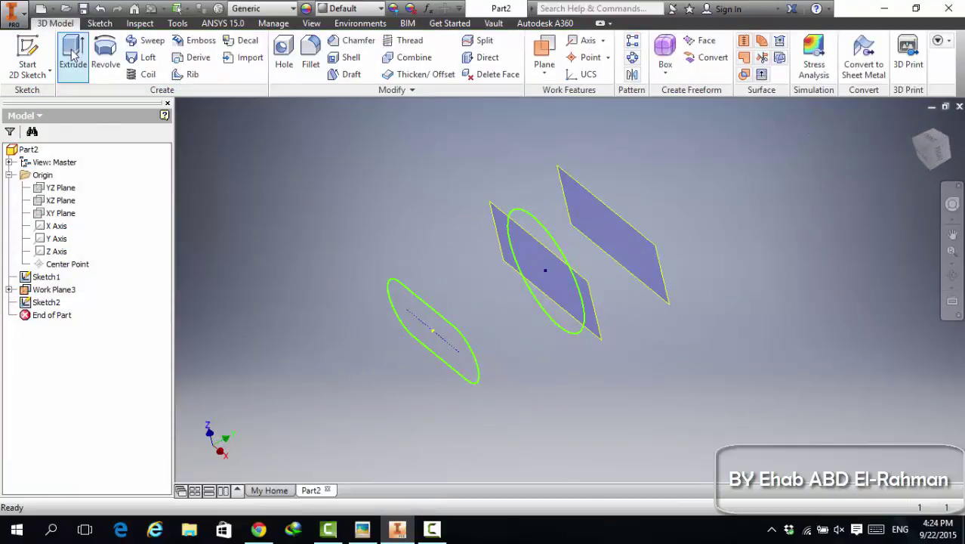
Start a new sketch on the work plane farthest from the slot
right_click(589, 218)
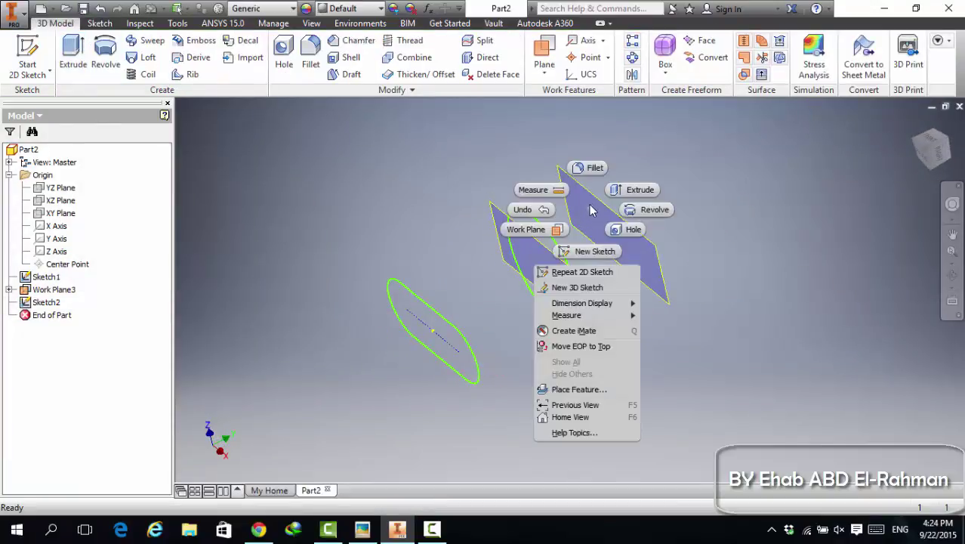
key("Escape")
left_click(596, 207)
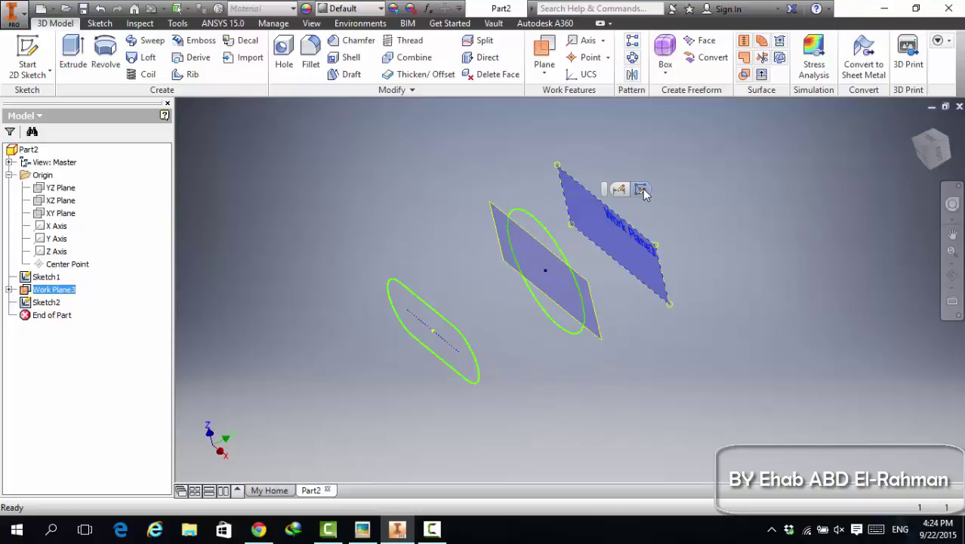
left_click(613, 189)
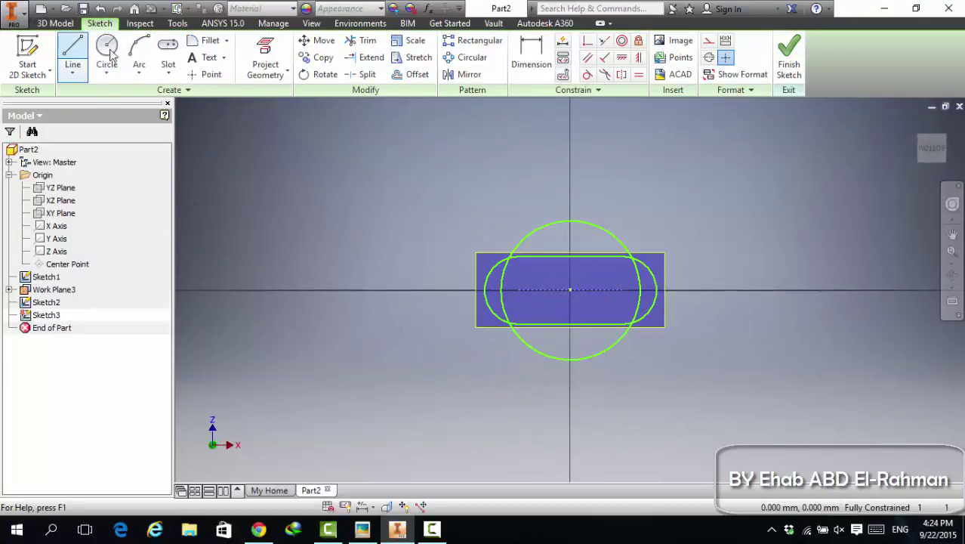
left_click(168, 64)
left_click(139, 73)
left_click(168, 74)
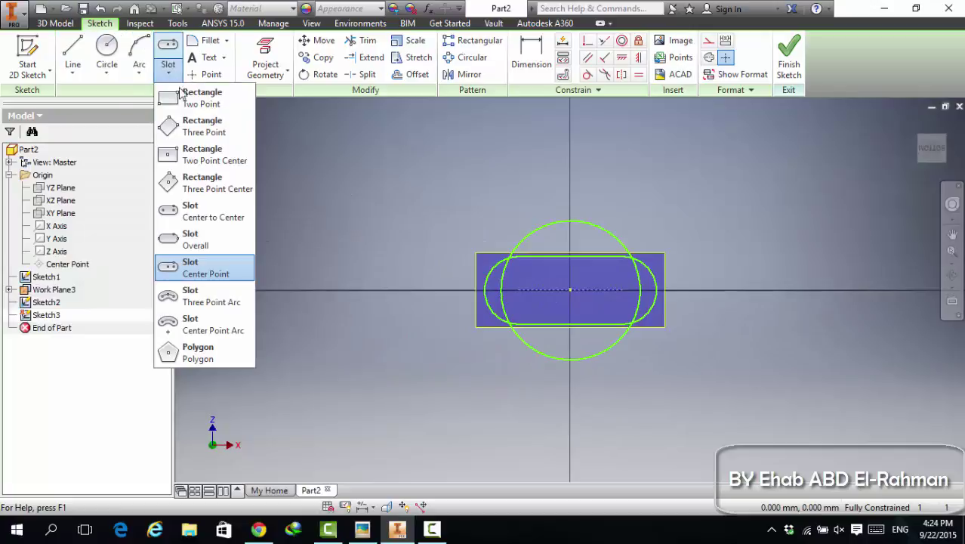
left_click(200, 97)
left_click(569, 290)
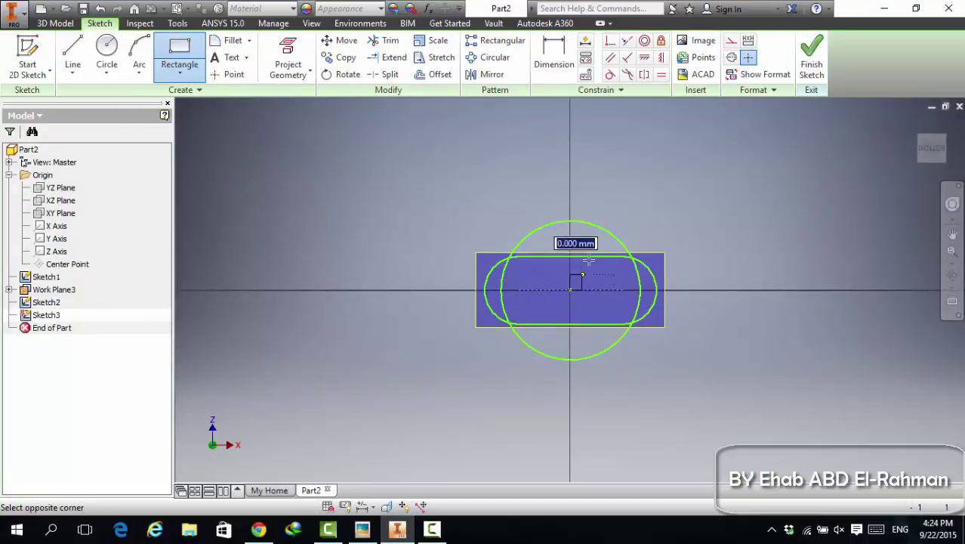
key("Escape")
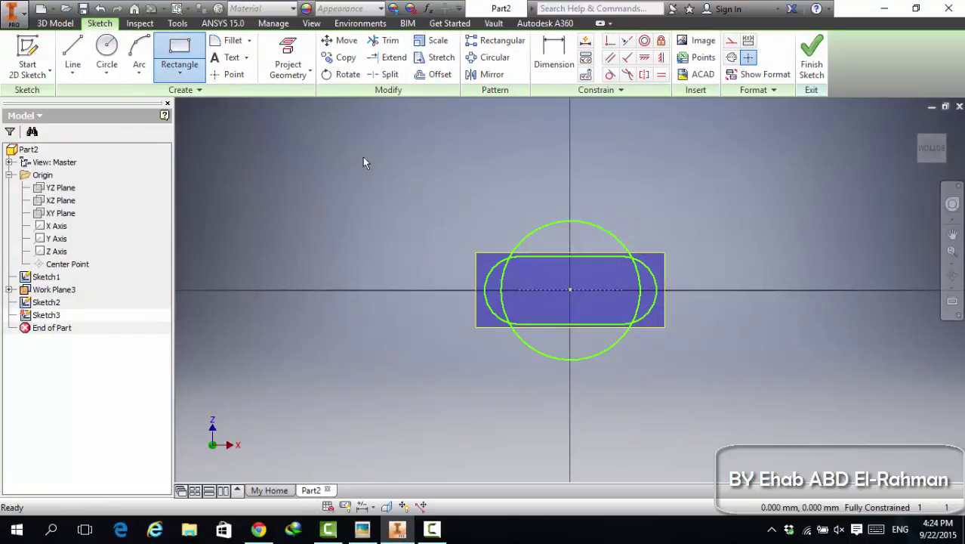
Sketch a two-point center rectangle on the origin, small enough to fit within the circle's outline, and finish the sketch
left_click(179, 76)
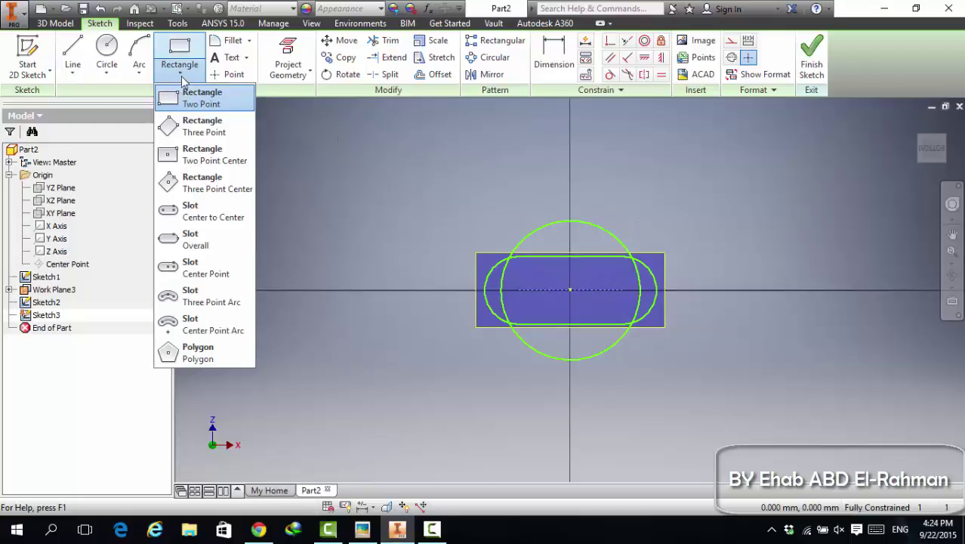
left_click(215, 160)
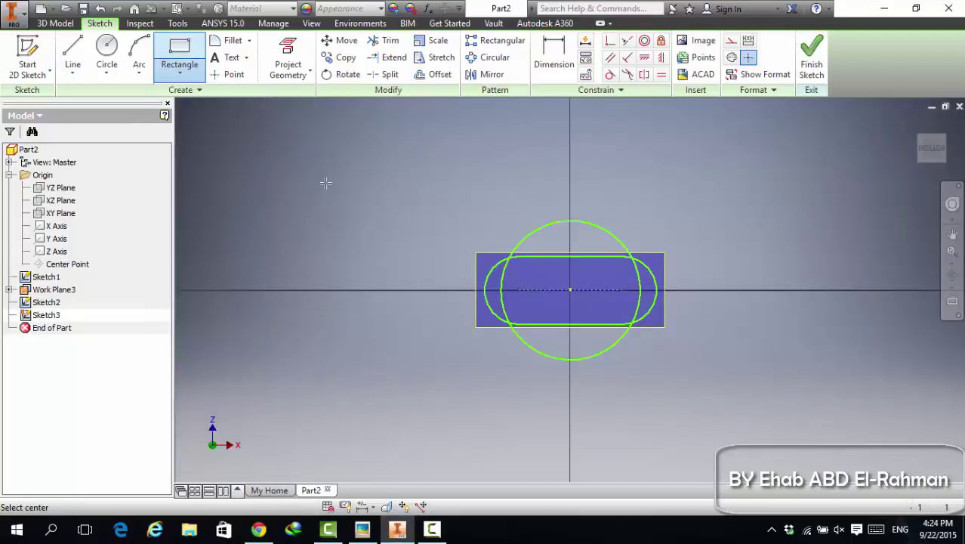
left_click(571, 290)
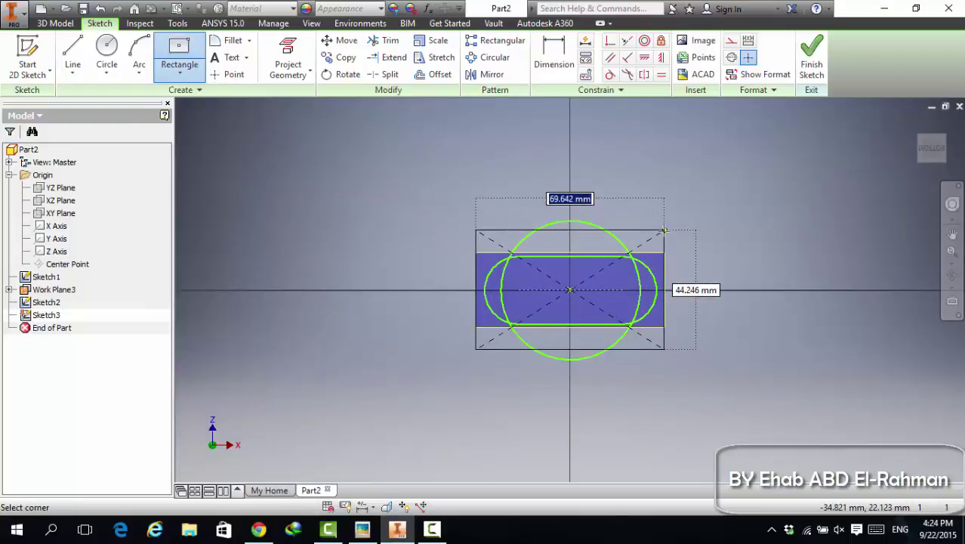
left_click(613, 262)
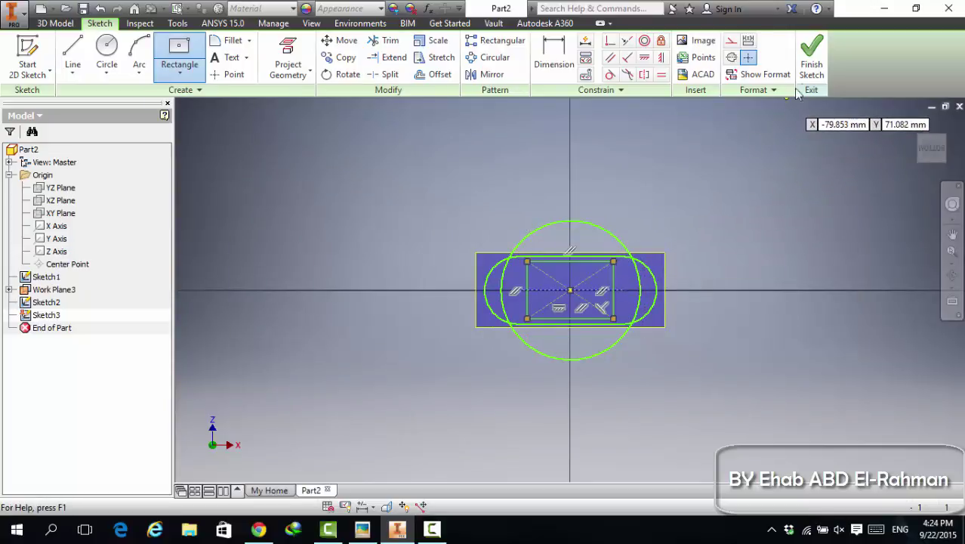
left_click(812, 60)
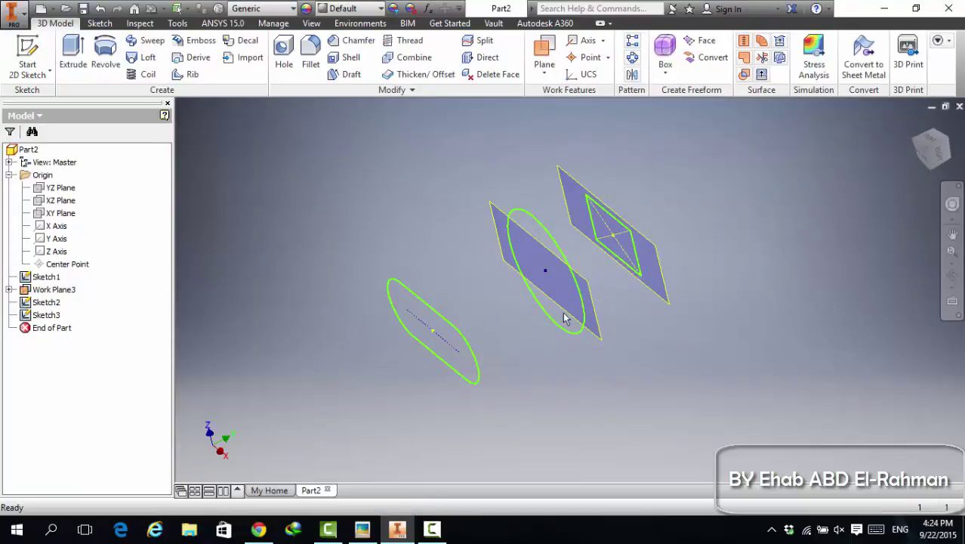
Hide both offset work planes so only the three profile sketches are displayed
right_click(662, 301)
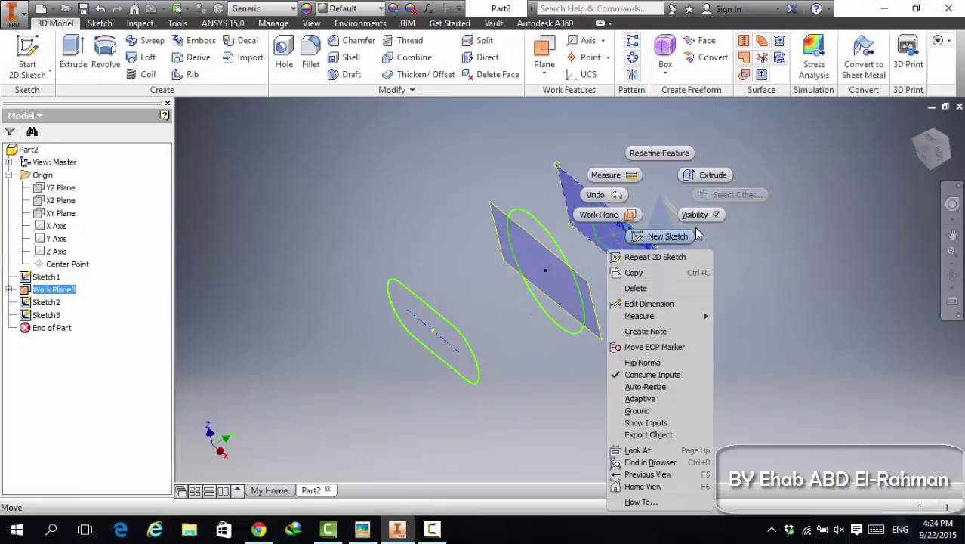
left_click(659, 270)
right_click(601, 320)
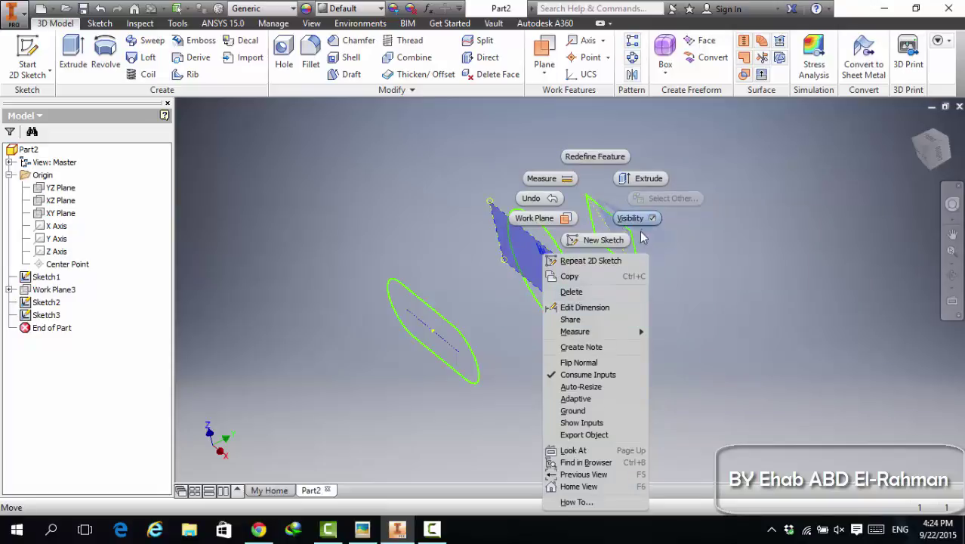
left_click(583, 313)
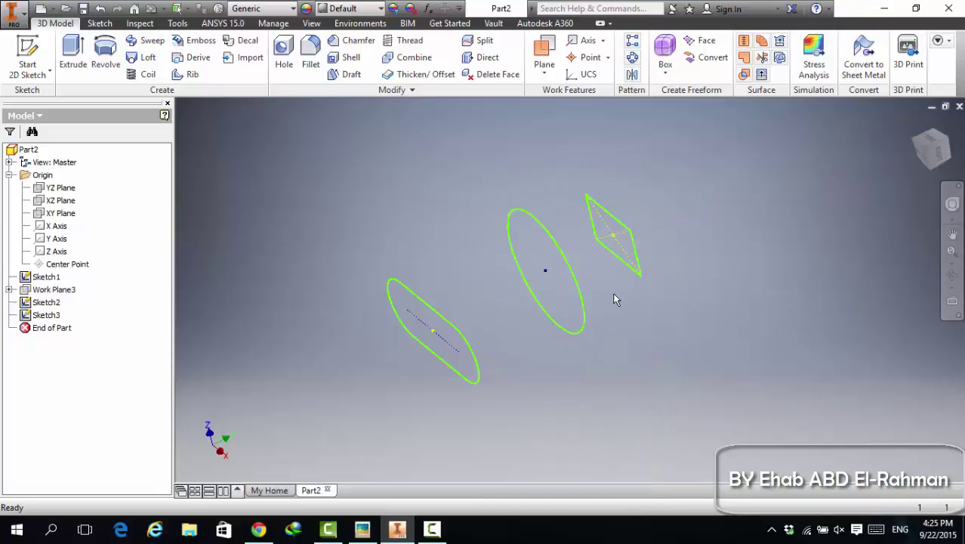
Set up a loft with the slot, circle and rectangle sketches as its sections, in that order
middle_click_drag(612, 300, 571, 306, "shift")
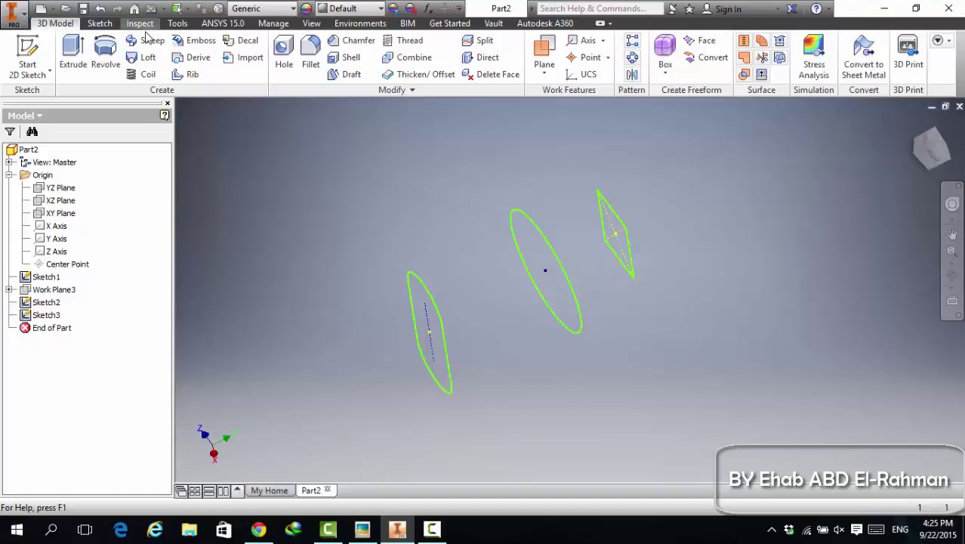
left_click(148, 59)
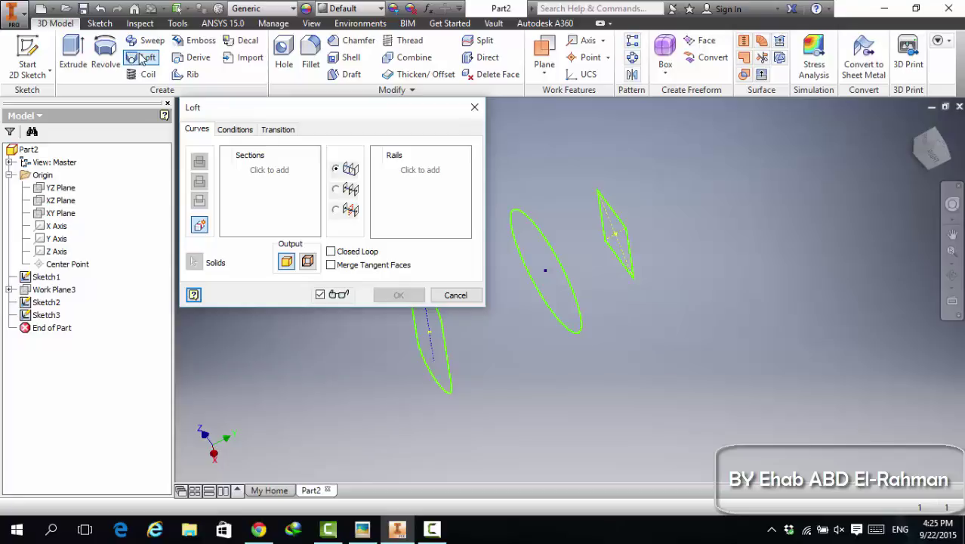
left_click(474, 110)
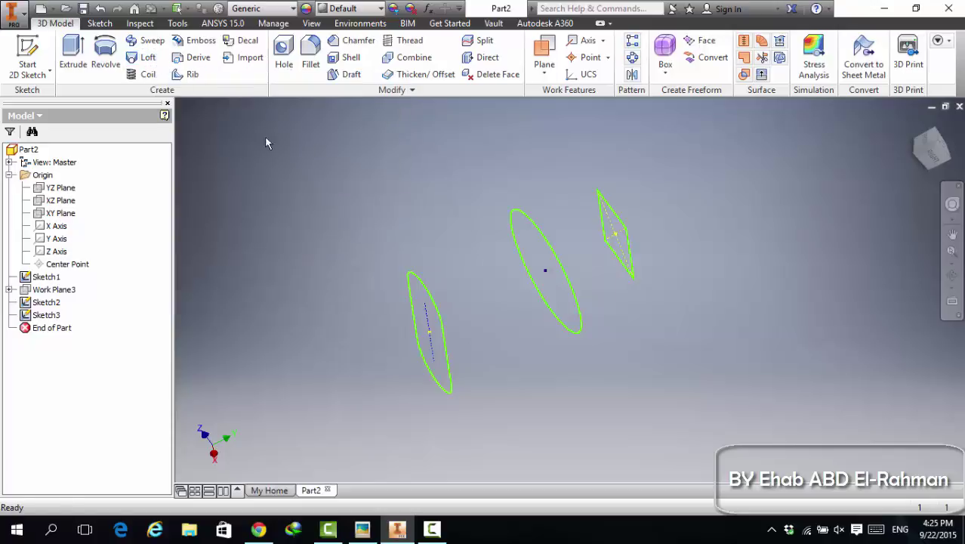
left_click(141, 61)
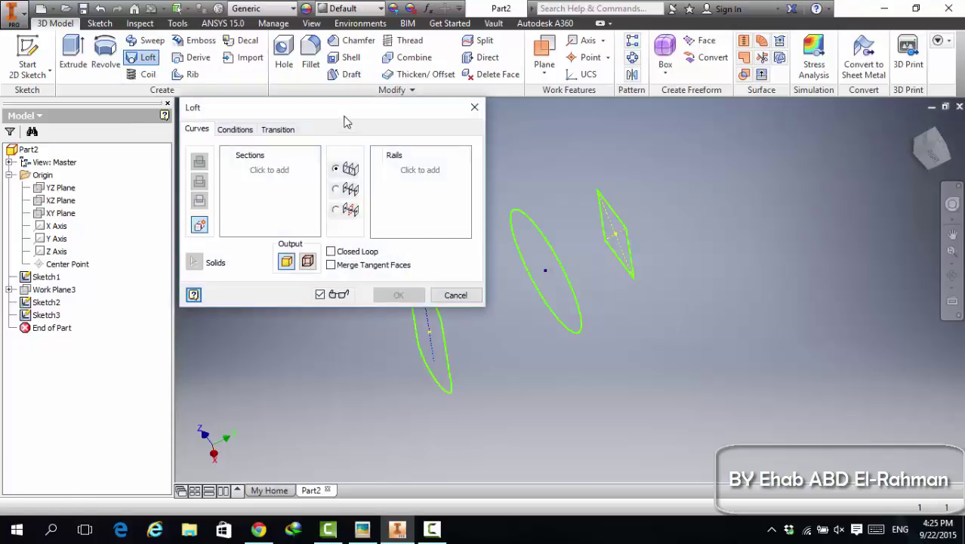
left_click_drag(335, 108, 223, 103)
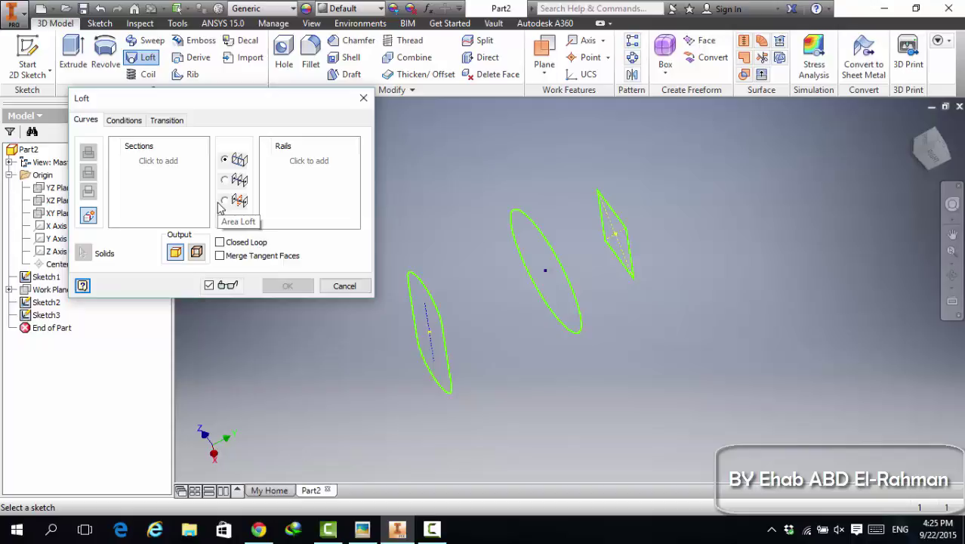
left_click(160, 164)
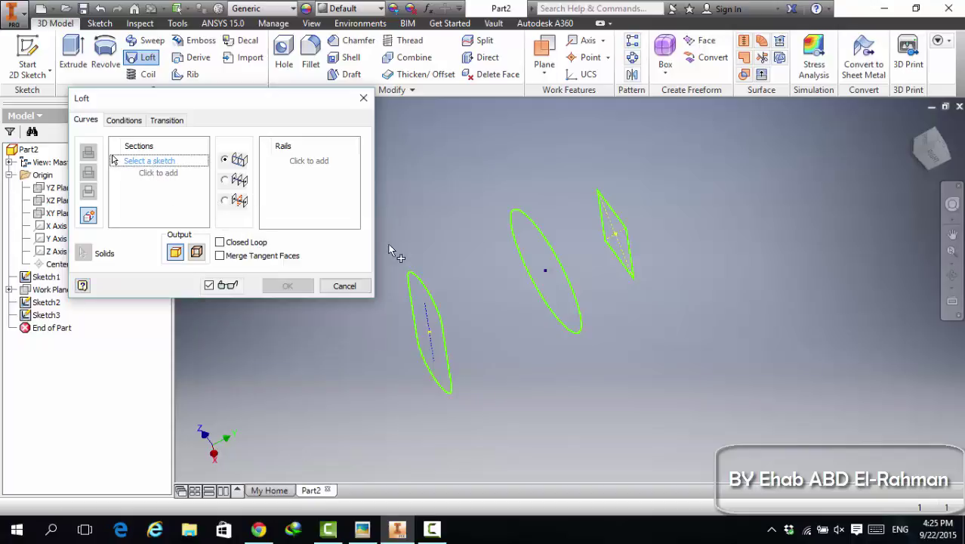
left_click(425, 287)
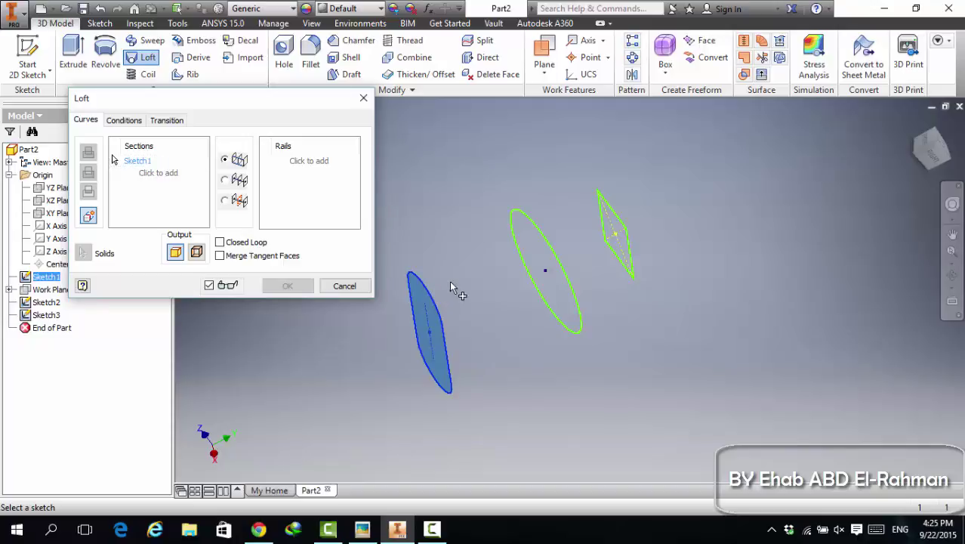
left_click(517, 243)
left_click(631, 227)
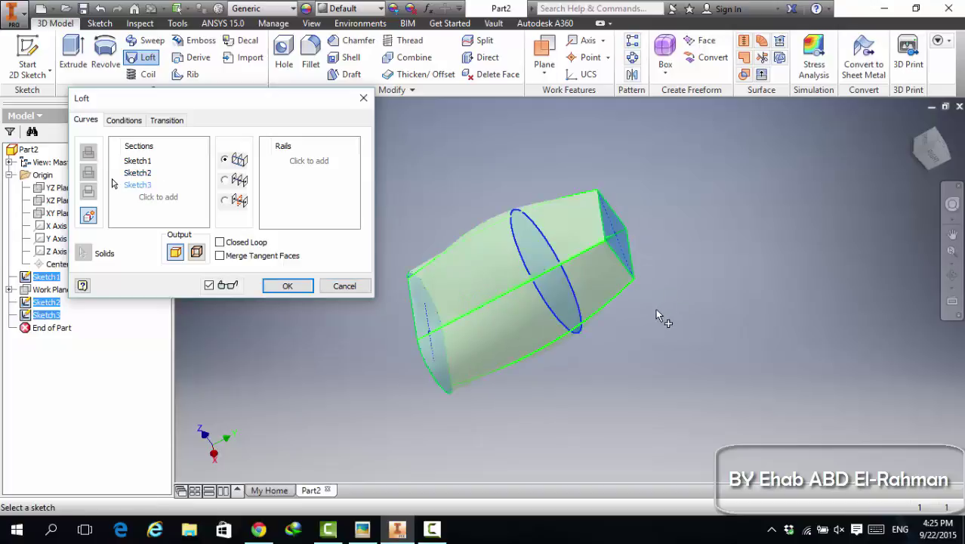
Preview the loft's center line option, switch back to the rails option, and create the solid loft
middle_click_drag(656, 309, 494, 259, "shift")
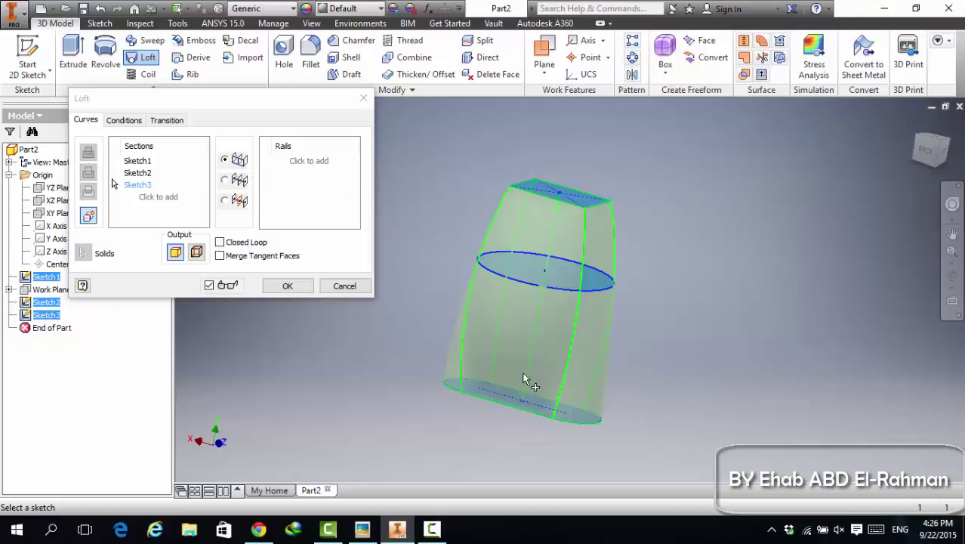
left_click(230, 184)
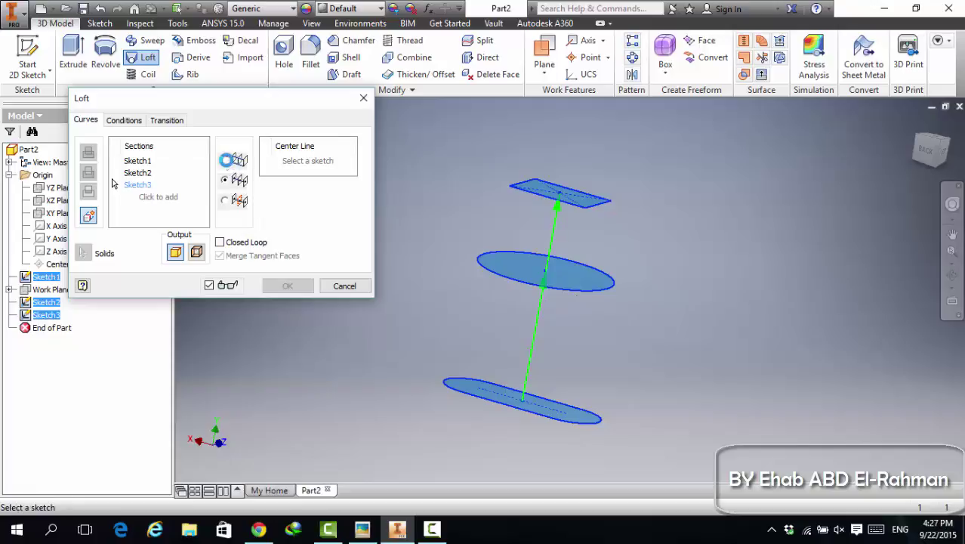
left_click(224, 159)
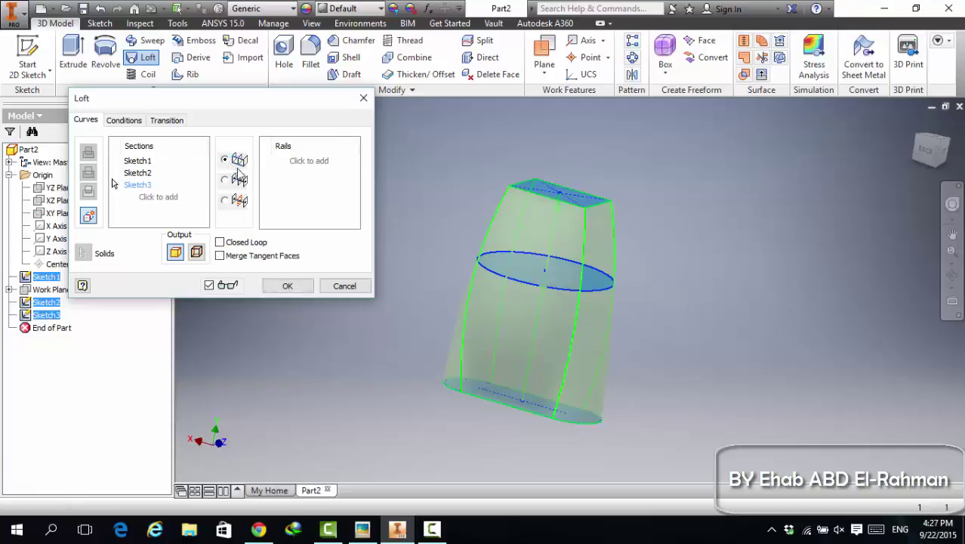
left_click(288, 287)
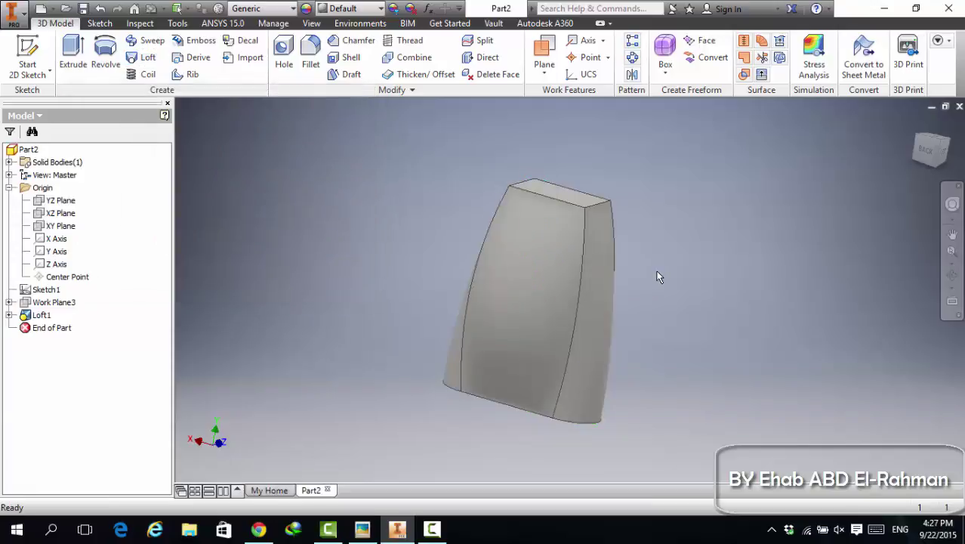
Examine the lofted solid from several sides, including its rectangular end, slot-shaped end and curved side faces
middle_click_drag(648, 293, 559, 312, "shift")
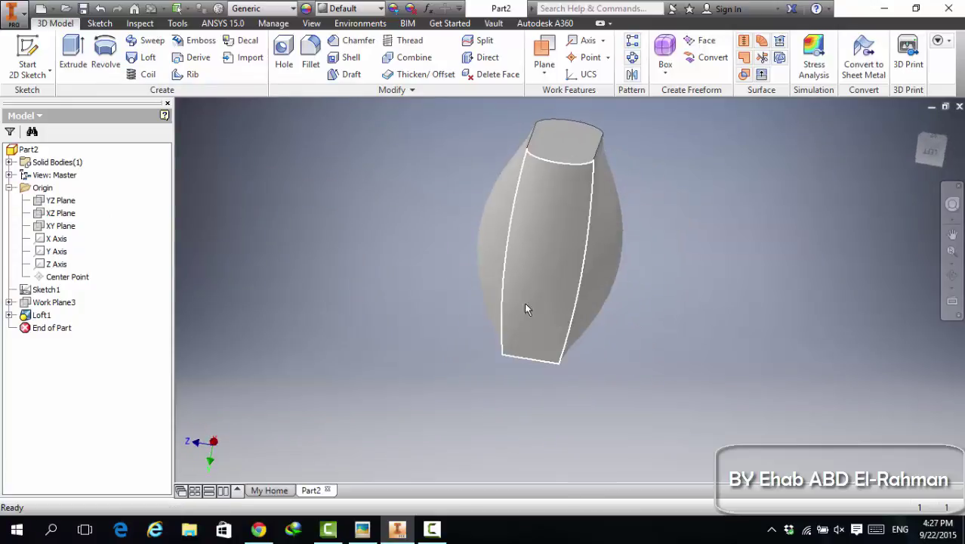
middle_click_drag(555, 164, 606, 325)
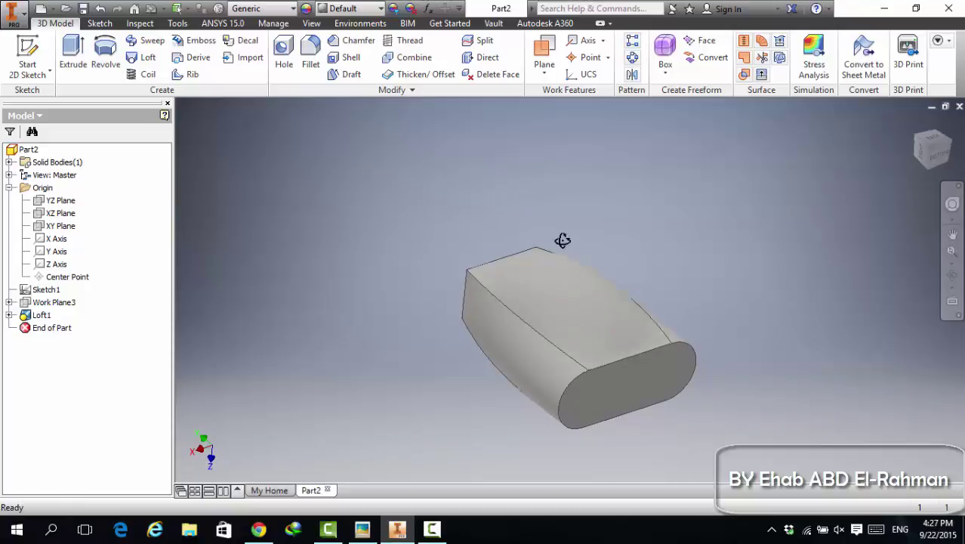
middle_click_drag(563, 240, 534, 245, "shift")
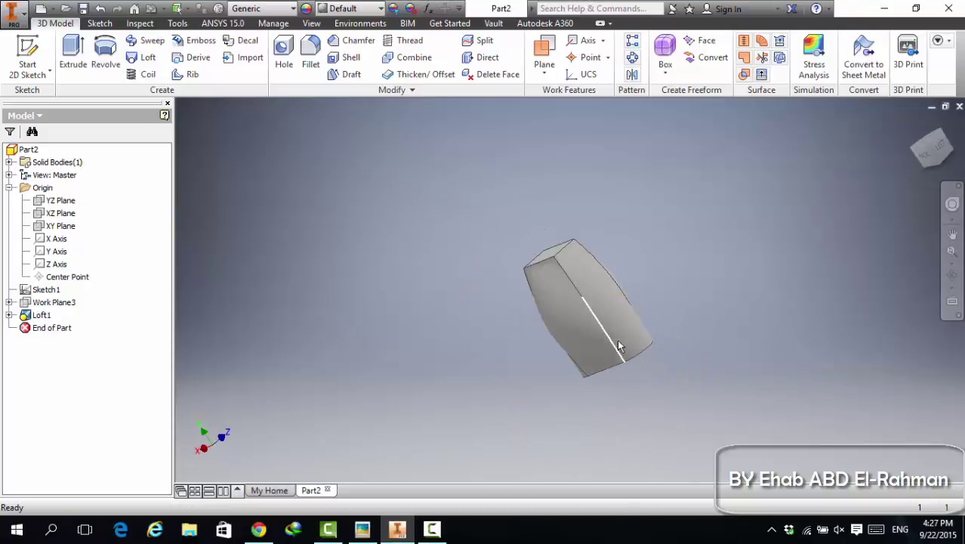
scroll(618, 345, "up", 4)
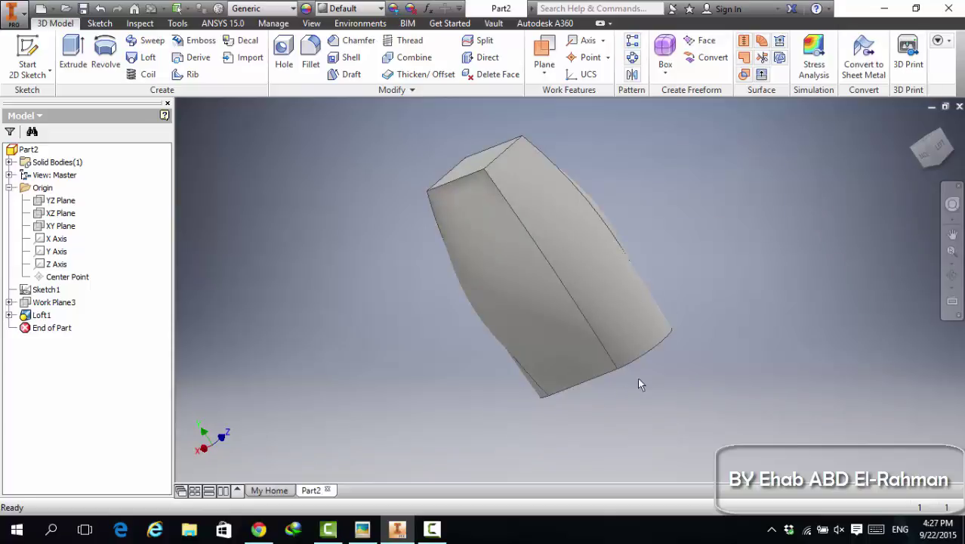
middle_click_drag(661, 396, 511, 336, "shift")
scroll(574, 358, "up", 3)
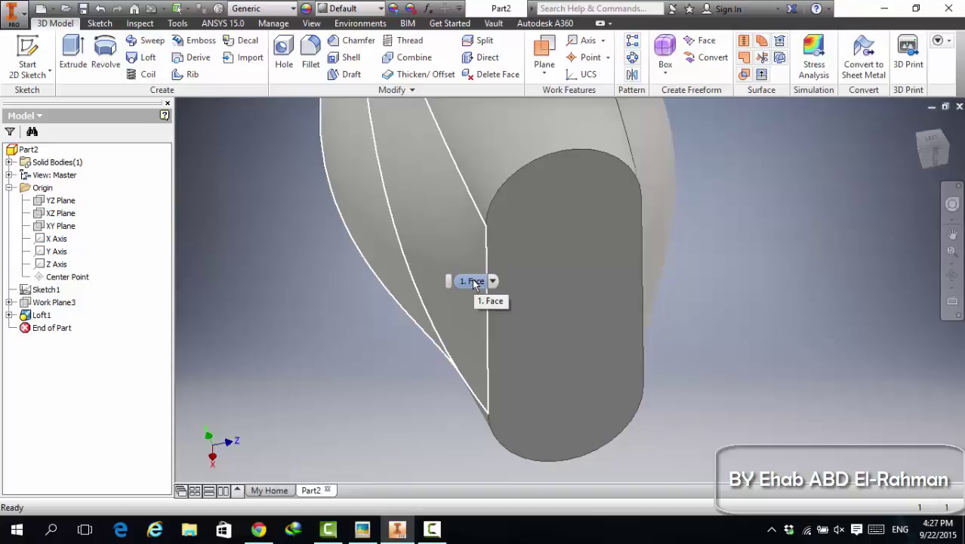
middle_click_drag(474, 283, 343, 325, "shift")
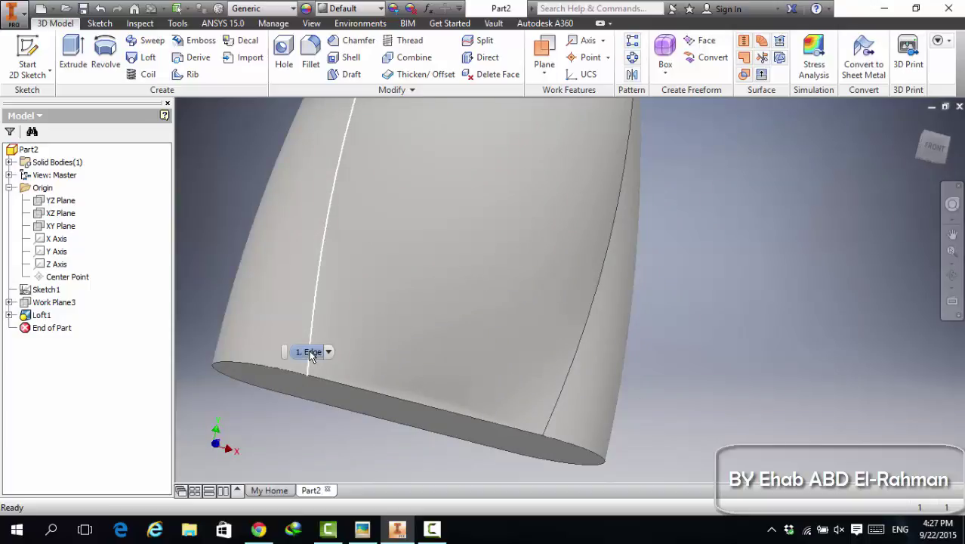
Open the existing loft feature for editing and display its section conditions
right_click(36, 317)
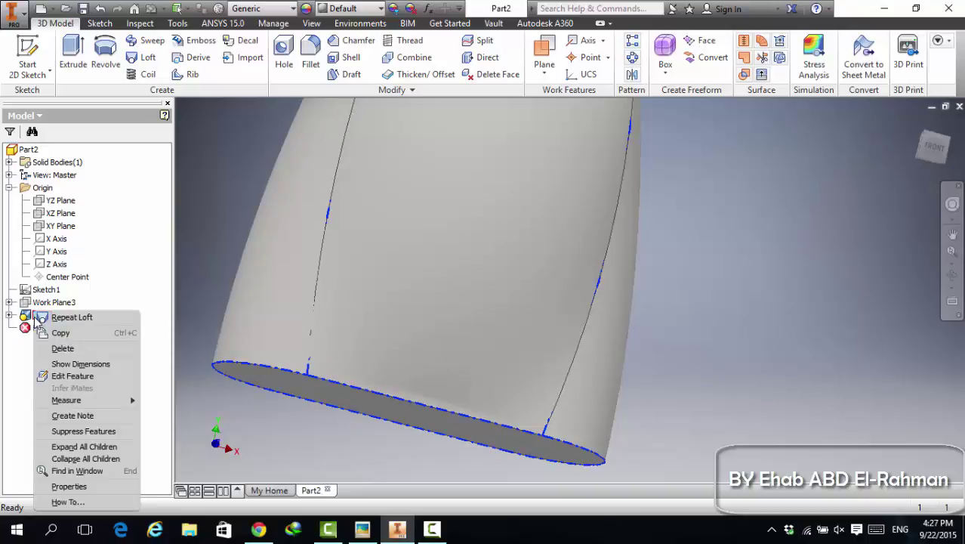
left_click(67, 376)
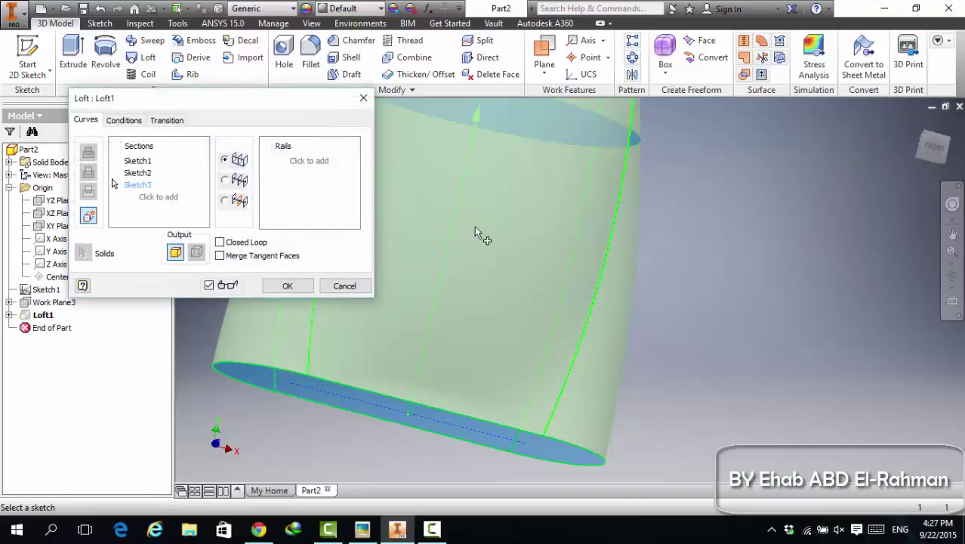
scroll(474, 230, "down", 5)
middle_click_drag(596, 226, 605, 302)
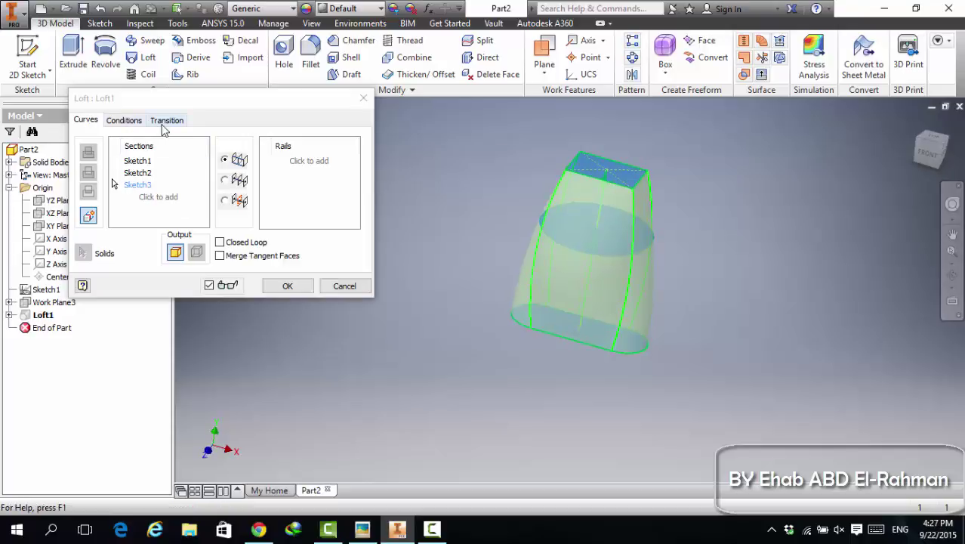
left_click(124, 122)
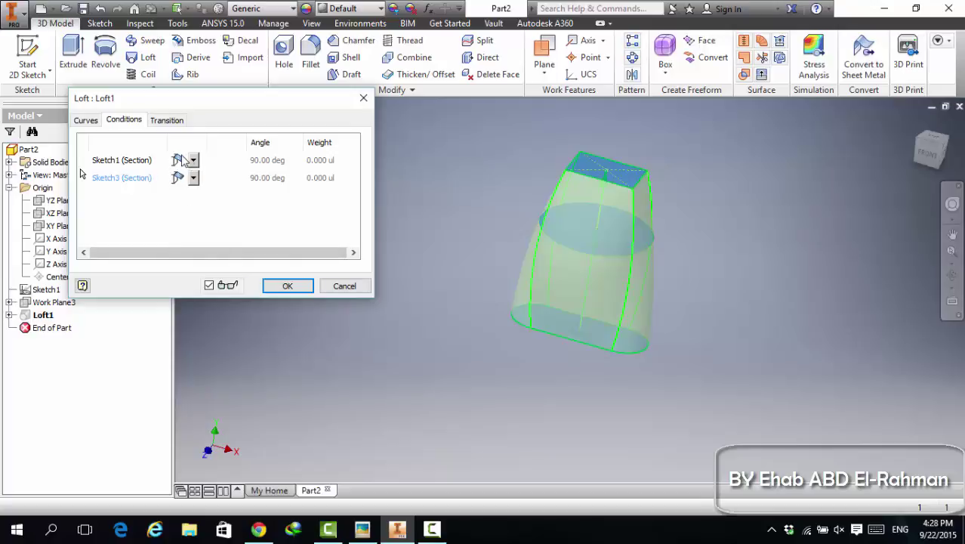
Change the loft's slot section (Sketch1) from the free condition to the Direction Condition
left_click(258, 160)
left_click(194, 160)
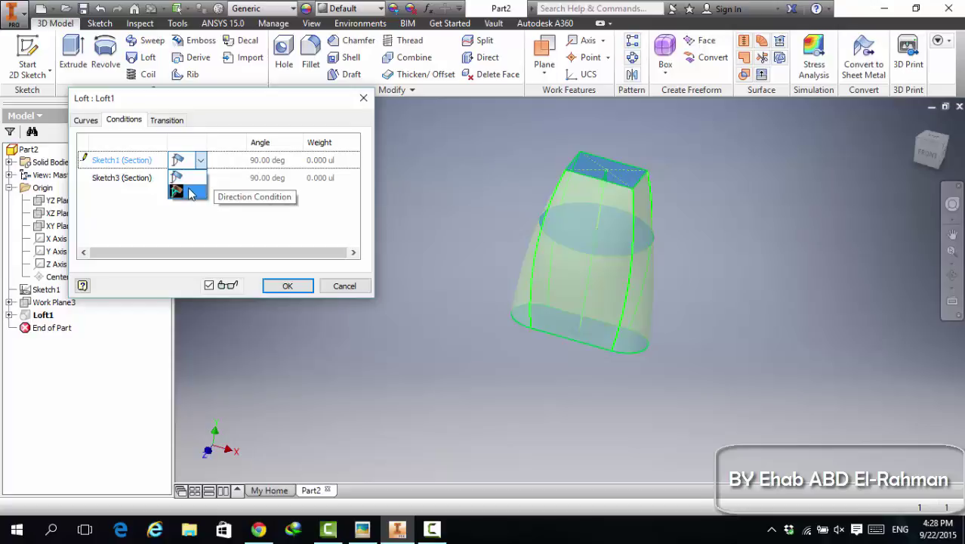
left_click(189, 193)
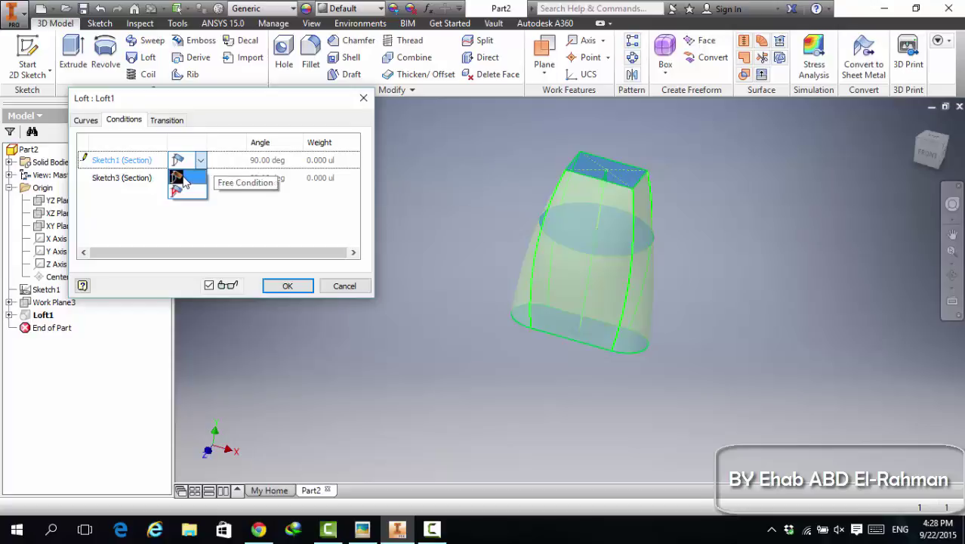
left_click(264, 168)
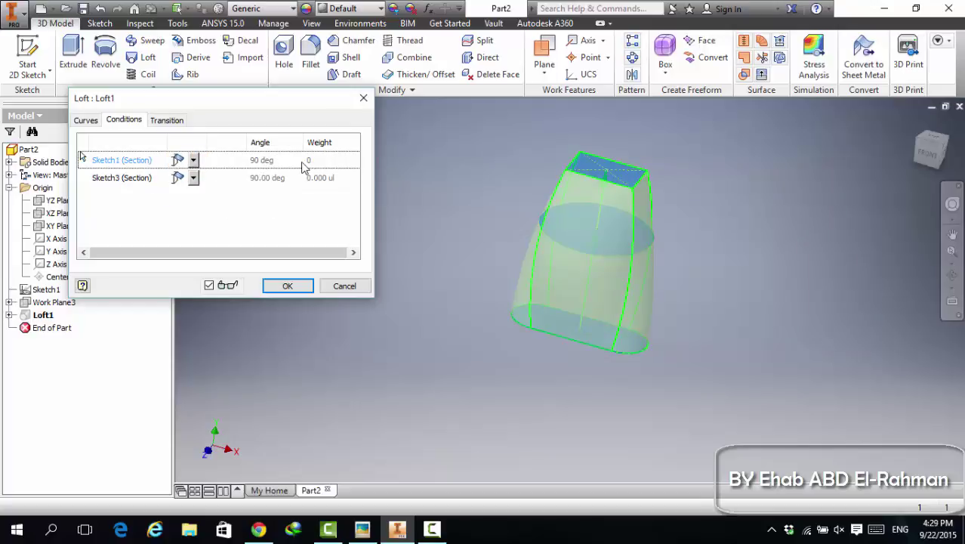
left_click(194, 161)
left_click(188, 192)
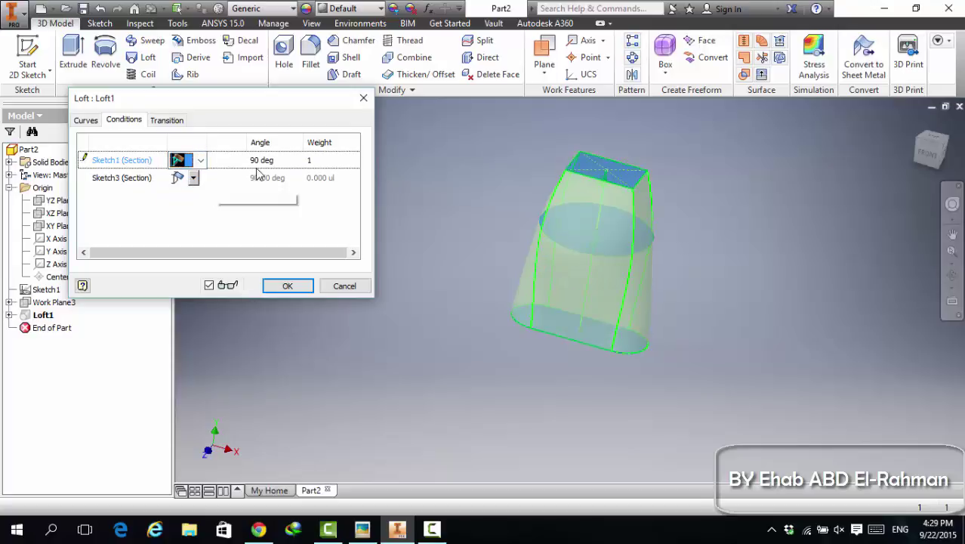
Set the weight of the Sketch1 slot section to 2
left_click(311, 160)
scroll(573, 270, "up", 2)
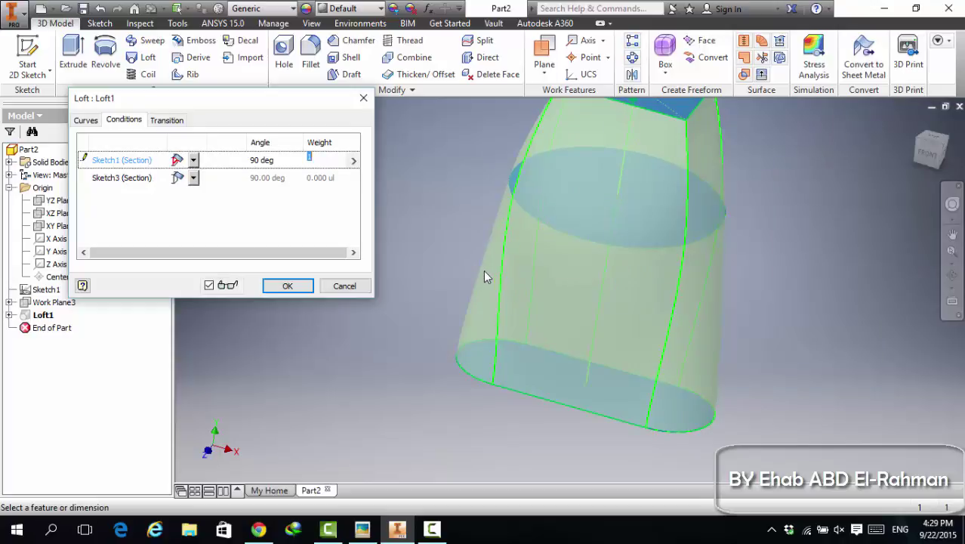
scroll(483, 277, "down", 2)
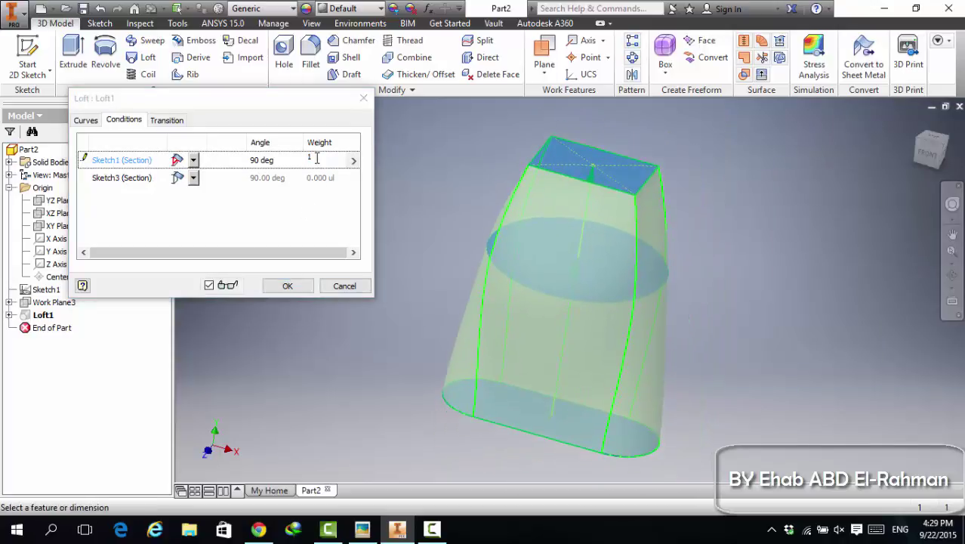
type("2")
left_click(320, 216)
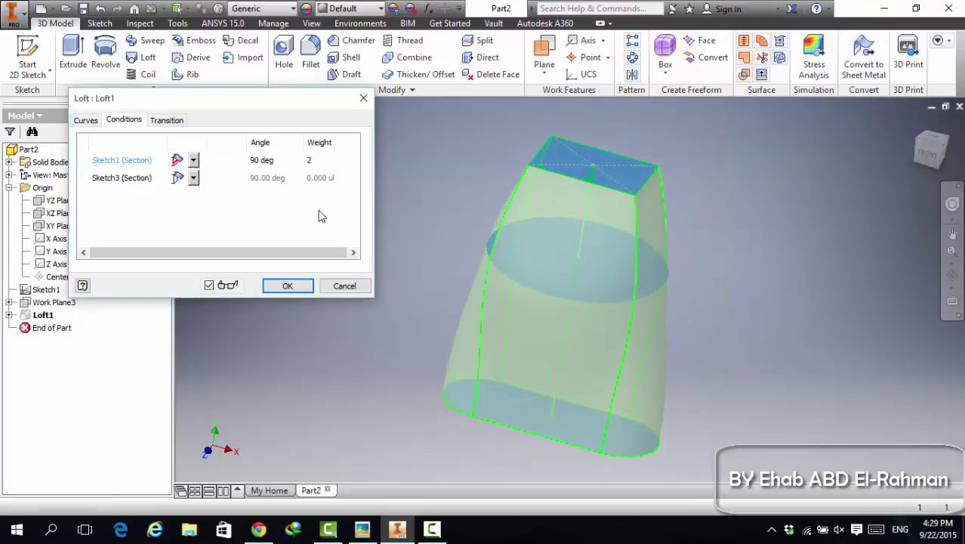
Increase the Sketch1 section's weight to 4 and check the bulge in the loft preview
left_click(316, 162)
type("4")
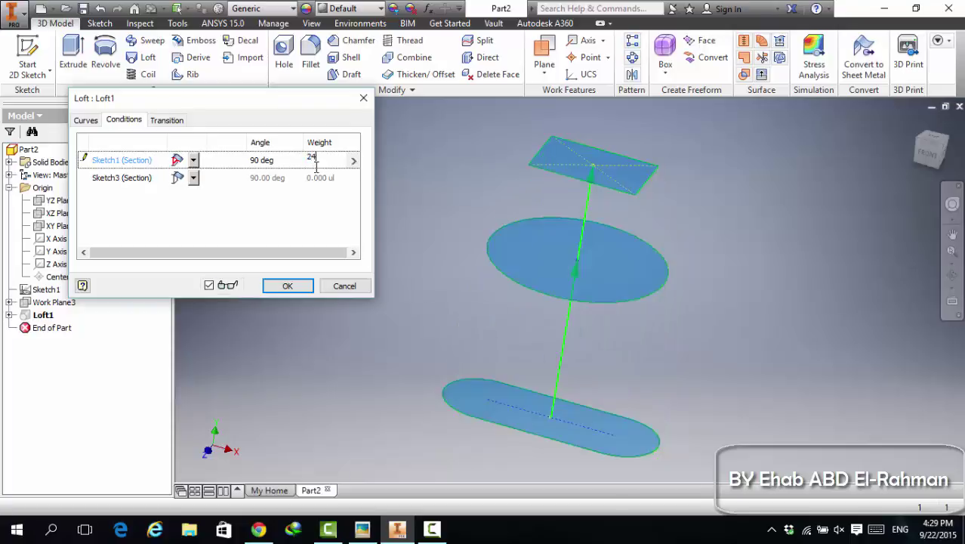
left_click(319, 145)
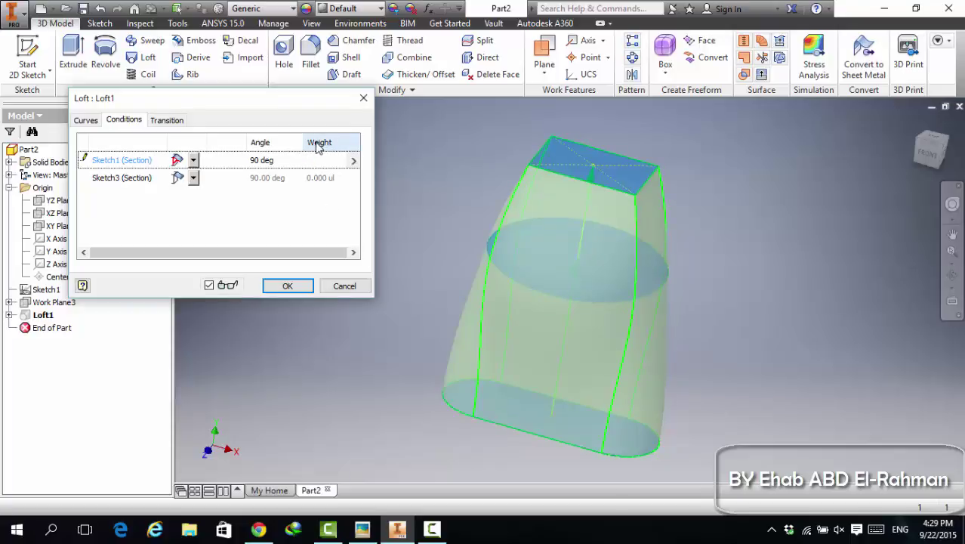
left_click(317, 161)
type("4")
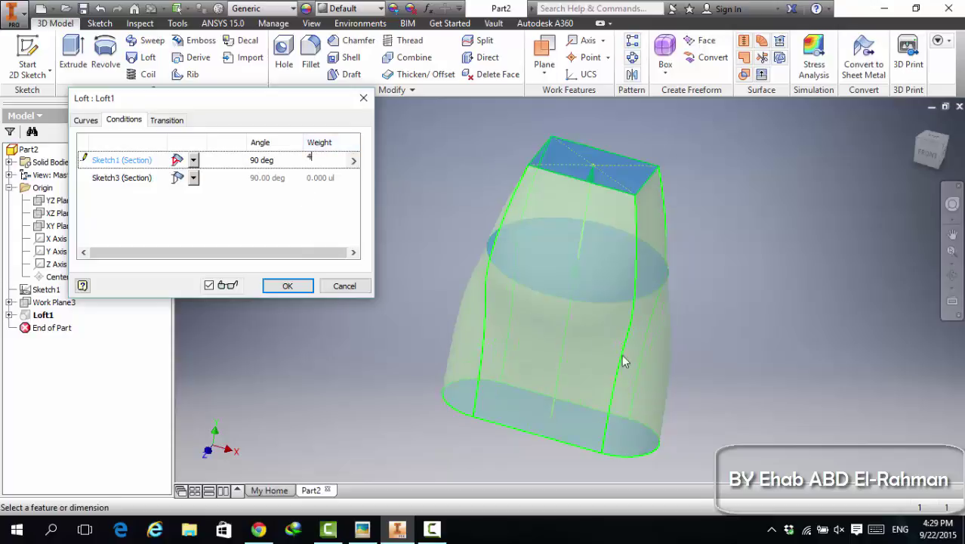
middle_click_drag(622, 357, 543, 335, "shift")
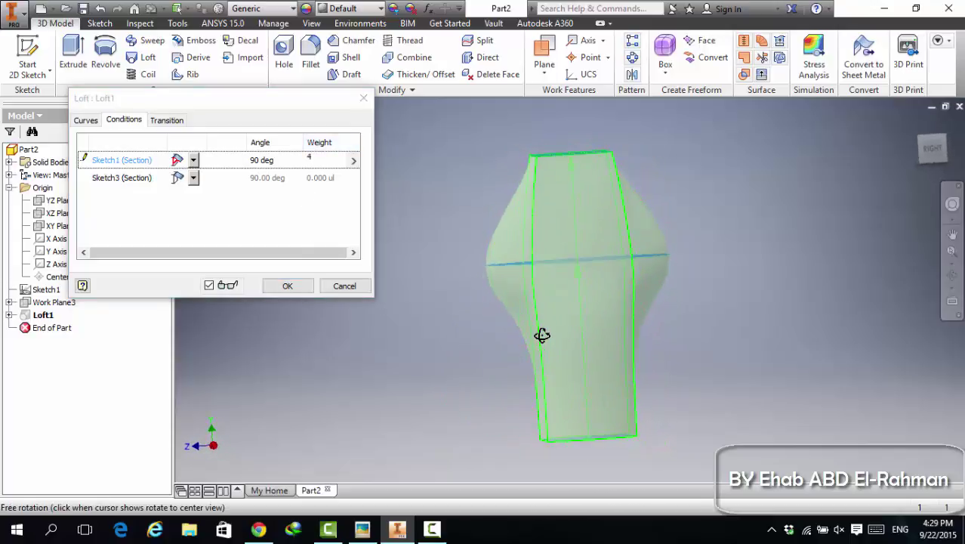
Compare the loft preview with Sketch1 section weights of 1, 2 and 3 in turn
double_click(317, 159)
type("1")
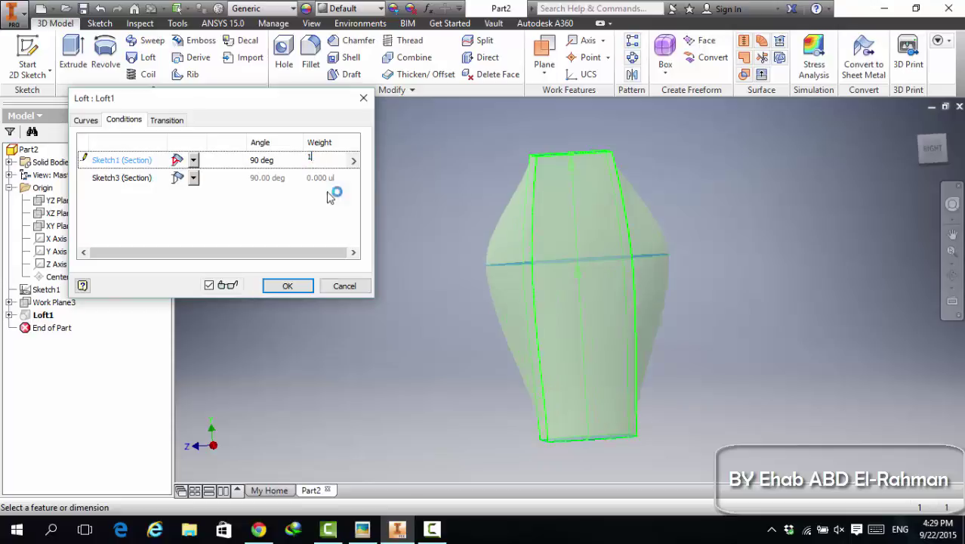
key("Return")
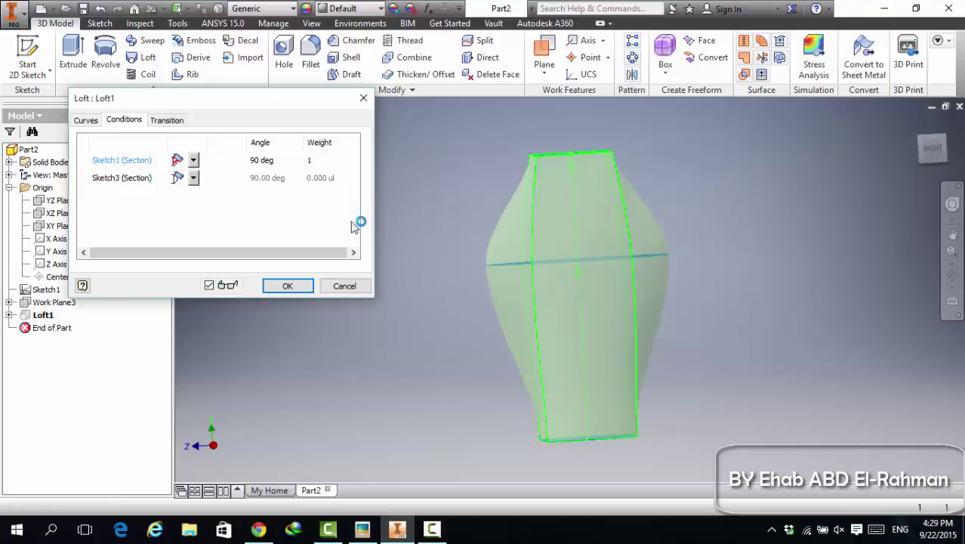
double_click(315, 159)
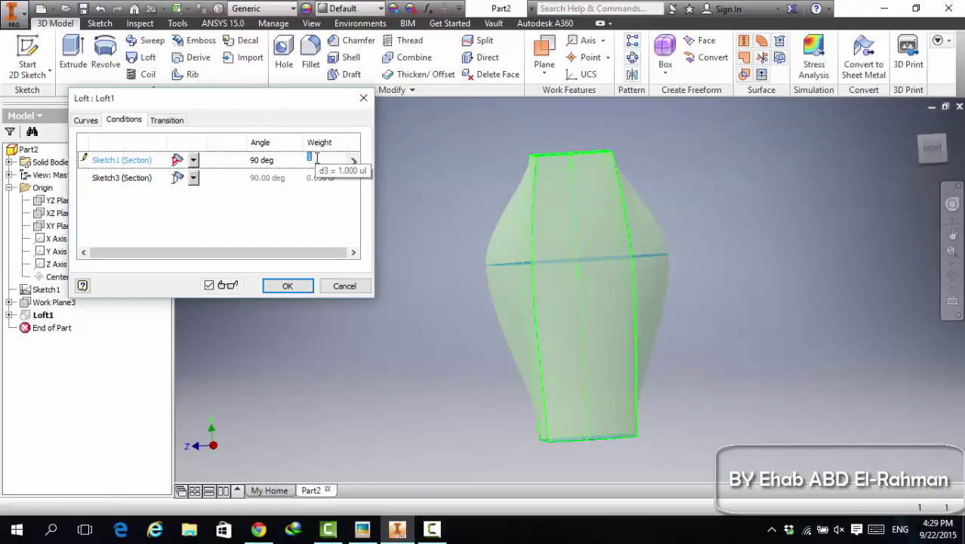
type("2")
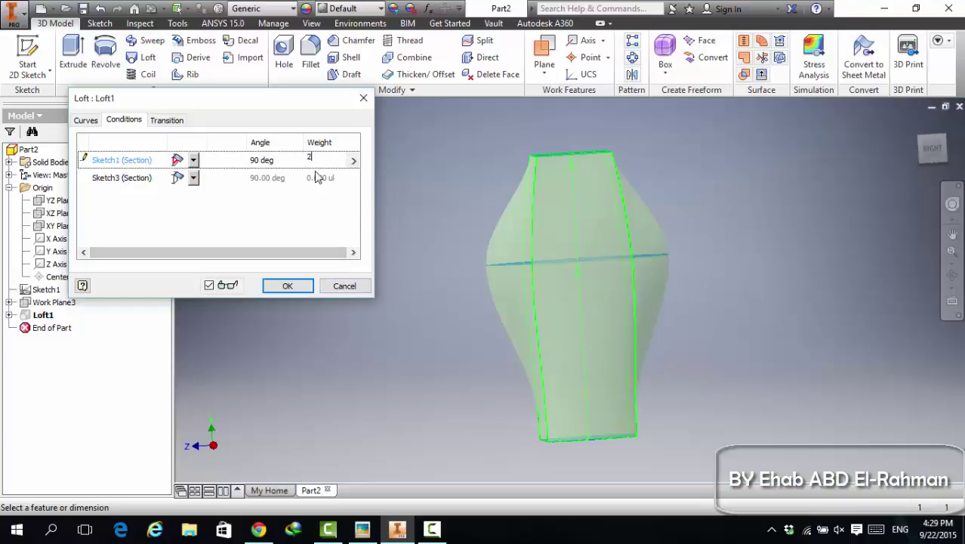
left_click(294, 160)
type("3")
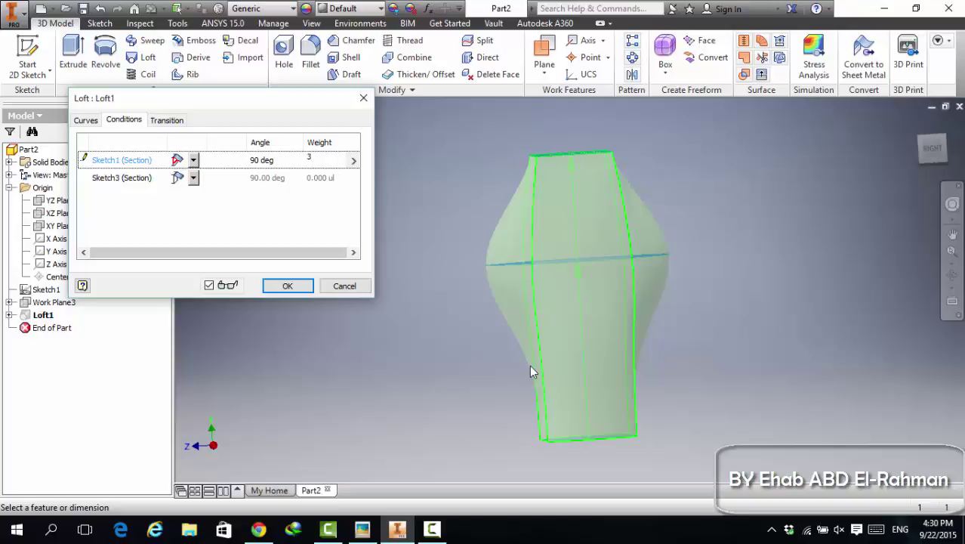
Set the Sketch1 section's angle to 120 and its weight to 1, and inspect the loft preview
left_click(264, 160)
type("120")
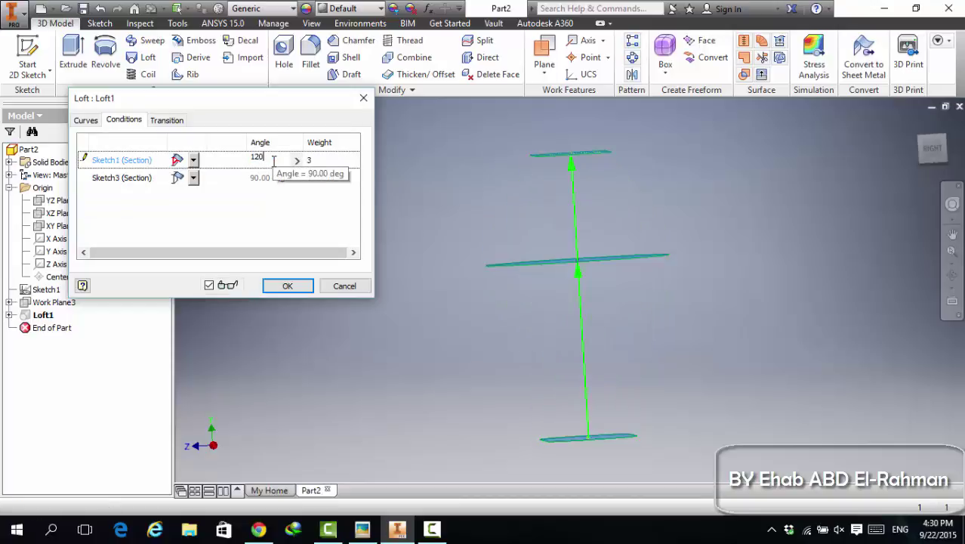
left_click(313, 249)
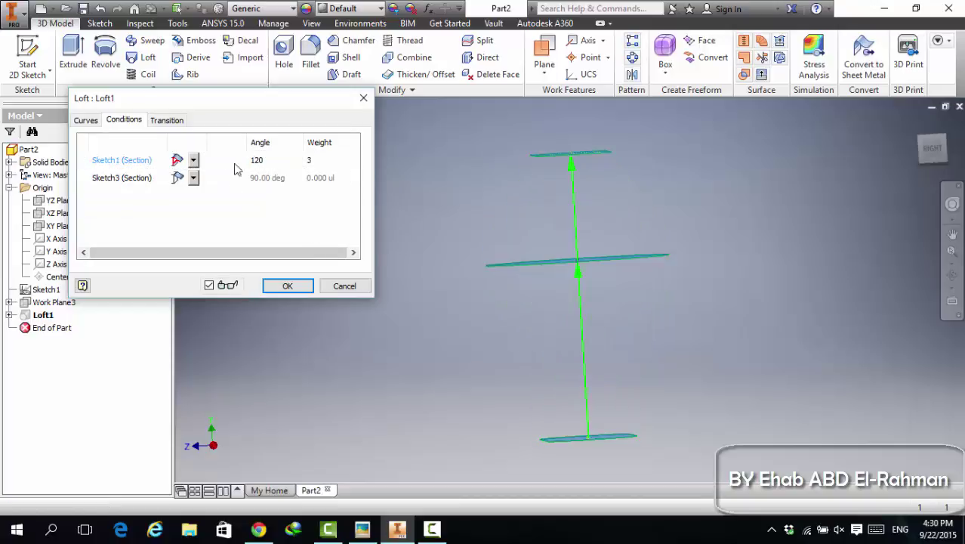
left_click(310, 160)
type("1")
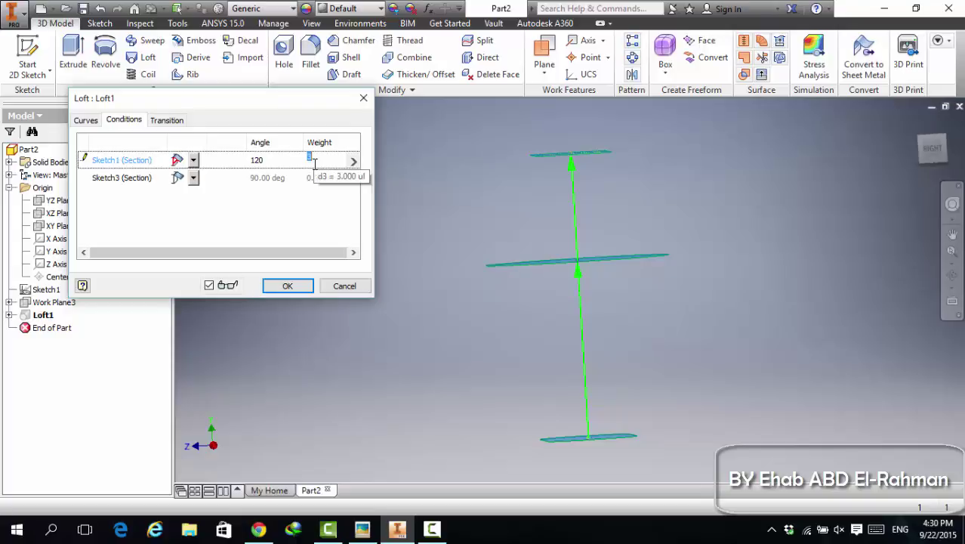
left_click(279, 230)
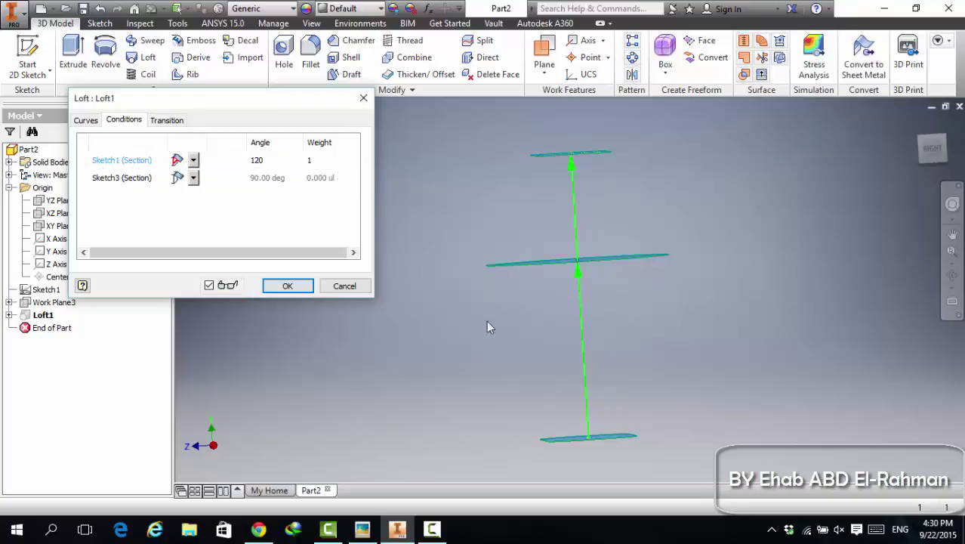
key("F2")
key("F4")
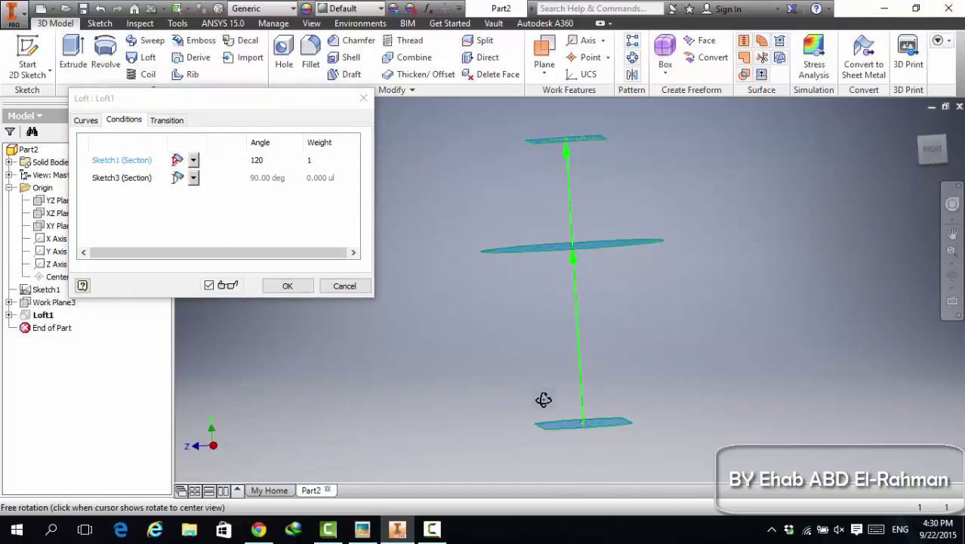
left_click_drag(543, 399, 451, 369)
Set the Sketch1 section's angle to 80 and accept the edited loft feature
left_click(257, 160)
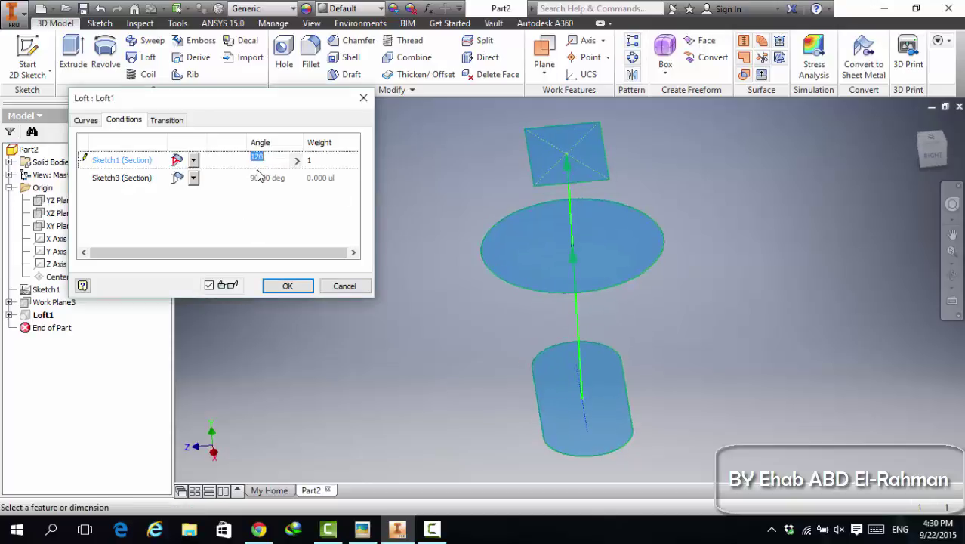
type("1")
key("BackSpace")
type("80")
left_click(310, 215)
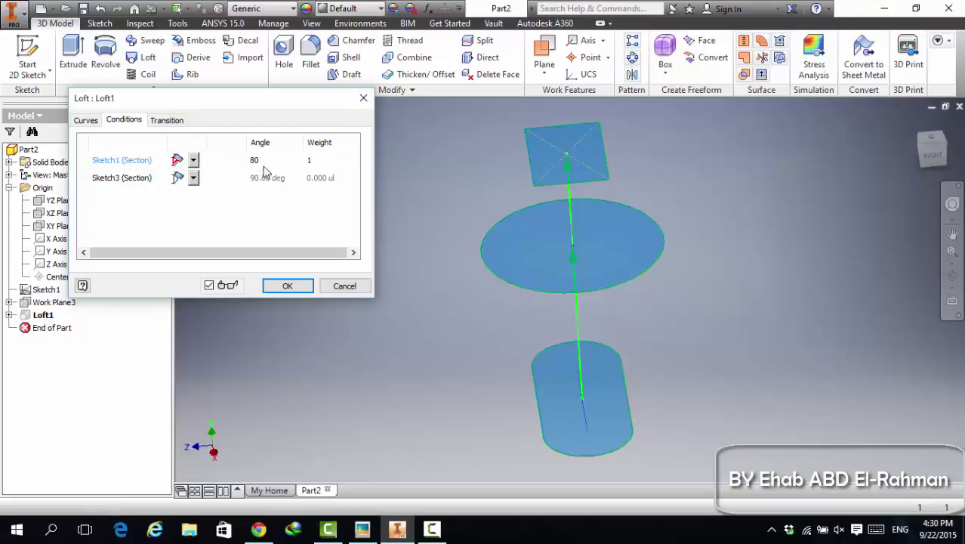
left_click(312, 161)
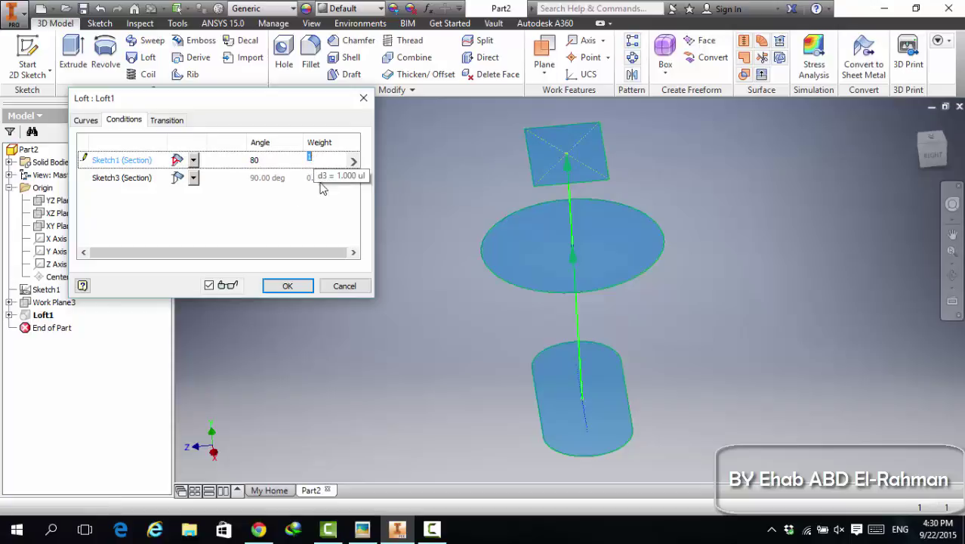
left_click(305, 286)
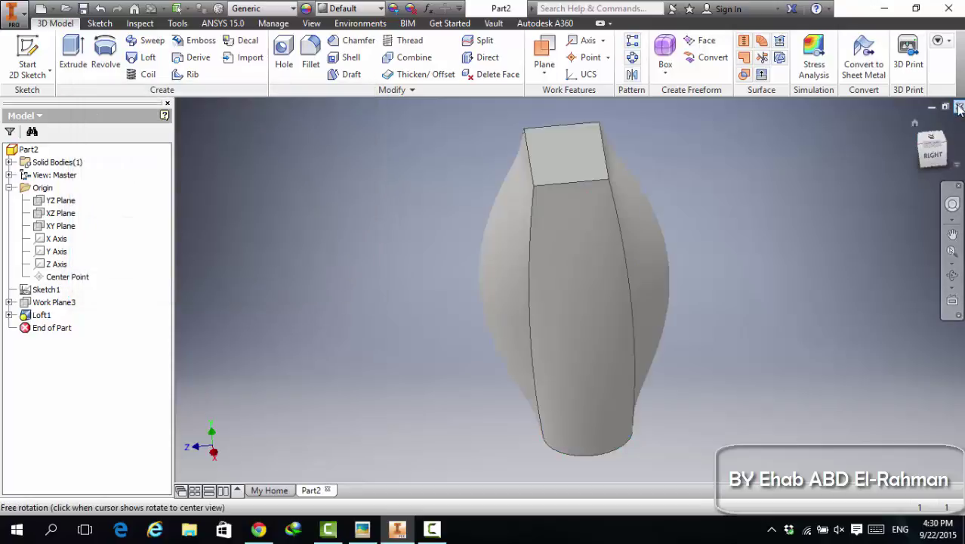
Close Part2 and open Loft.ipt from the recent documents
left_click(959, 107)
left_click(440, 293)
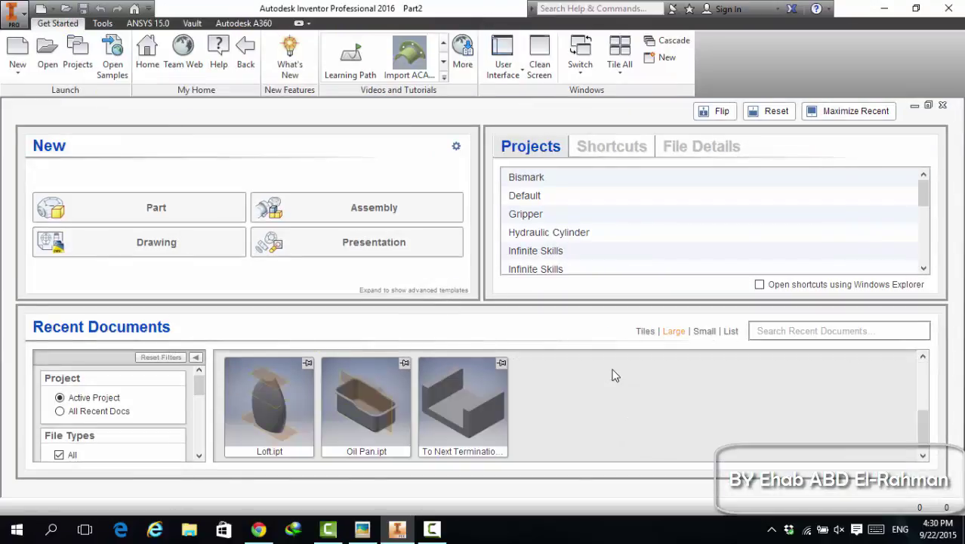
left_click(243, 377)
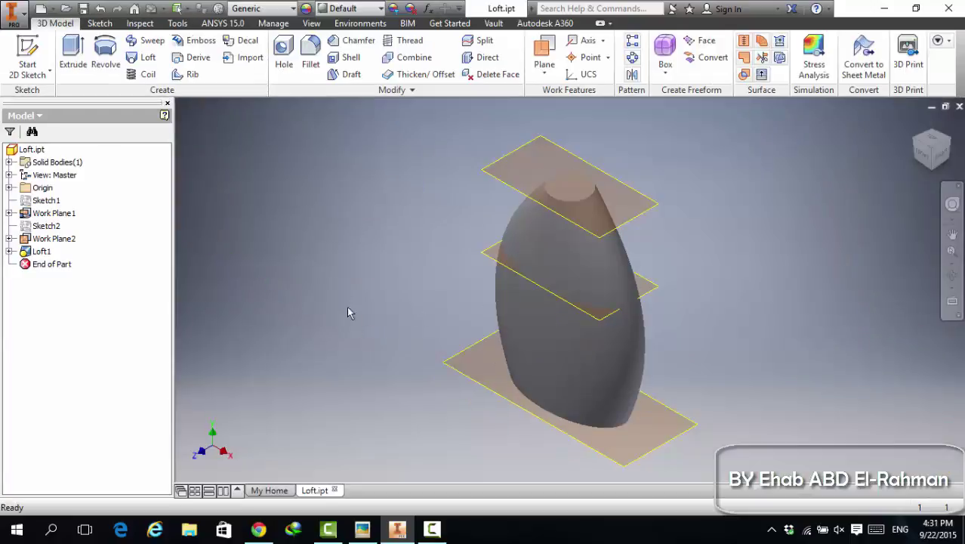
Edit the Loft1 feature, give the Sketch1 section a Direction condition, and inspect the preview from the right
right_click(25, 252)
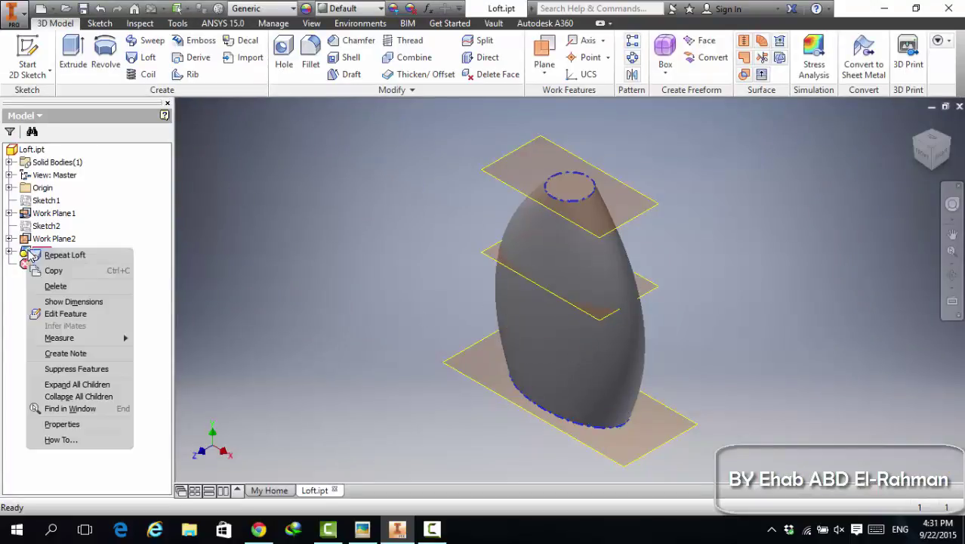
left_click(66, 314)
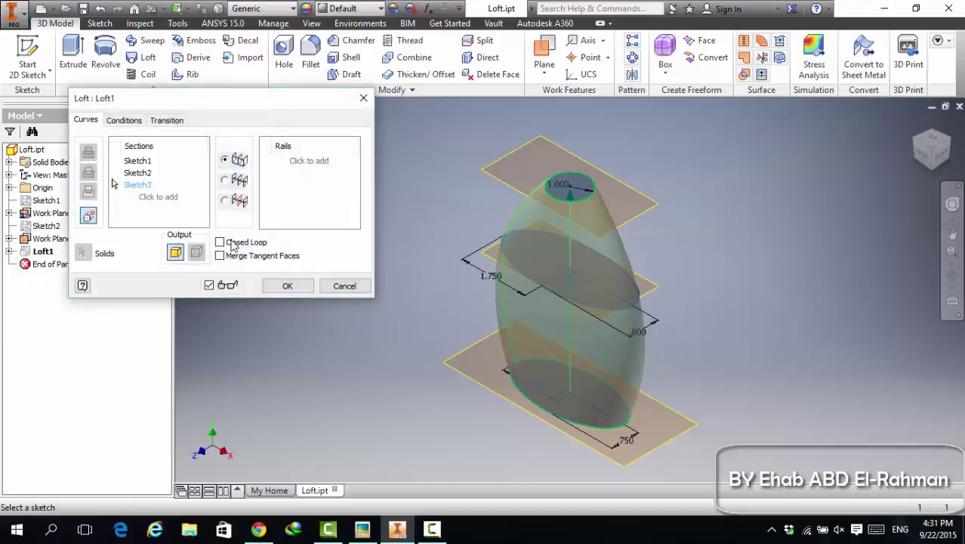
middle_click_drag(660, 340, 680, 330, "shift")
left_click(124, 120)
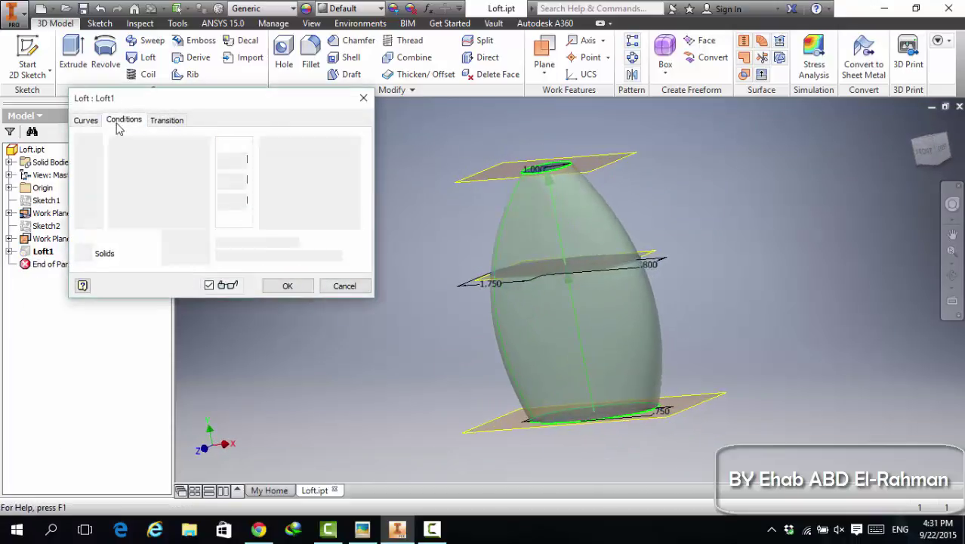
left_click(189, 160)
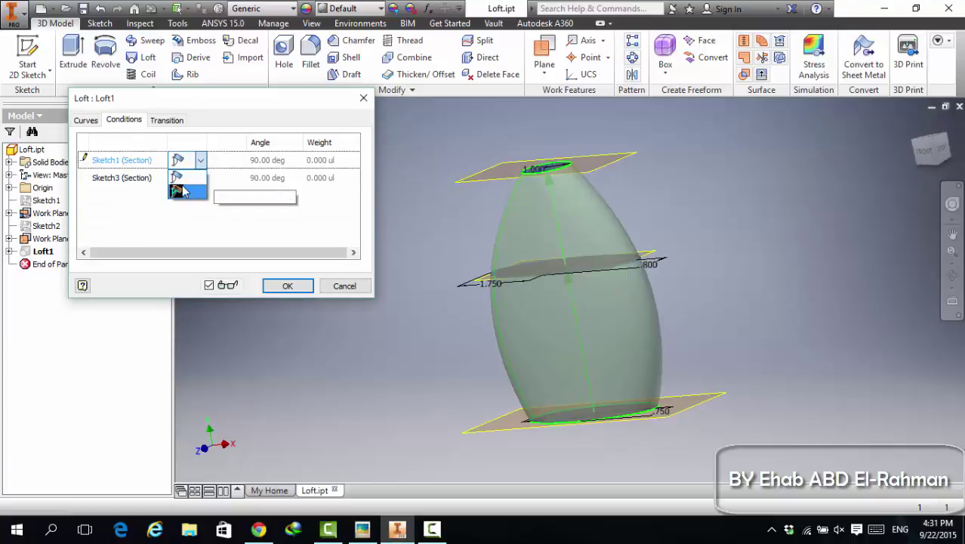
left_click(181, 189)
middle_click_drag(574, 312, 623, 351, "shift")
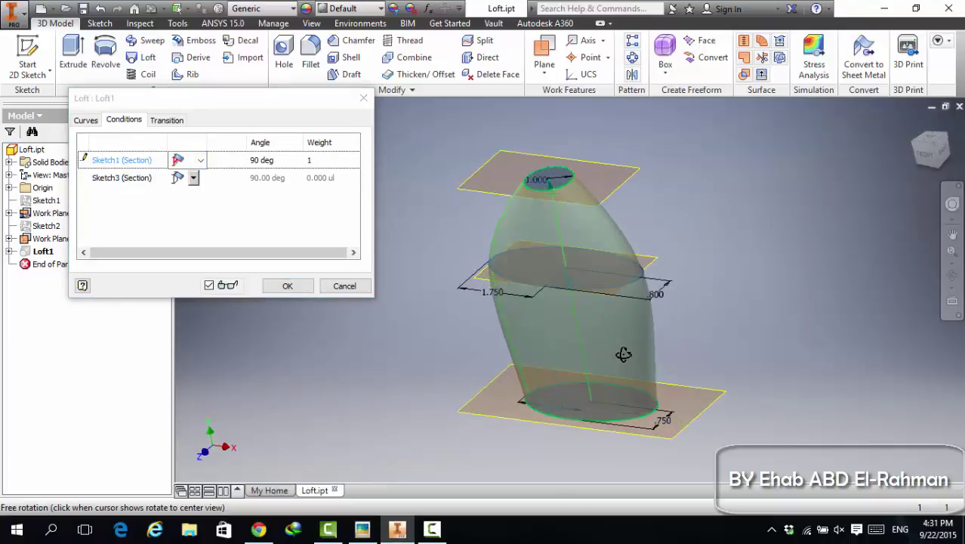
left_click(941, 152)
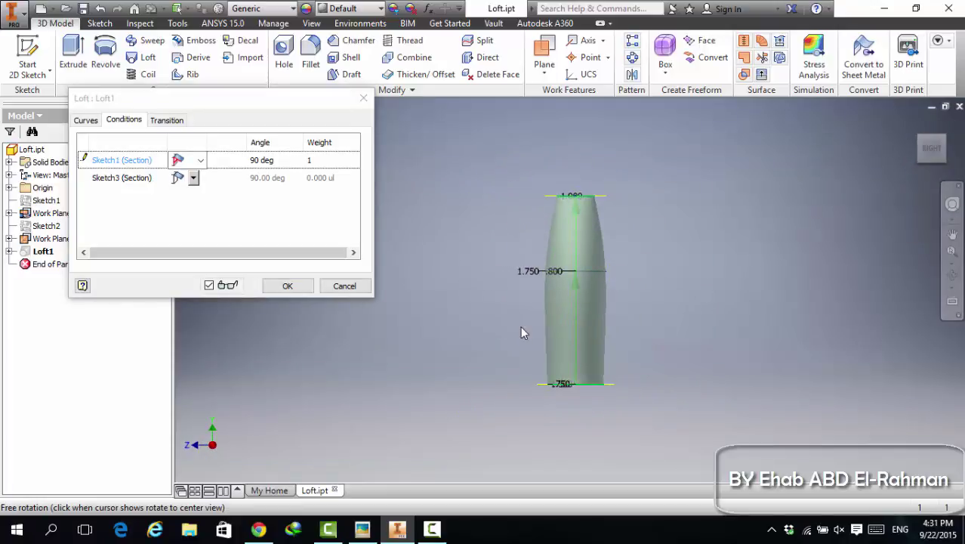
Set the Sketch1 section's weight to 2 and to 3, and inspect the loft preview from the front
left_click(311, 160)
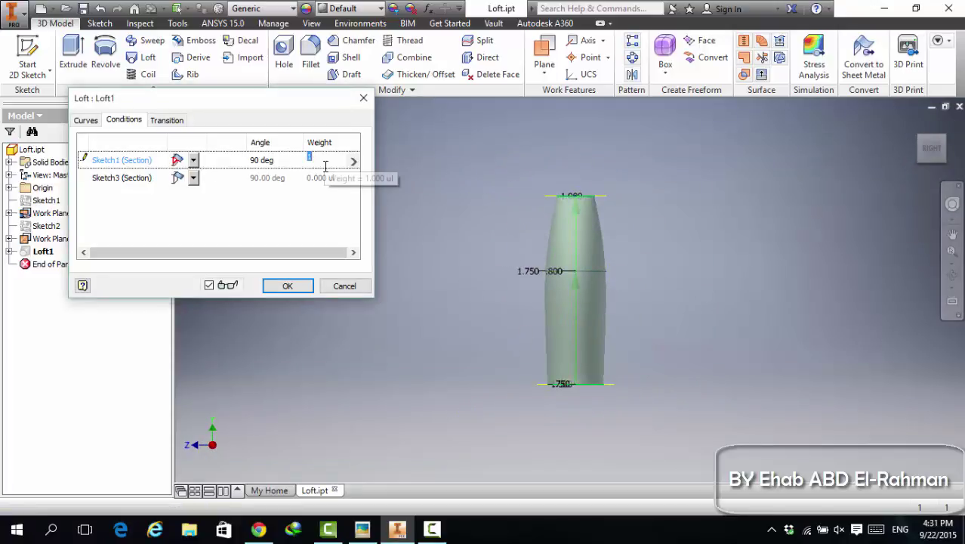
type("2")
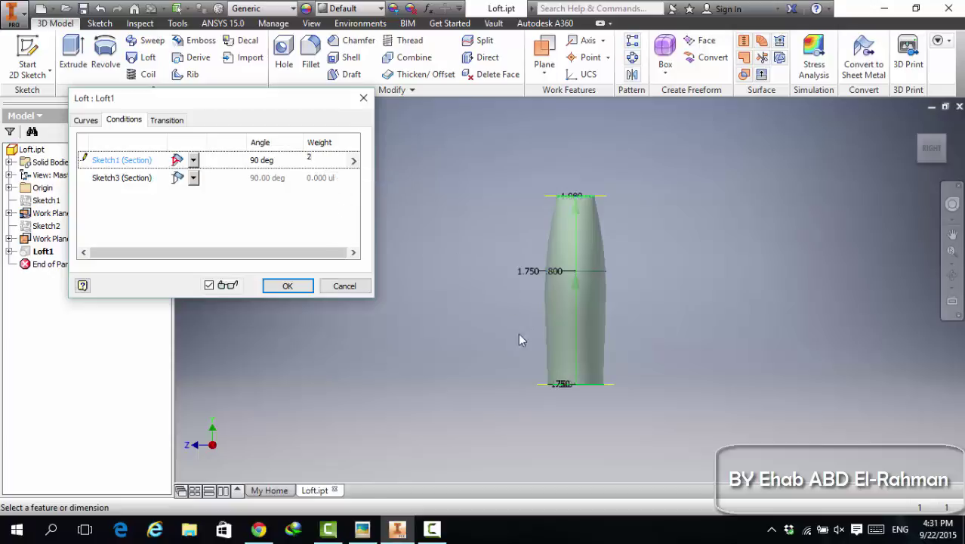
type("3")
left_click(909, 147)
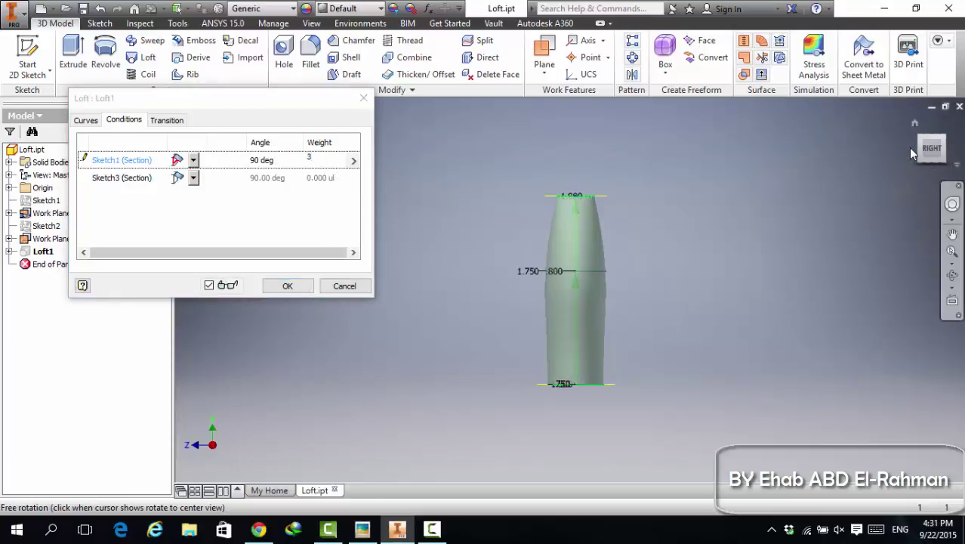
scroll(670, 313, "down", 5)
scroll(647, 326, "up", 5)
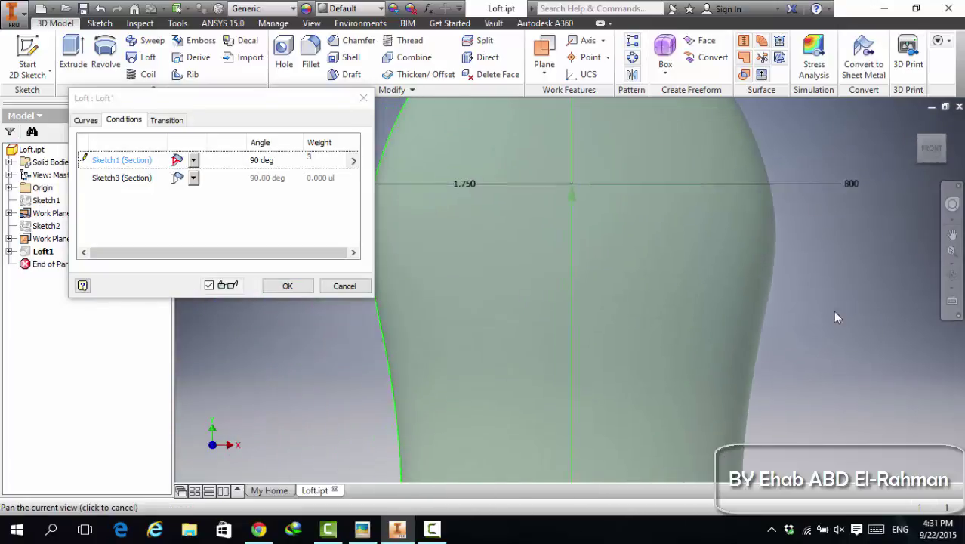
Try weights of 1 and 2 on the Sketch1 section, and set its angle to 3 with a weight of 1
left_click(318, 158)
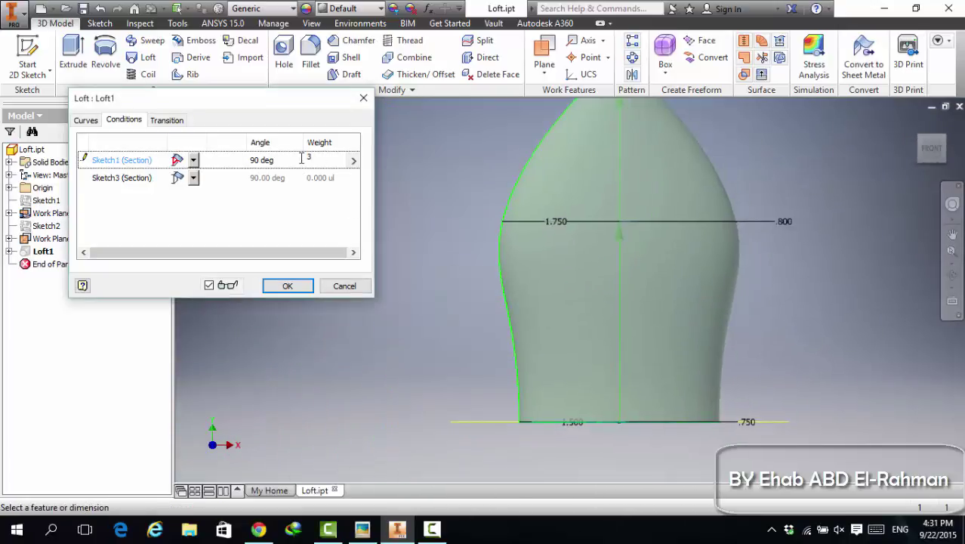
type("1")
left_click(293, 209)
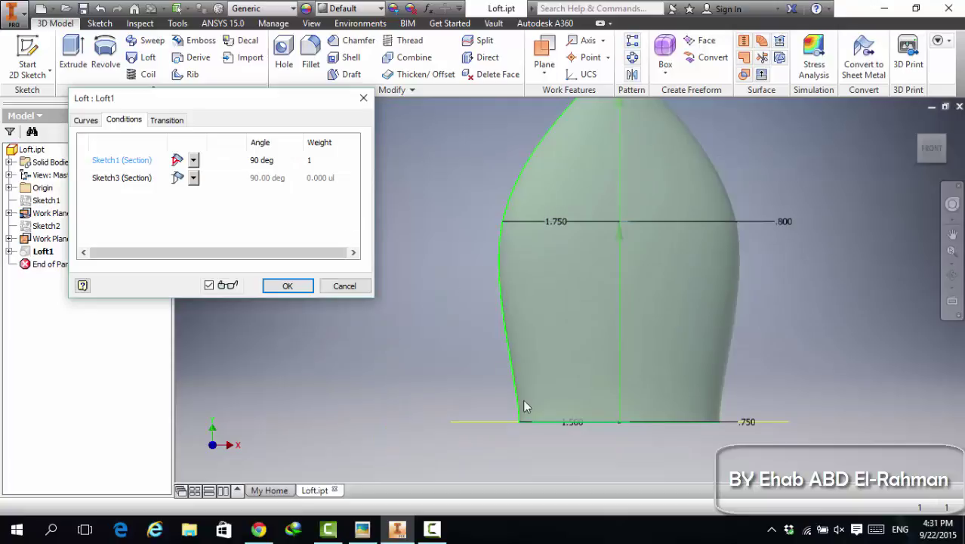
left_click(310, 159)
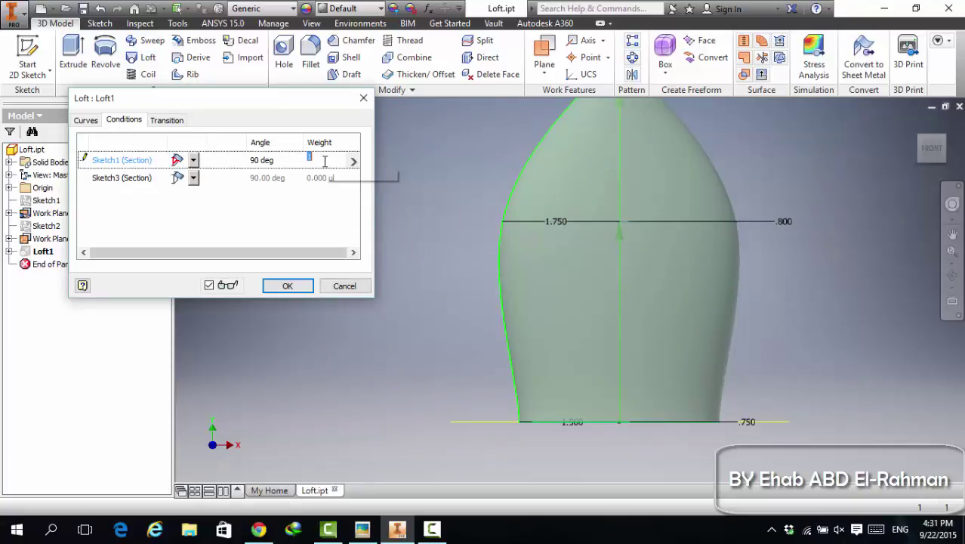
type("2")
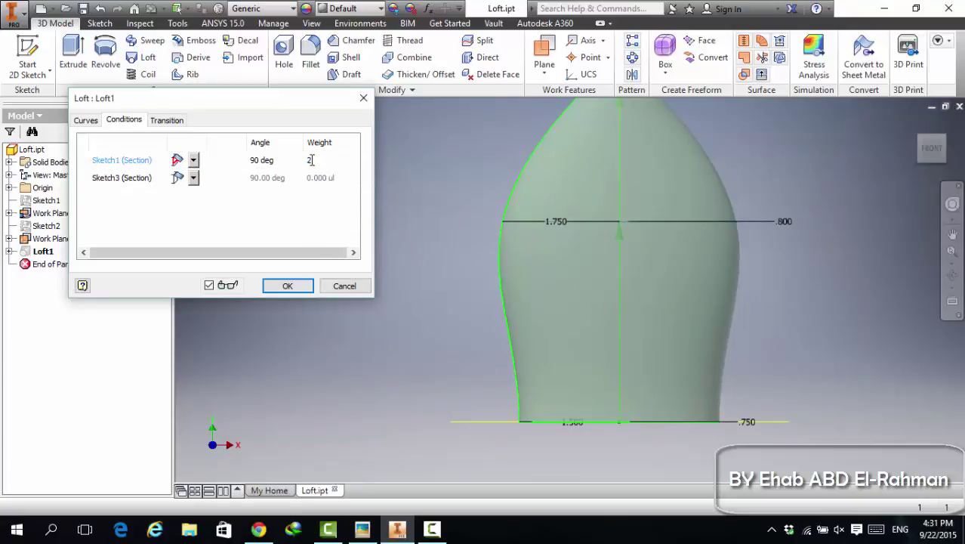
scroll(448, 269, "up", 5)
scroll(474, 286, "down", 8)
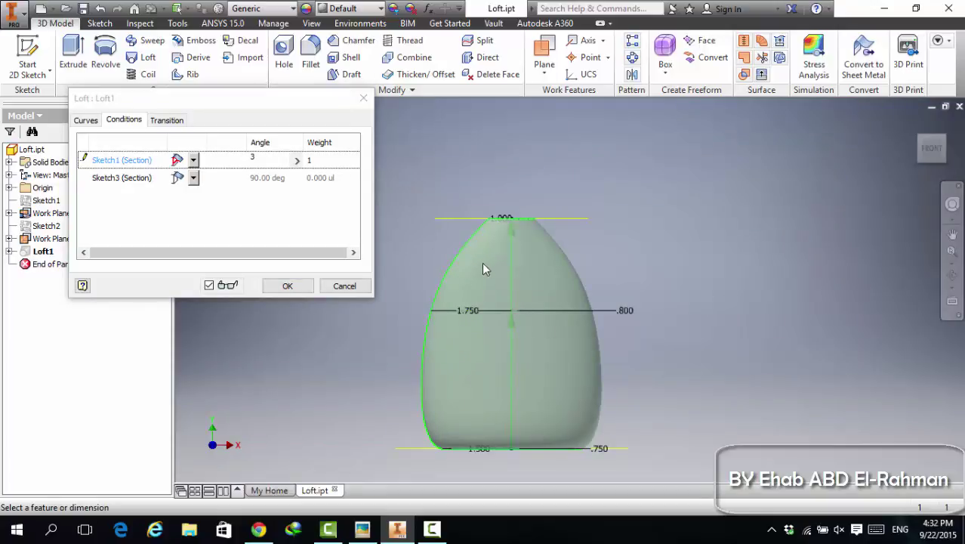
scroll(498, 226, "up", 2)
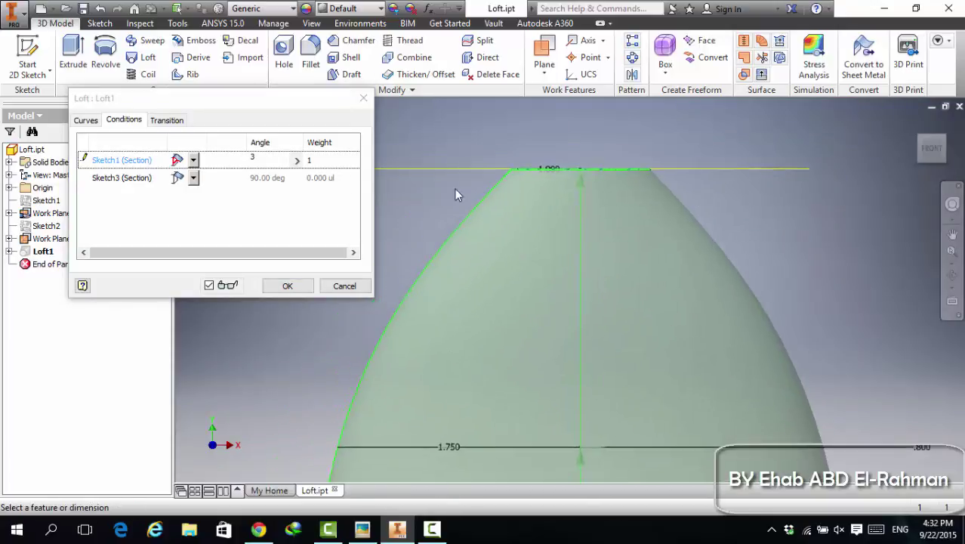
Give the Sketch3 section a Direction condition with weight 4 and accept the edited loft feature
left_click(194, 179)
left_click(179, 208)
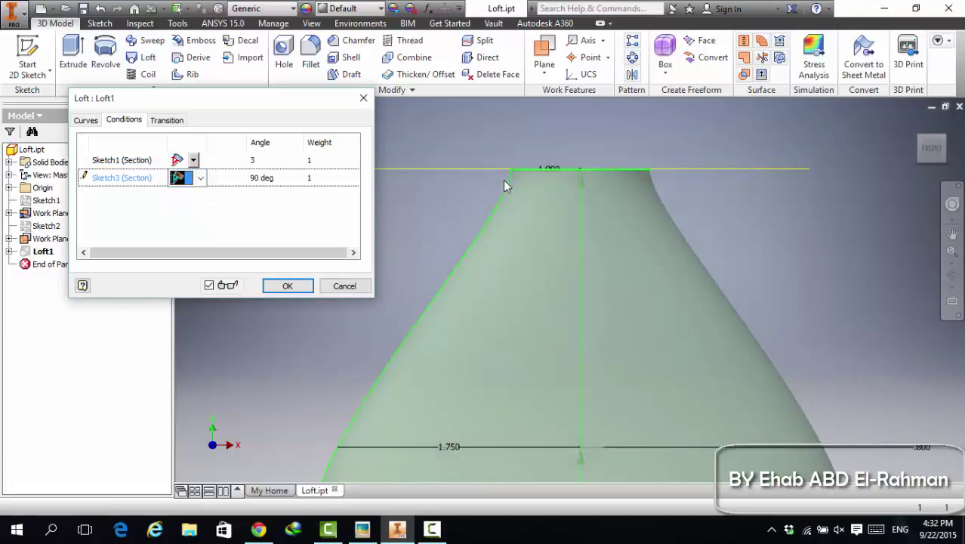
left_click(314, 178)
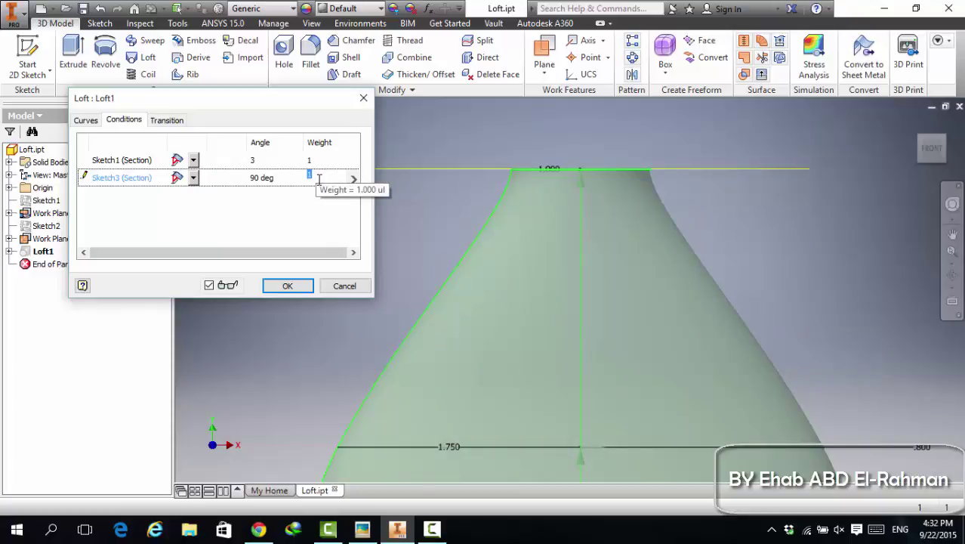
type("4")
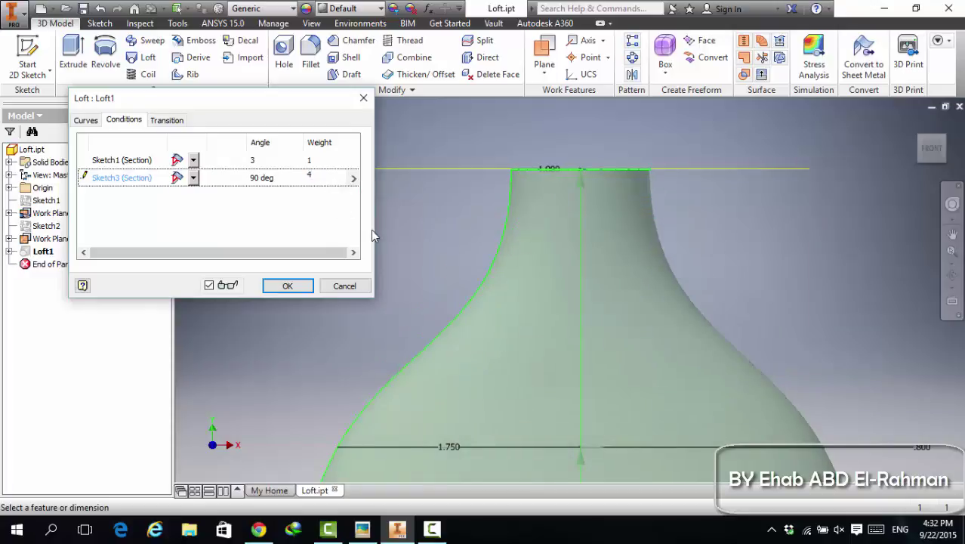
scroll(376, 232, "down", 5)
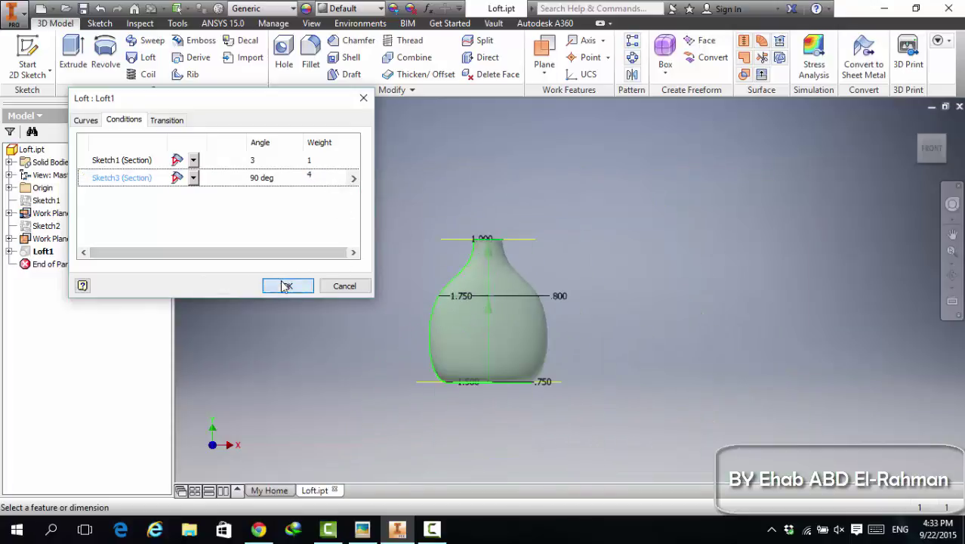
left_click(281, 285)
left_click(464, 296)
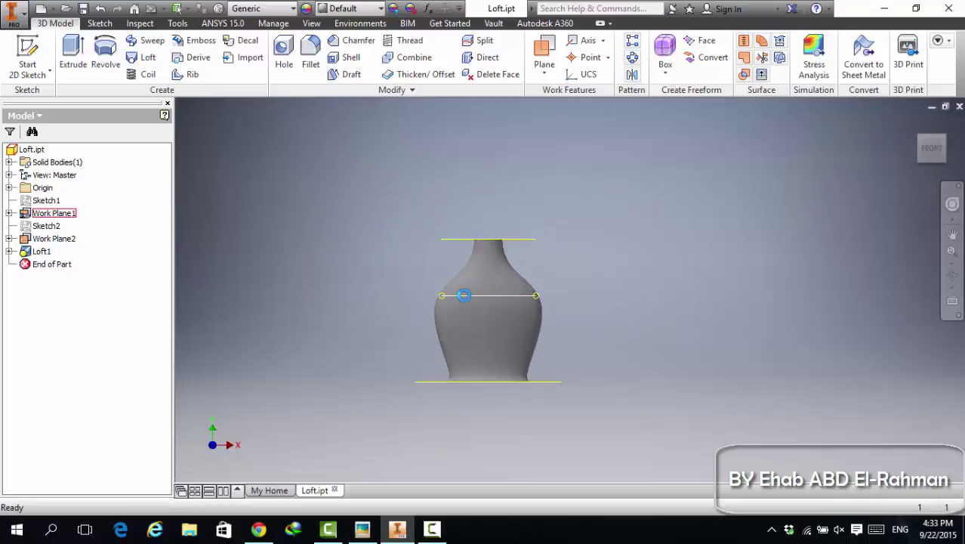
left_click_drag(380, 311, 423, 340)
scroll(423, 340, "up", 3)
scroll(418, 347, "down", 3)
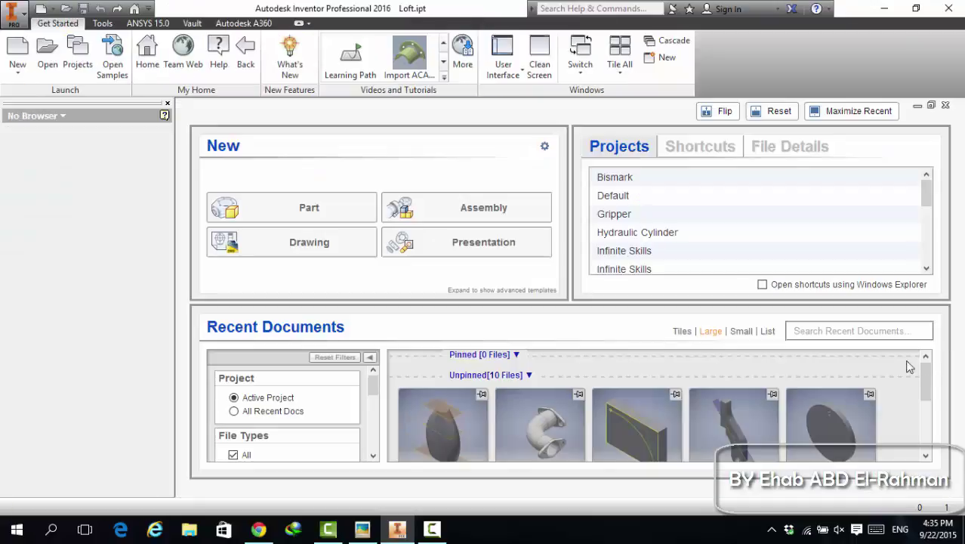
Reopen Loft.ipt from the recent documents
left_click(411, 400)
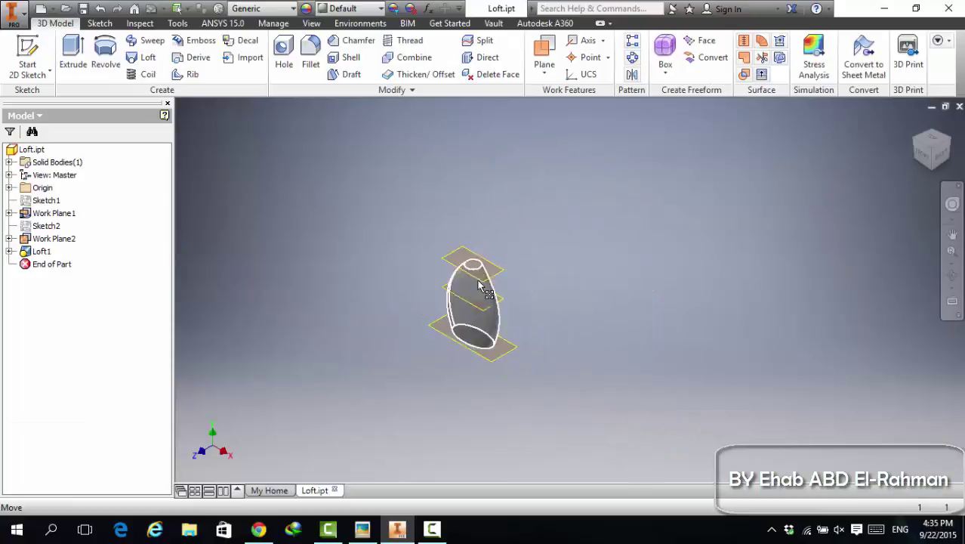
right_click(496, 277)
key("Escape")
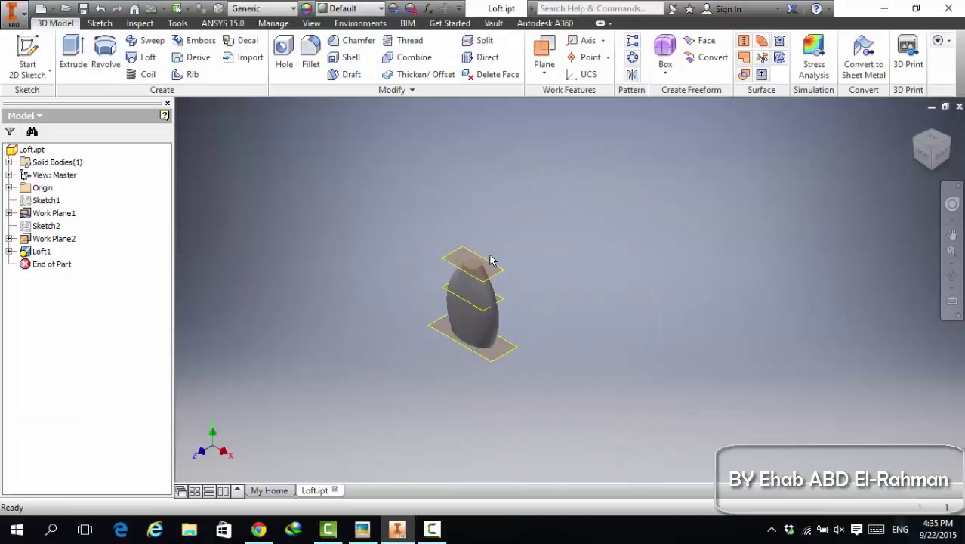
left_click(347, 64)
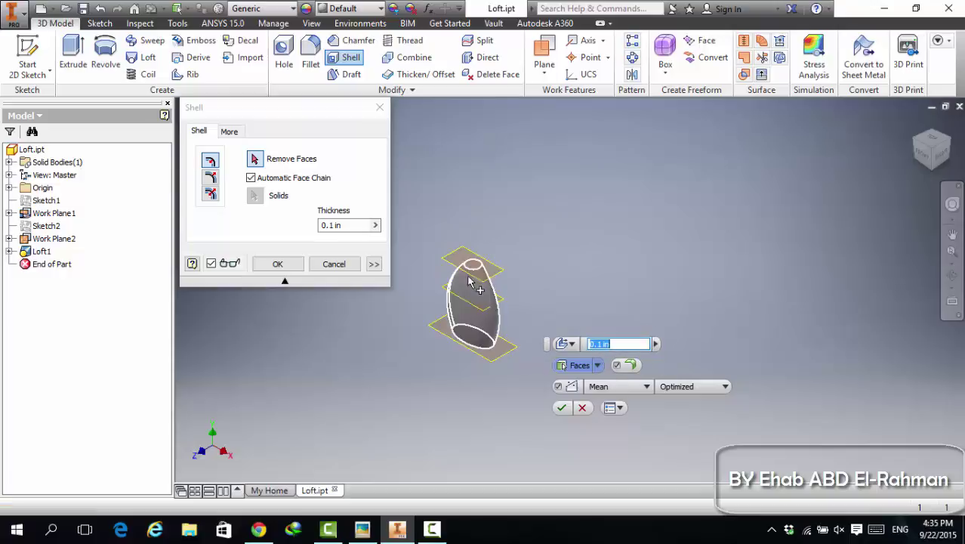
middle_click_drag(483, 294, 470, 249)
scroll(470, 249, "up", 3)
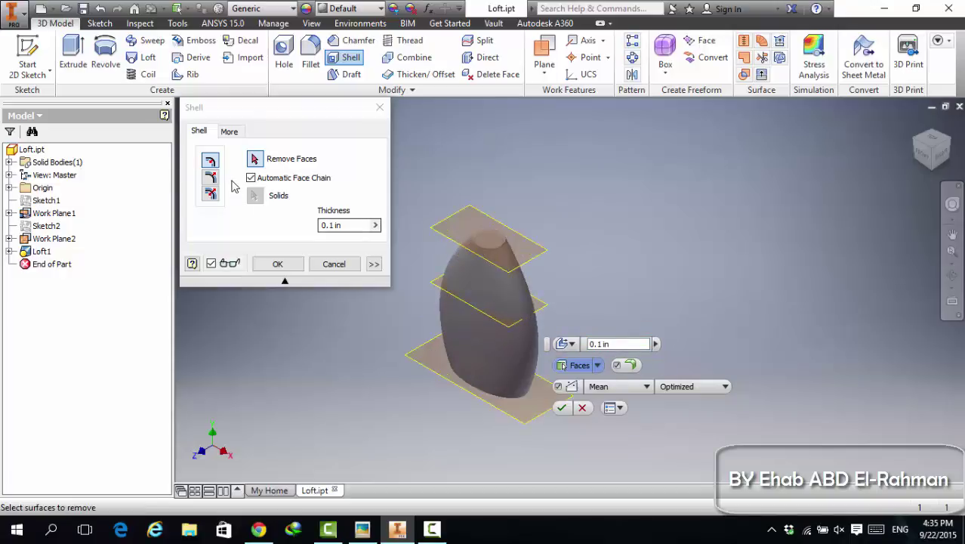
left_click(255, 160)
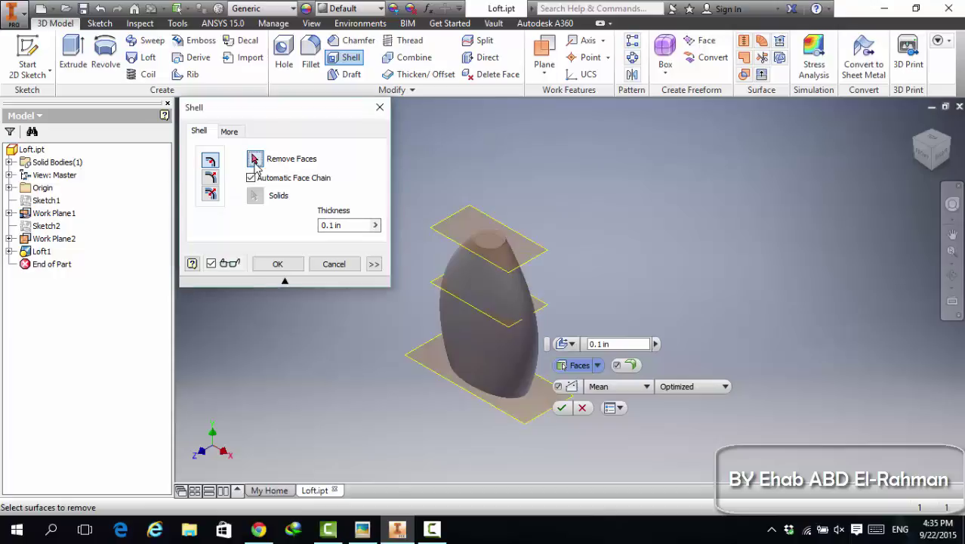
left_click(490, 249)
left_click(379, 107)
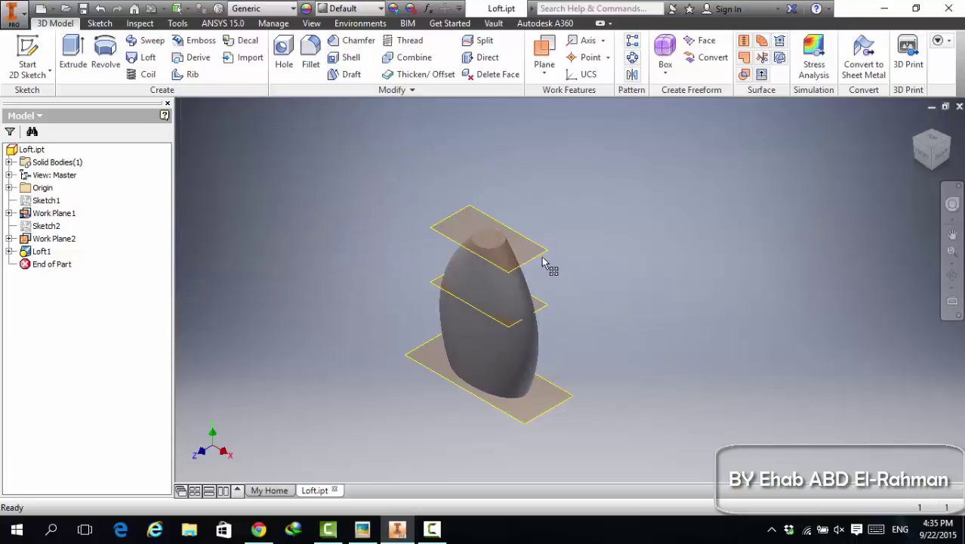
Hide the work plane at the top of the loft, agreeing to edit the read-only file
left_click(543, 252)
right_click(543, 252)
left_click(580, 215)
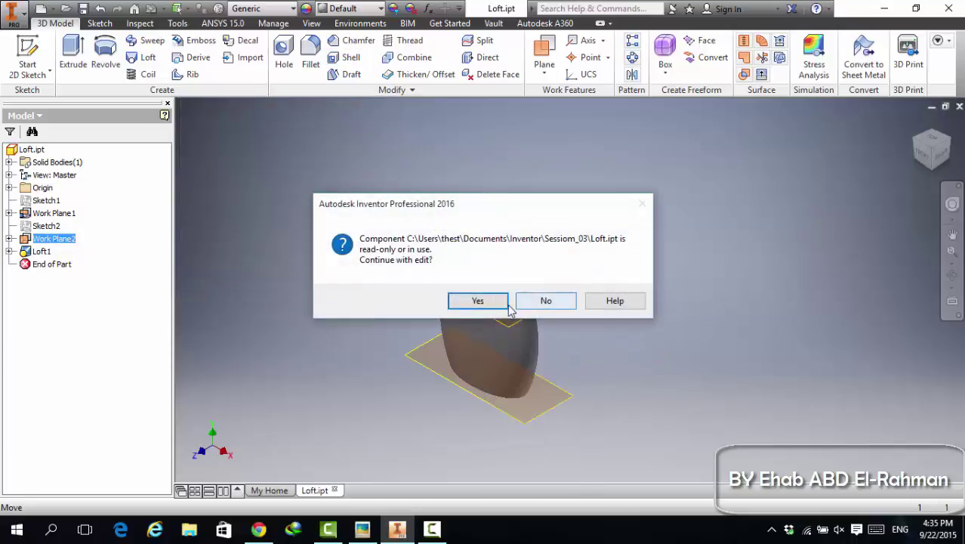
left_click(478, 300)
Shell the lofted bottle with a 0.1 in wall thickness, removing only its top circular face
left_click(345, 58)
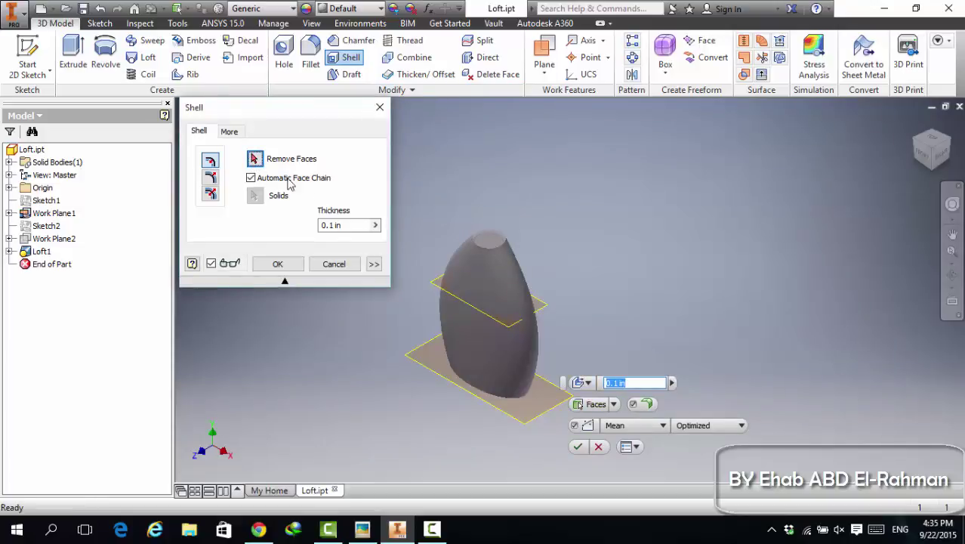
left_click(255, 159)
left_click(488, 240)
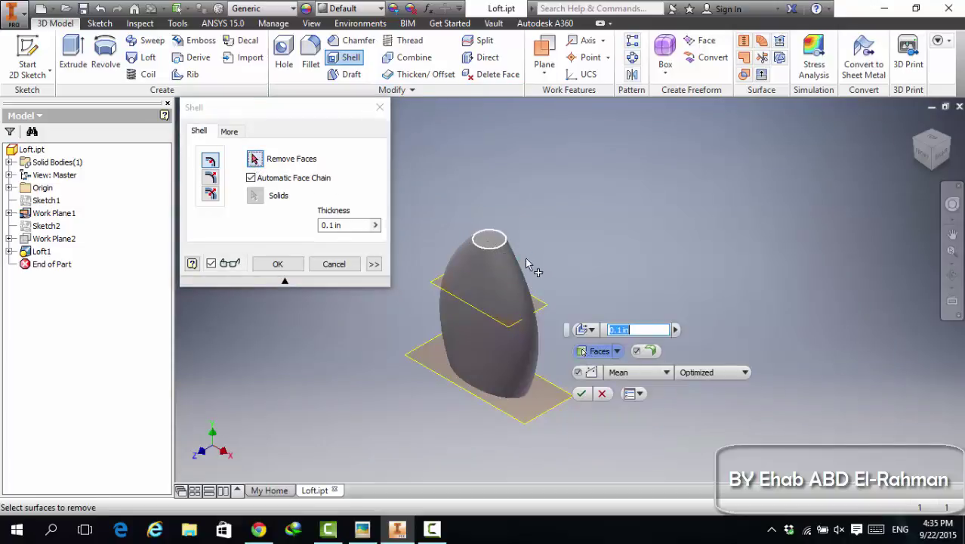
scroll(477, 240, "up", 3)
scroll(493, 228, "up", 5)
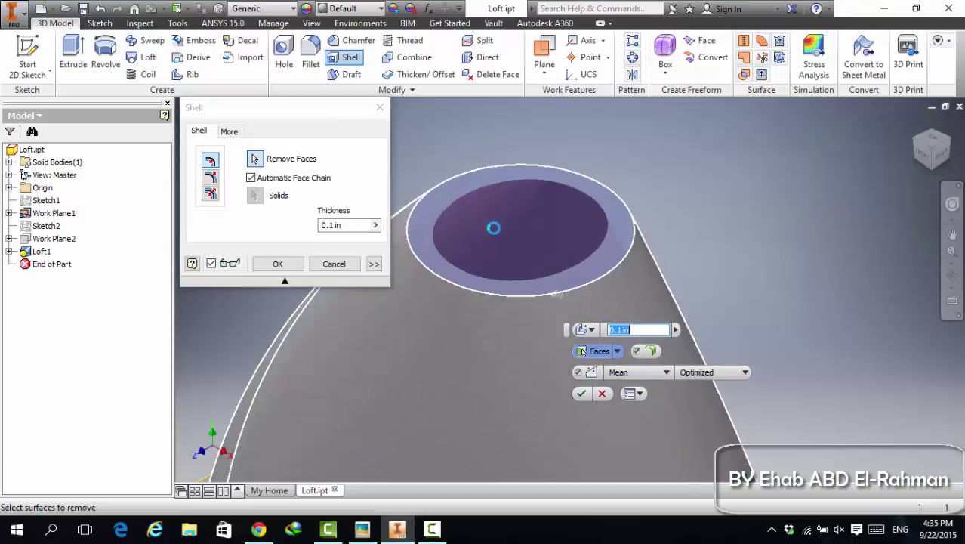
scroll(495, 234, "down", 4)
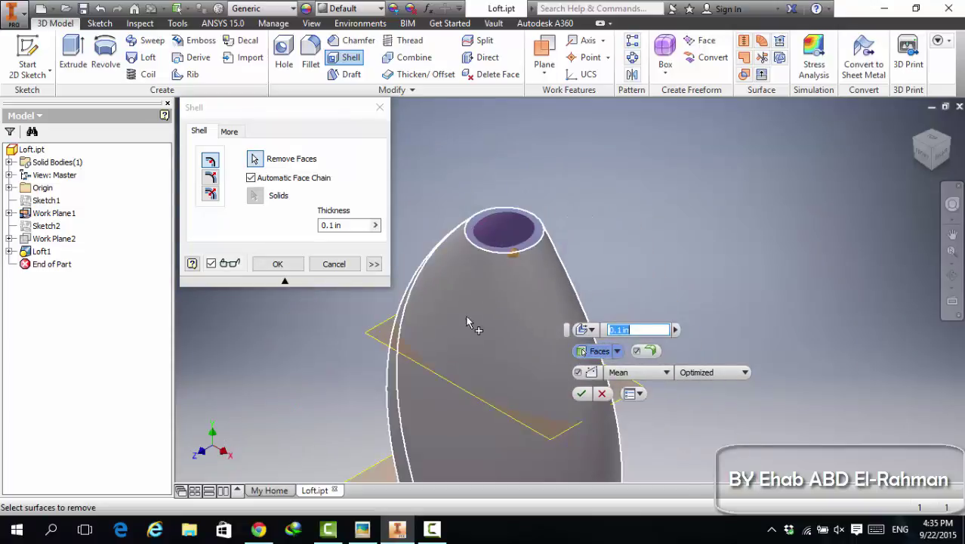
left_click(491, 300)
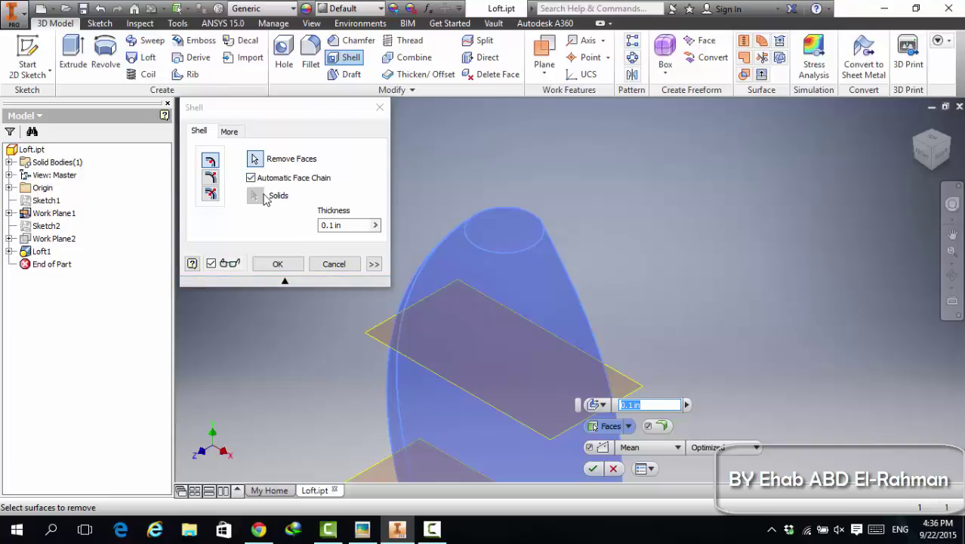
left_click(255, 158)
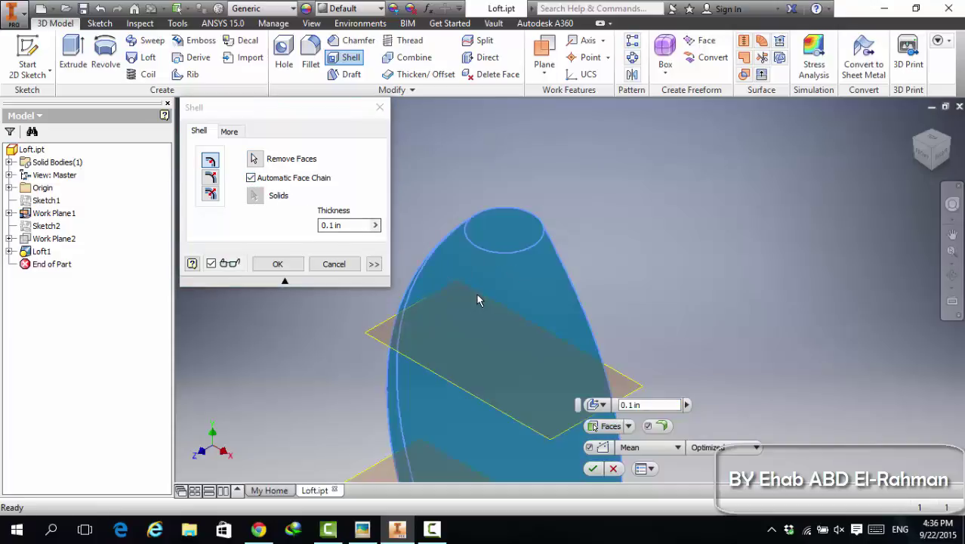
left_click(254, 158)
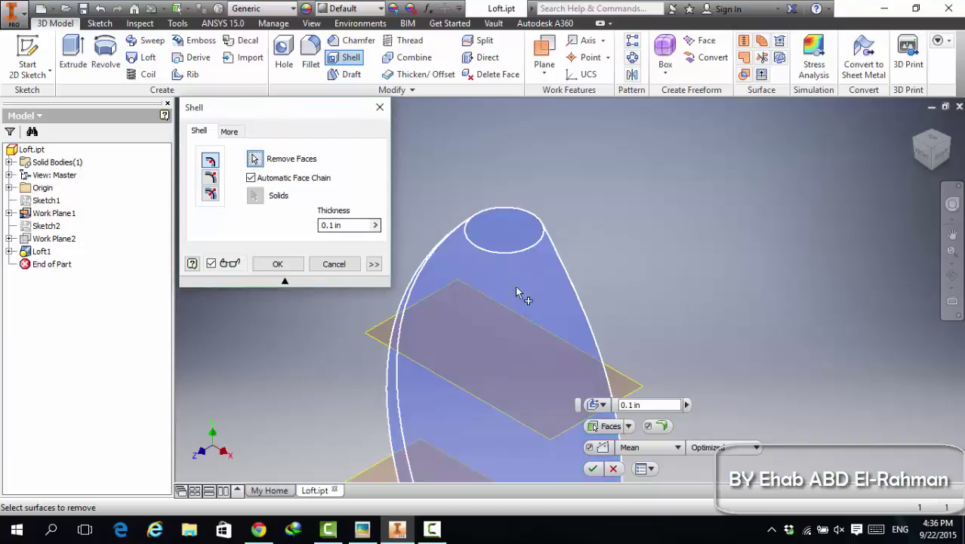
left_click(504, 229)
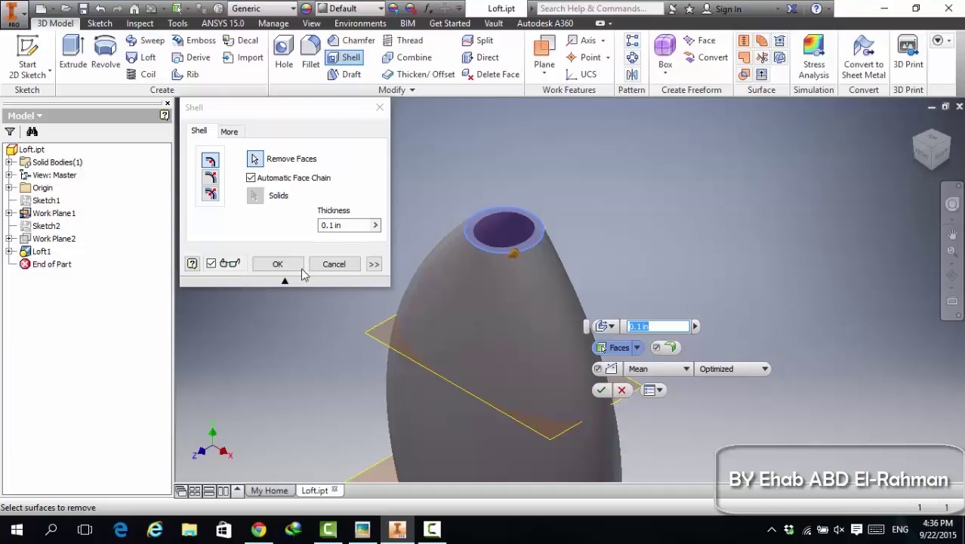
left_click(279, 264)
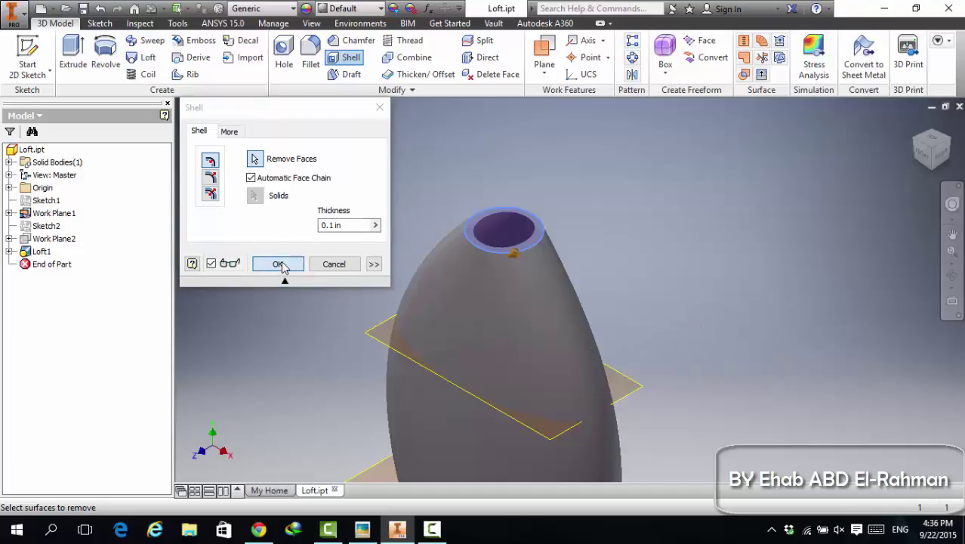
Hide the origin plane at the bottle's base and Work Plane1
left_click_drag(576, 225, 427, 200)
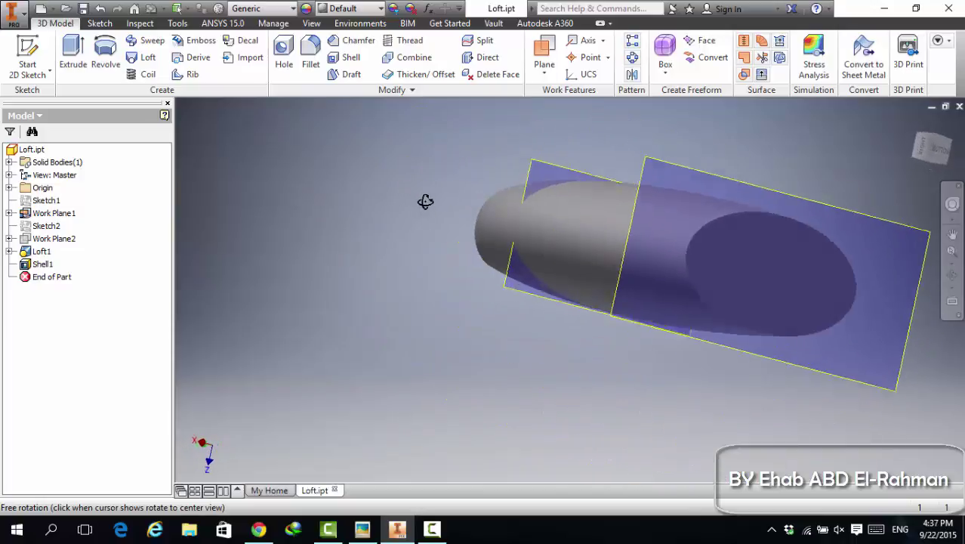
key("Escape")
right_click(695, 200)
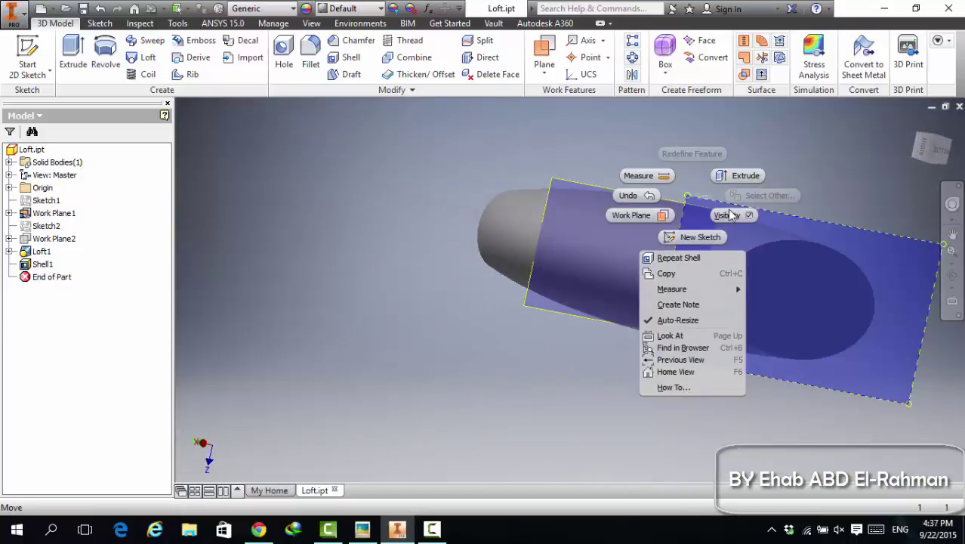
key("Escape")
right_click(615, 190)
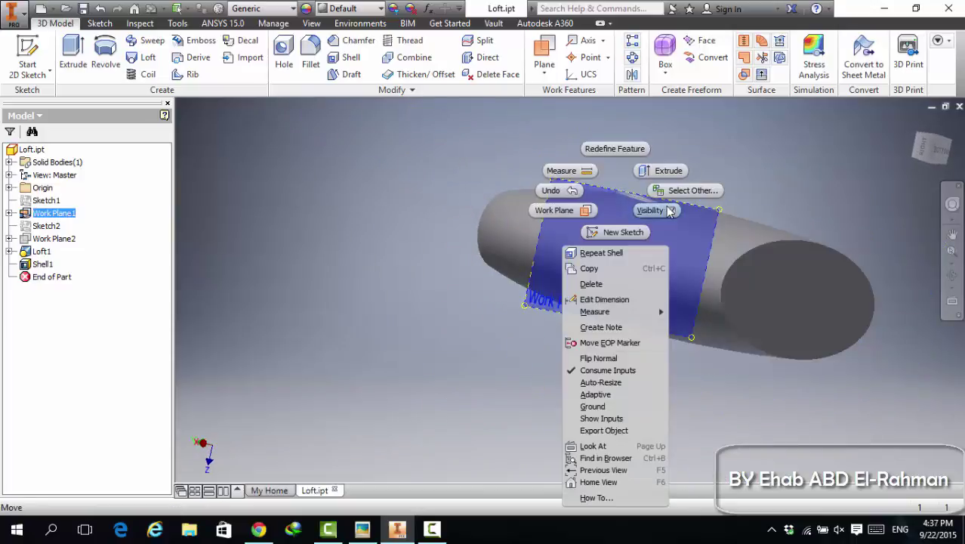
key("Escape")
key("F4")
Fillet the outer edge of the bottle's bottom face with the default radius
left_click_drag(722, 210, 659, 324)
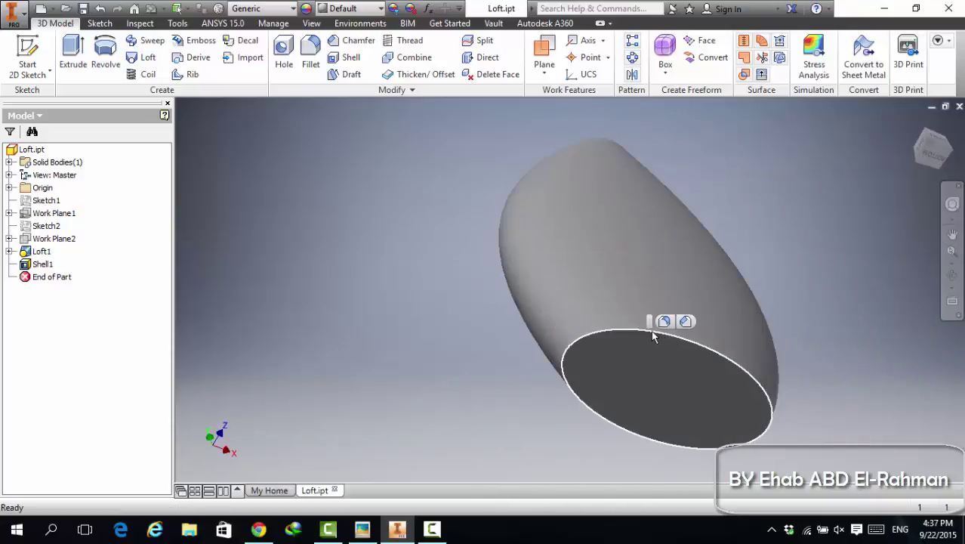
left_click(663, 329)
left_click(665, 324)
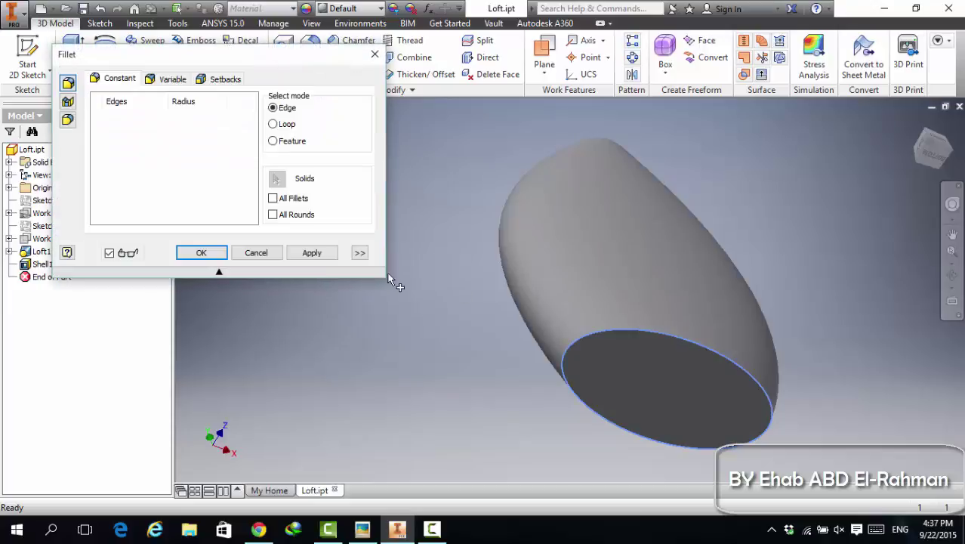
left_click(202, 250)
Close Loft.ipt without saving the changes
left_click_drag(493, 299, 675, 318)
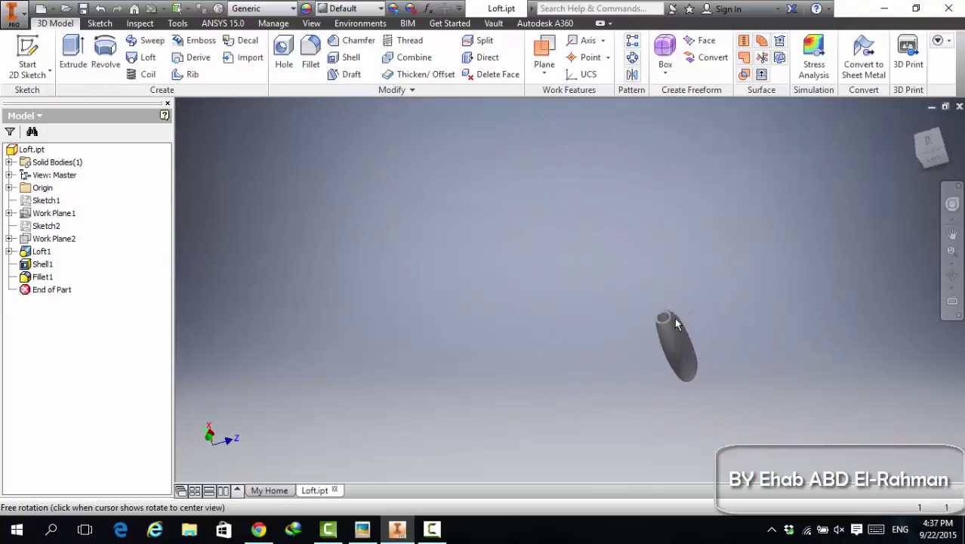
key("Escape")
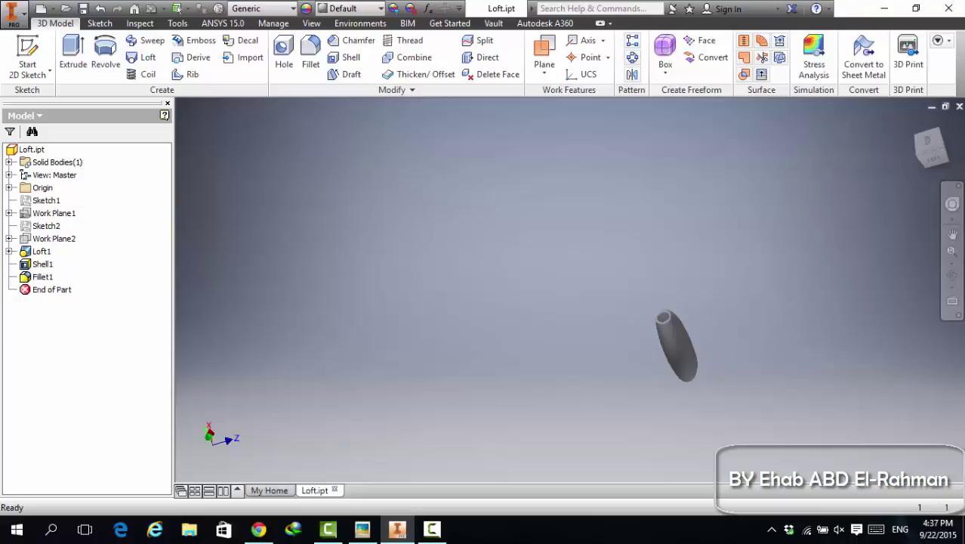
left_click(959, 106)
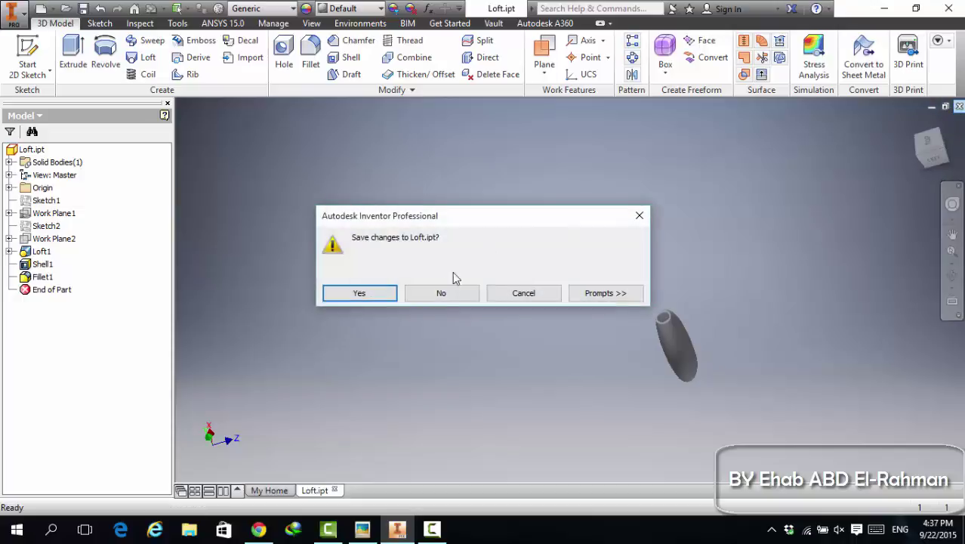
left_click(441, 289)
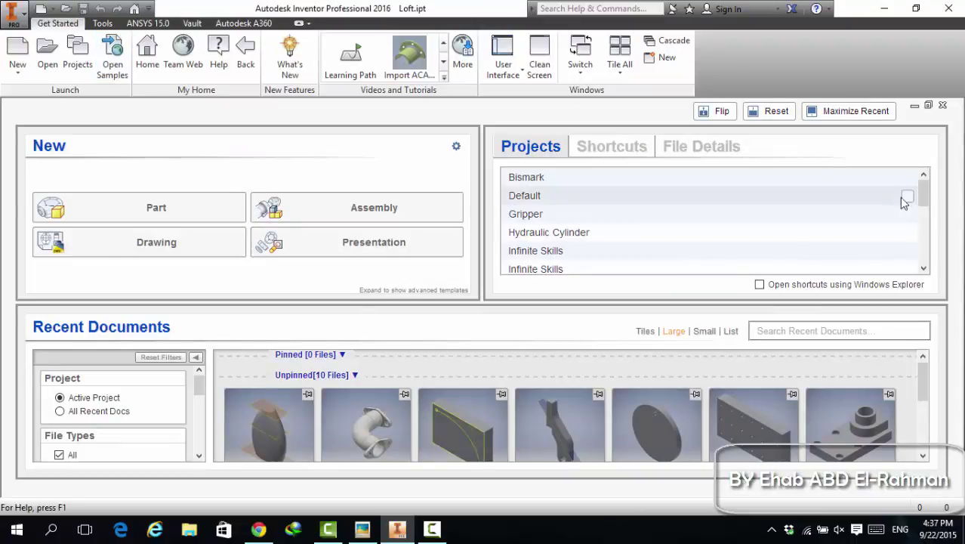
Make Session_02 the active project and open Gripper corona.ipt from the recent documents
left_click_drag(923, 190, 929, 277)
scroll(793, 253, "up", 2)
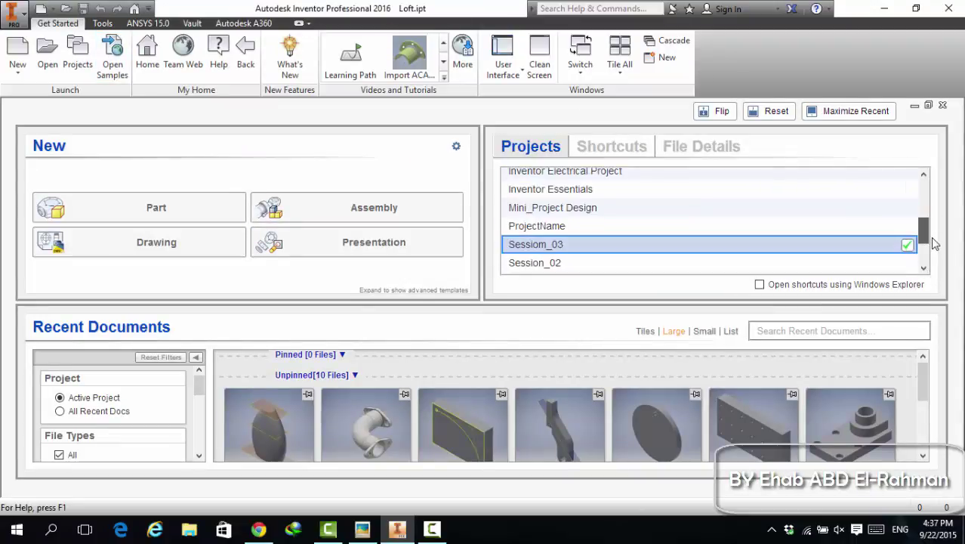
scroll(740, 249, "down", 1)
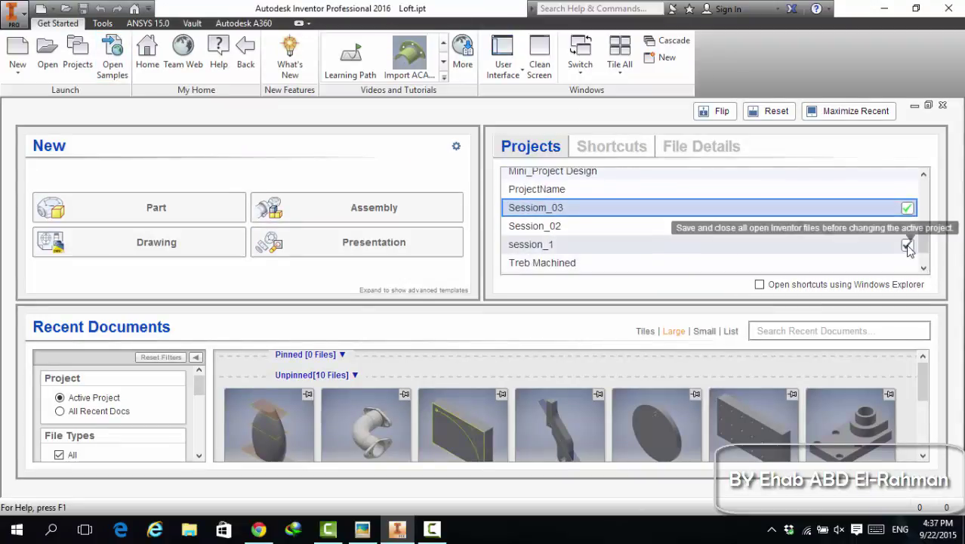
left_click(907, 227)
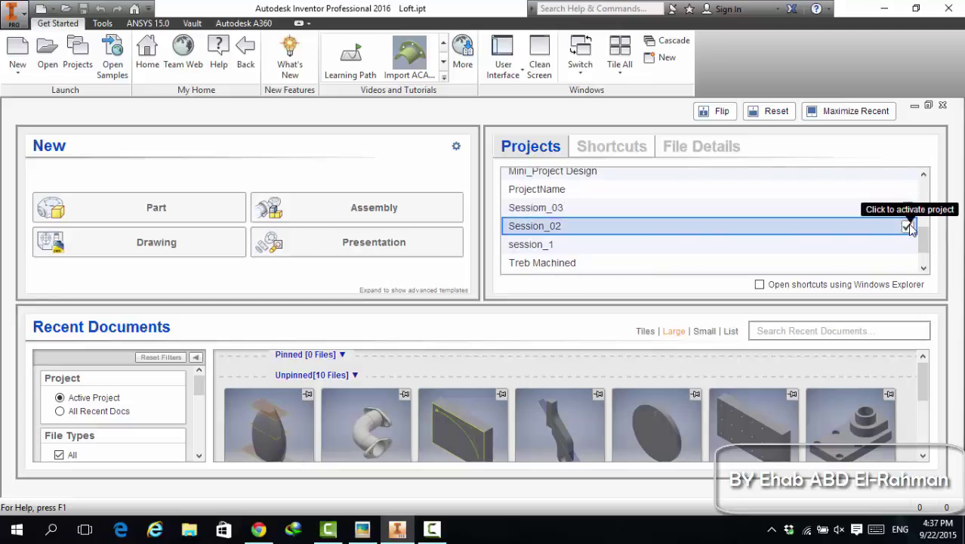
mouse_move(243, 403)
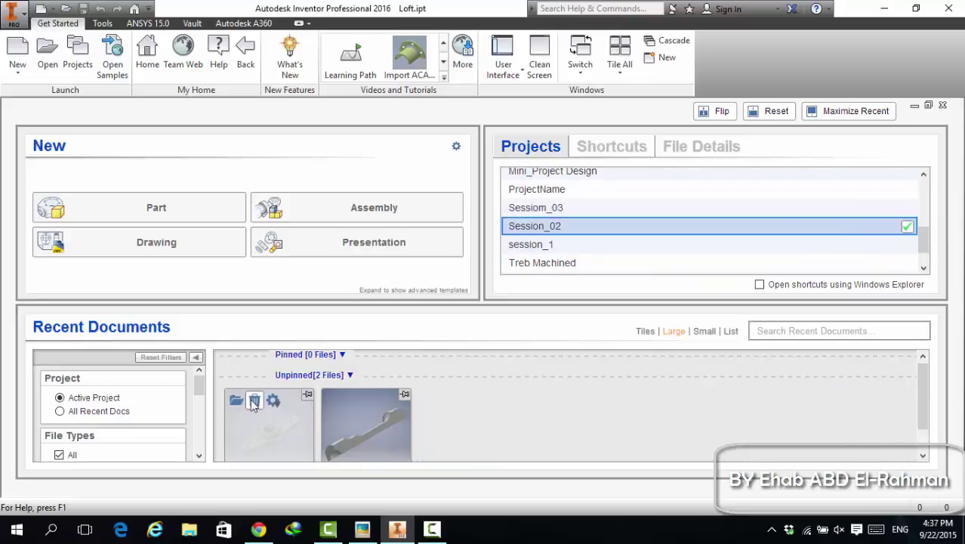
left_click(311, 399)
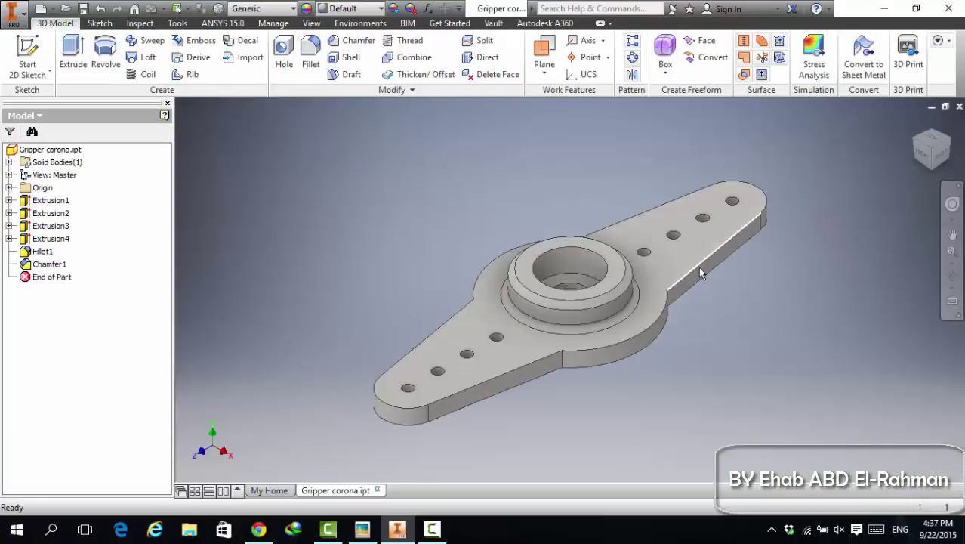
Roll the gripper part back by moving the End of Part marker directly below Extrusion1
middle_click_drag(657, 355, 367, 358, "shift")
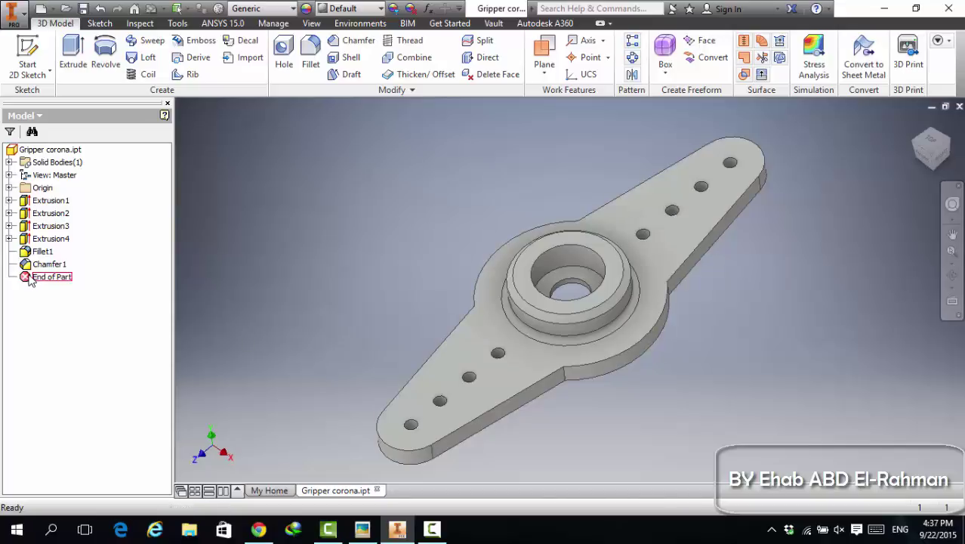
left_click_drag(31, 278, 32, 216)
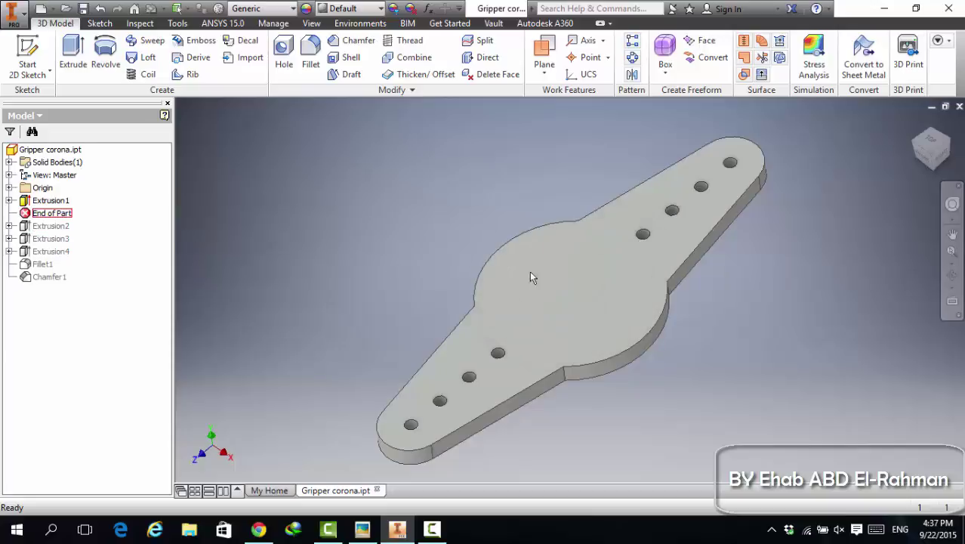
middle_click_drag(530, 271, 537, 319, "shift")
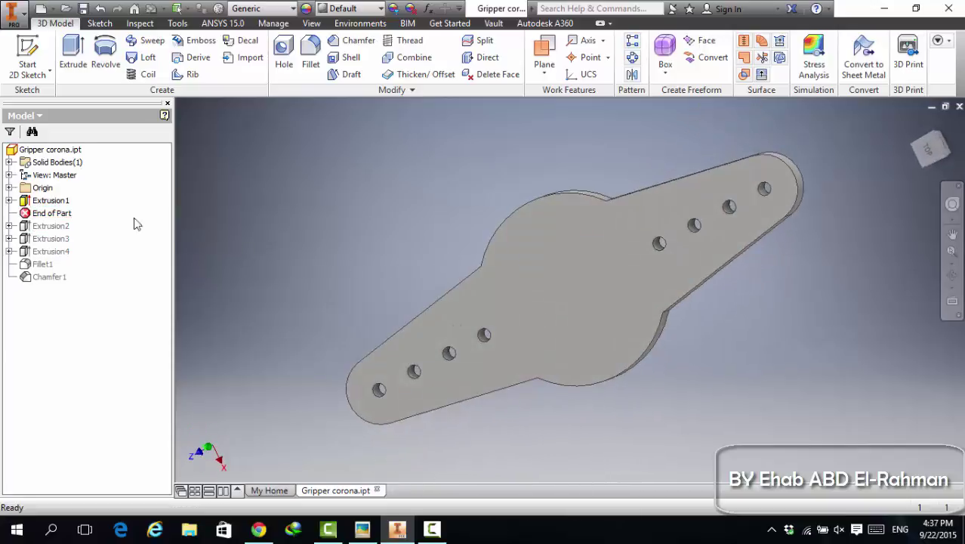
Share Sketch2 from Extrusion1, and edit the extrusion so it extends to only one side of the sketch plane
left_click(53, 214)
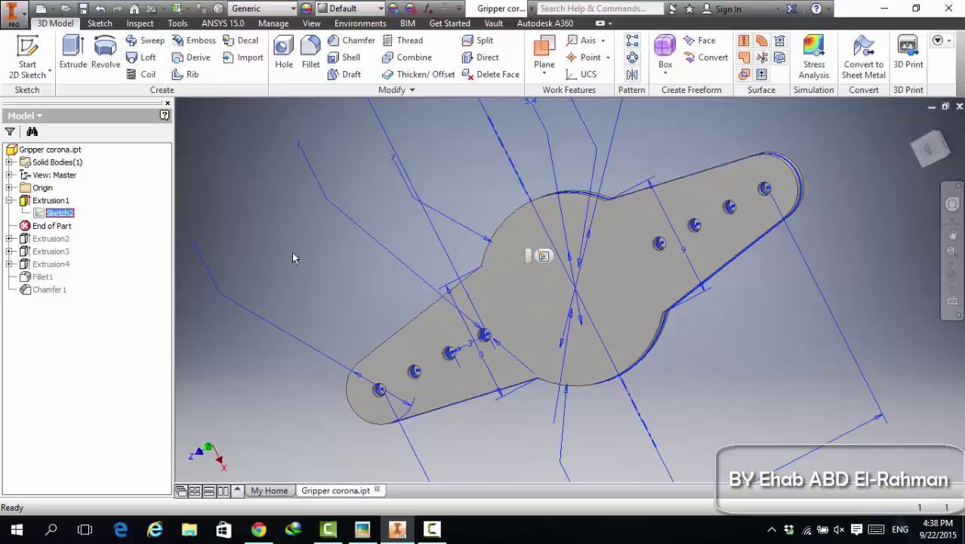
mouse_move(382, 281)
middle_mouse_down("shift")
mouse_move(457, 312)
mouse_move(483, 344)
mouse_move(499, 336)
middle_mouse_up("shift")
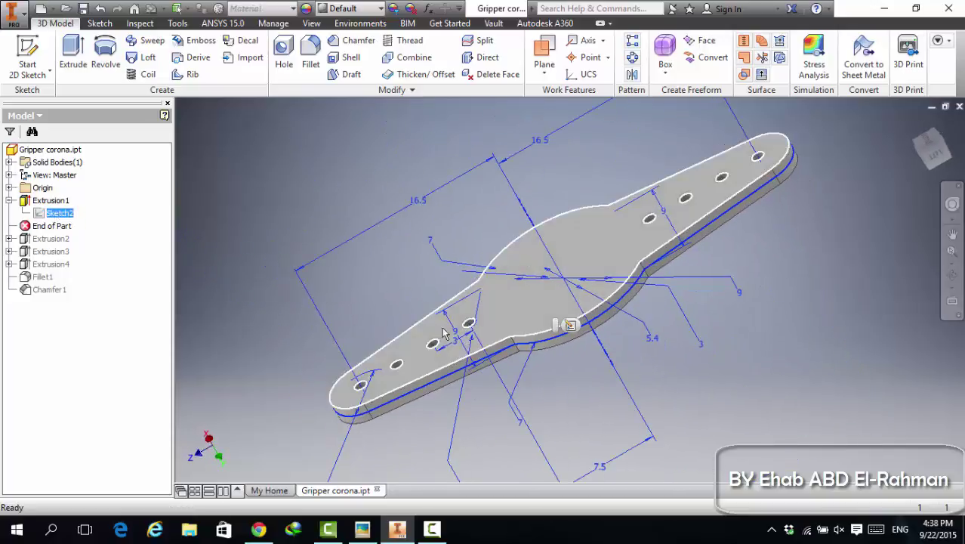
right_click(66, 218)
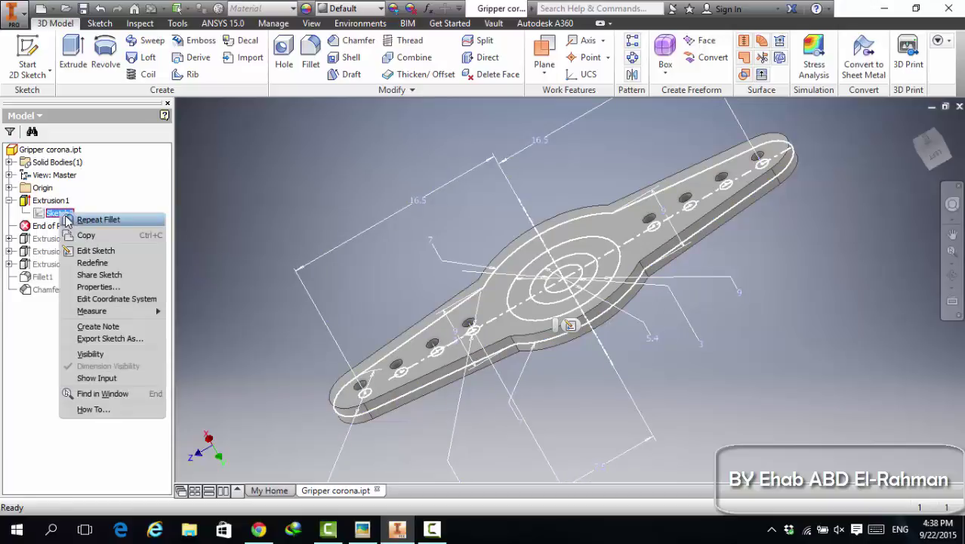
left_click(112, 277)
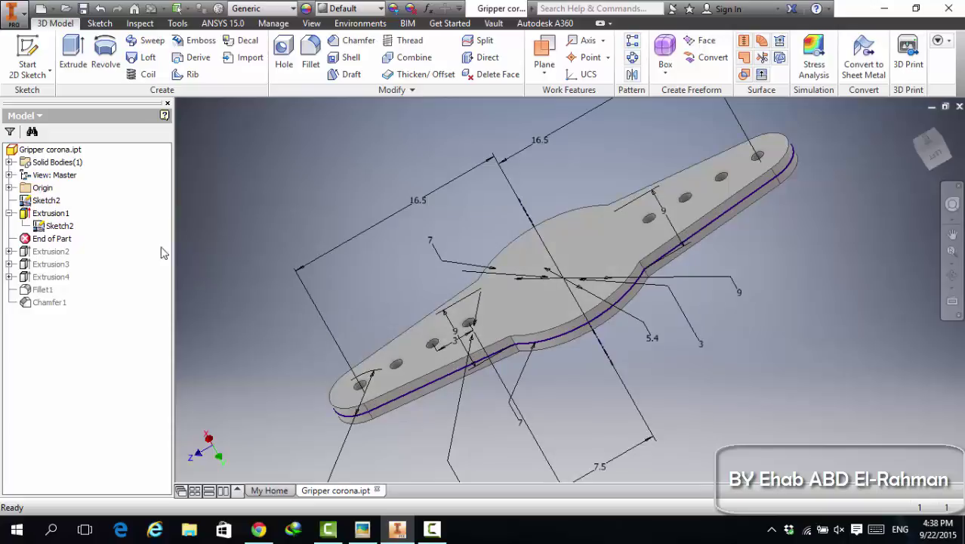
right_click(44, 214)
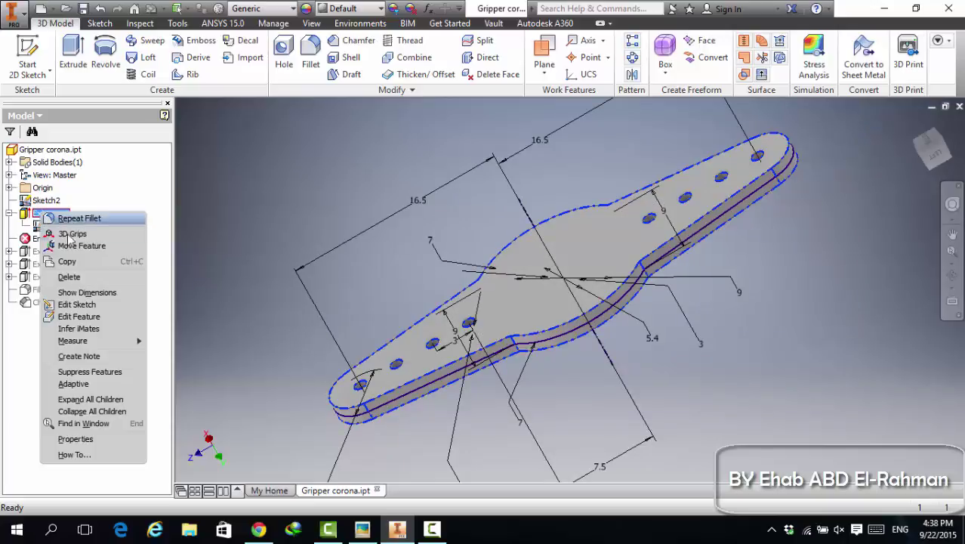
left_click(83, 316)
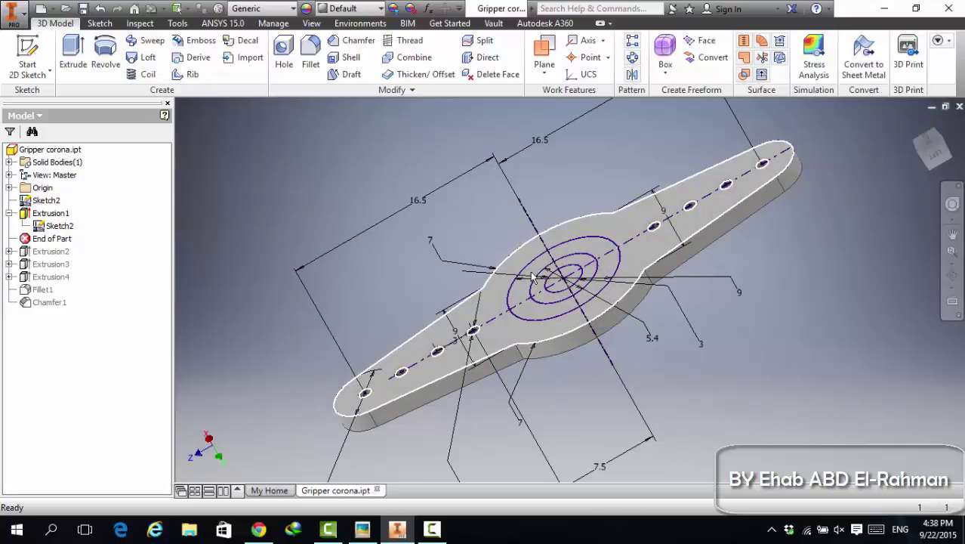
Extrude the ring between the 5.4 mm and 9 mm circles of the shared sketch 4 mm in the reverse direction as a joined boss
mouse_move(533, 278)
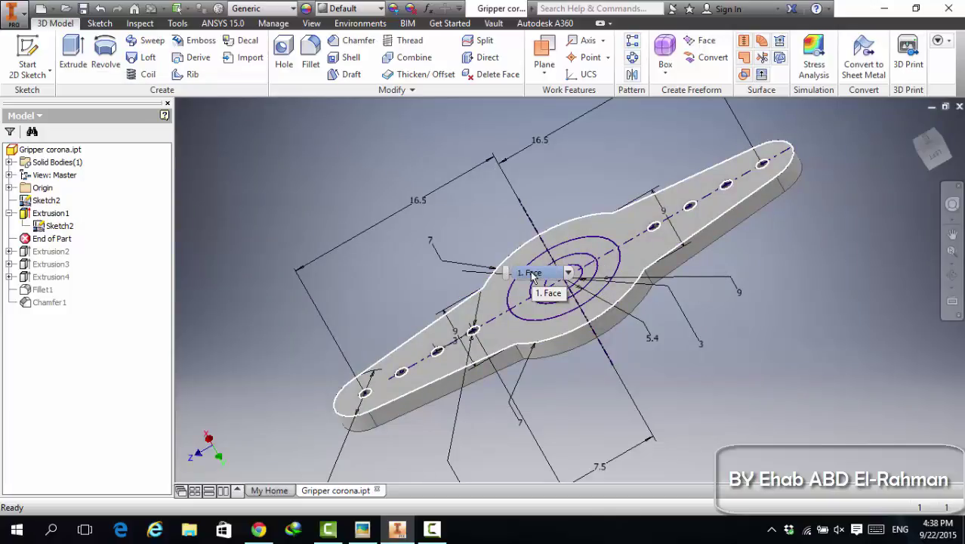
key("e")
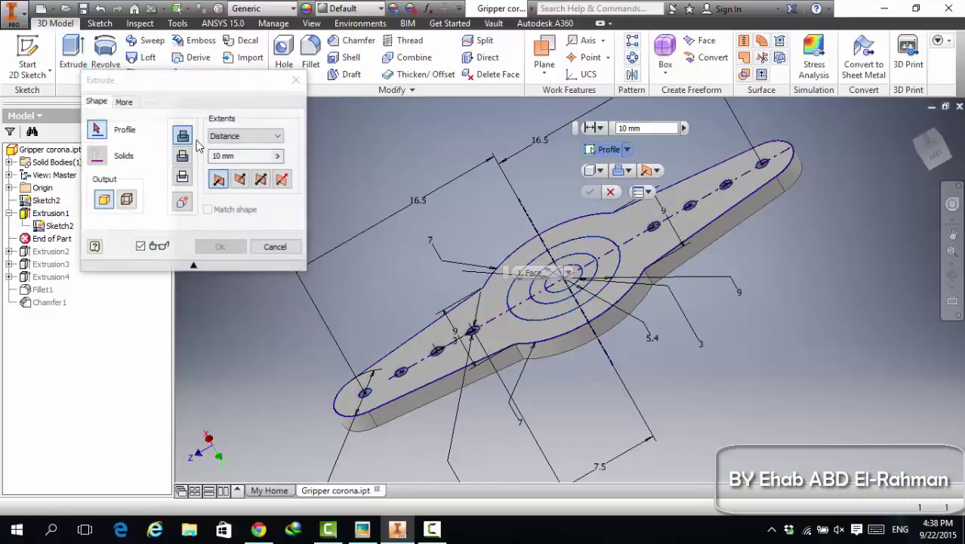
left_click(587, 260)
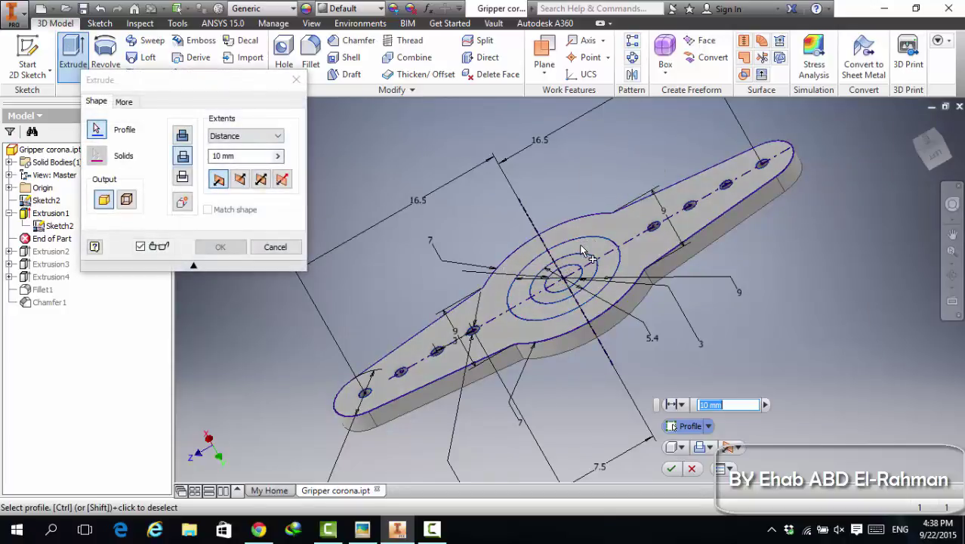
left_click(239, 180)
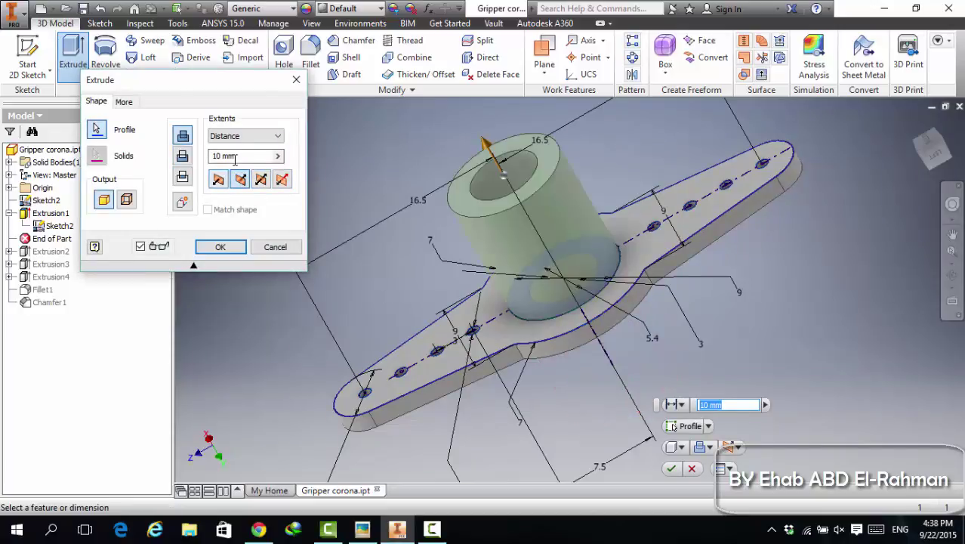
type("4")
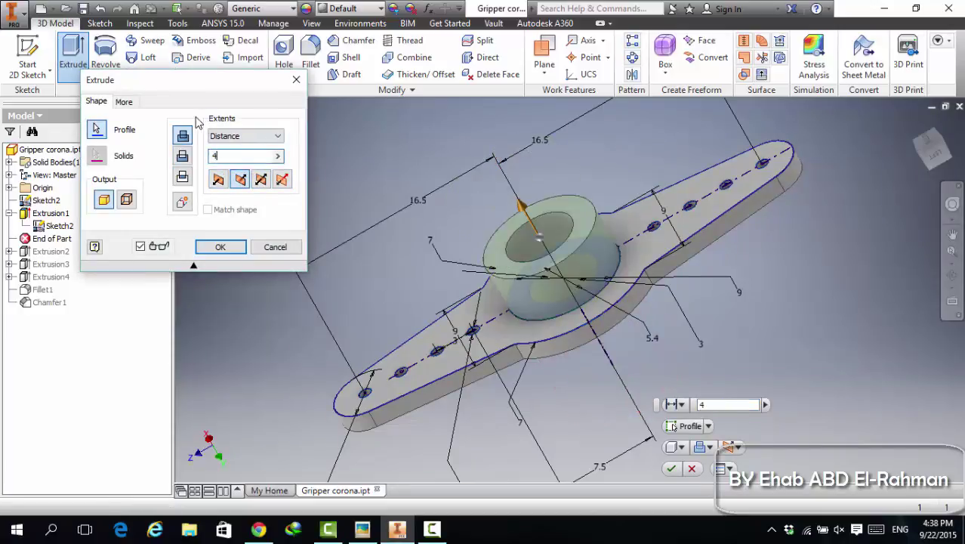
left_click(220, 247)
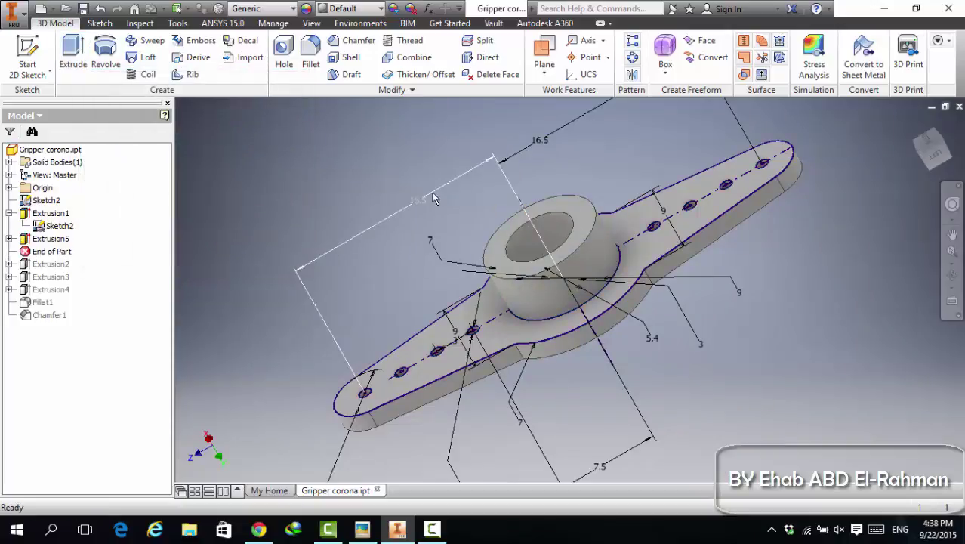
Cut the central 3 mm circle of the shared sketch with an extrusion whose extent is set to All
left_click(76, 68)
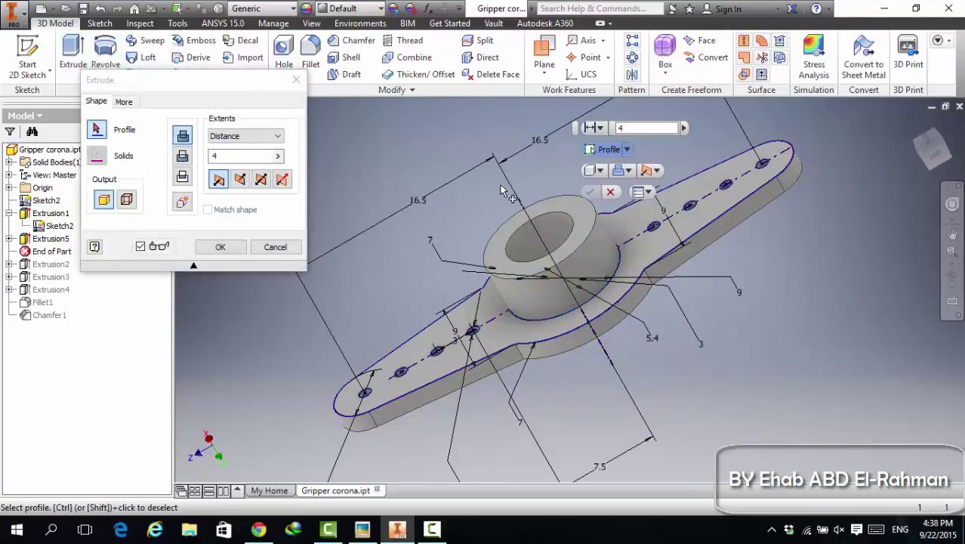
middle_click_drag(479, 194, 558, 310, "shift")
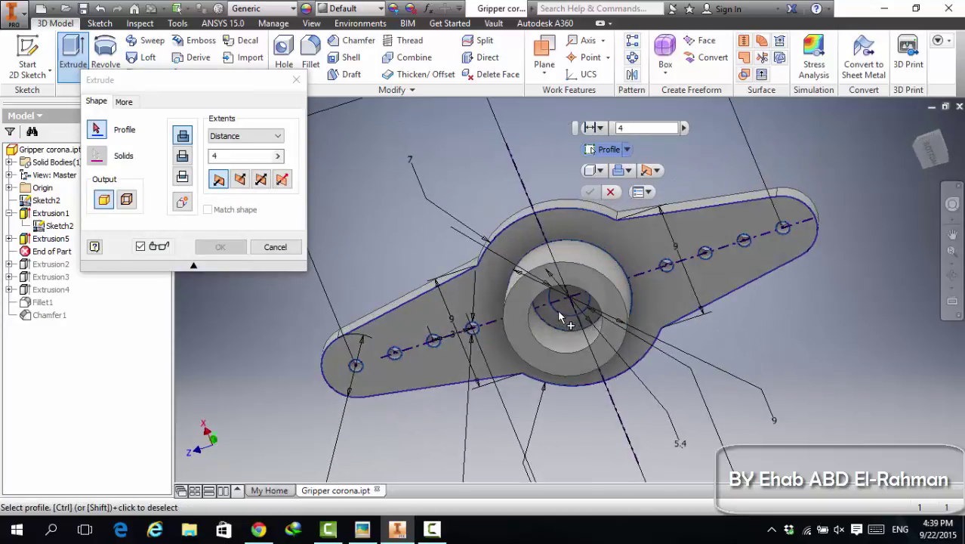
left_click(563, 306)
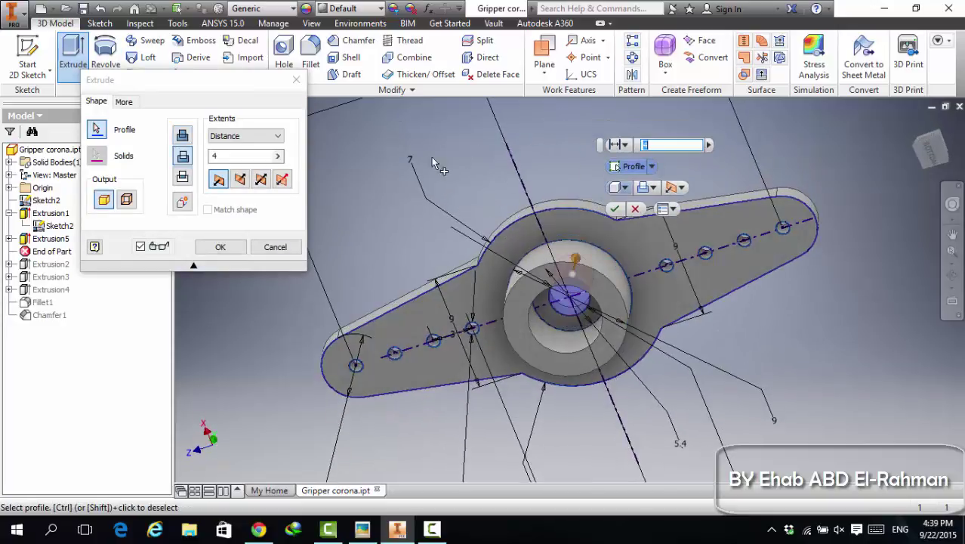
left_click(182, 156)
left_click(246, 136)
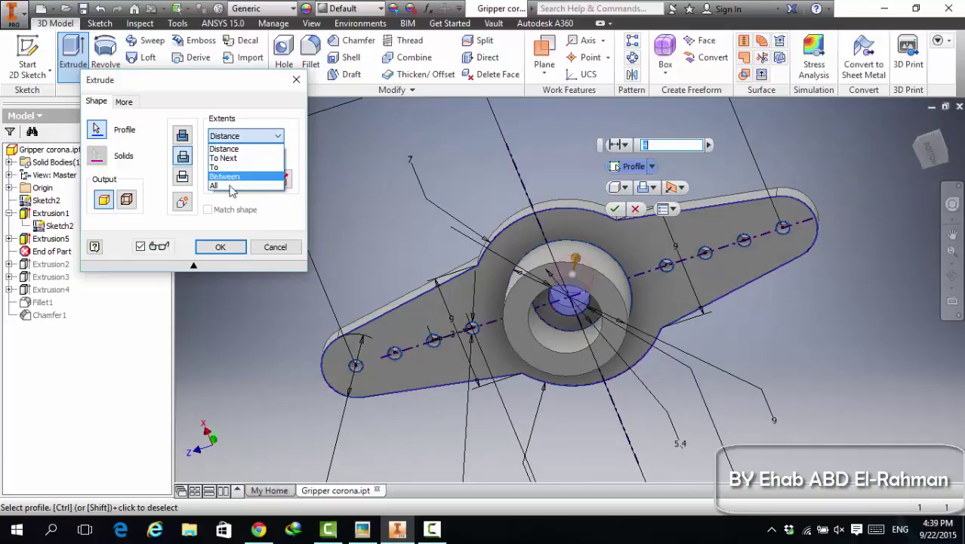
left_click(227, 193)
left_click(221, 247)
middle_click_drag(423, 271, 408, 195, "shift")
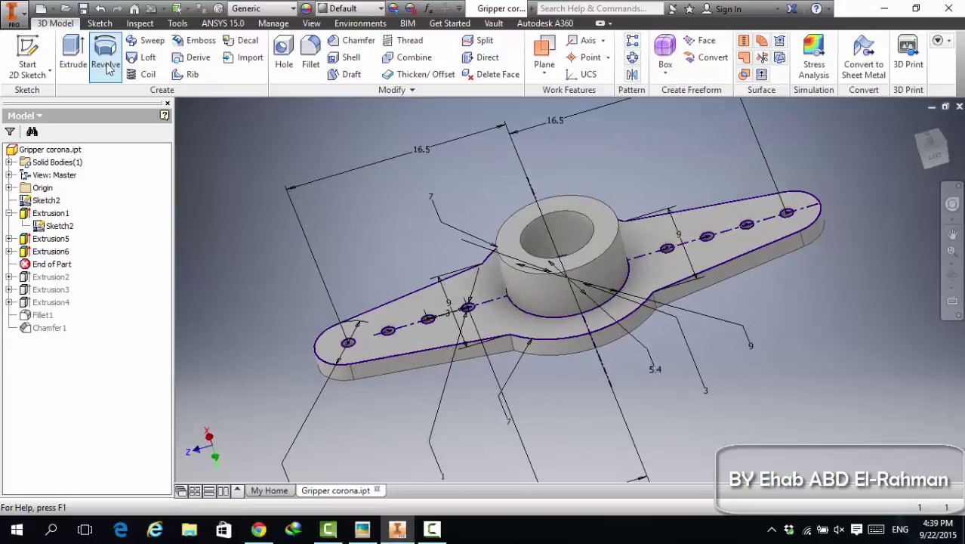
left_click(79, 60)
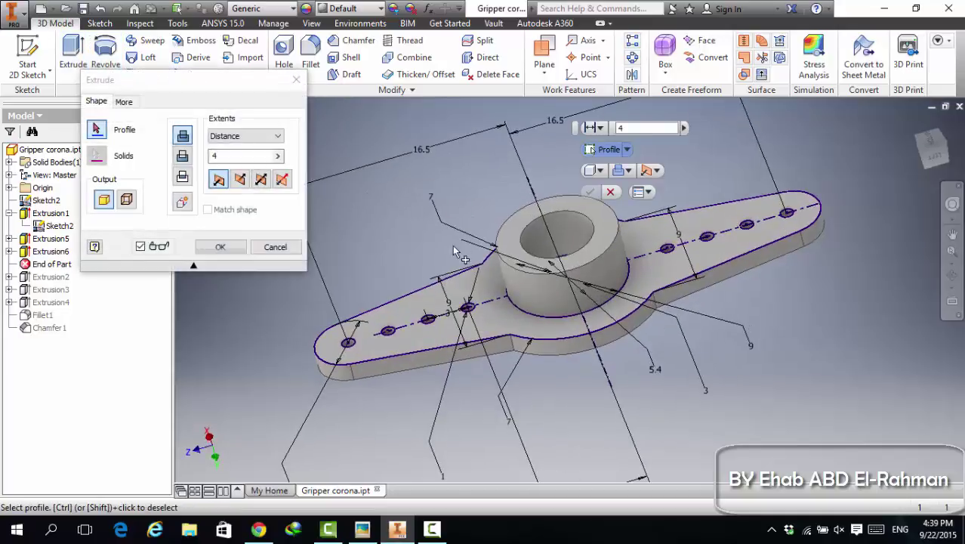
middle_click_drag(457, 208, 495, 223, "shift")
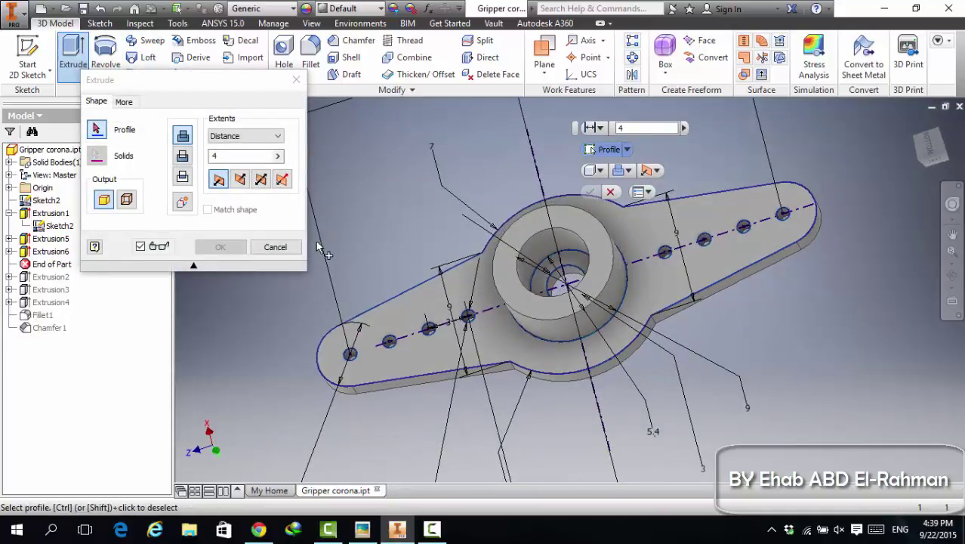
left_click(275, 247)
Edit Extrusion6 so the cut uses a Distance extent of 1 mm
right_click(51, 252)
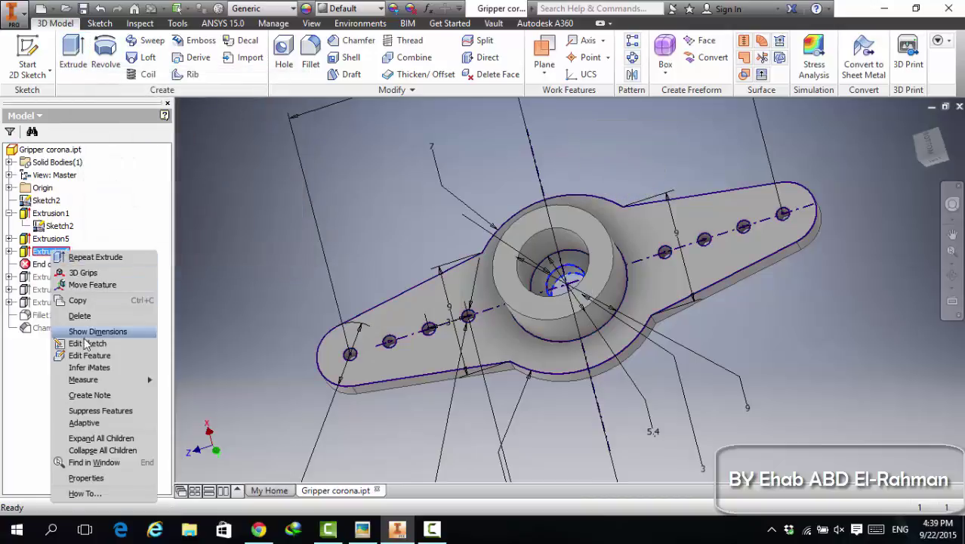
left_click(95, 358)
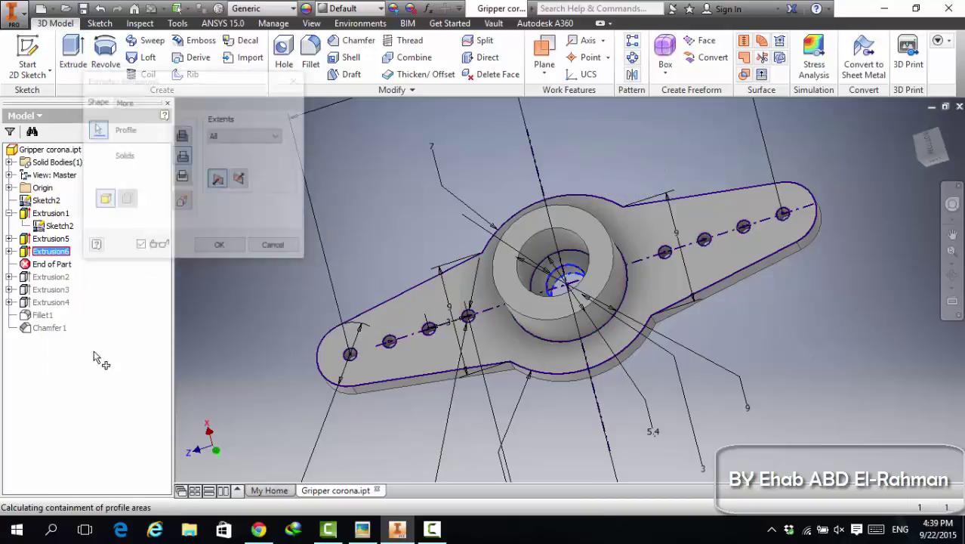
left_click(243, 136)
left_click(224, 149)
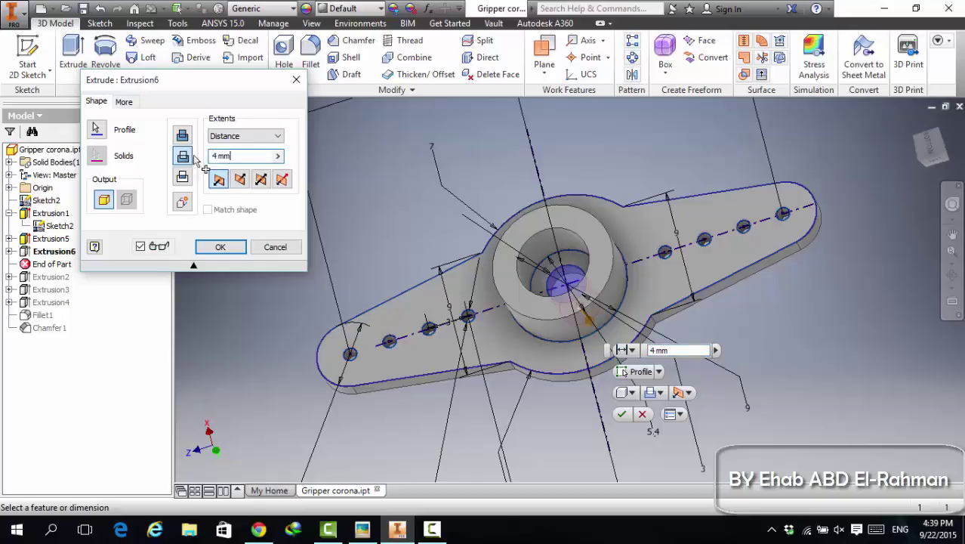
type("1")
left_click(219, 247)
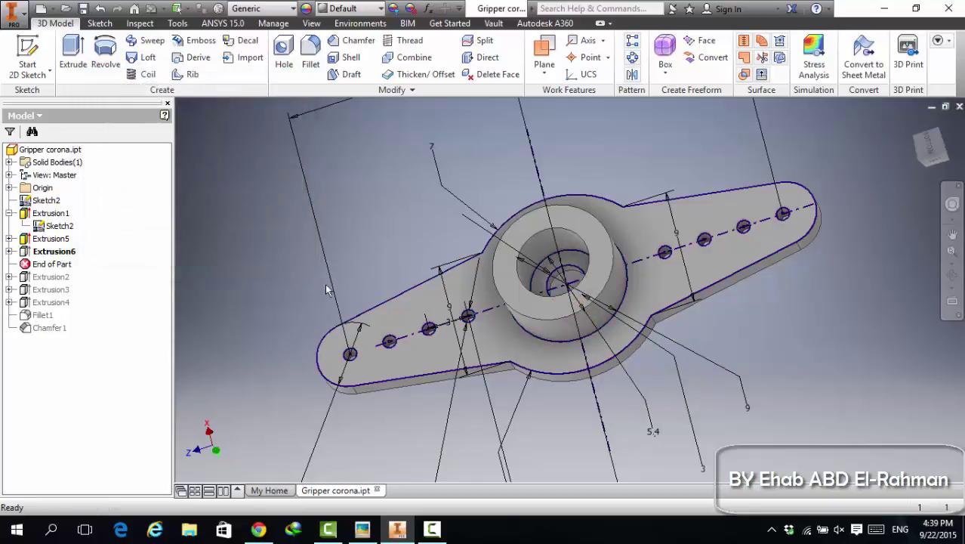
Cut the ring between the 3 mm and 5.4 mm circles of the shared sketch 4 mm deep, and inspect both sides of the part
middle_click_drag(483, 302, 490, 323)
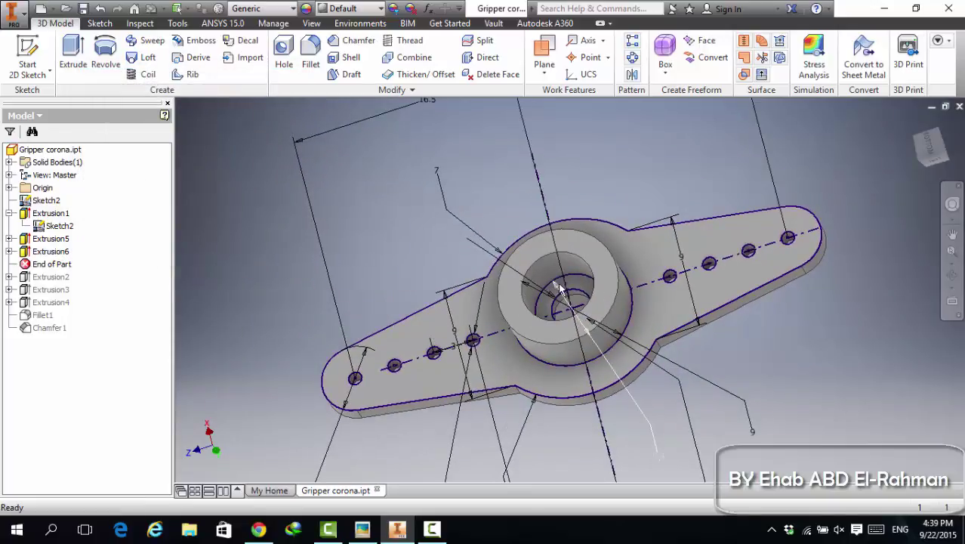
left_click(72, 52)
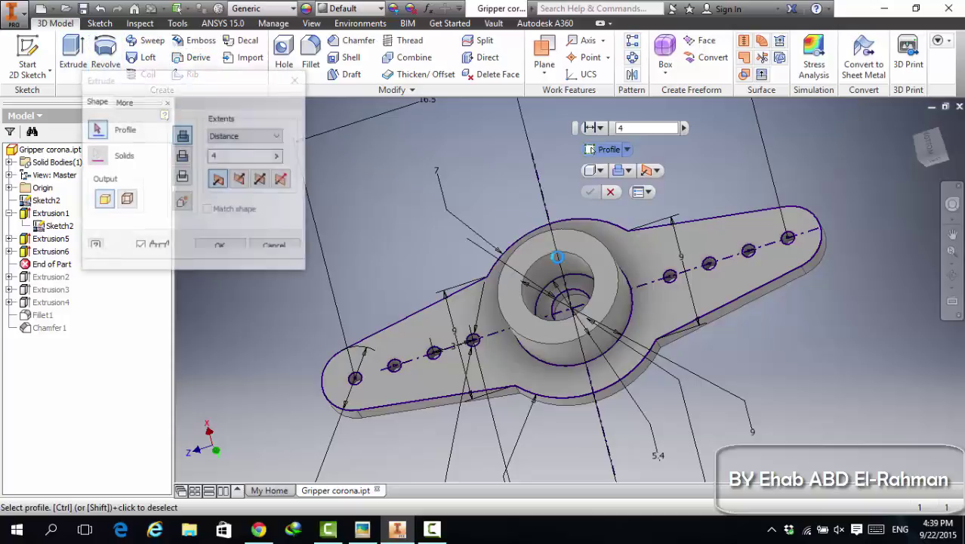
left_click(574, 287)
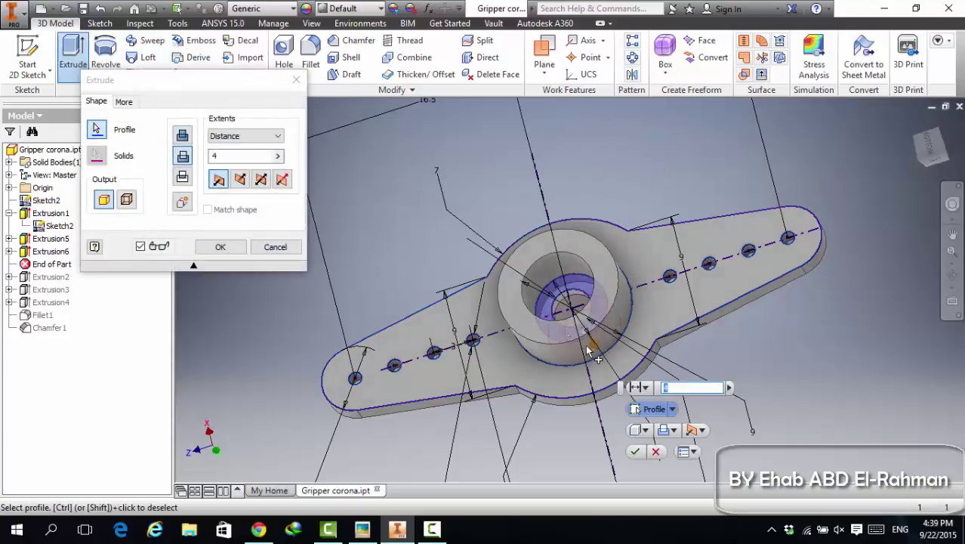
left_click(222, 247)
left_click_drag(604, 321, 763, 394)
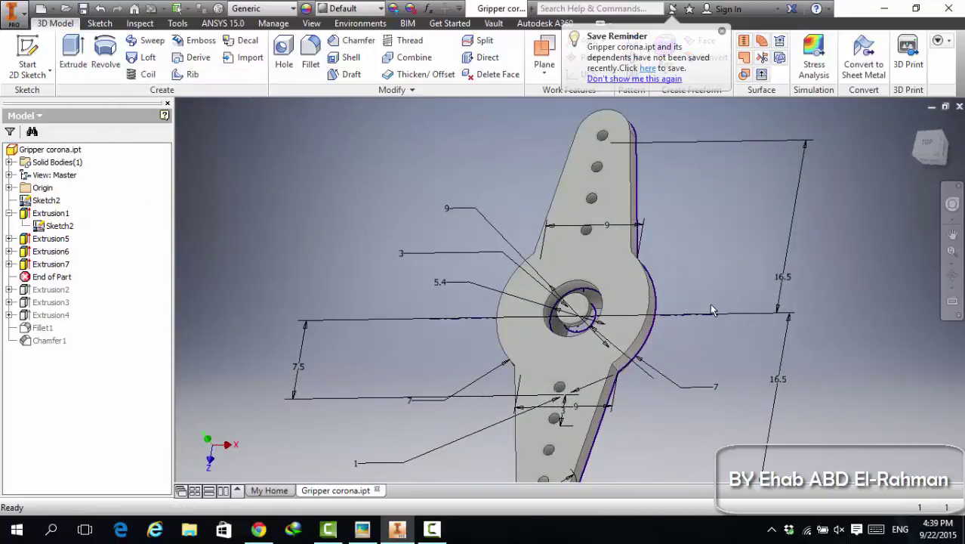
left_click_drag(622, 266, 593, 262)
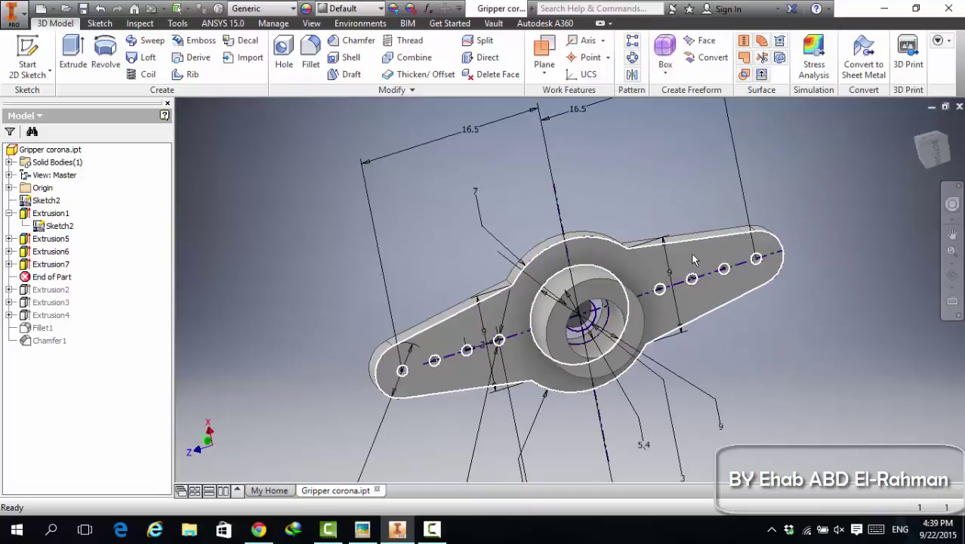
mouse_move(694, 259)
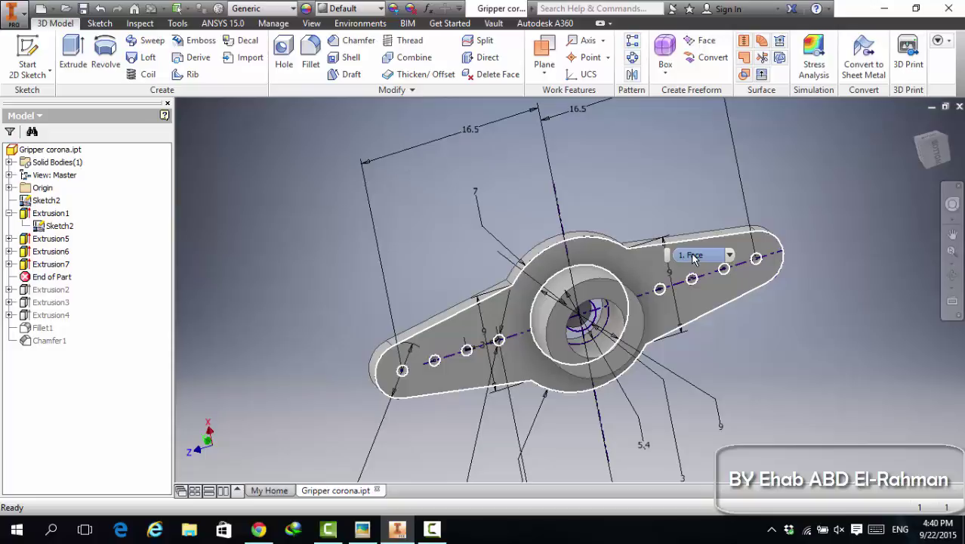
left_click(693, 257)
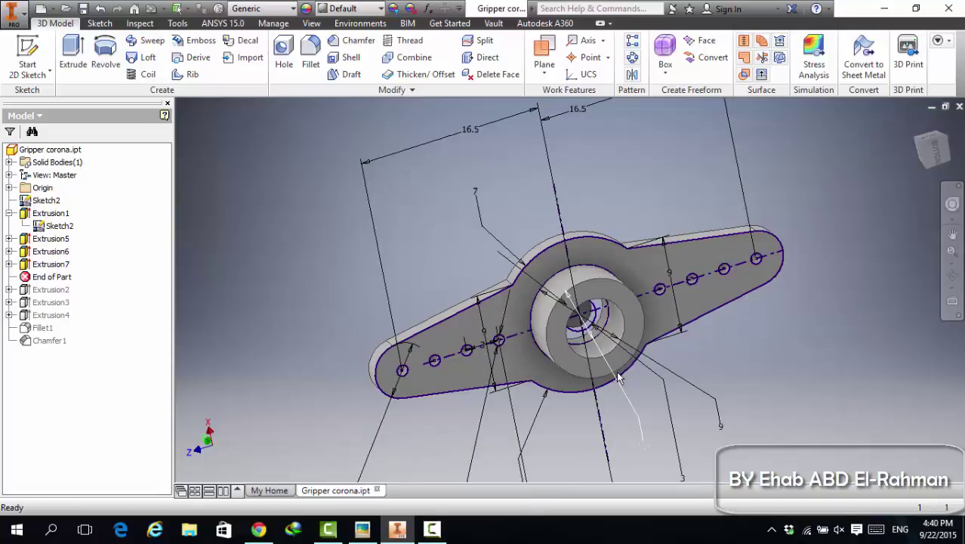
mouse_move(618, 377)
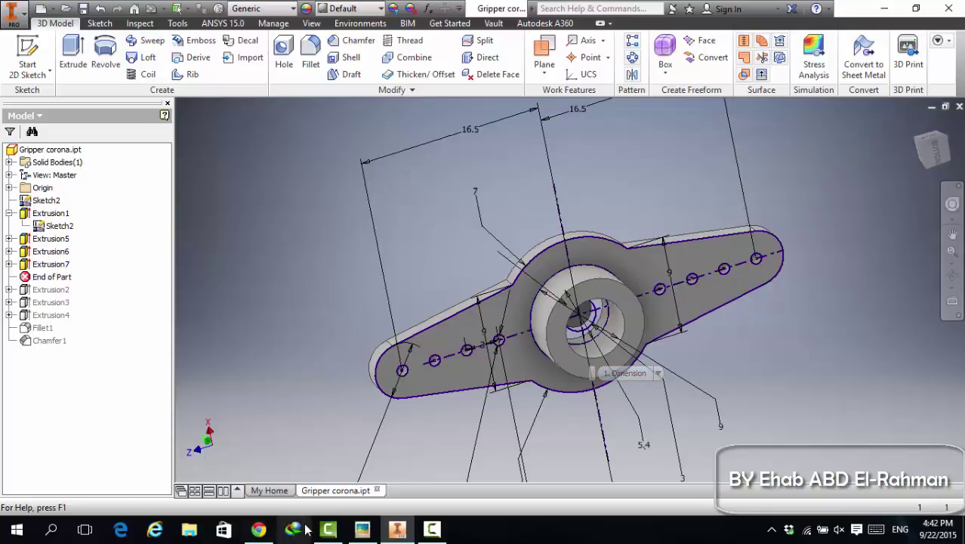
Switch to 1.Drawing Exercises.pdf in Adobe Acrobat and show page 5 fitted to the window
left_click(357, 530)
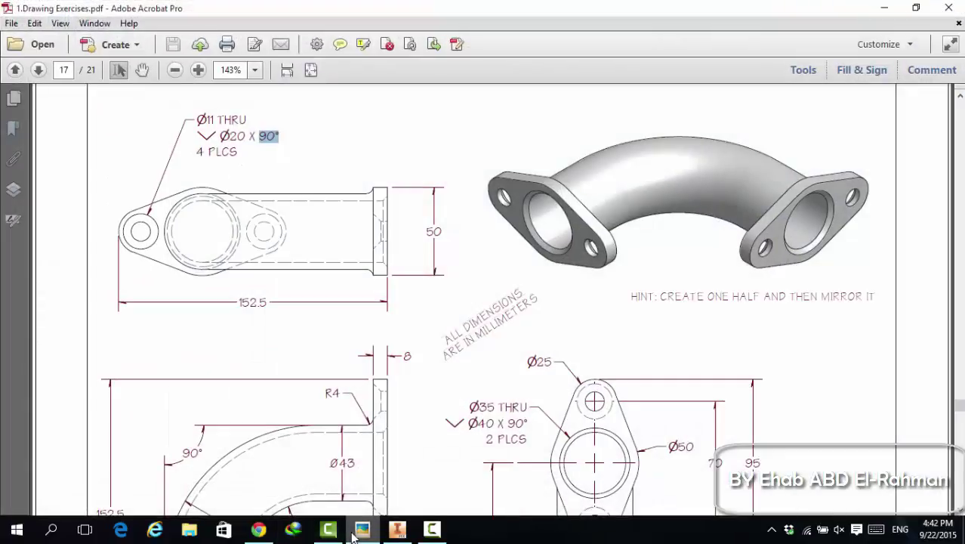
double_click(64, 68)
type("5")
key("Return")
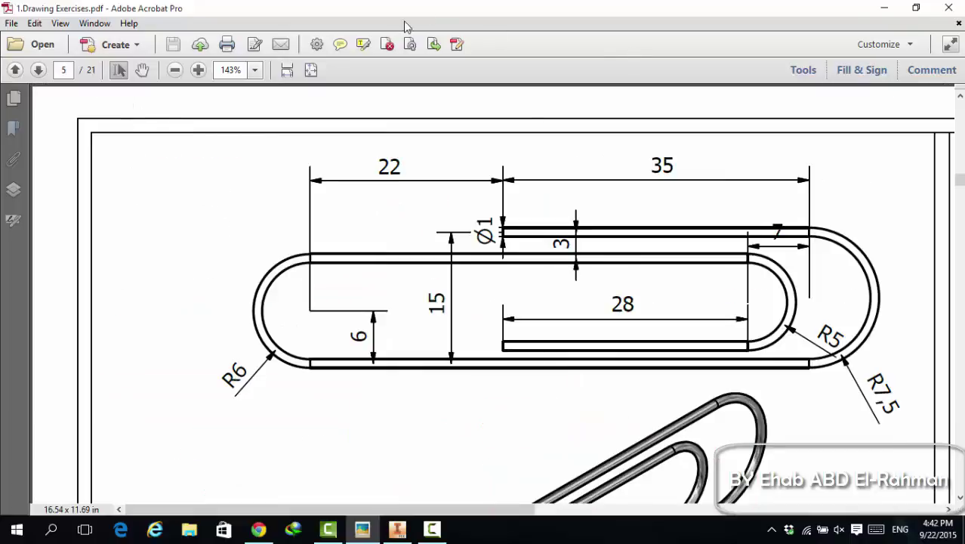
left_click(310, 71)
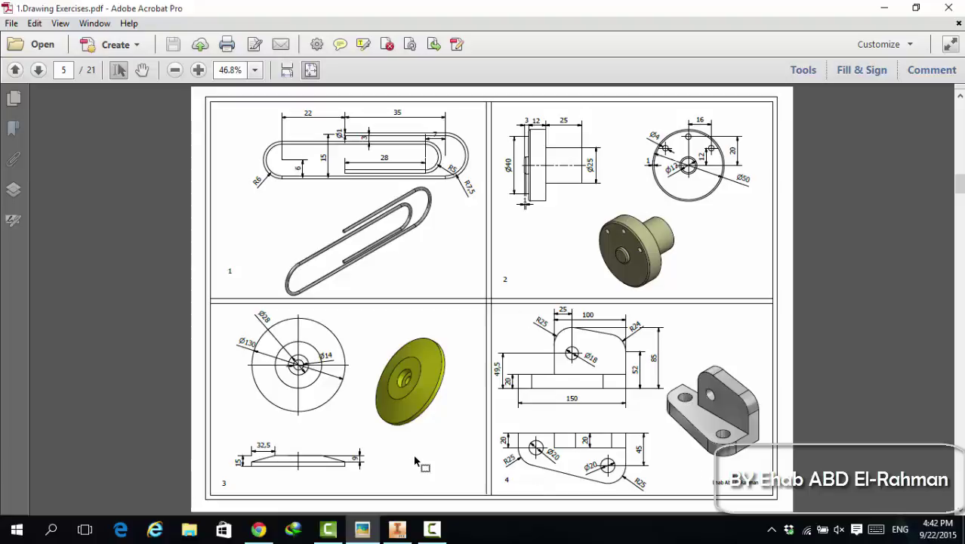
Look through the exercise drawings on pages 6 to 8 of the PDF
scroll(415, 461, "down", 3)
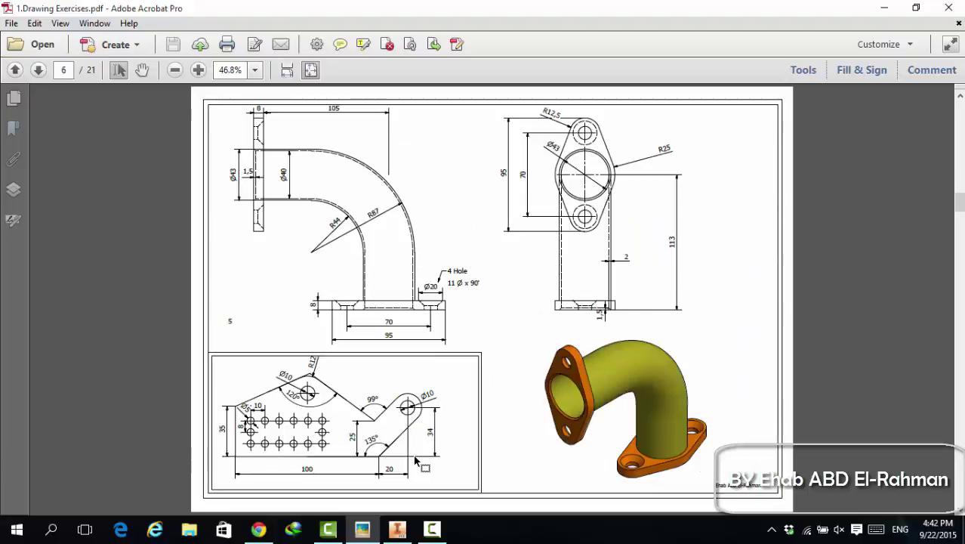
scroll(415, 461, "down", 3)
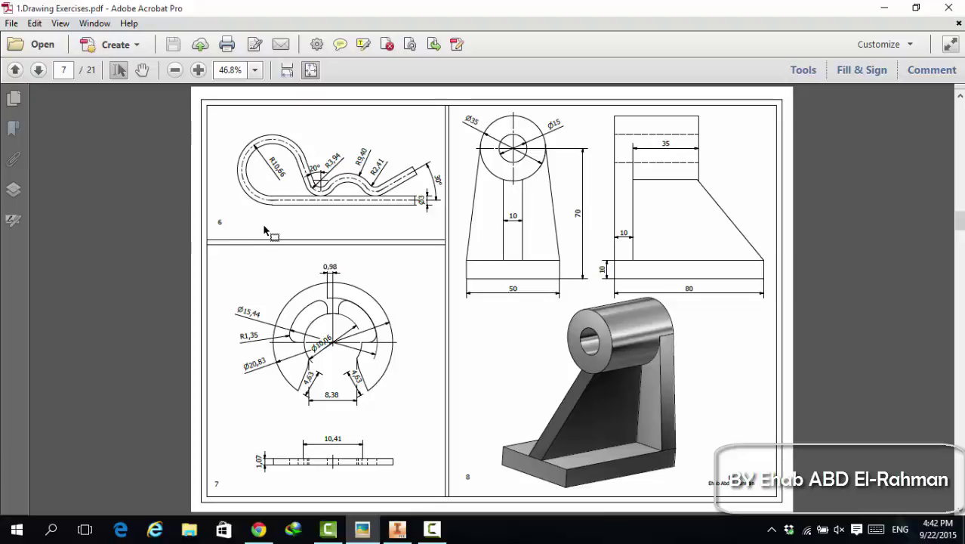
scroll(263, 230, "down", 1)
scroll(263, 230, "up", 1)
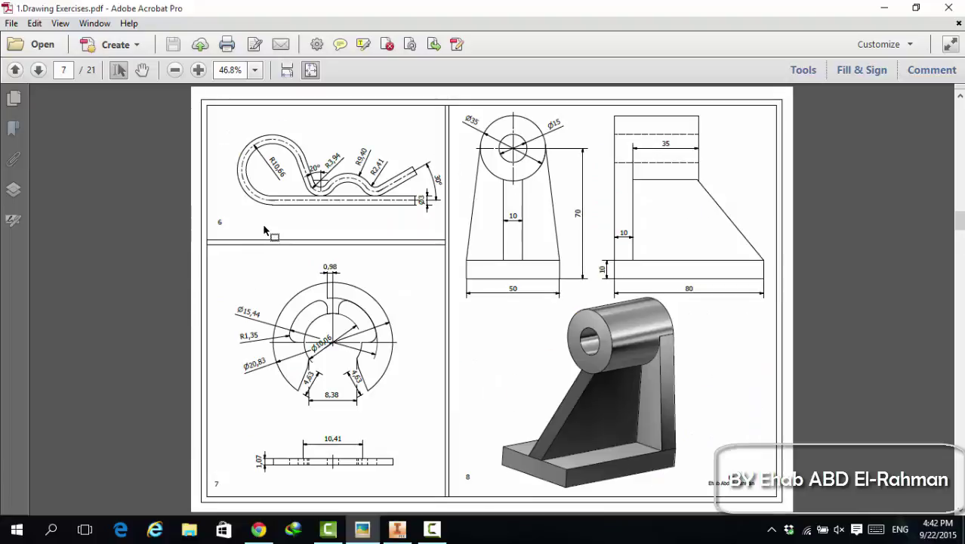
scroll(263, 230, "down", 1)
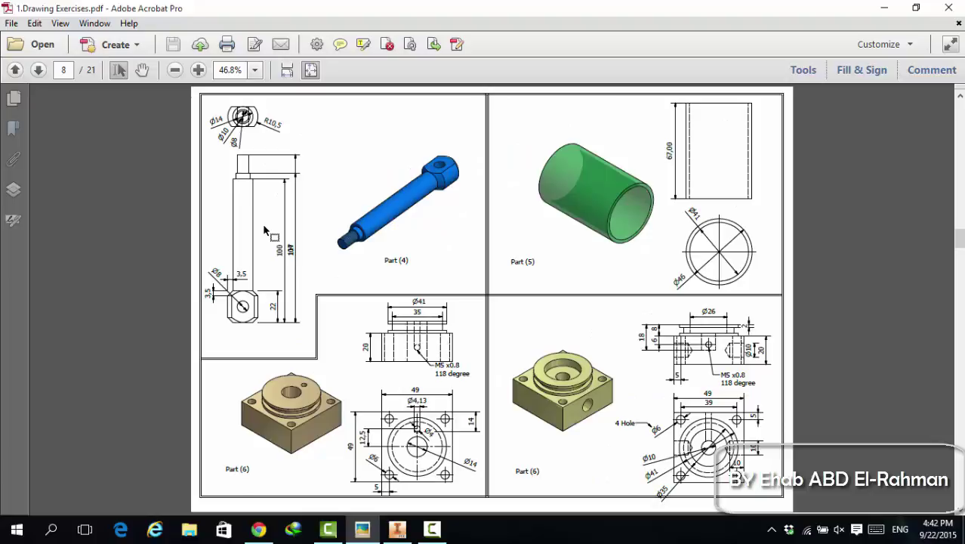